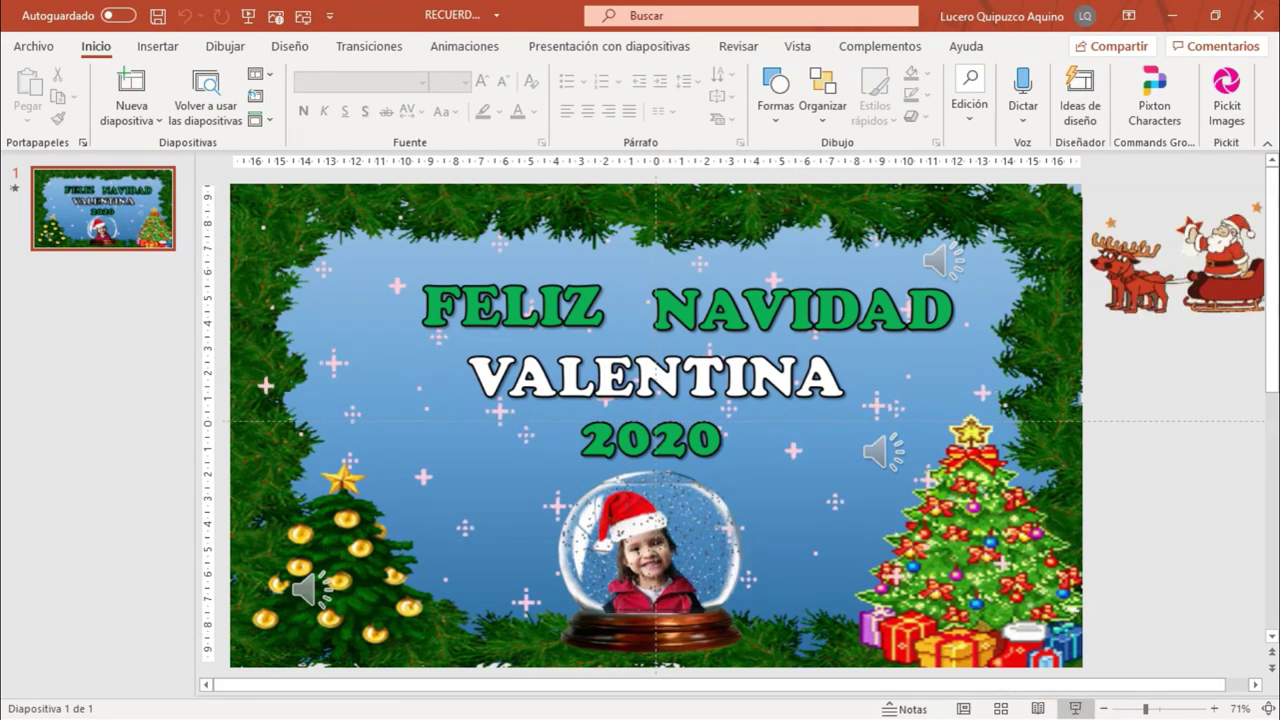
Preview the card as a slideshow, then add an empty second slide after it
left_click(1075, 708)
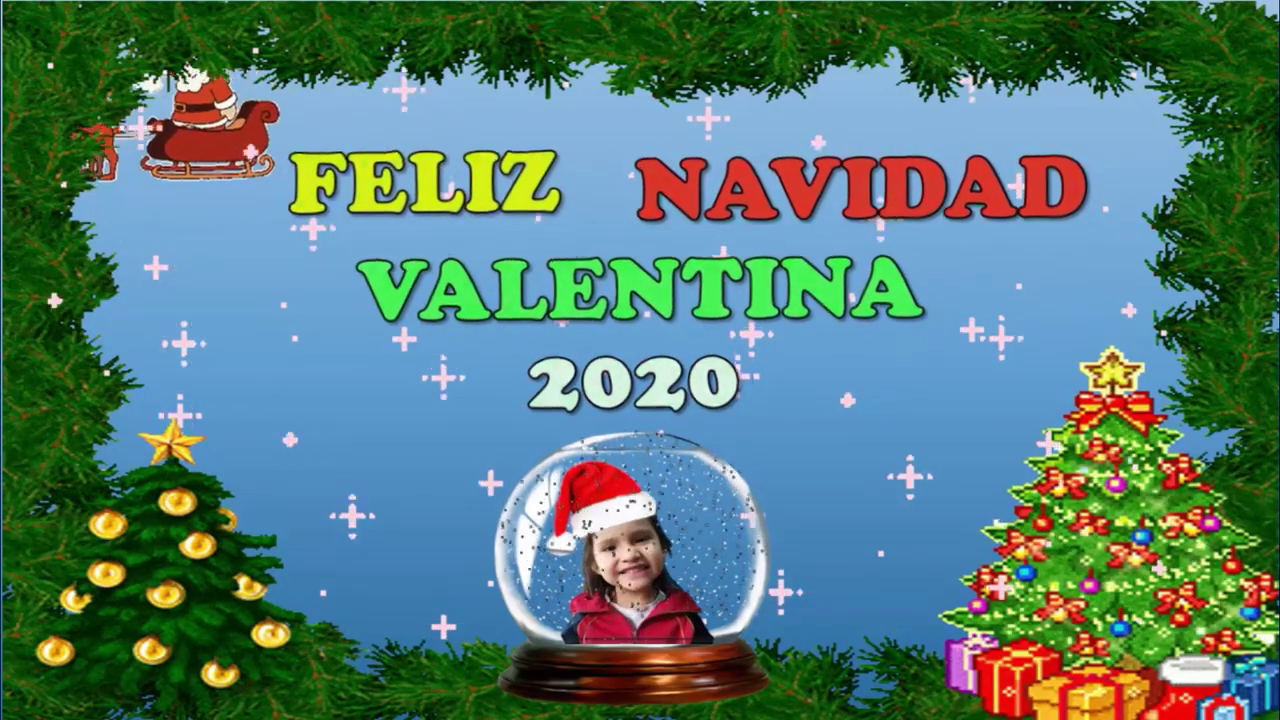
key("Escape")
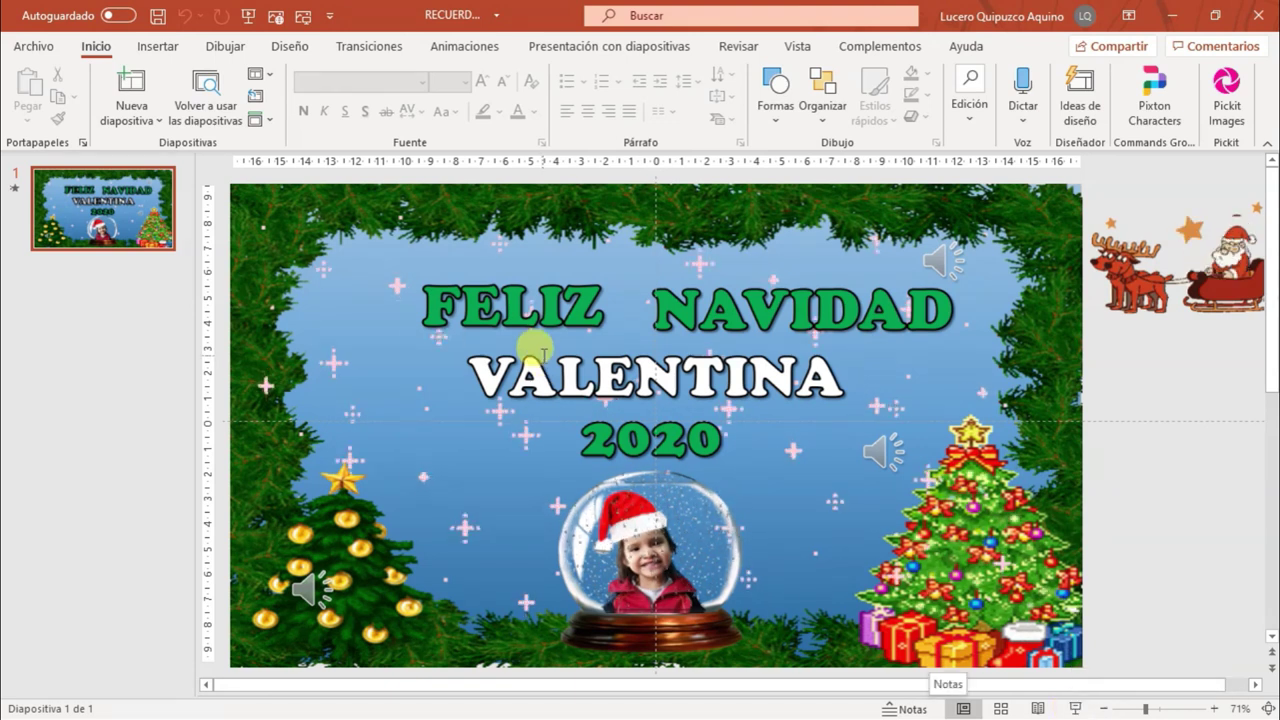
left_click(145, 233)
key("Return")
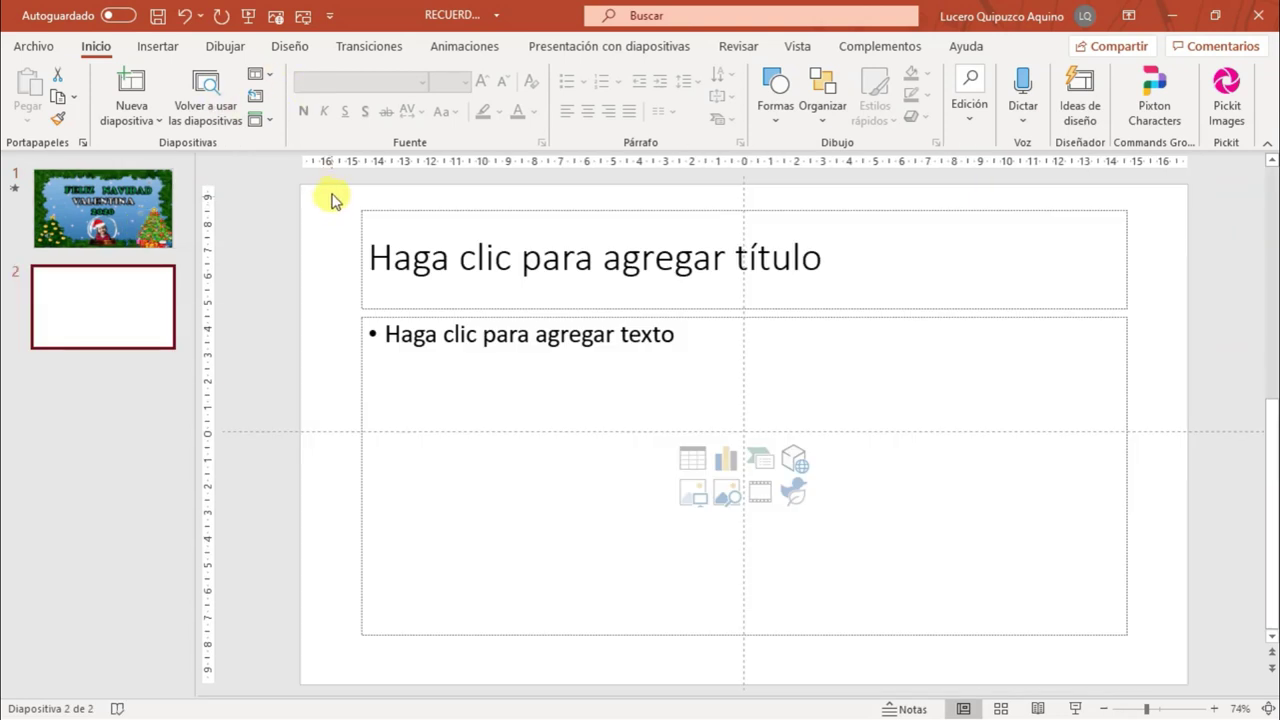
left_click_drag(331, 188, 1167, 676)
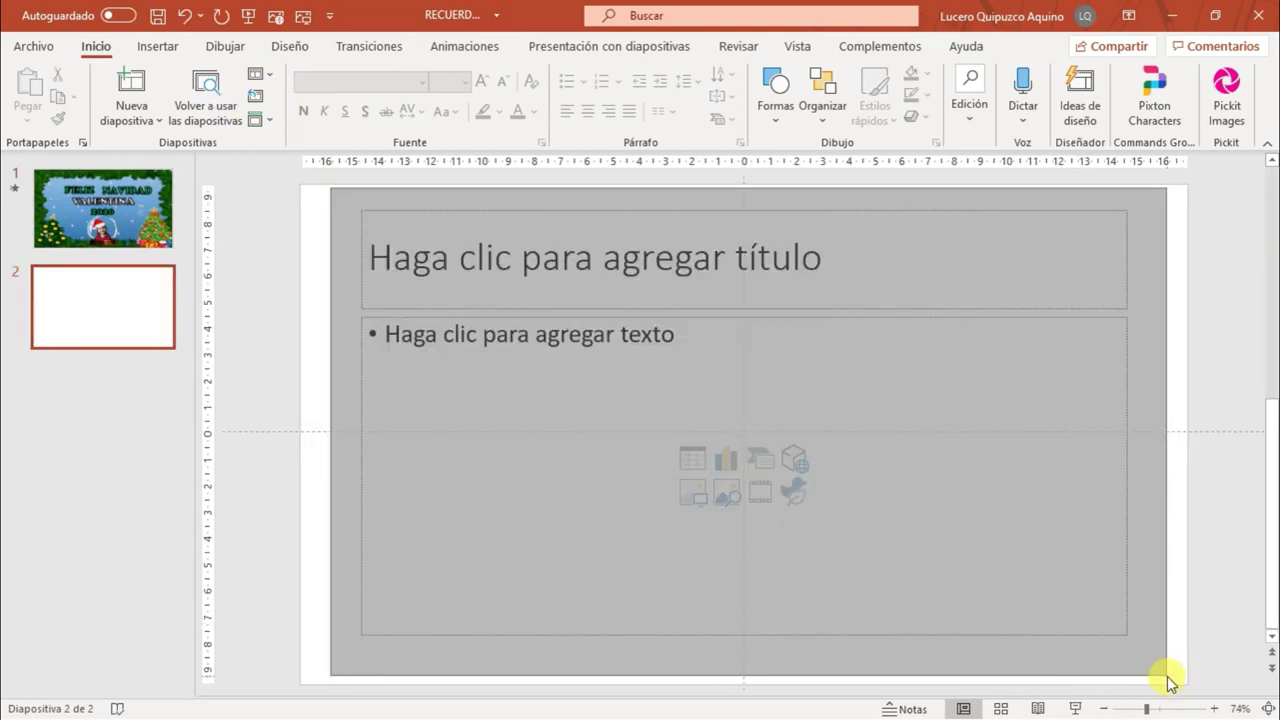
key("Delete")
Give slide 2 a blue preset linear gradient background at 270°
key("Page_Up")
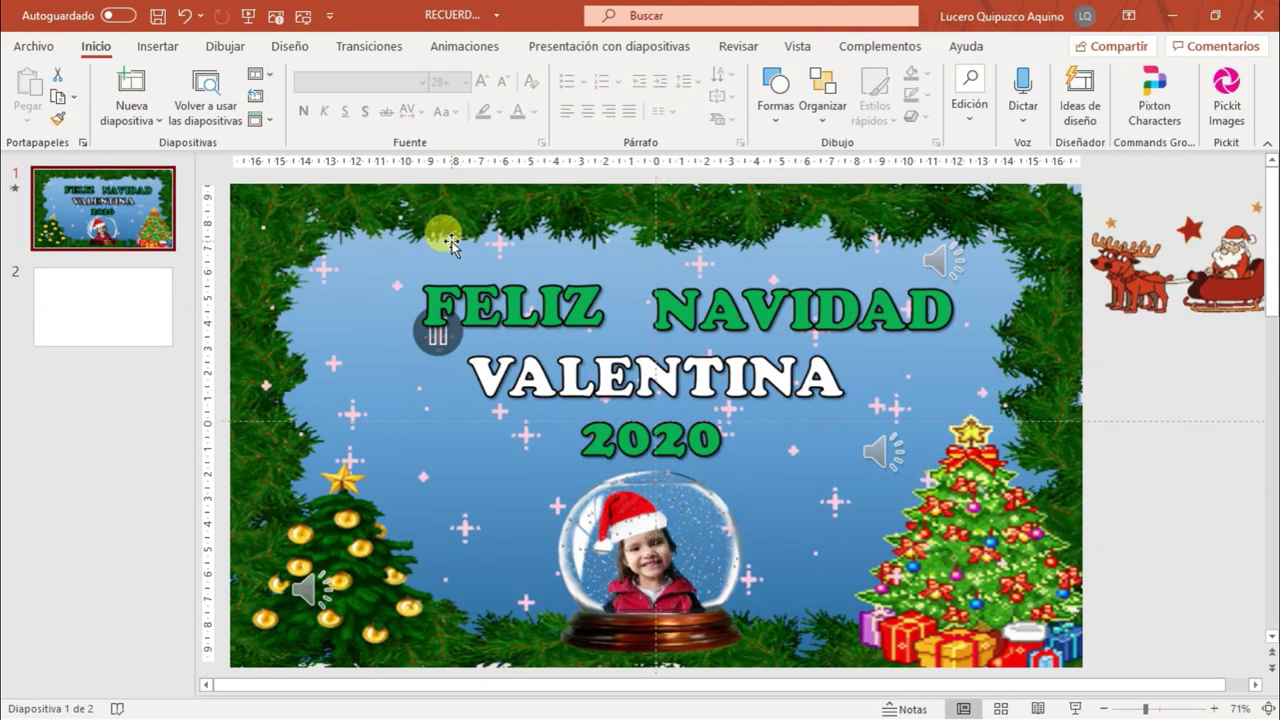
left_click(290, 47)
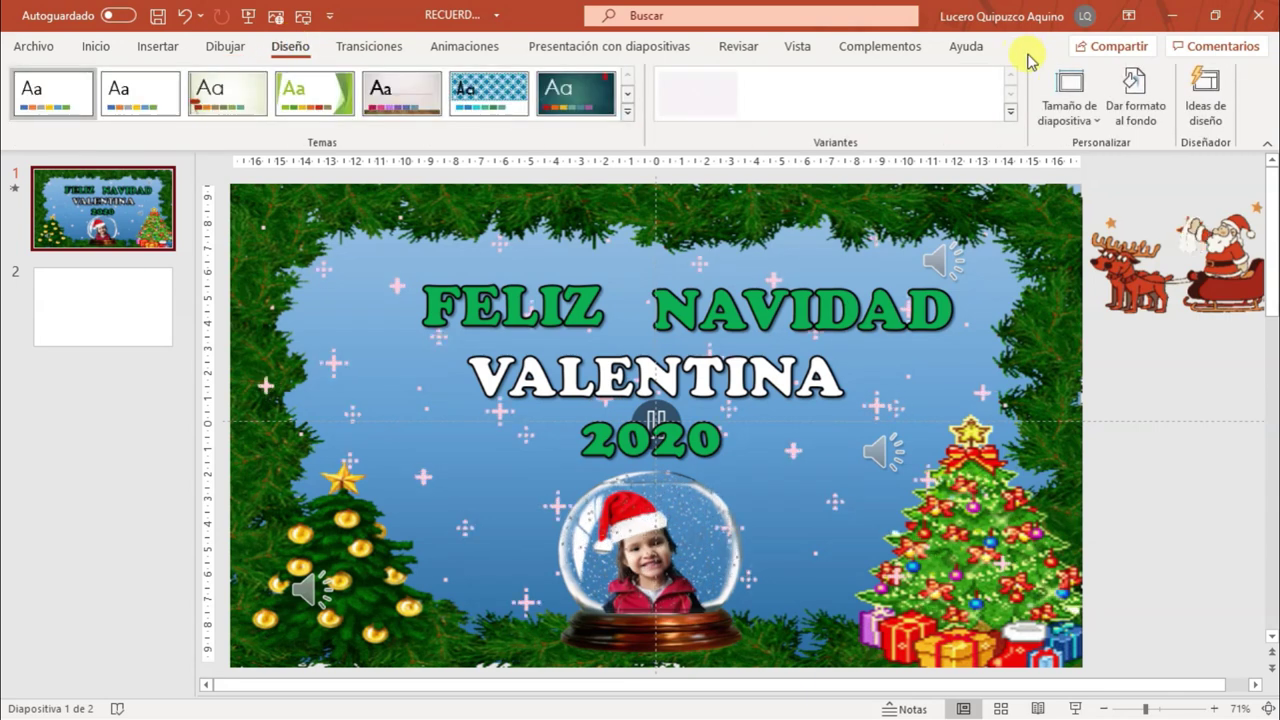
left_click(1134, 122)
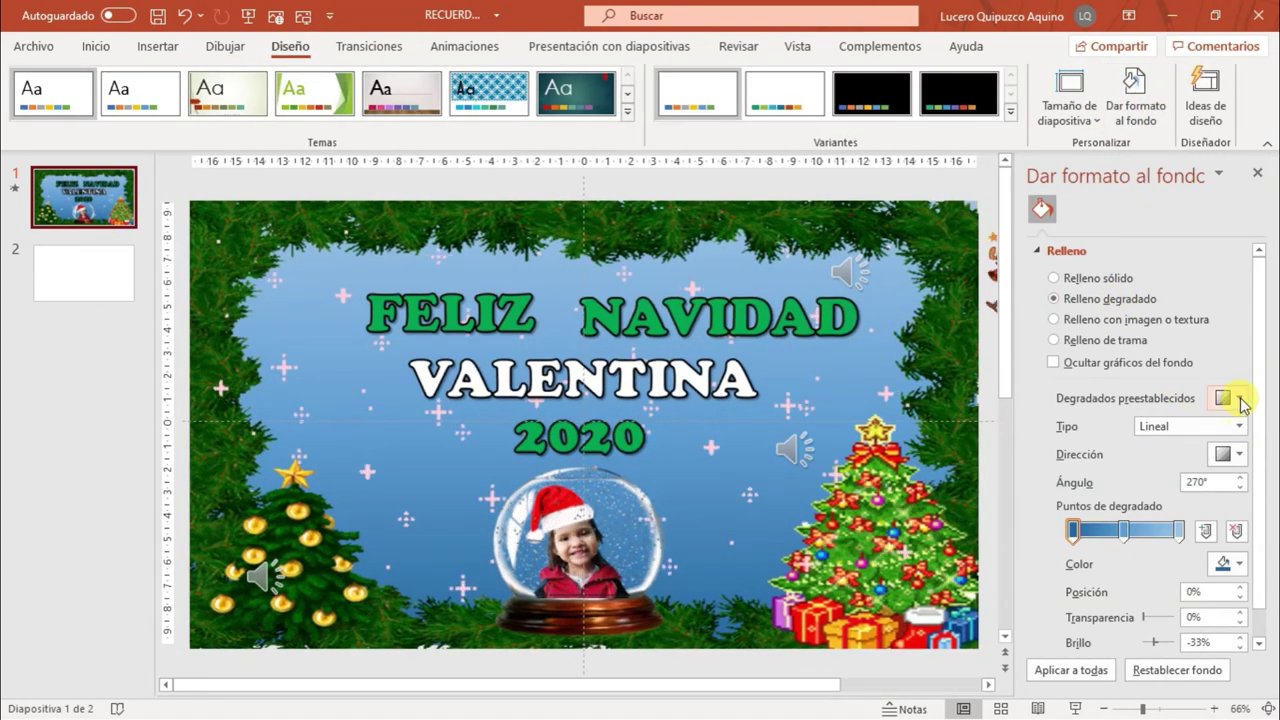
left_click(100, 274)
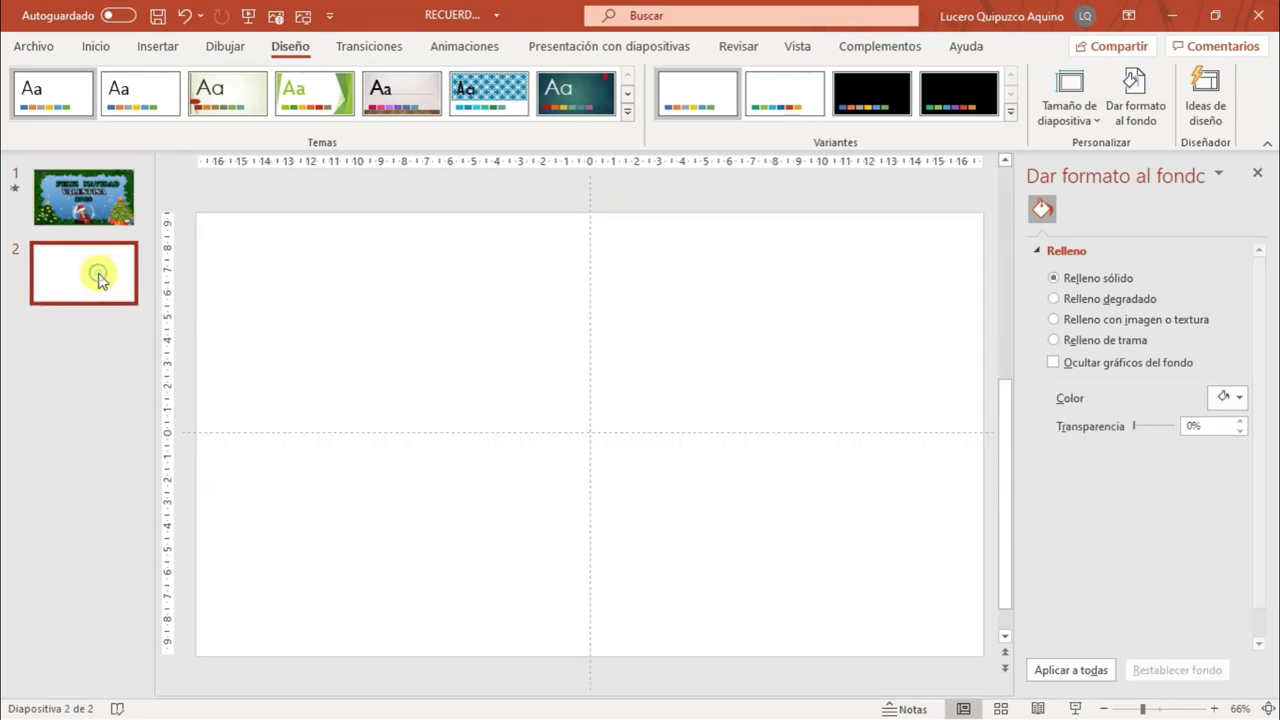
left_click(1107, 300)
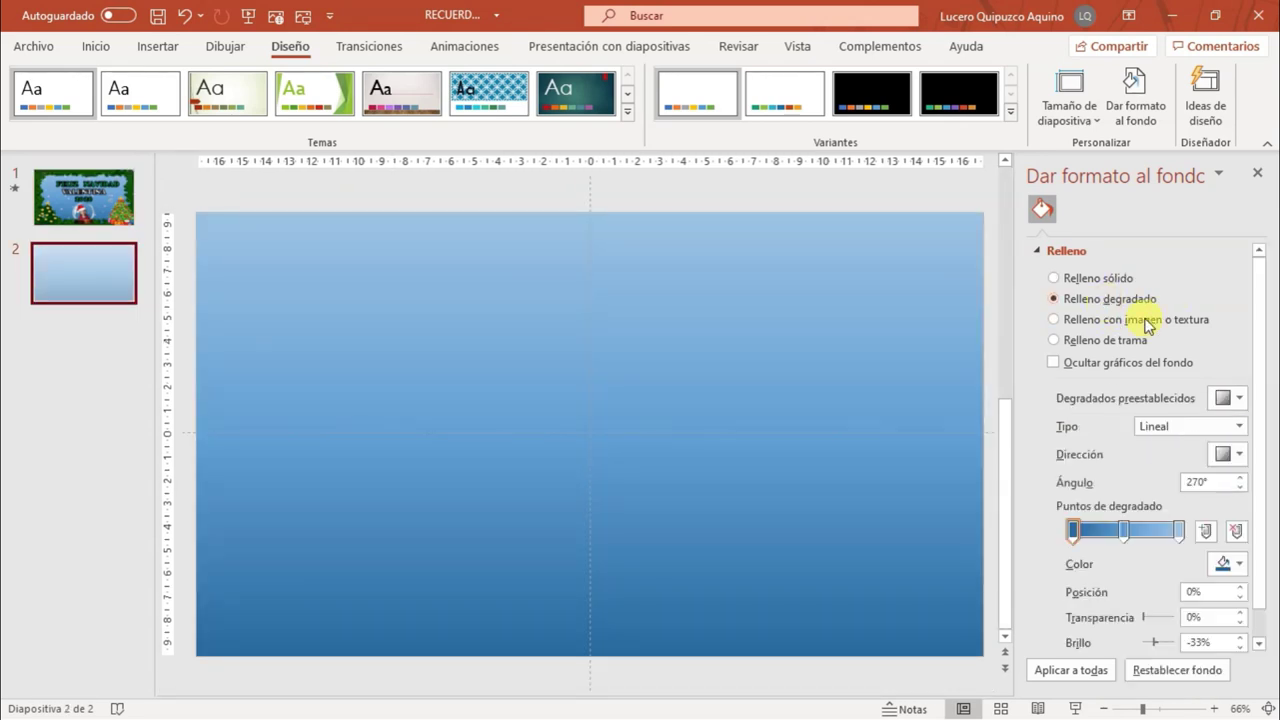
left_click(1237, 401)
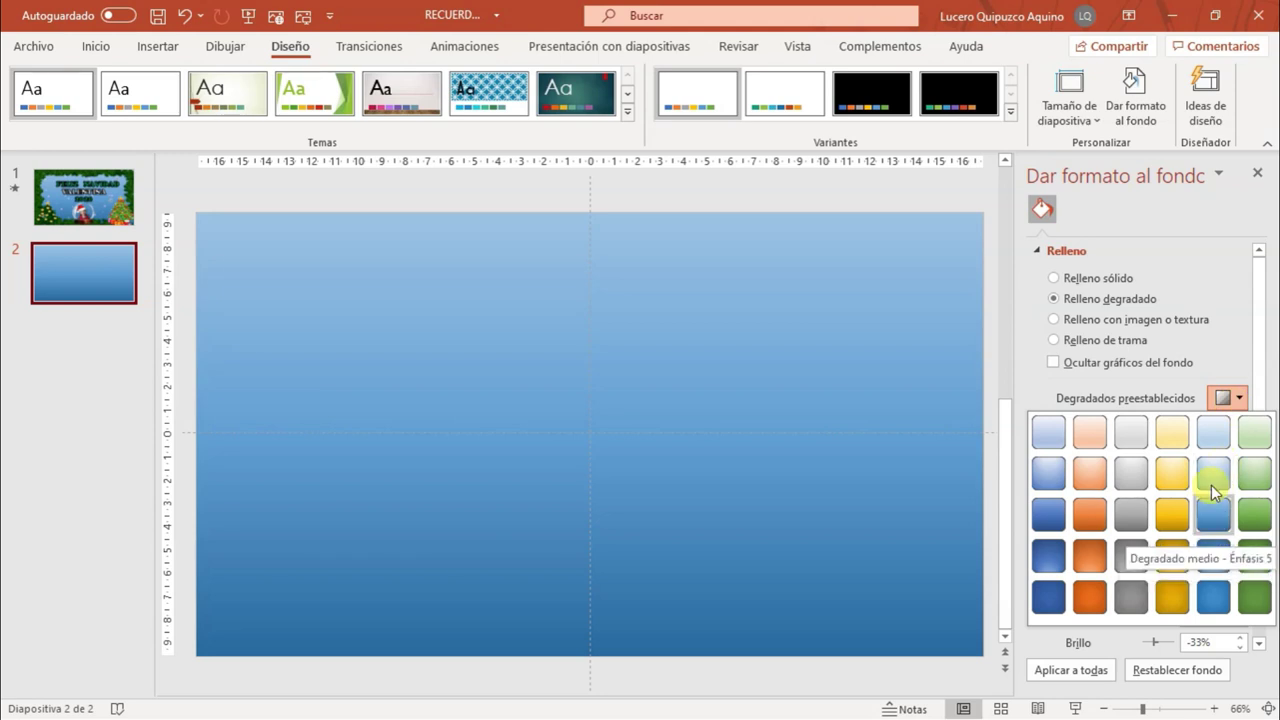
left_click(1215, 513)
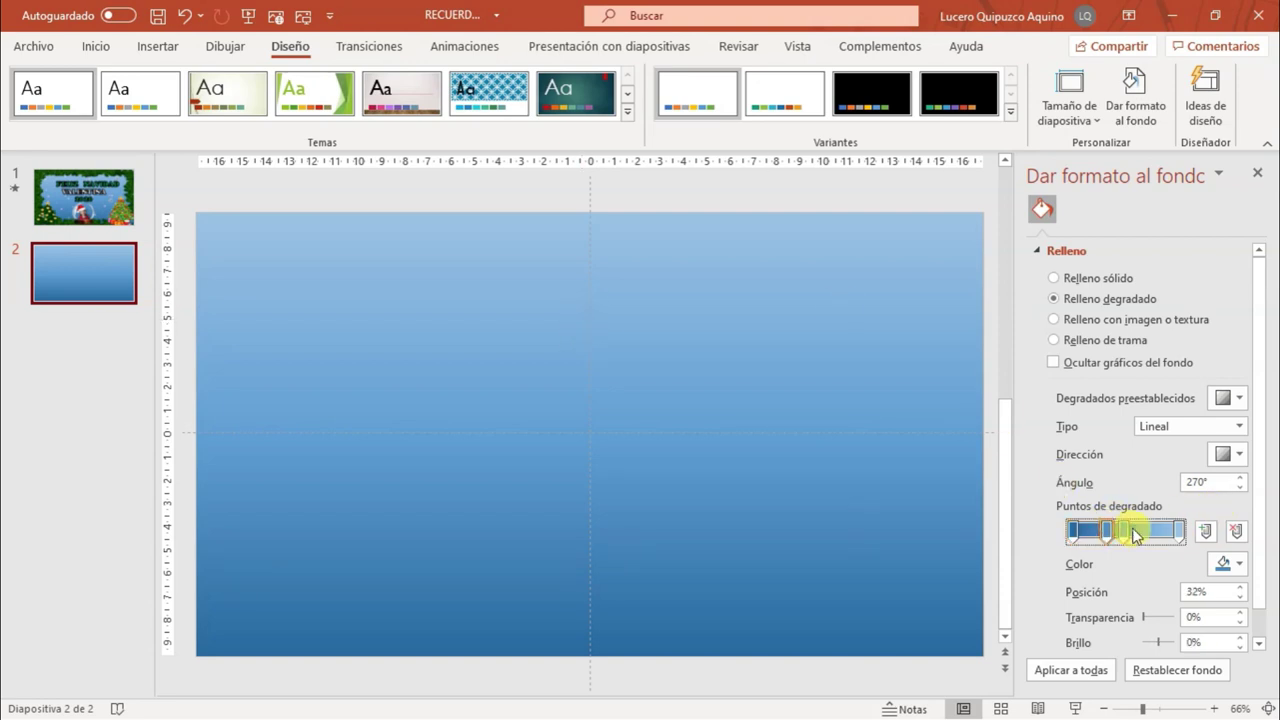
mouse_move(1078, 531)
left_mouse_down()
mouse_move(1100, 533)
mouse_move(1083, 533)
left_mouse_up()
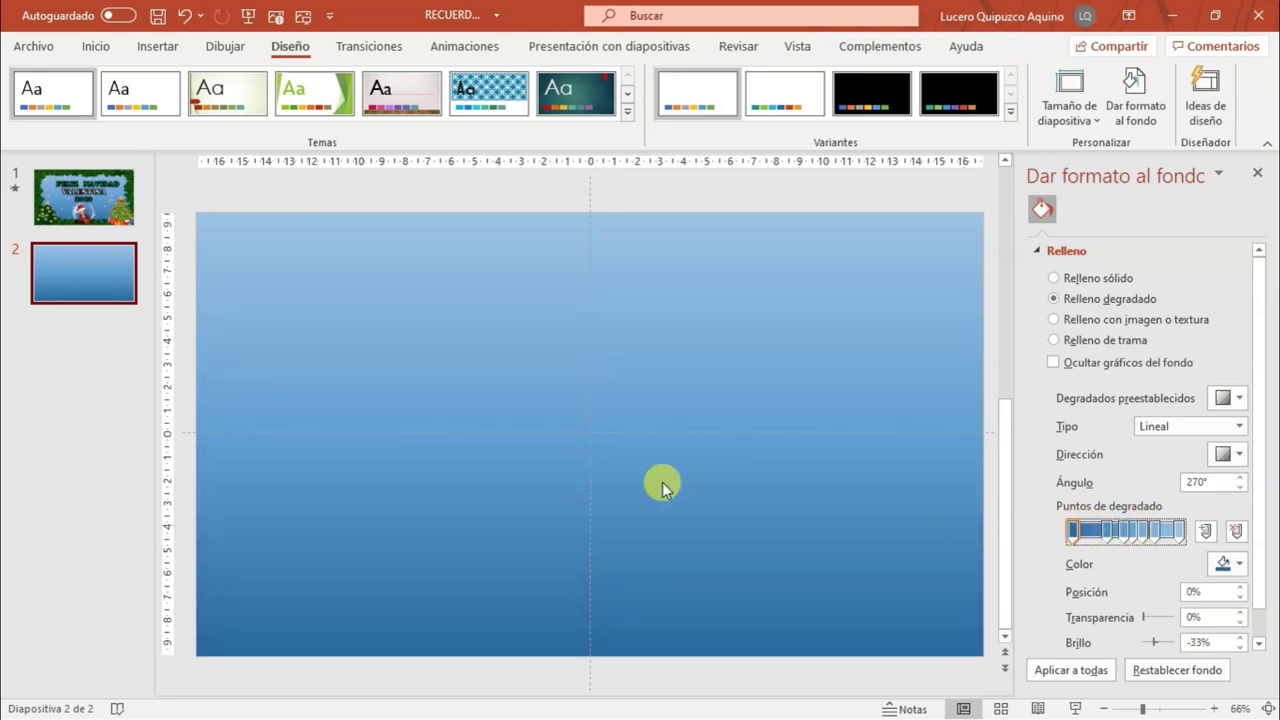
left_click(83, 195)
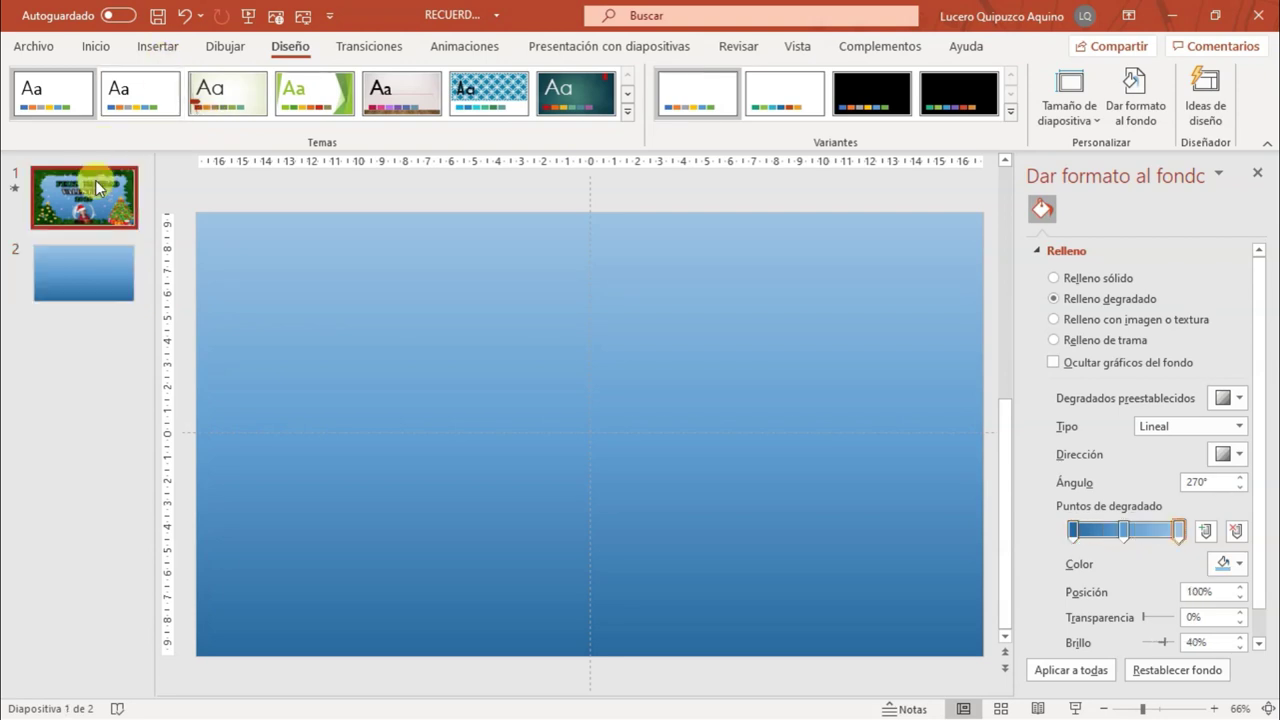
Try moving the garland border picture on the card slide, then put it back
left_click(222, 346)
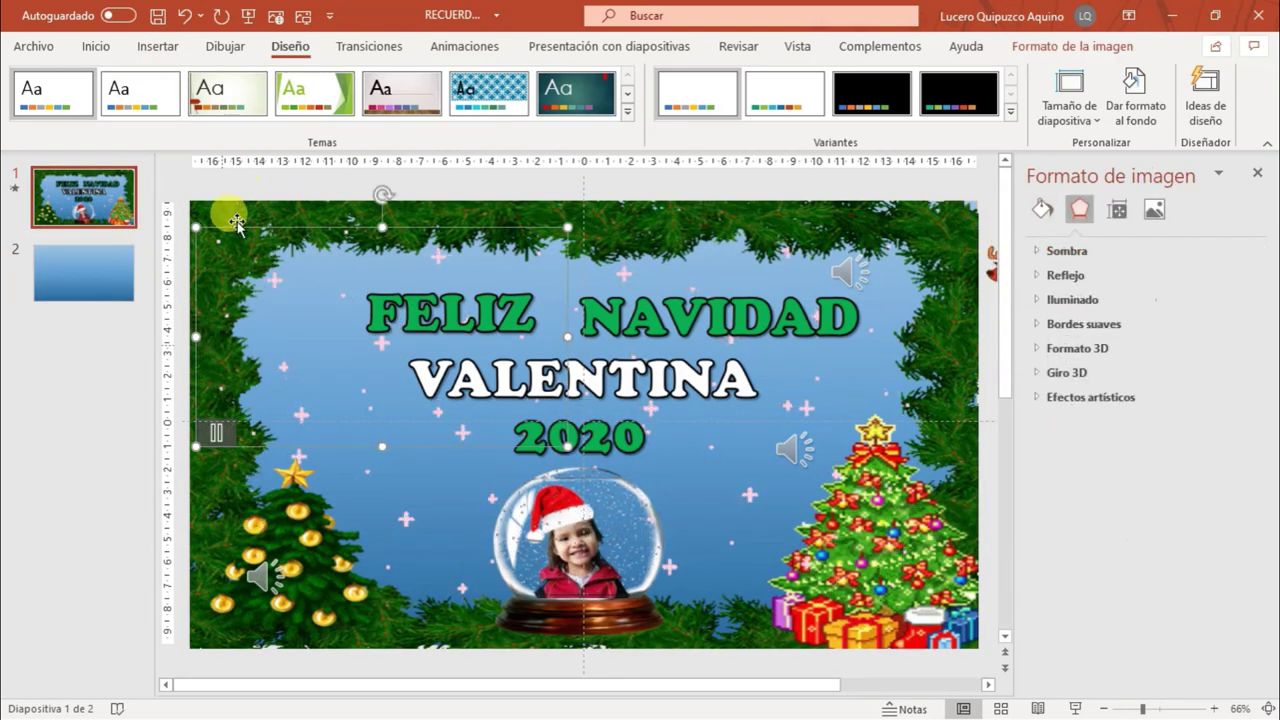
mouse_move(223, 208)
left_mouse_down()
mouse_move(253, 279)
mouse_move(229, 207)
mouse_move(214, 206)
left_mouse_up()
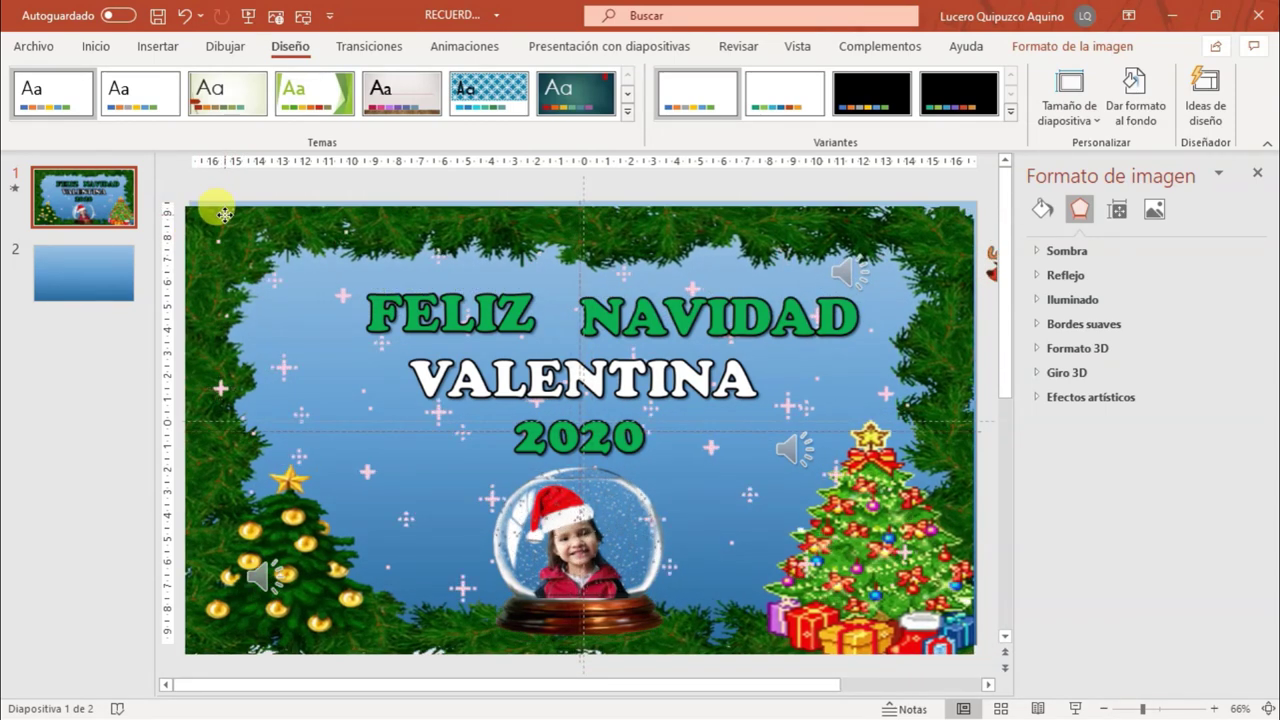
key("Page_Down")
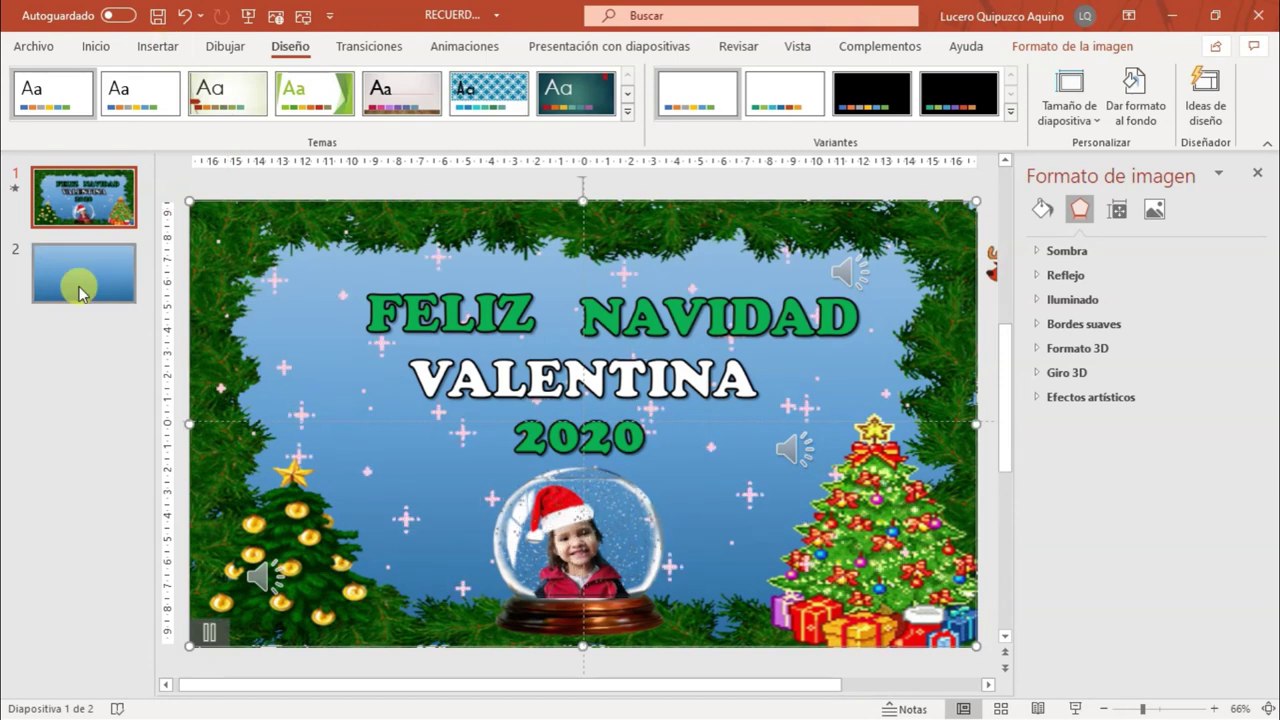
Insert the marco de navidad frame from RECURSOS PARA RECUERDO DE NAVIDAD onto slide 2
left_click(157, 46)
left_click(240, 95)
left_click(285, 176)
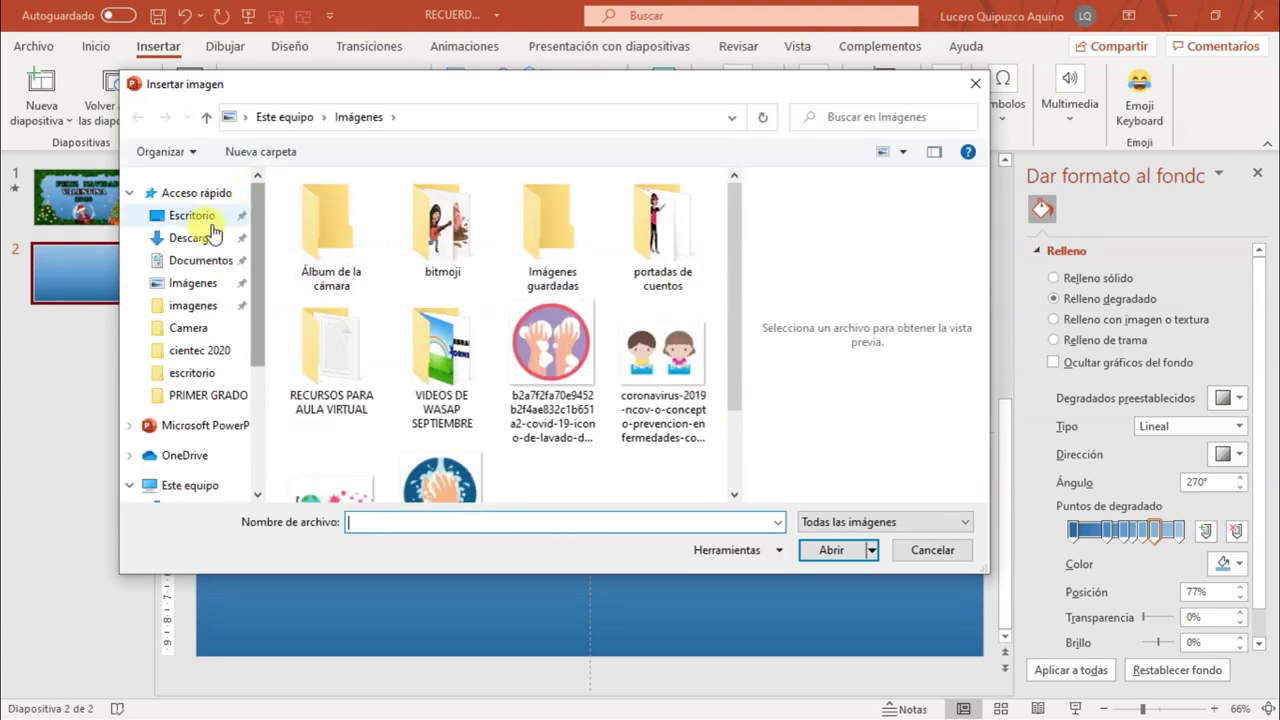
left_click(198, 217)
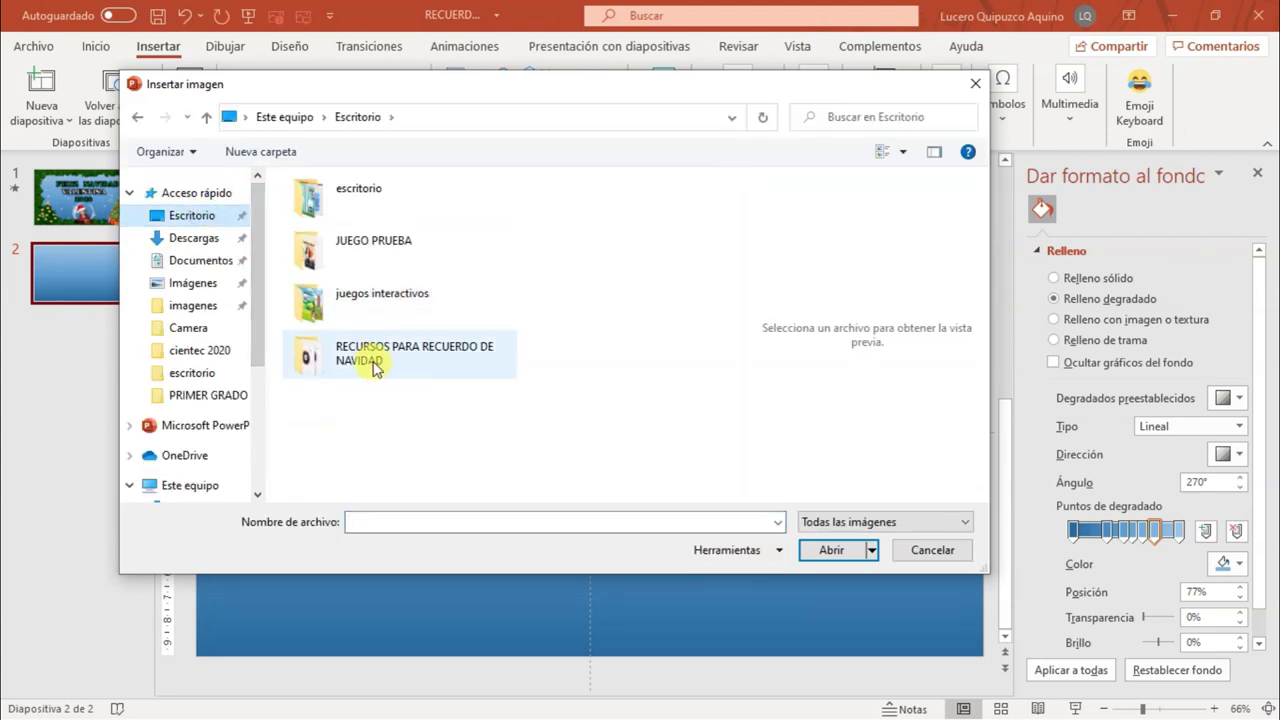
double_click(376, 369)
left_click(440, 367)
left_click(655, 370)
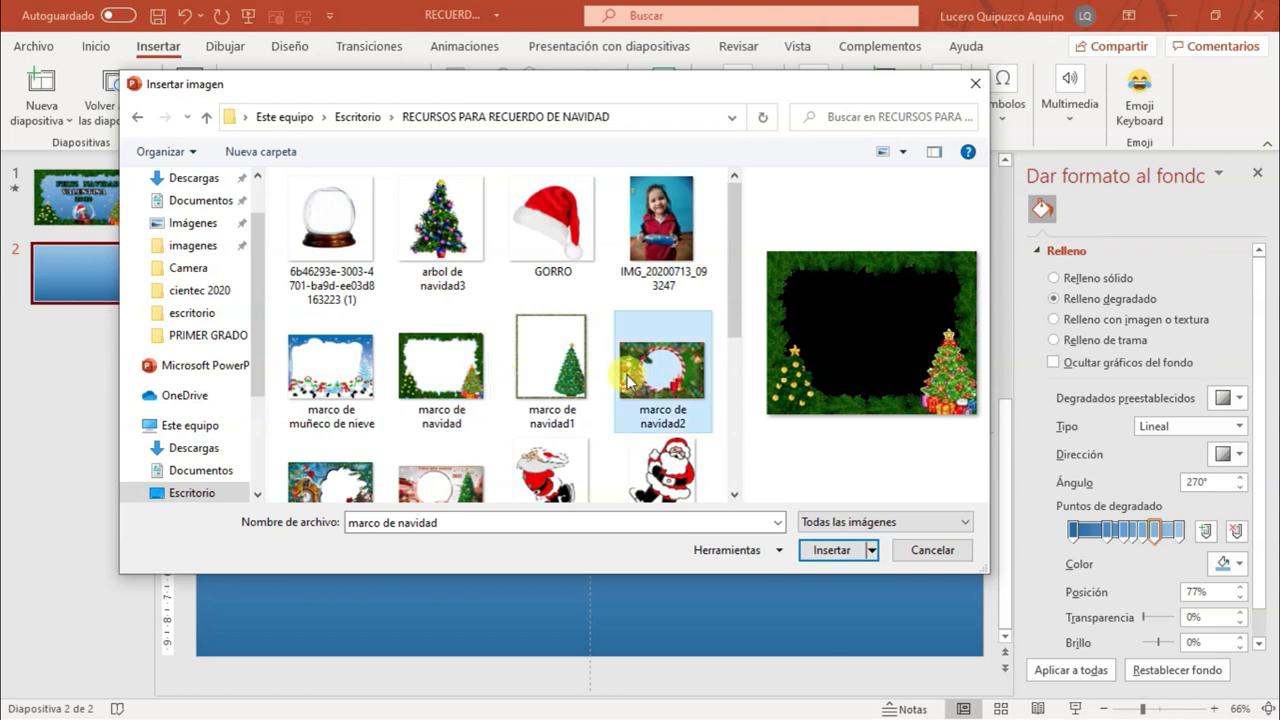
left_click(557, 370)
left_click(331, 367)
left_click(661, 370)
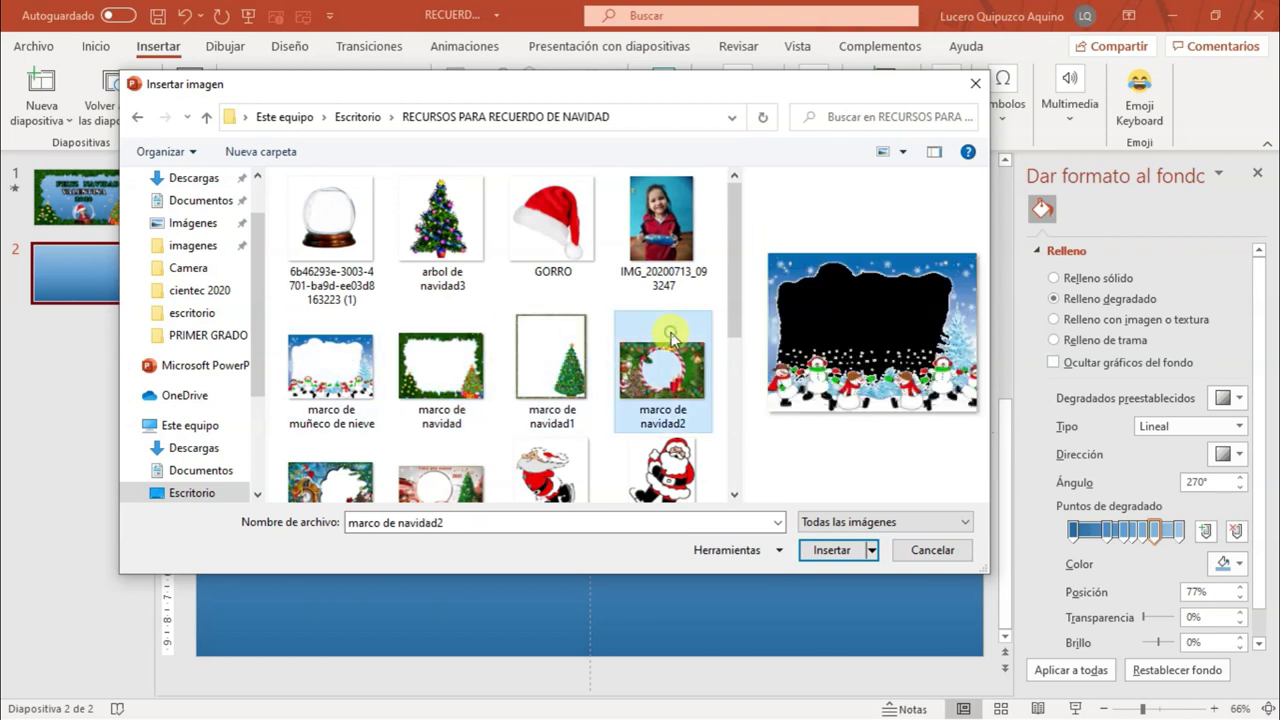
left_click(462, 362)
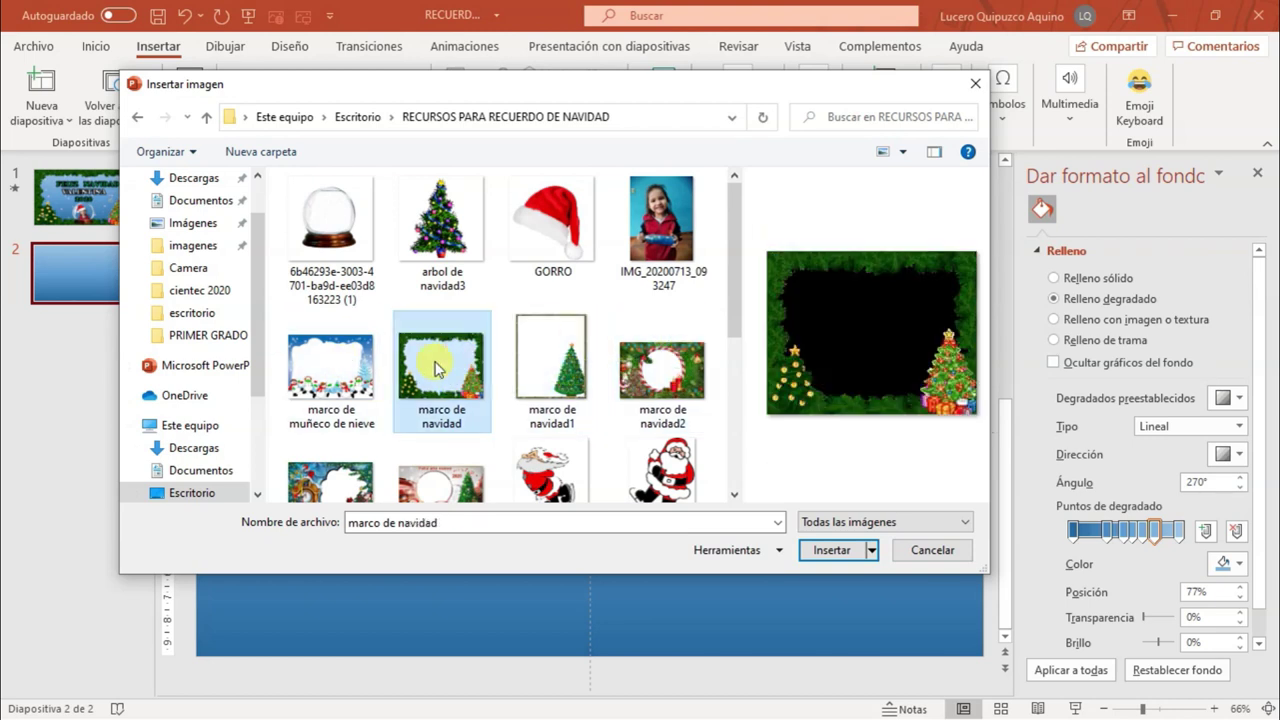
double_click(436, 368)
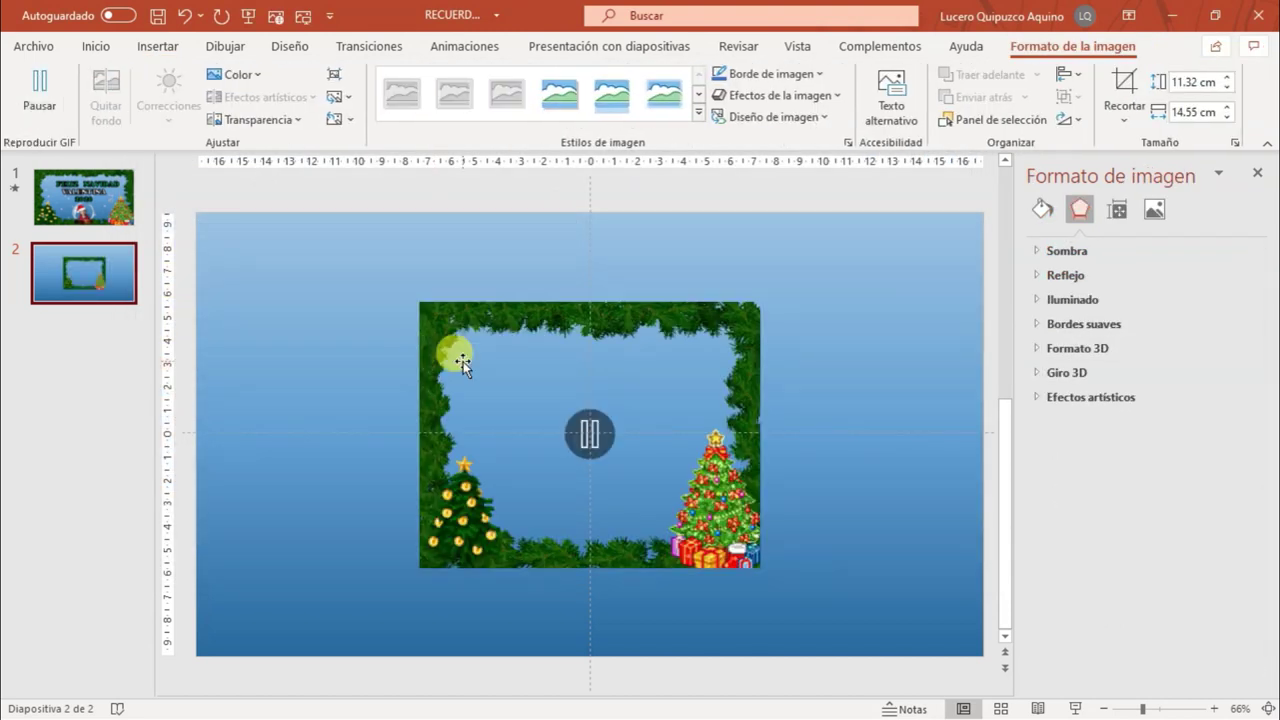
Move the marco de navidad frame to the top-left and stretch it over all of slide 2
left_click_drag(462, 362, 224, 256)
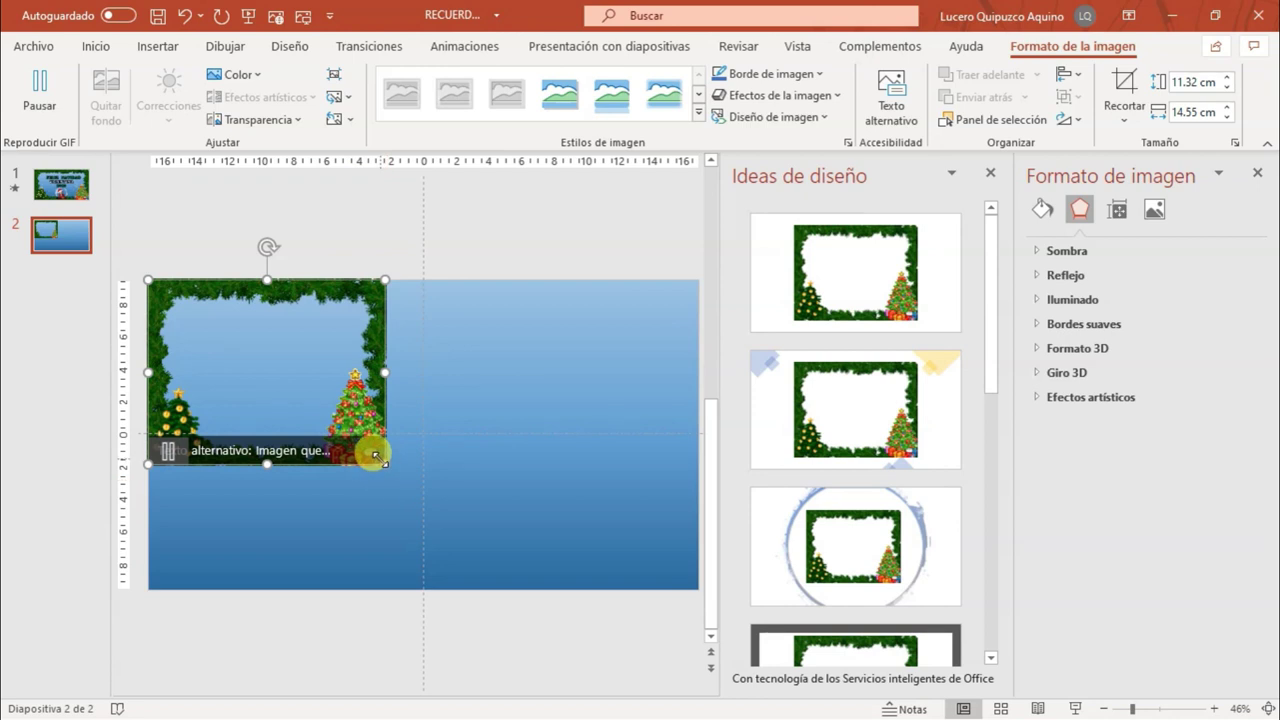
left_click_drag(377, 458, 538, 485)
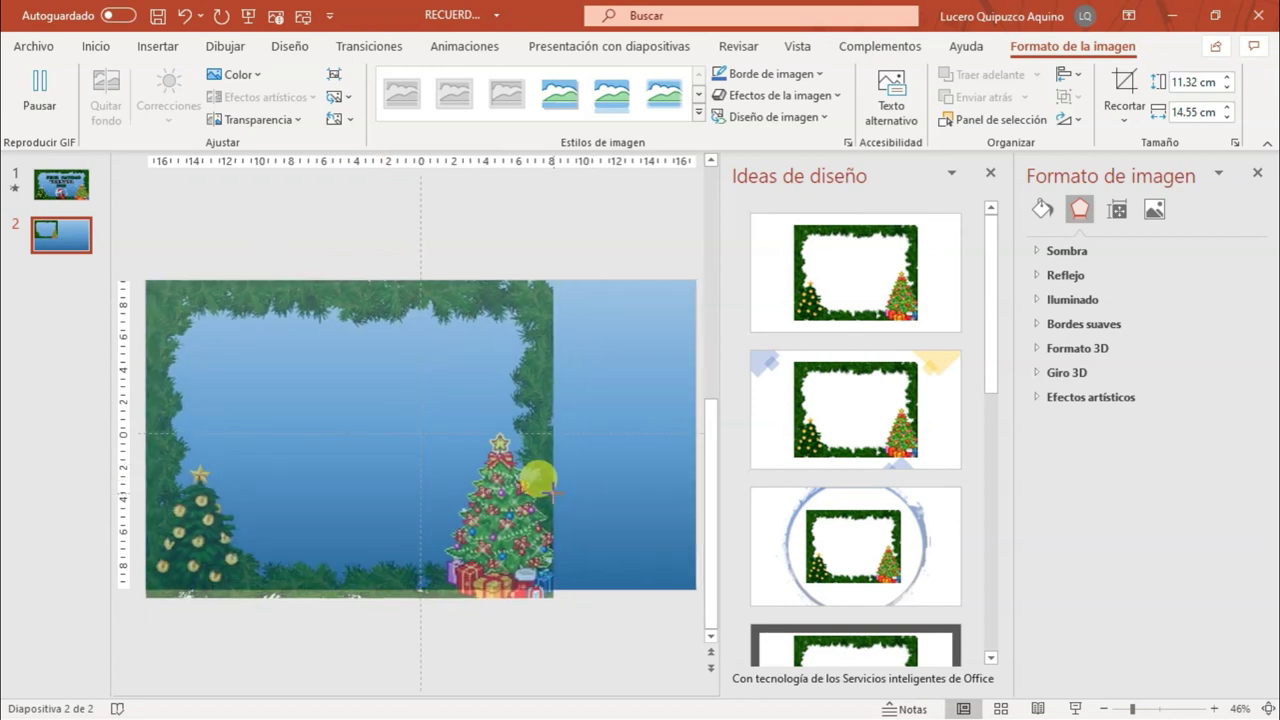
mouse_move(538, 485)
left_mouse_down()
mouse_move(533, 457)
mouse_move(692, 432)
left_mouse_up()
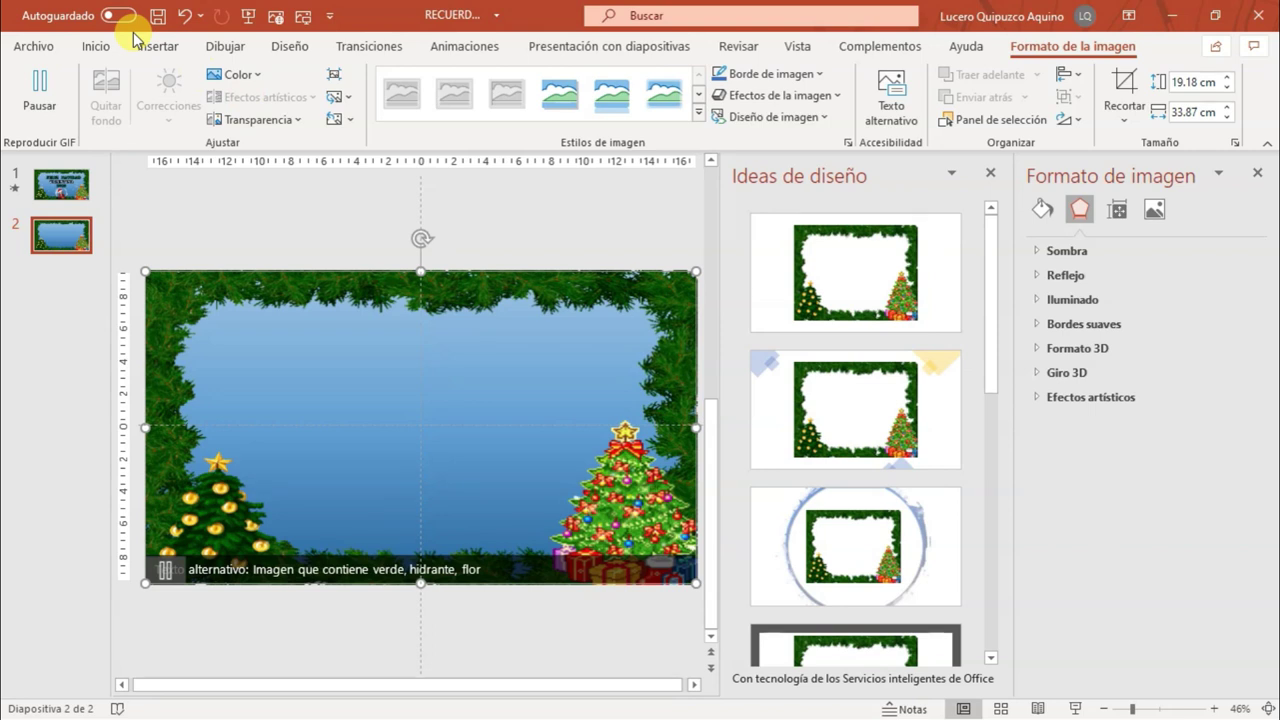
left_click(71, 193)
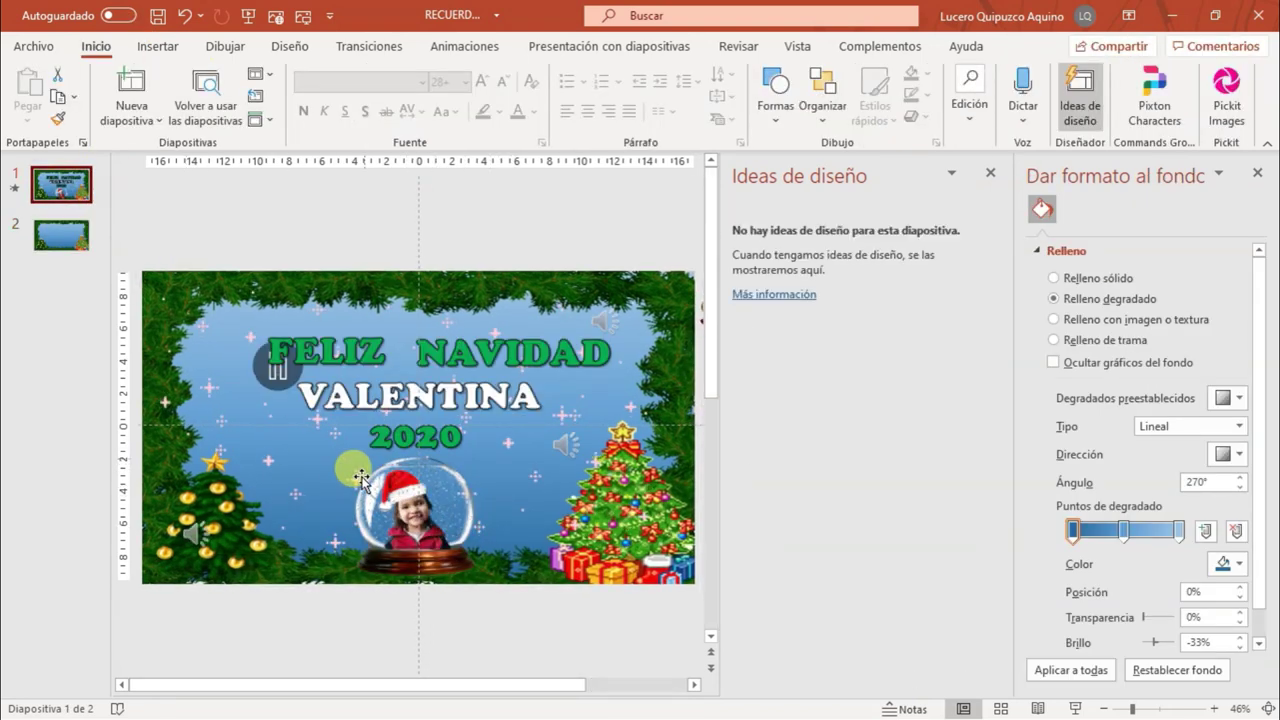
left_click(62, 234)
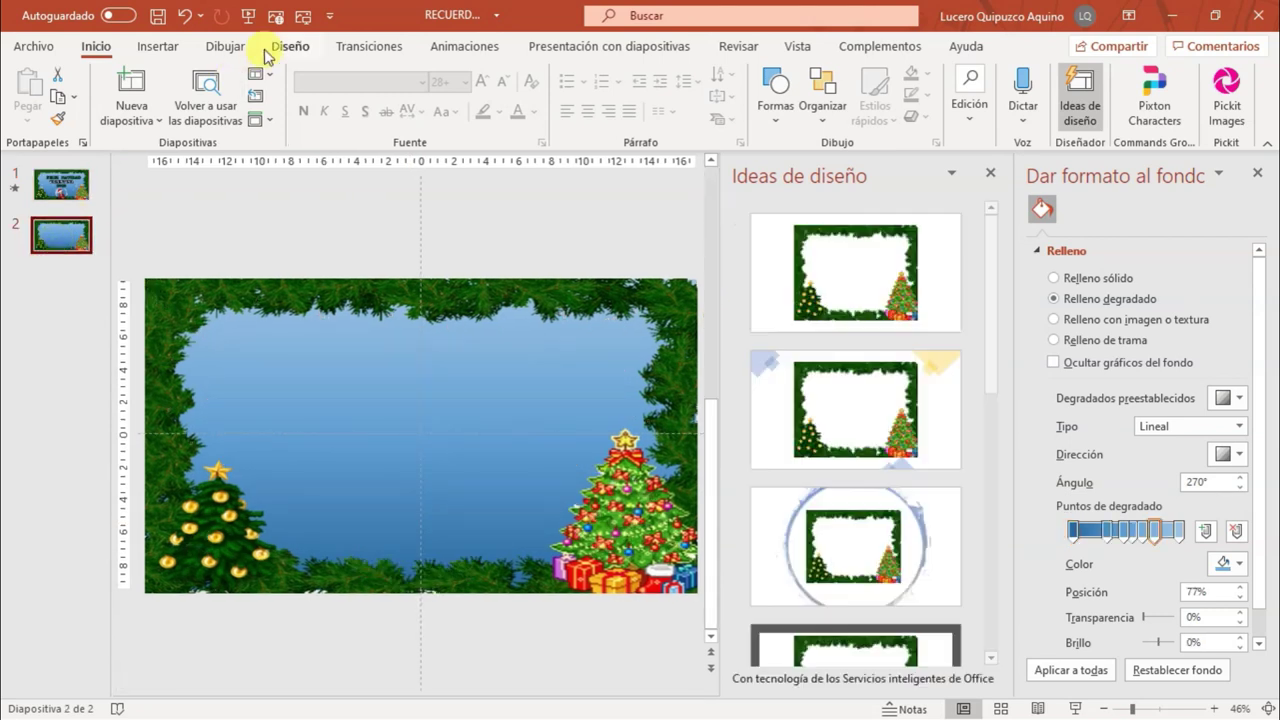
Insert the snow-globe picture from the Christmas resources folder onto slide 2
left_click(157, 46)
left_click(250, 95)
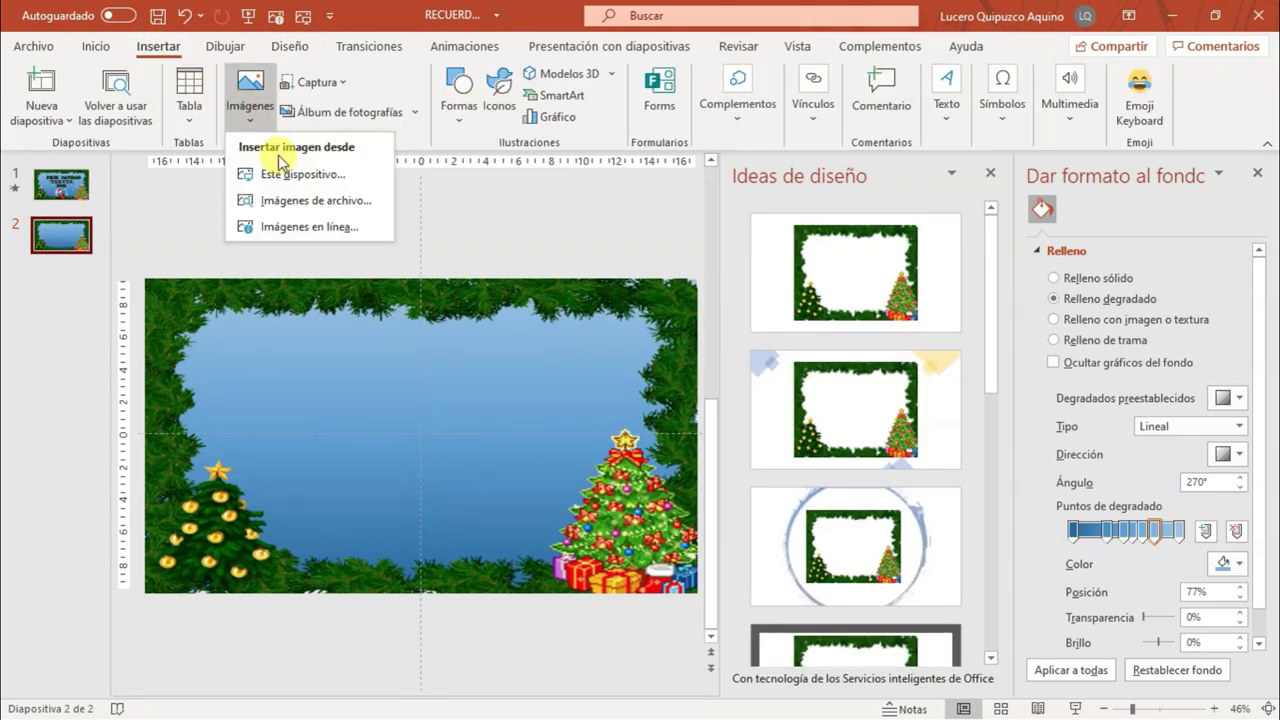
left_click(293, 175)
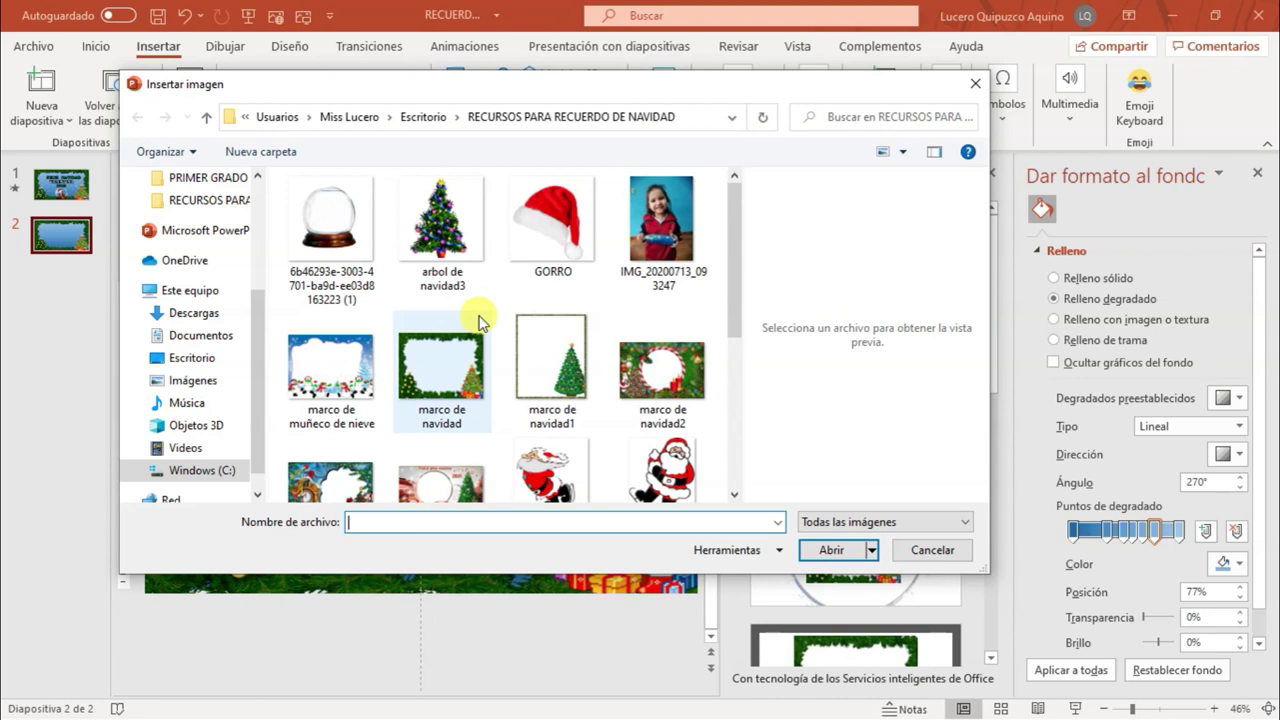
left_click(530, 373)
key("Return")
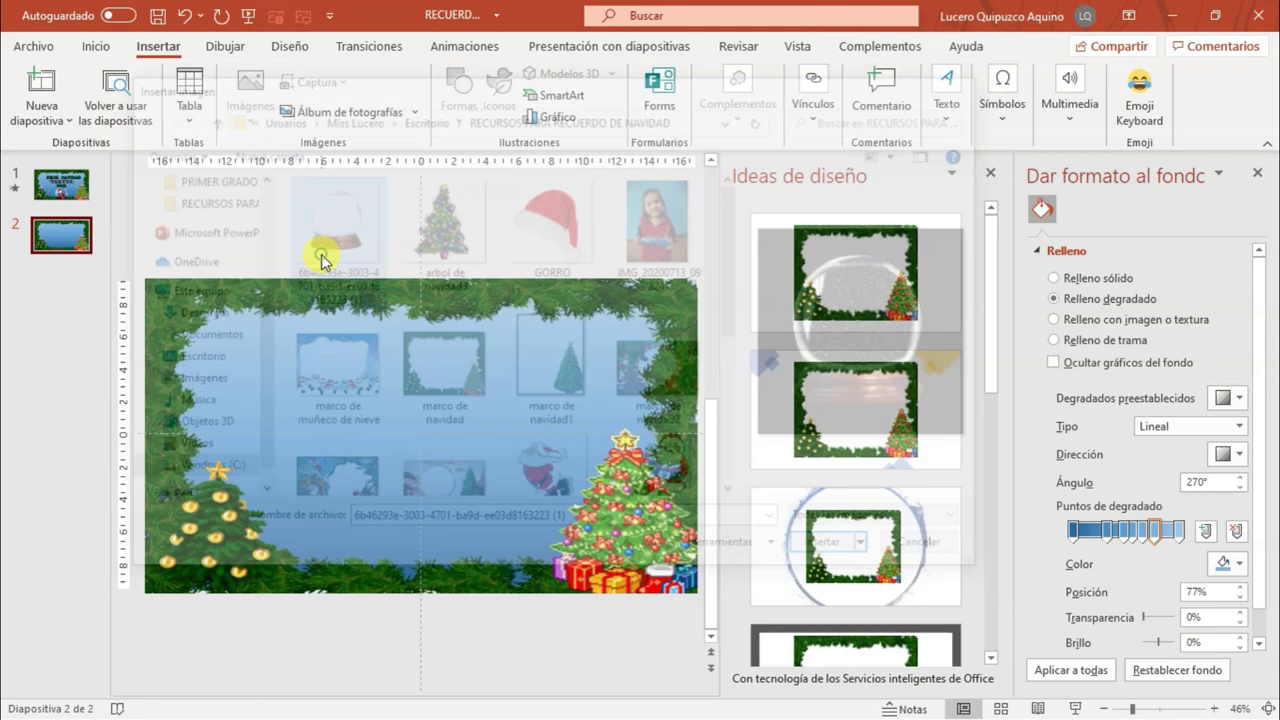
key("ctrl+v")
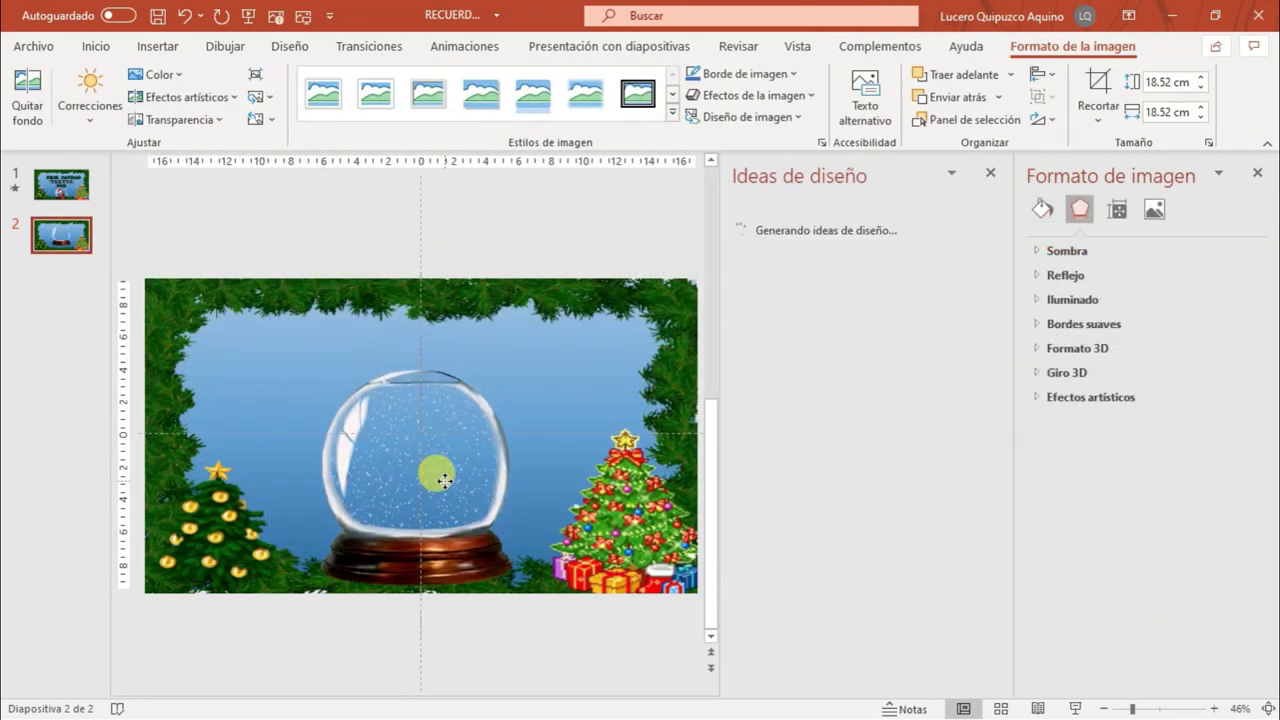
Shrink the snow globe to 15.21 cm and place it low, centred between the trees
left_click_drag(440, 435, 438, 478)
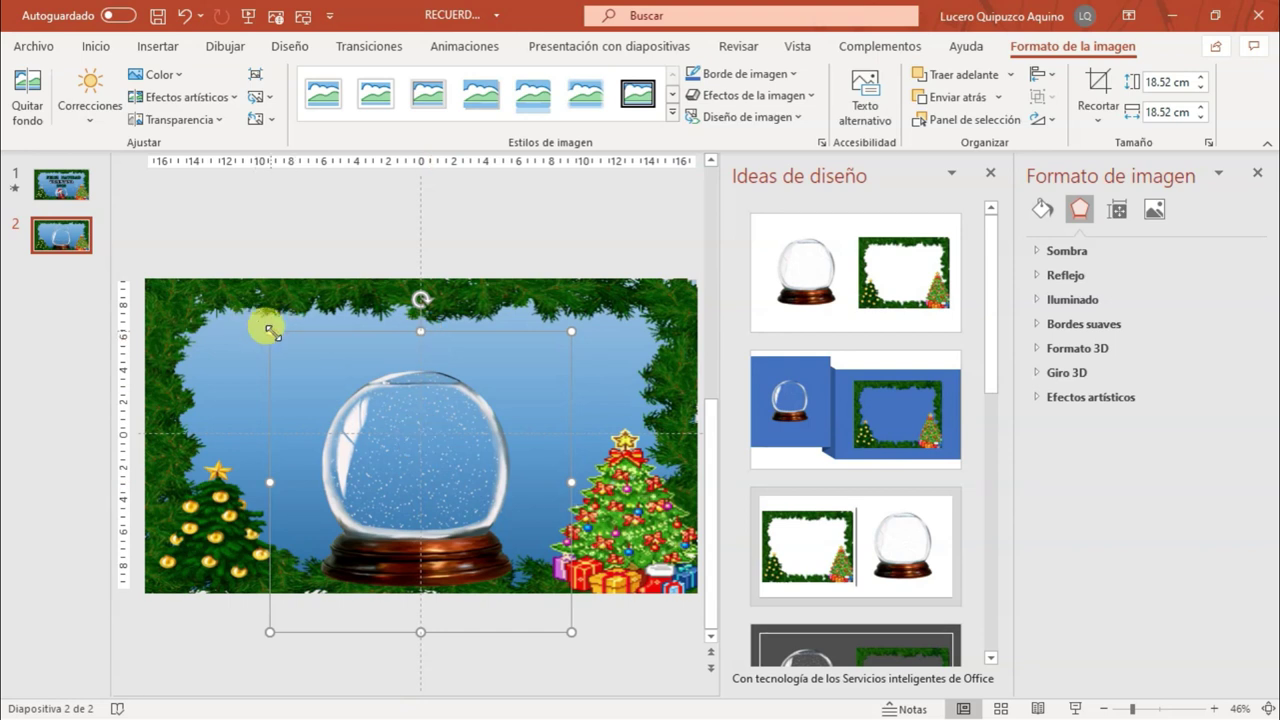
left_click_drag(262, 326, 321, 382)
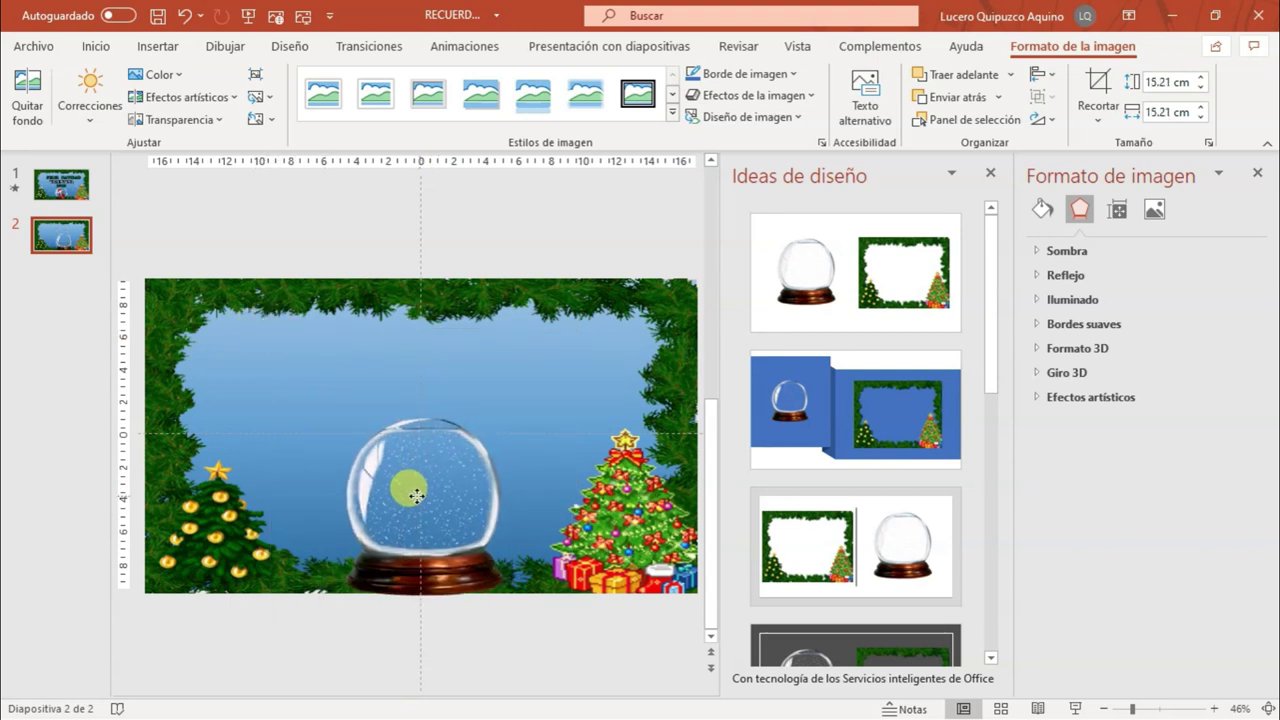
left_click_drag(430, 495, 404, 495)
left_click(368, 256)
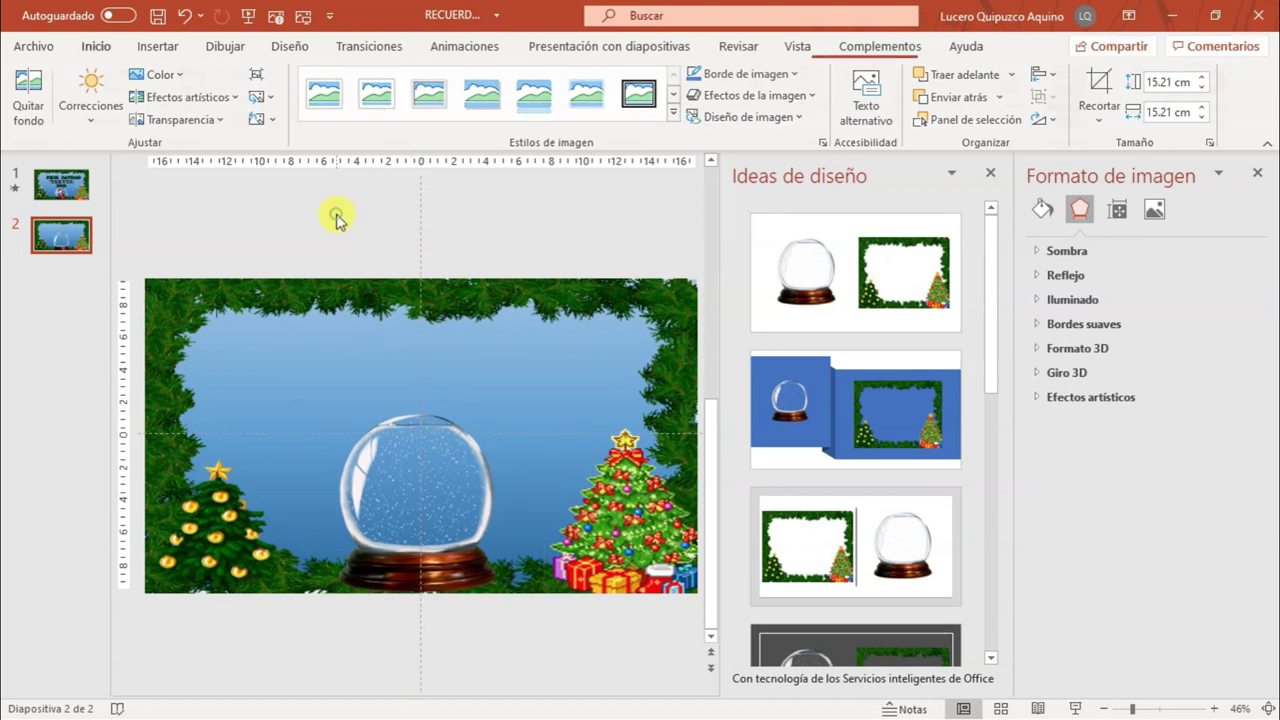
Insert the child's photo IMG_20200713_093247 and nudge it slightly right over the globe
left_click(170, 48)
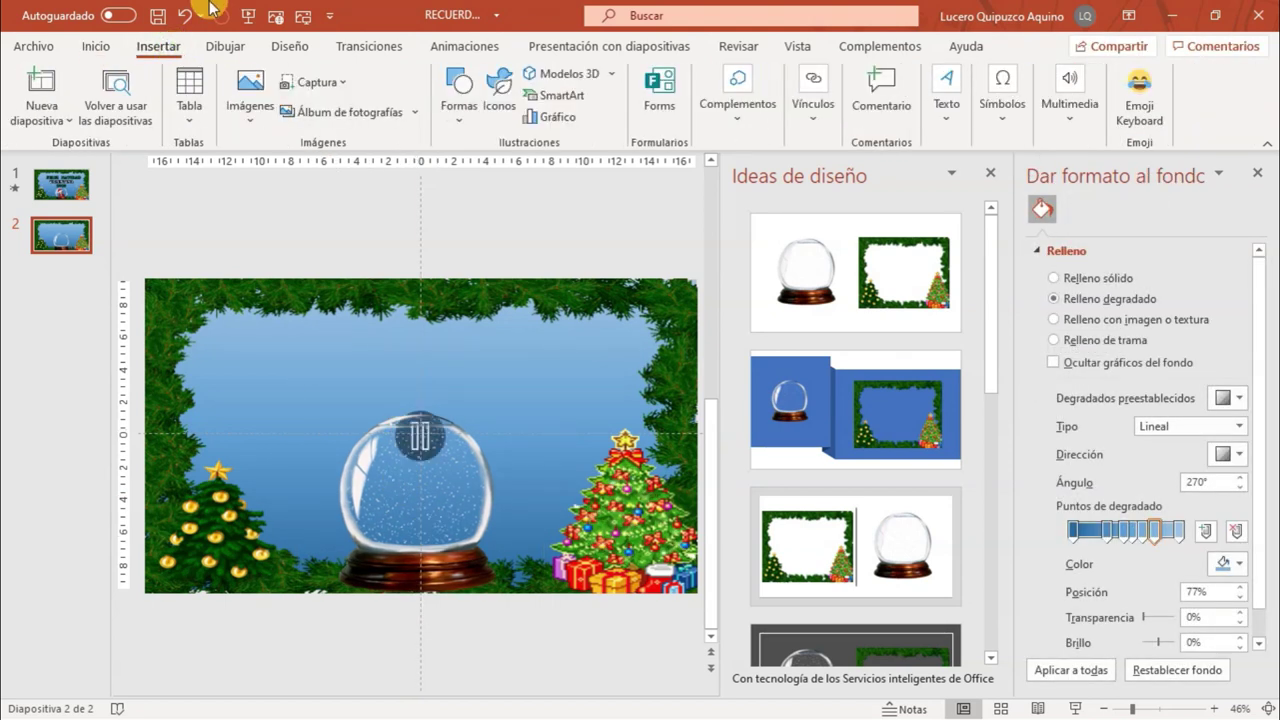
left_click(240, 103)
left_click(296, 177)
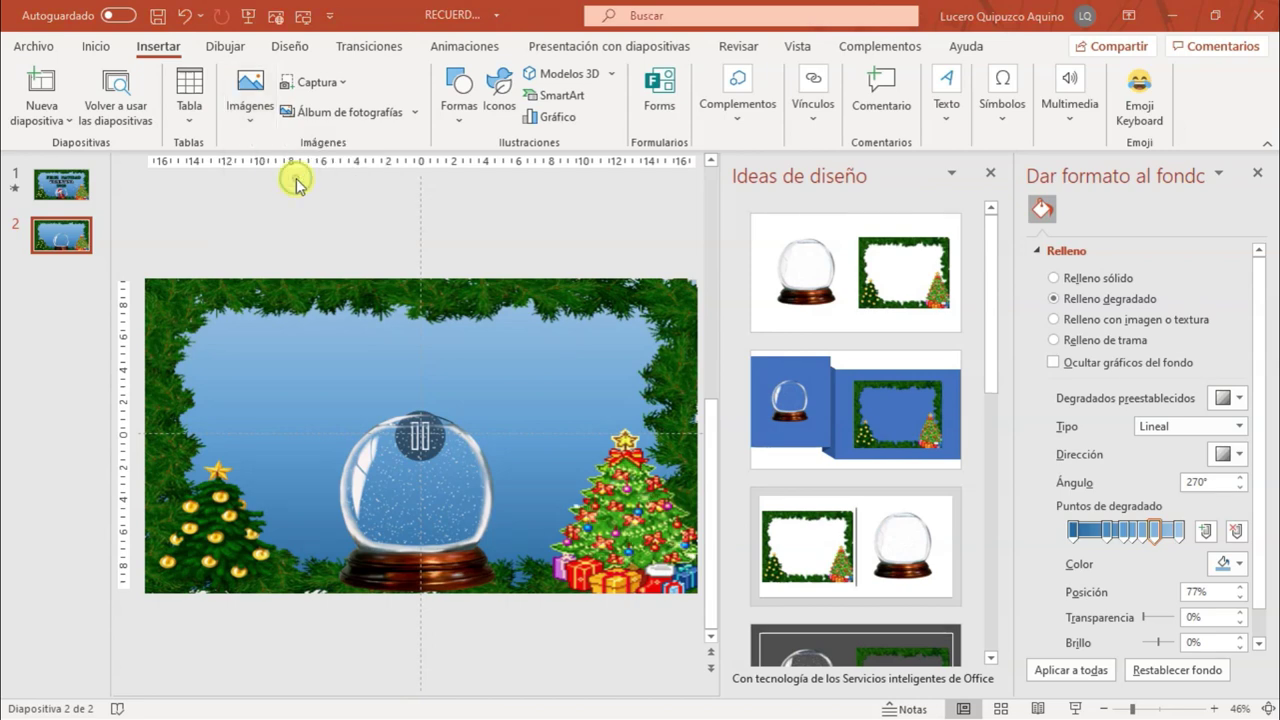
left_click(545, 365)
left_click(443, 365)
left_click(476, 243)
left_click(528, 242)
left_click(632, 230)
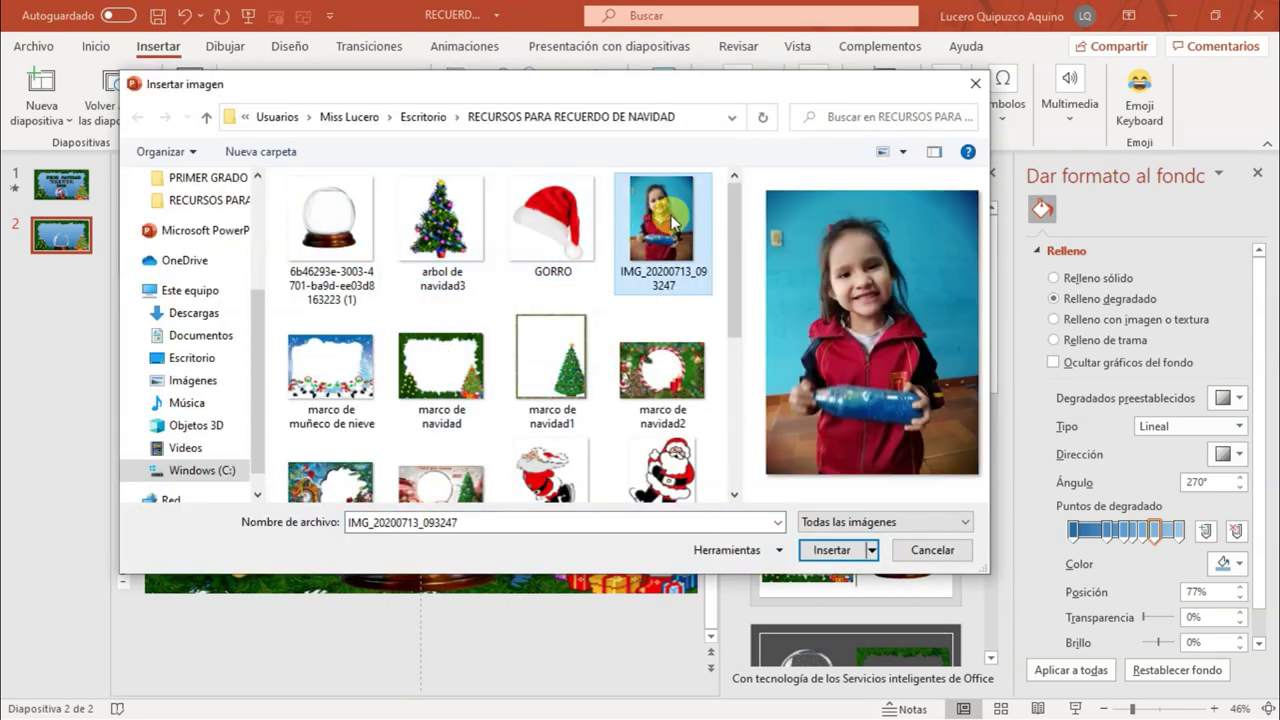
double_click(672, 222)
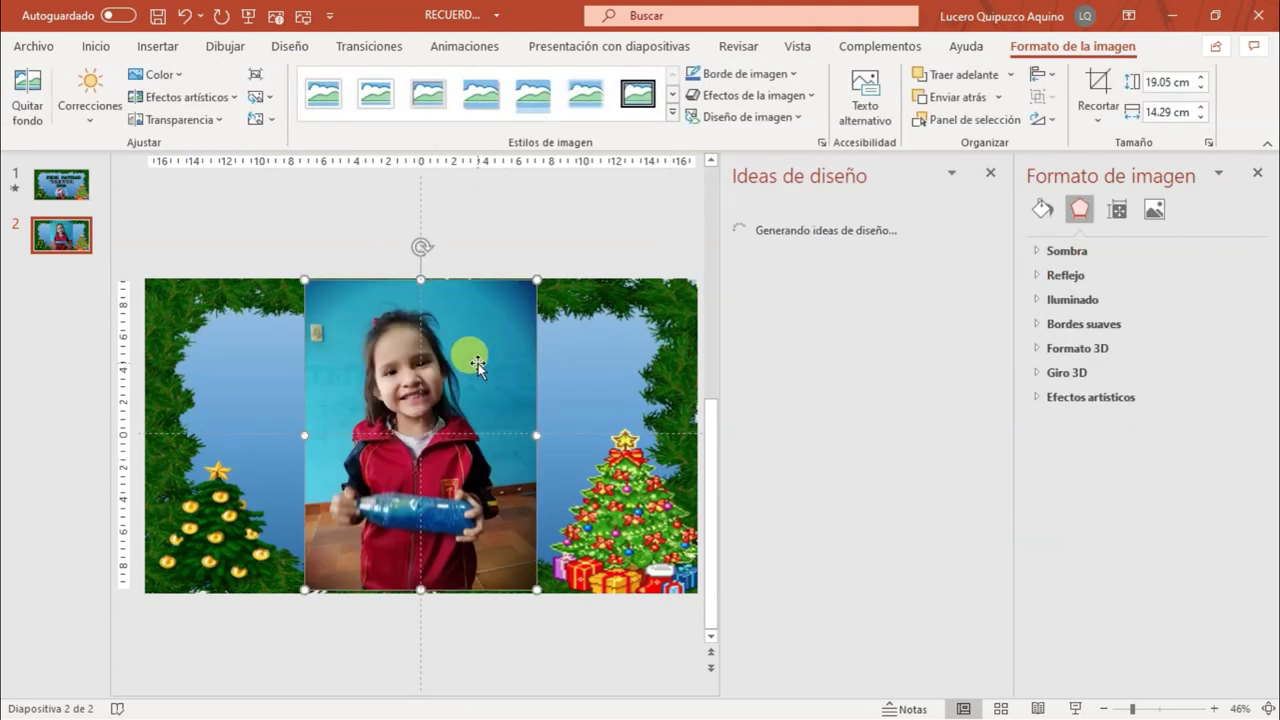
mouse_move(478, 363)
left_mouse_down()
mouse_move(543, 365)
mouse_move(491, 359)
left_mouse_up()
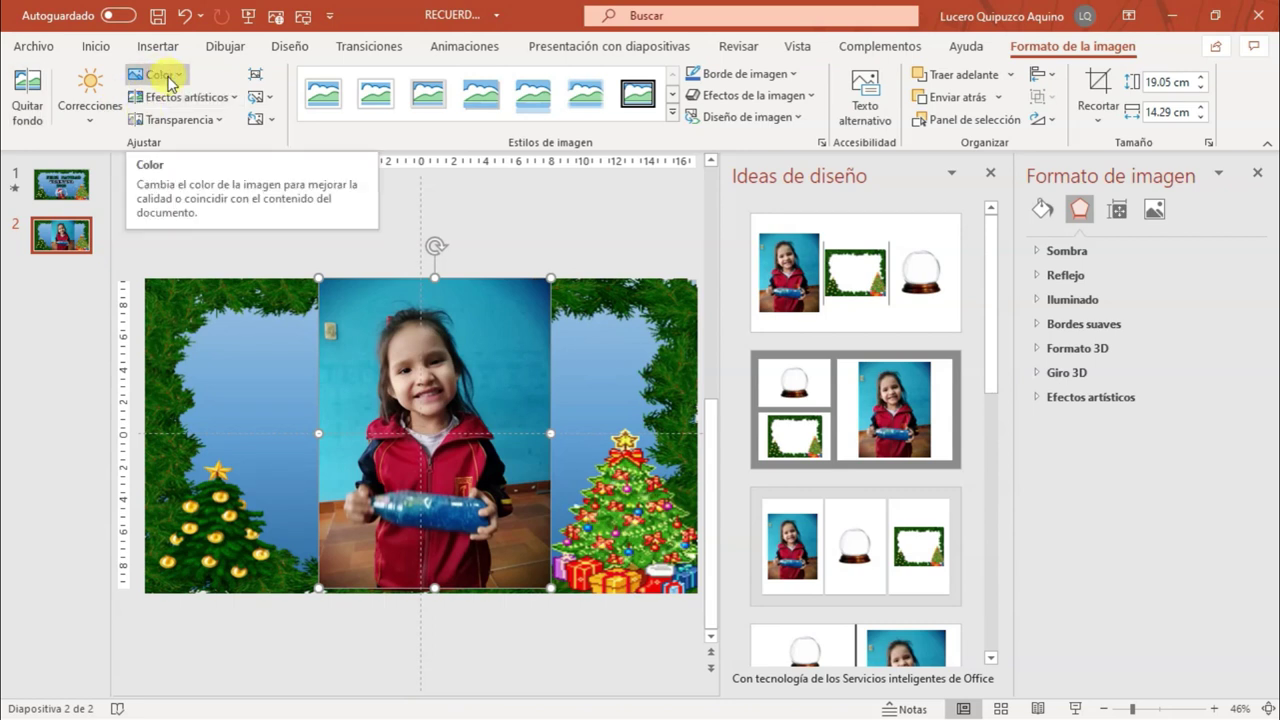
Remove the photo's background, keep the changes, and drag the cut-out child left
left_click(30, 100)
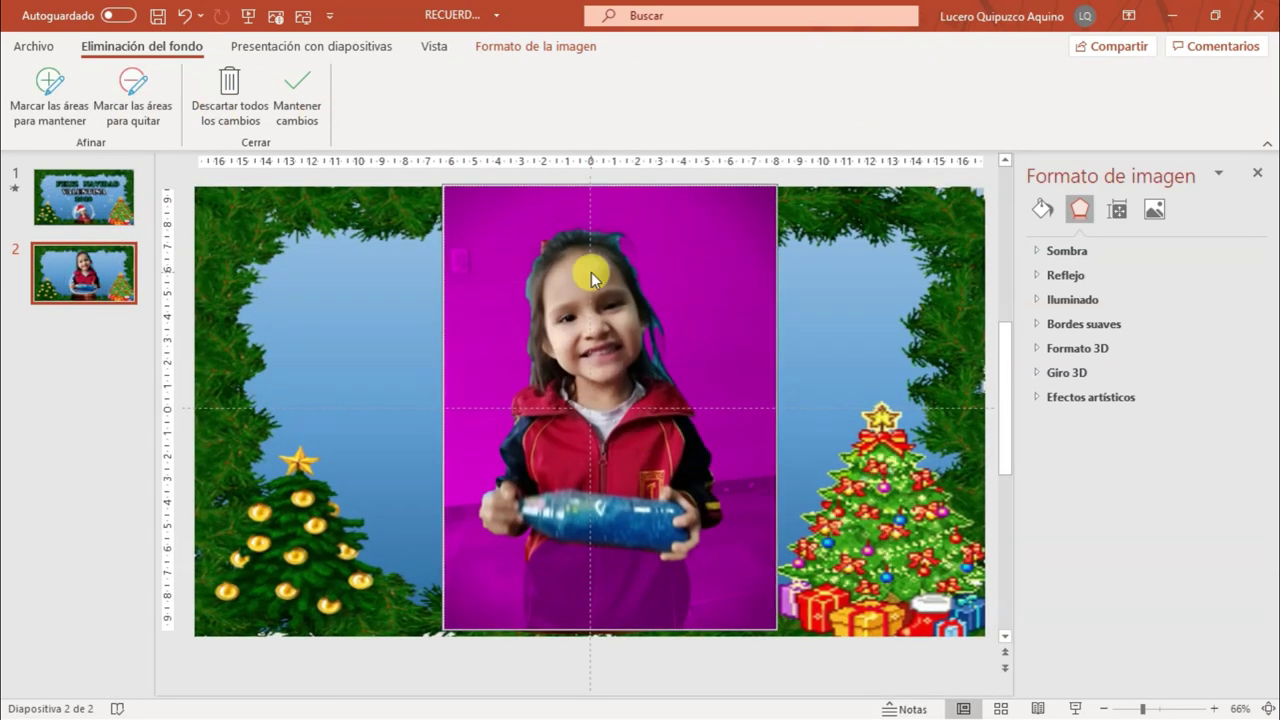
left_click(298, 105)
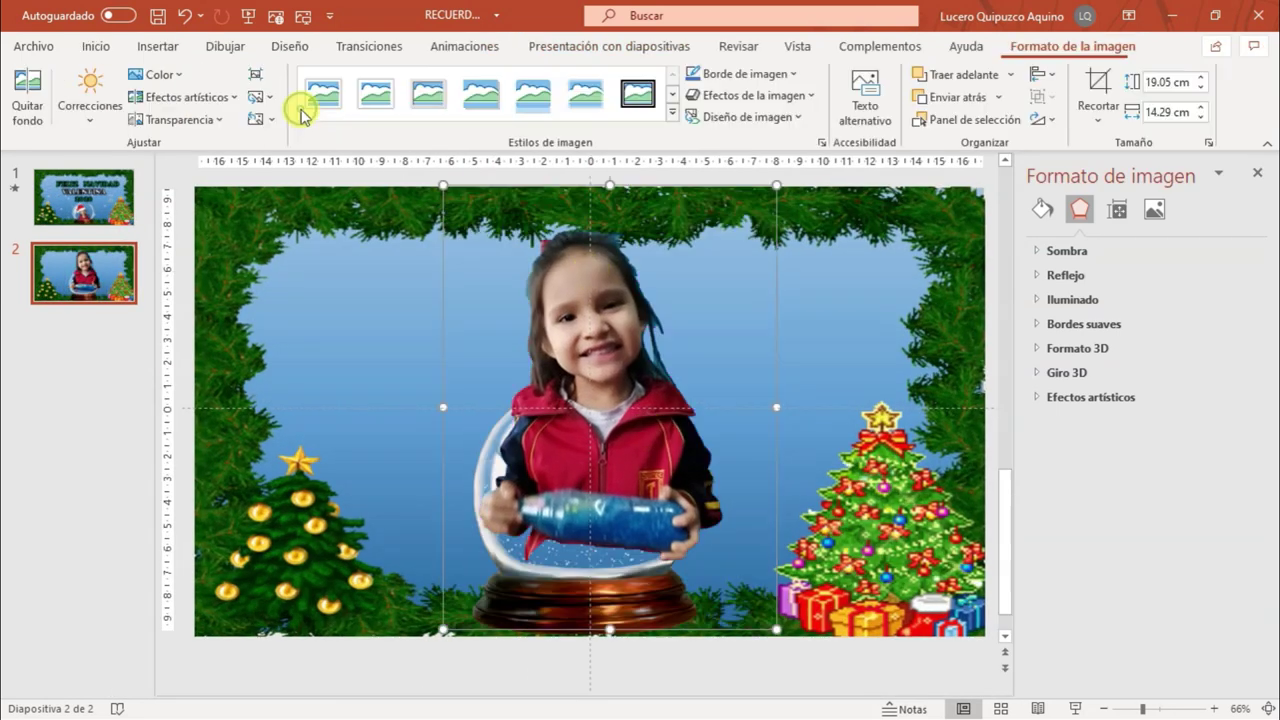
left_click_drag(601, 351, 527, 365)
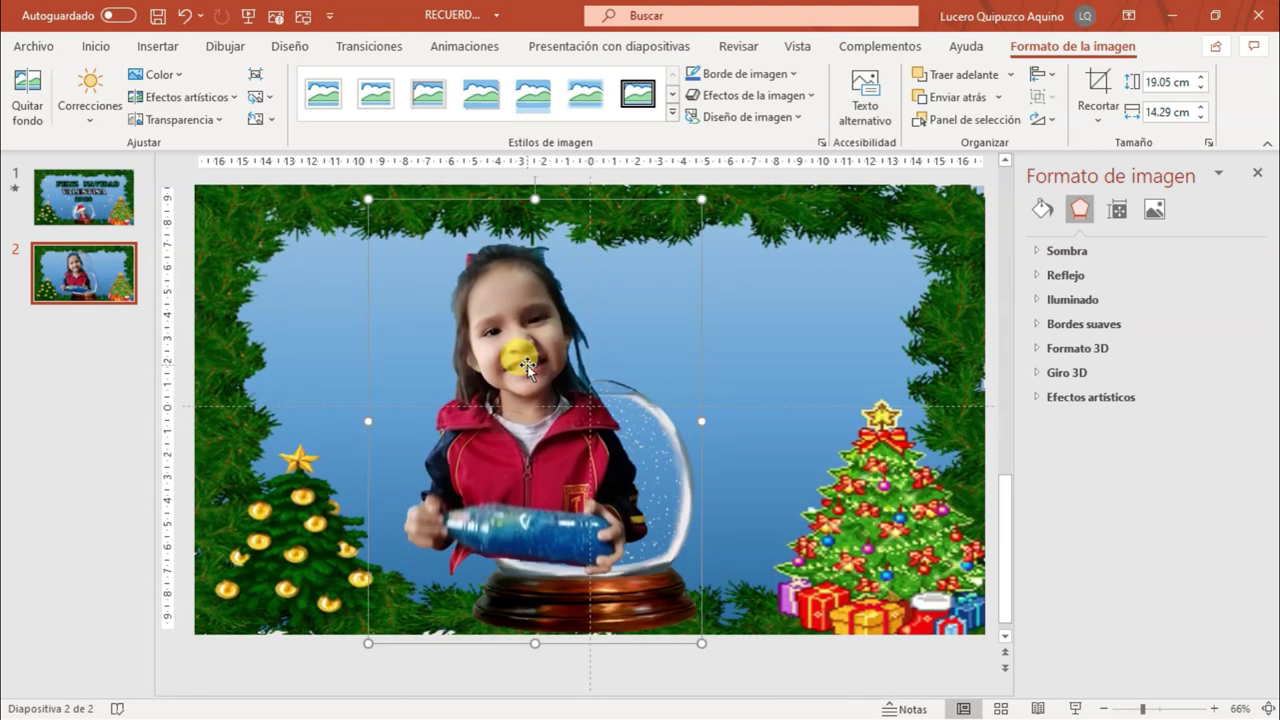
Crop the child's photo down to head and shoulders
left_click(1096, 100)
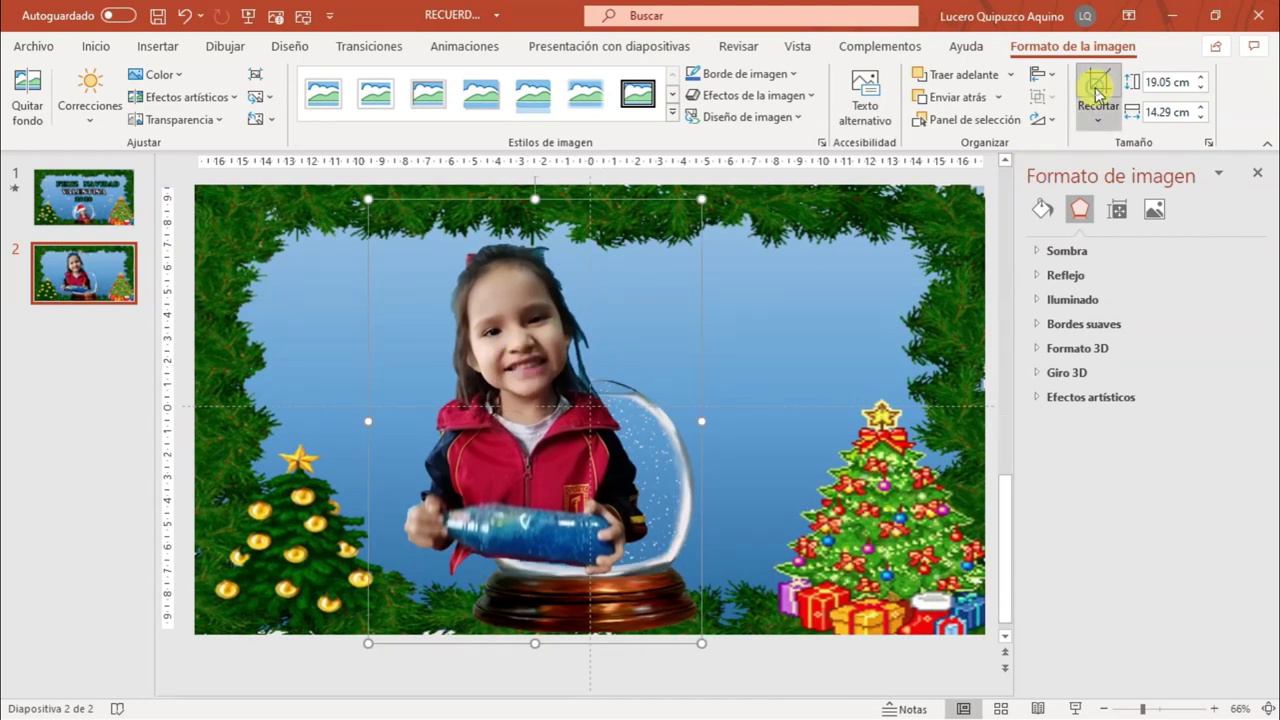
left_click_drag(688, 630, 630, 463)
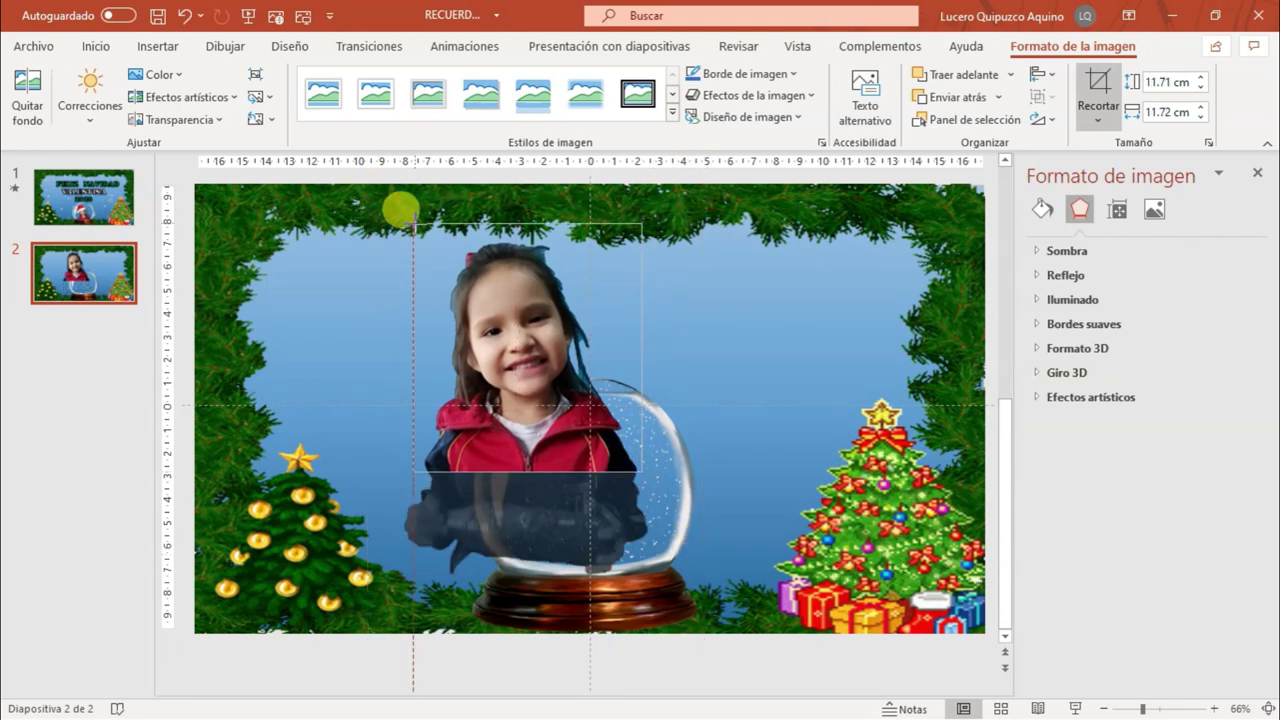
left_click_drag(369, 190, 415, 228)
left_click_drag(638, 228, 617, 232)
left_click(1095, 85)
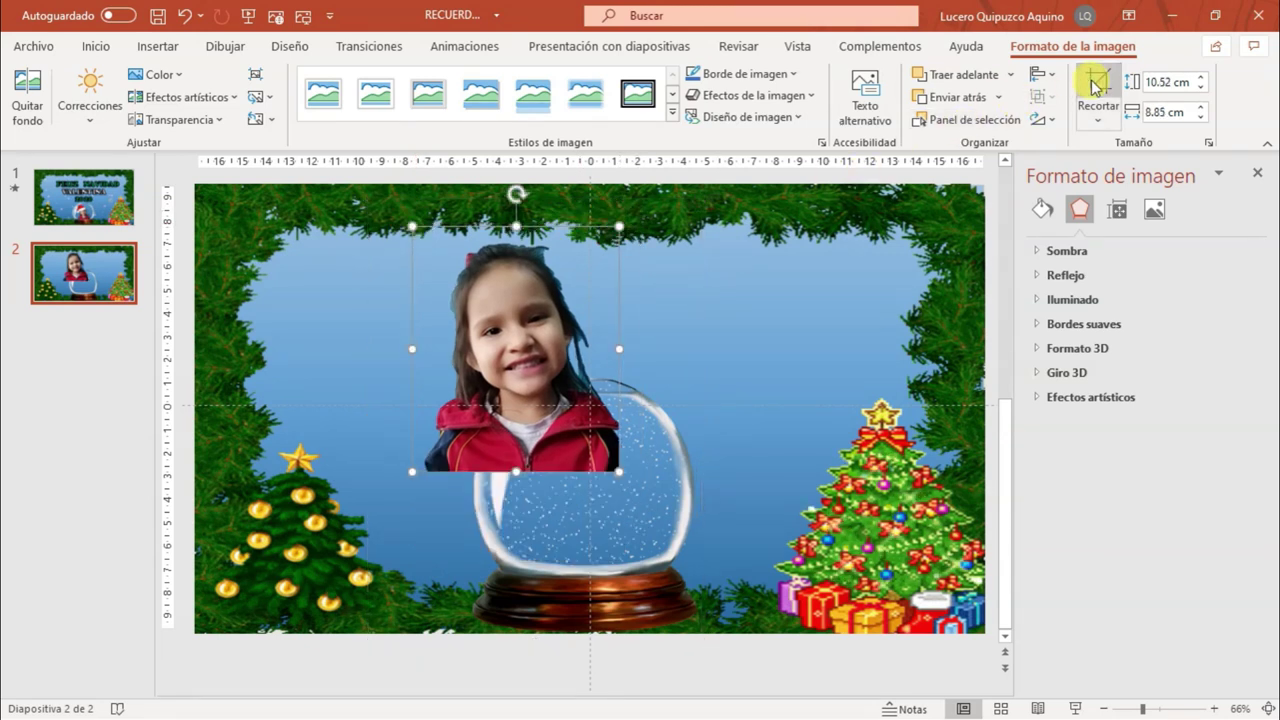
Shrink the cropped photo to 7.11 × 5.98 cm and fit it inside the snow globe
left_click_drag(563, 389, 618, 485)
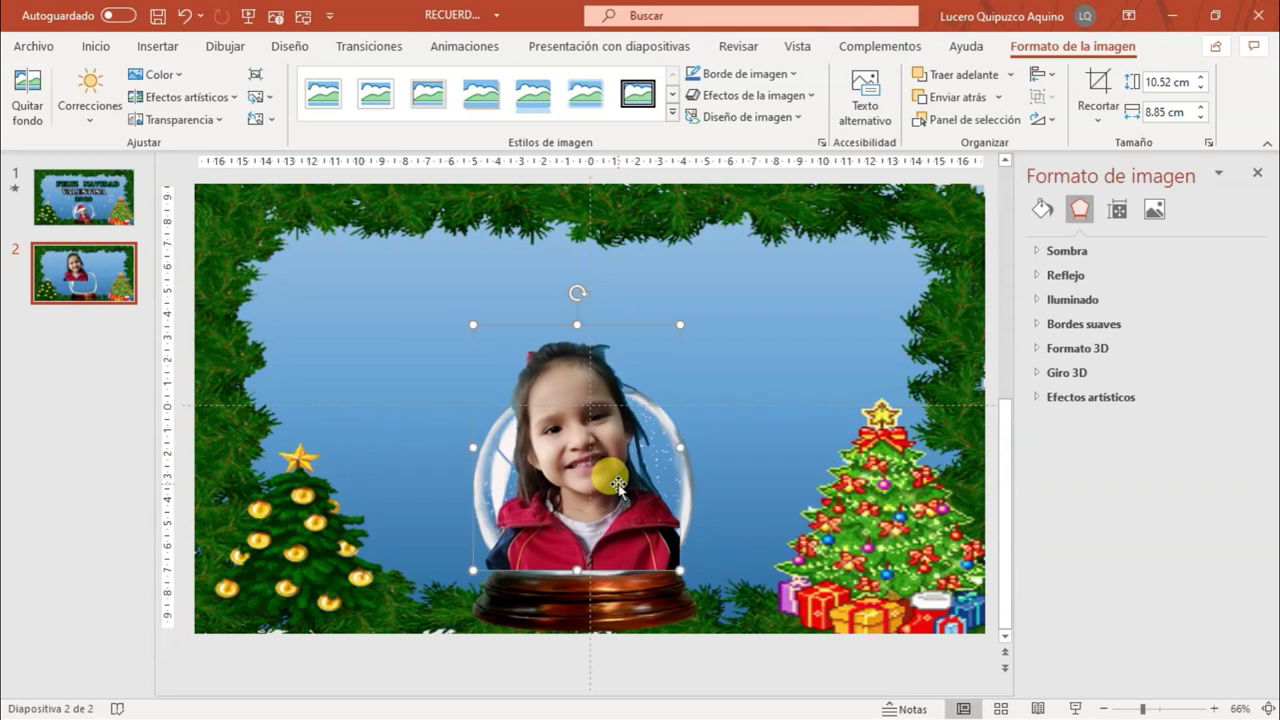
left_click_drag(465, 318, 528, 396)
left_click_drag(612, 490, 594, 493)
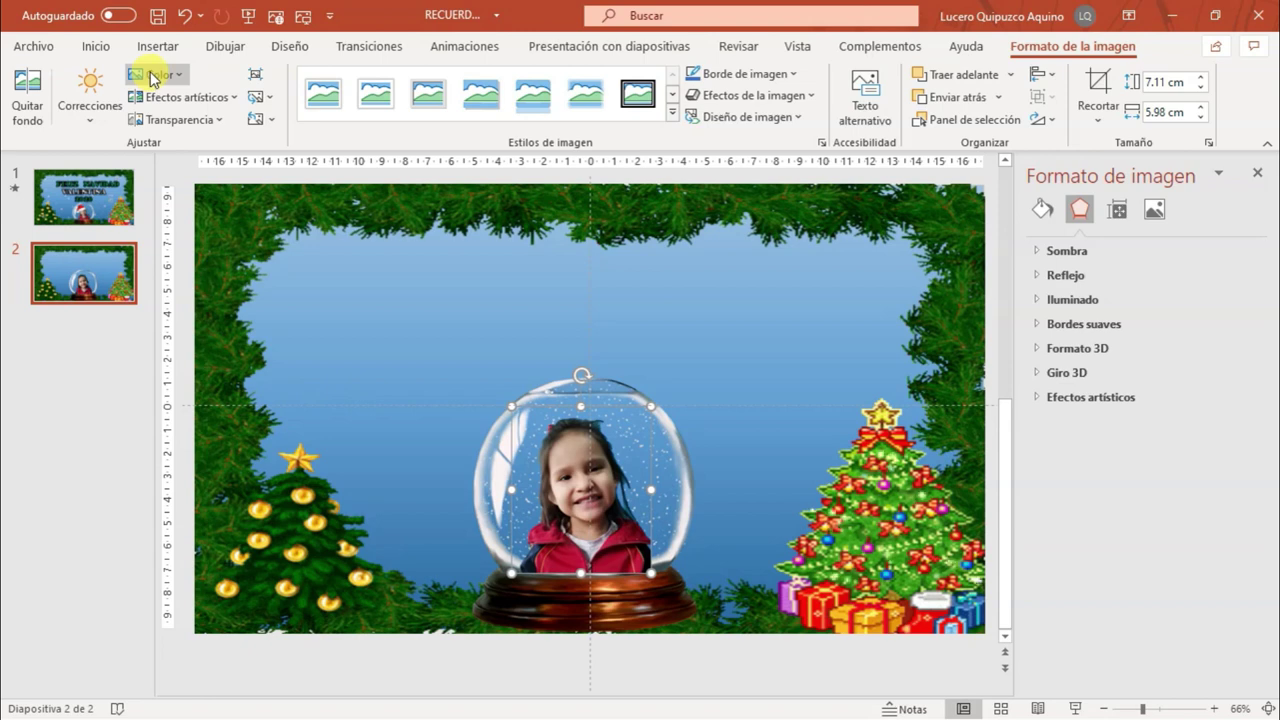
left_click(158, 46)
left_click(250, 90)
left_click(293, 175)
left_click(658, 225)
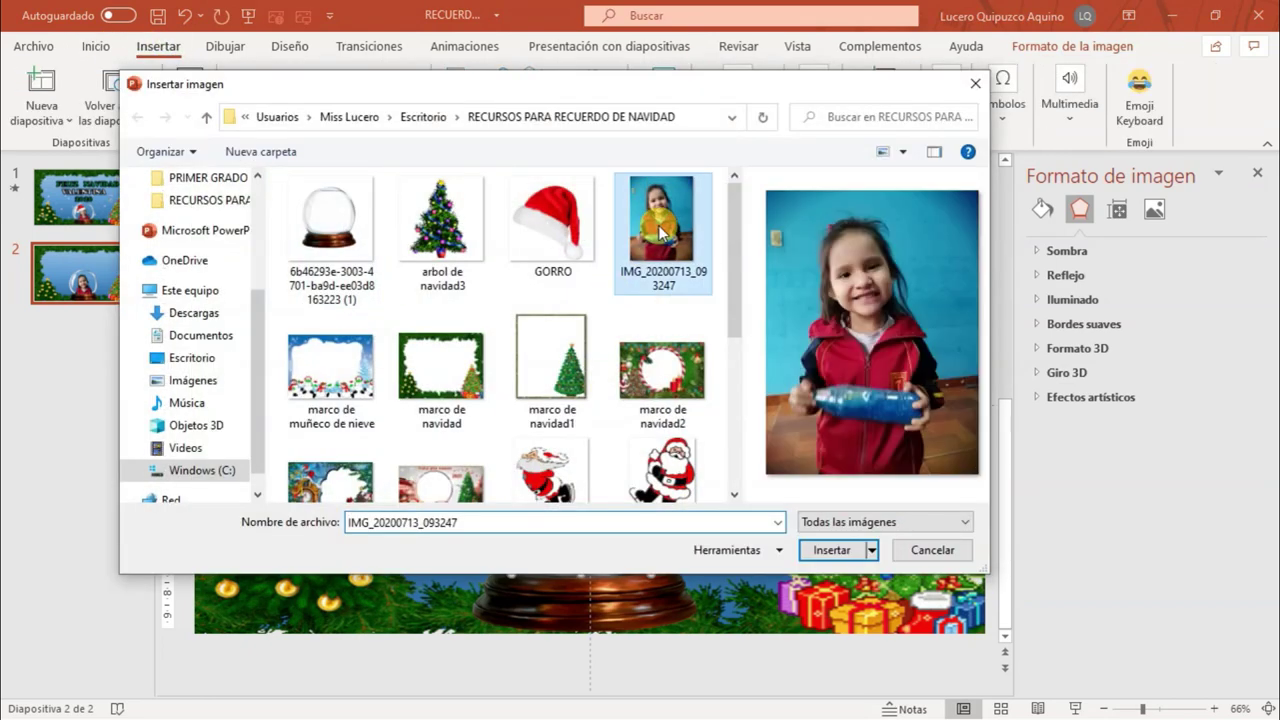
double_click(658, 225)
left_click_drag(706, 349, 770, 352)
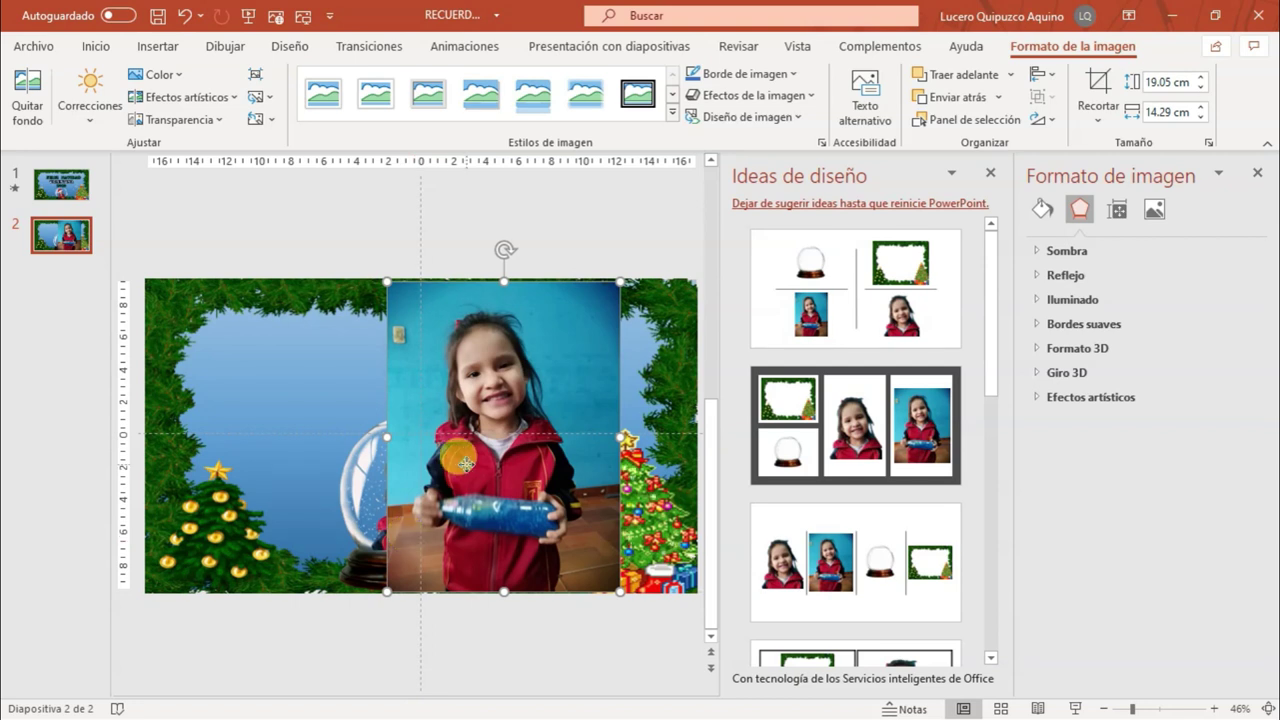
left_click_drag(465, 463, 491, 477)
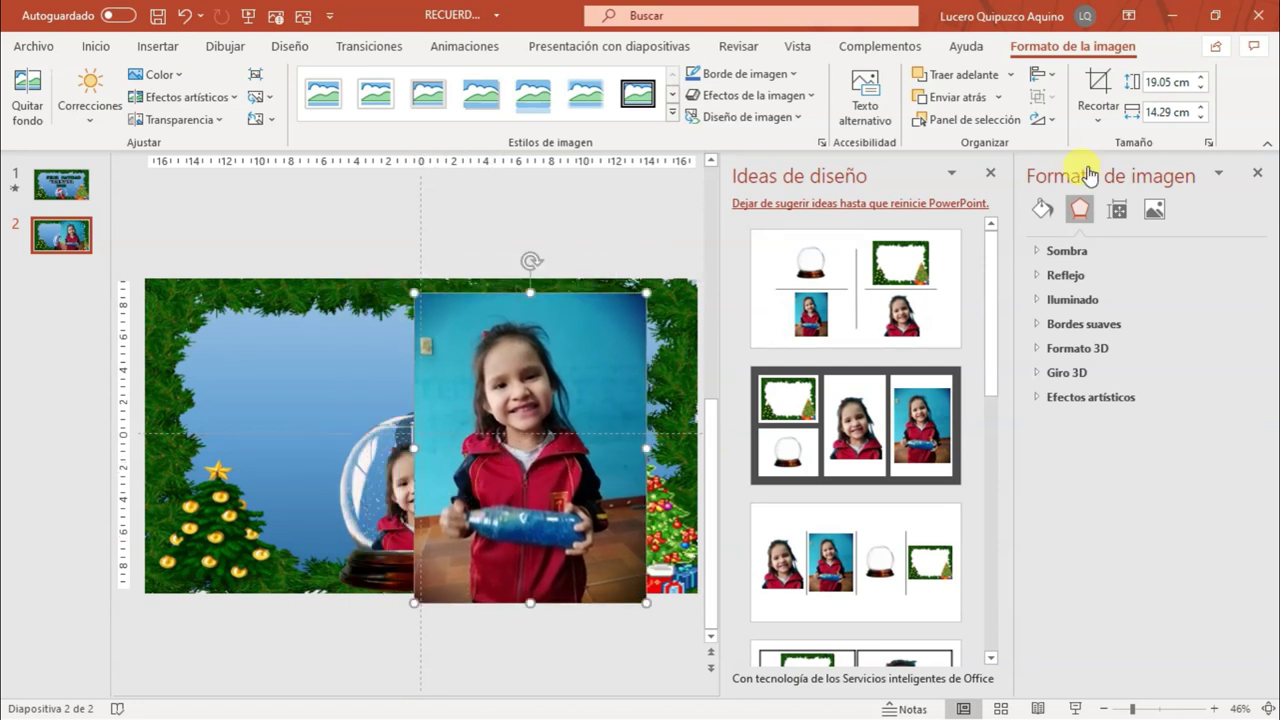
left_click(990, 175)
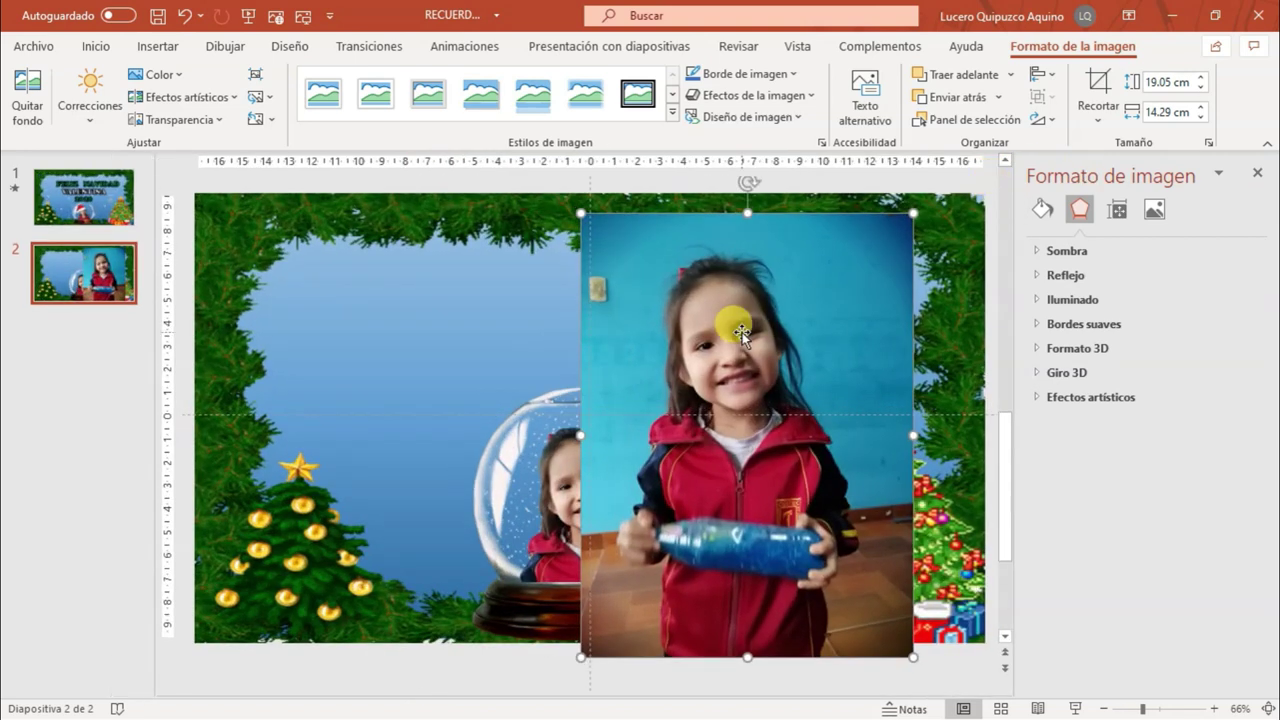
key("ctrl+z")
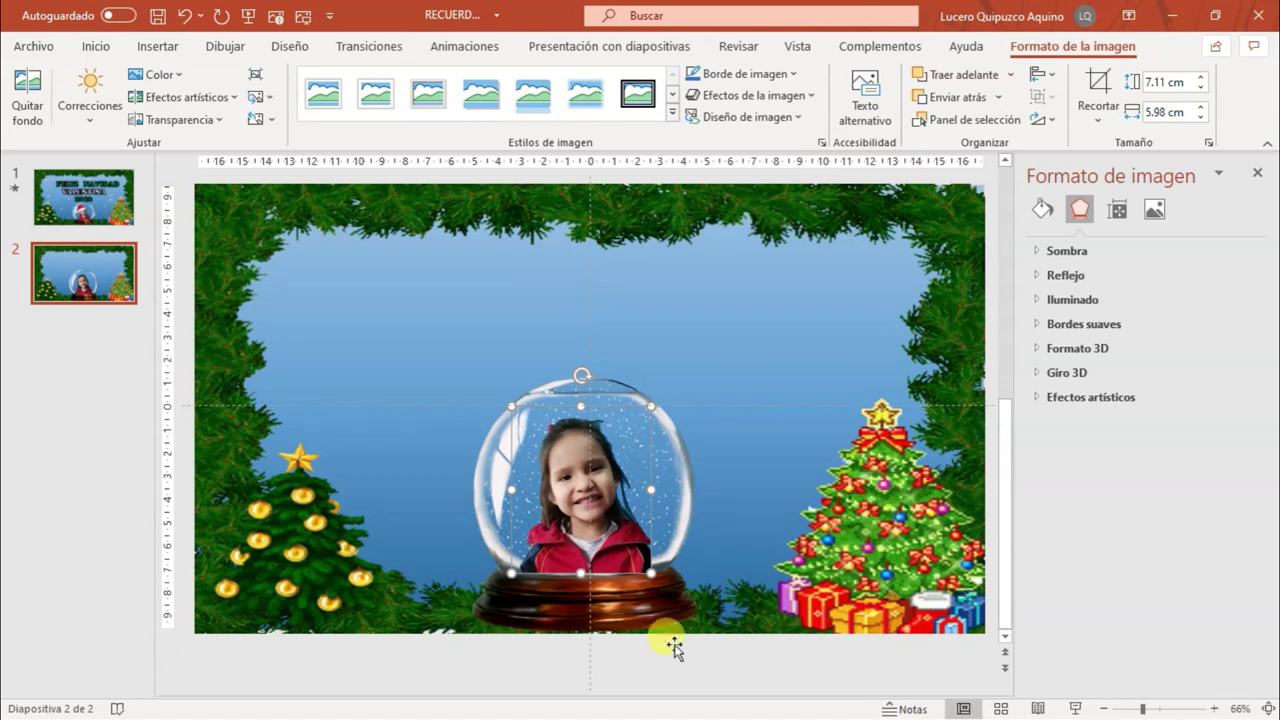
Check slide 1, then insert the GORRO Santa hat picture onto slide 2
left_click(126, 206)
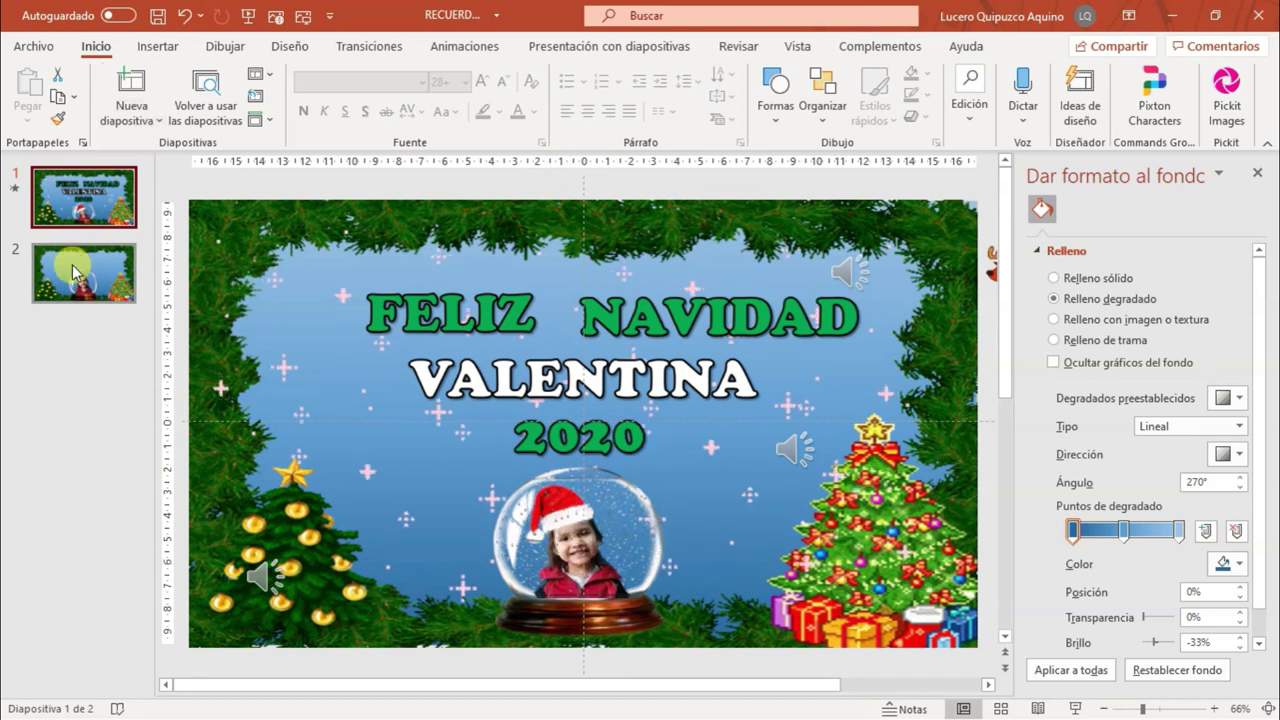
scroll(480, 435, "down", 2)
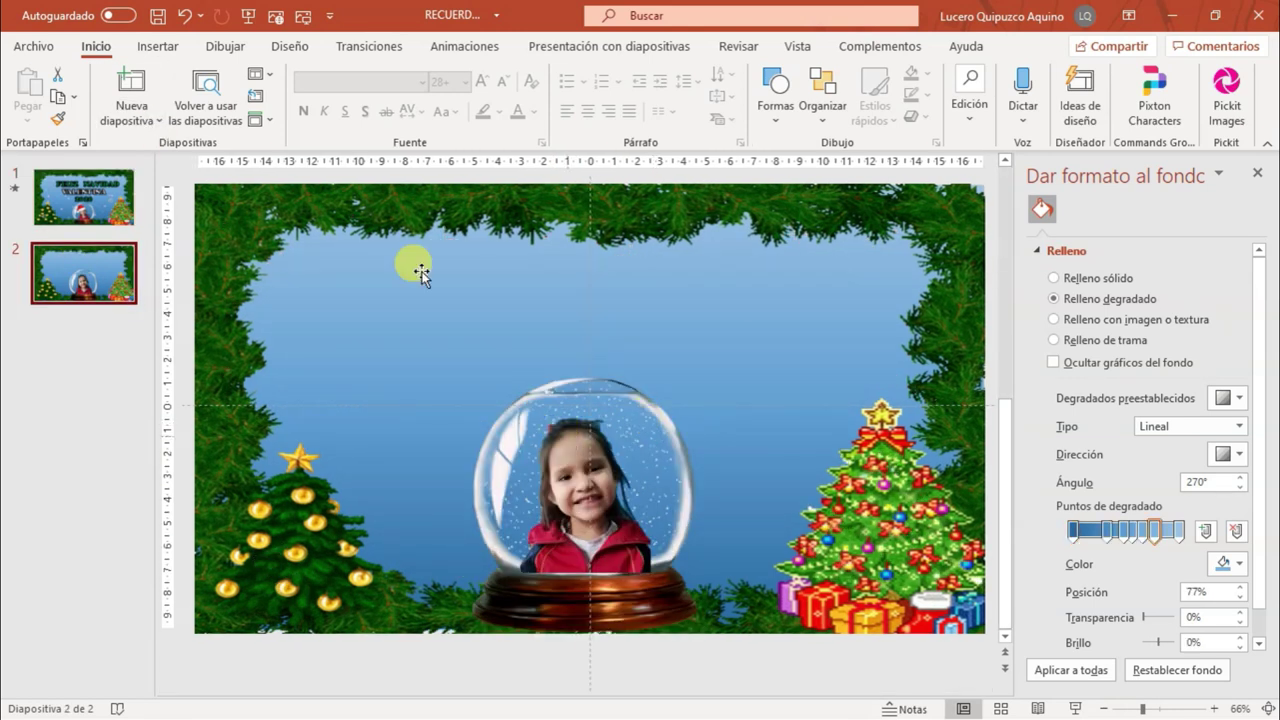
left_click(160, 46)
left_click(252, 95)
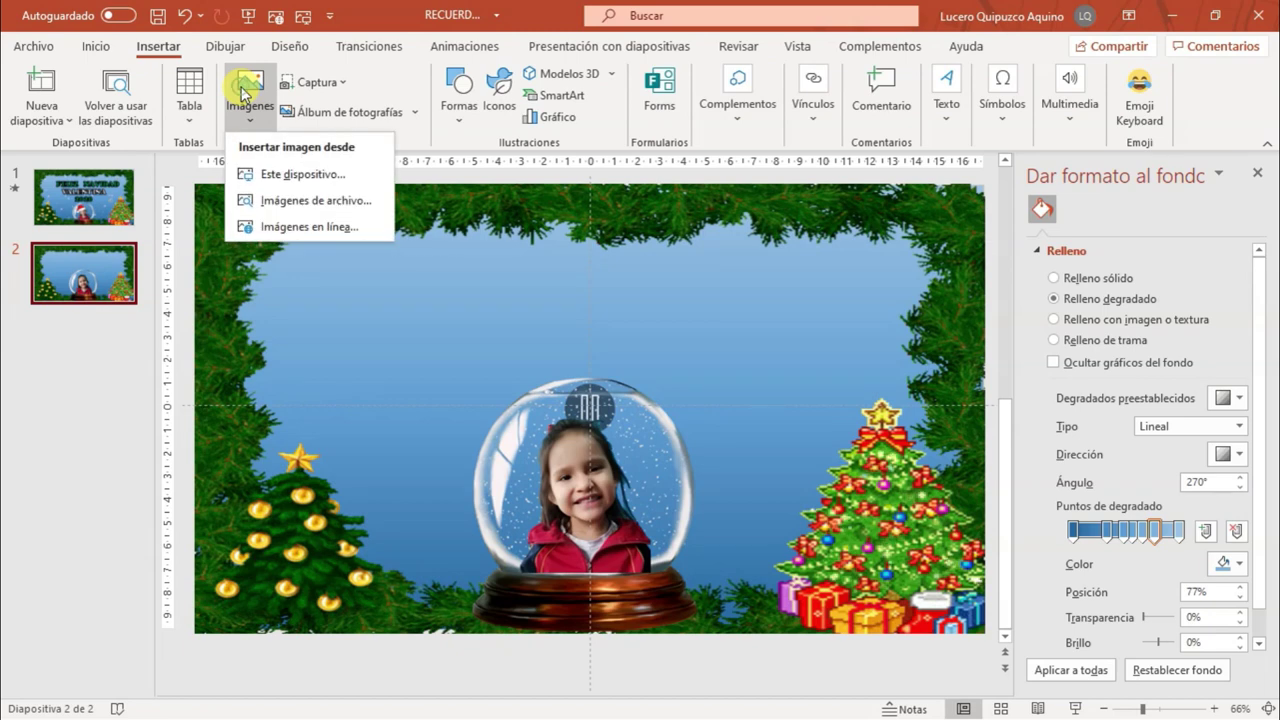
left_click(298, 172)
left_click(543, 250)
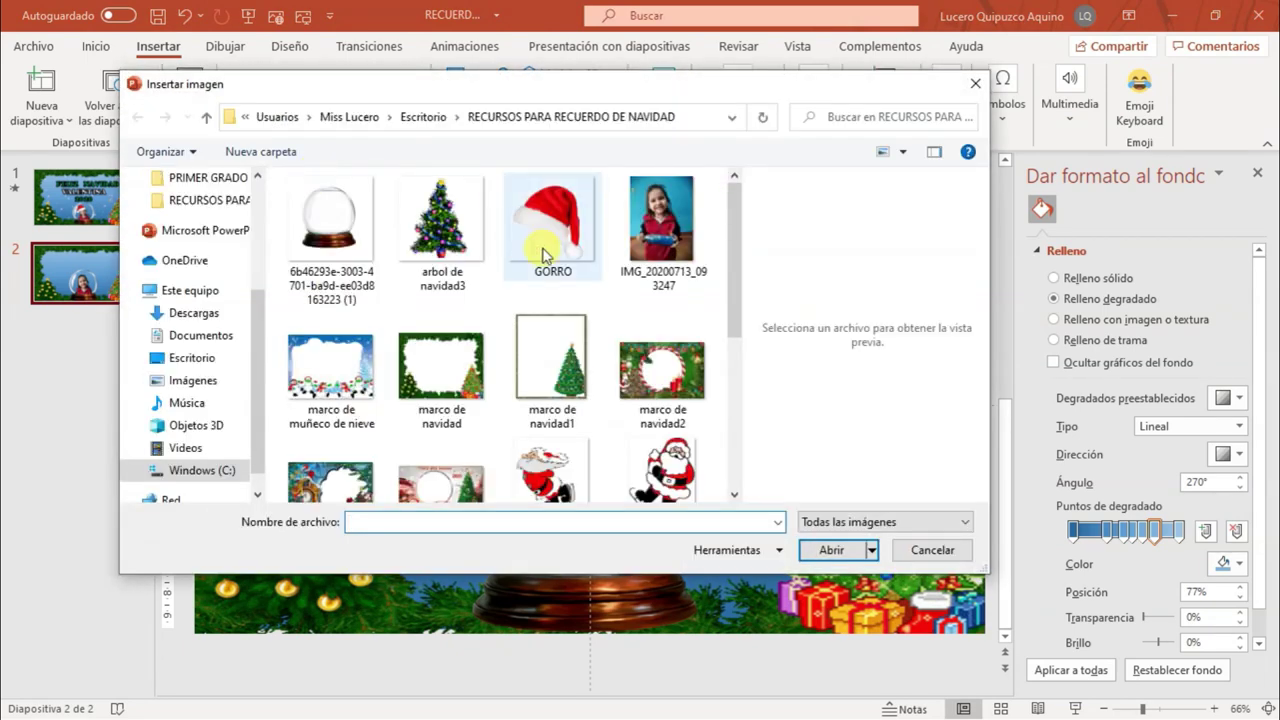
left_click(838, 551)
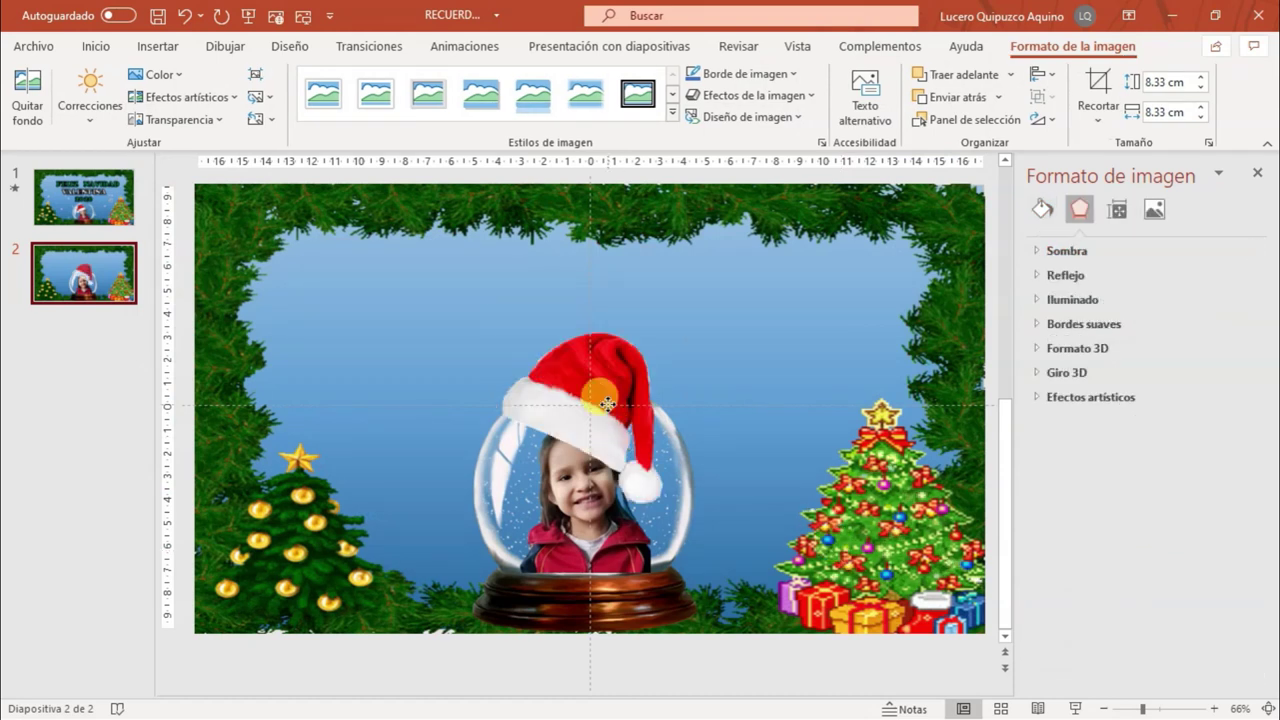
Shrink the Santa hat to 4.08 × 3.91 cm and set it on the girl's head
left_click_drag(607, 403, 598, 414)
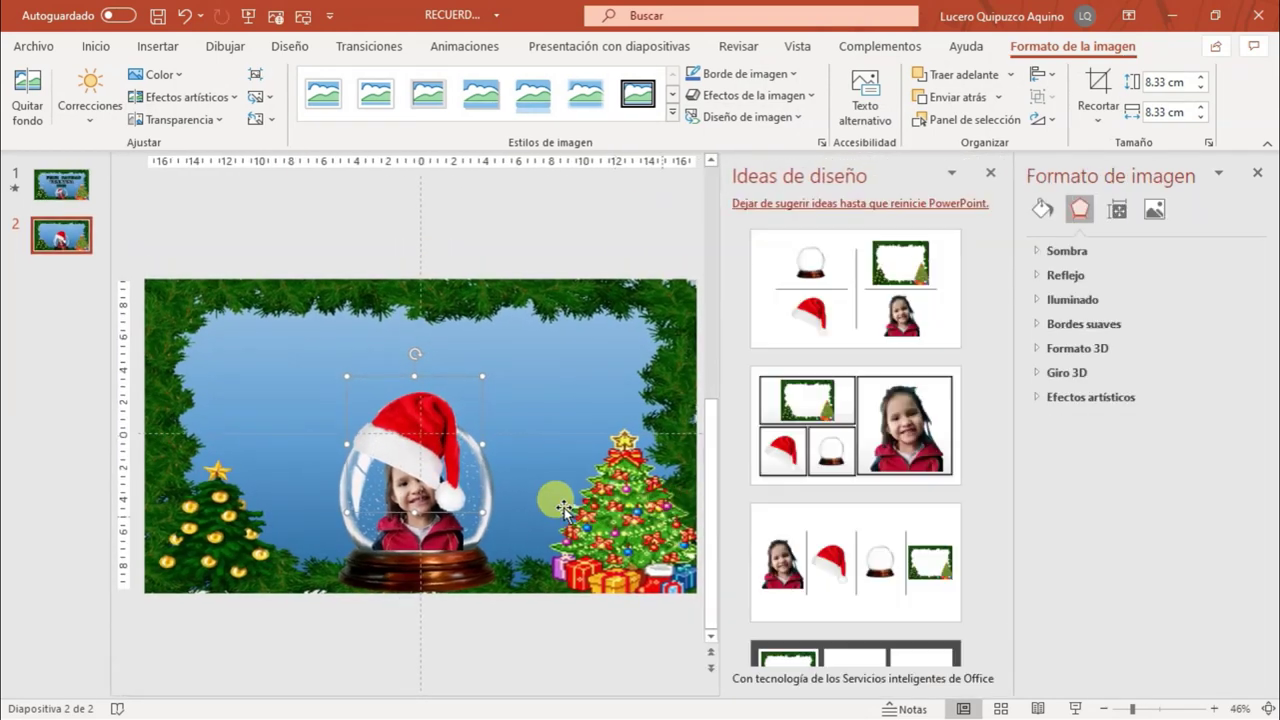
left_click_drag(483, 512, 438, 467)
mouse_move(391, 410)
left_mouse_down()
mouse_move(429, 434)
mouse_move(350, 443)
mouse_move(405, 437)
left_mouse_up()
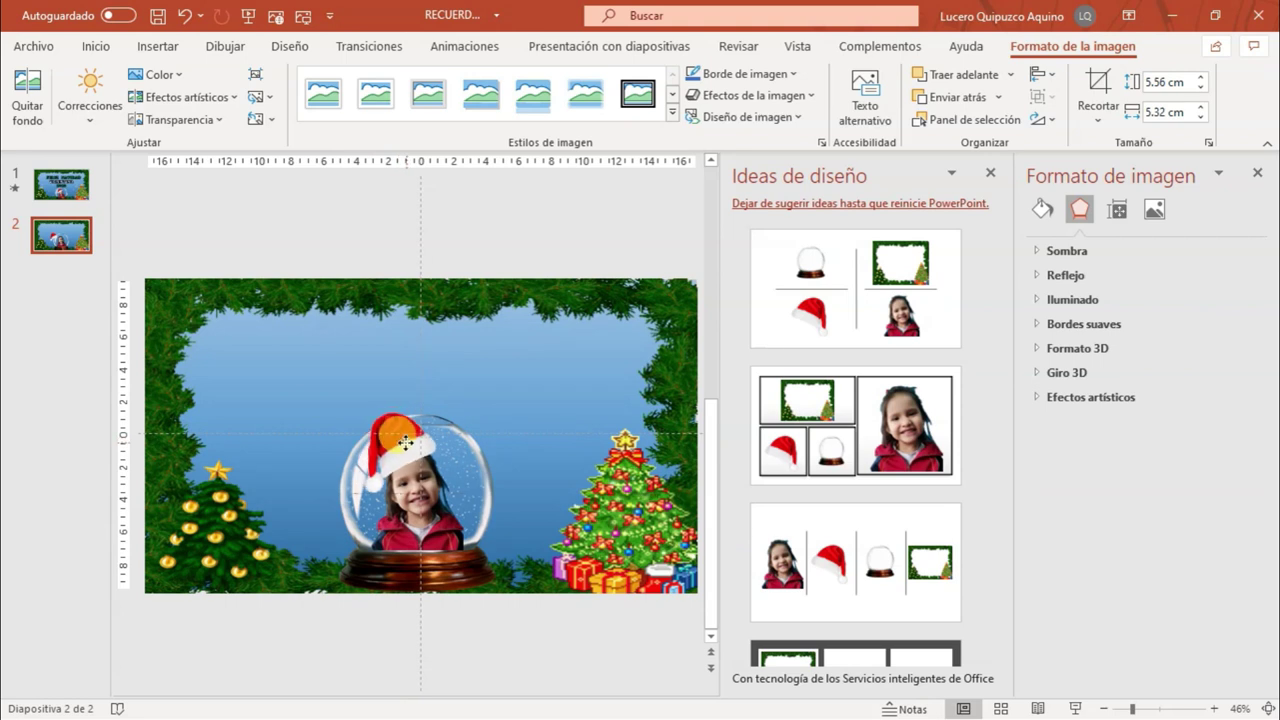
left_click_drag(345, 403, 441, 461)
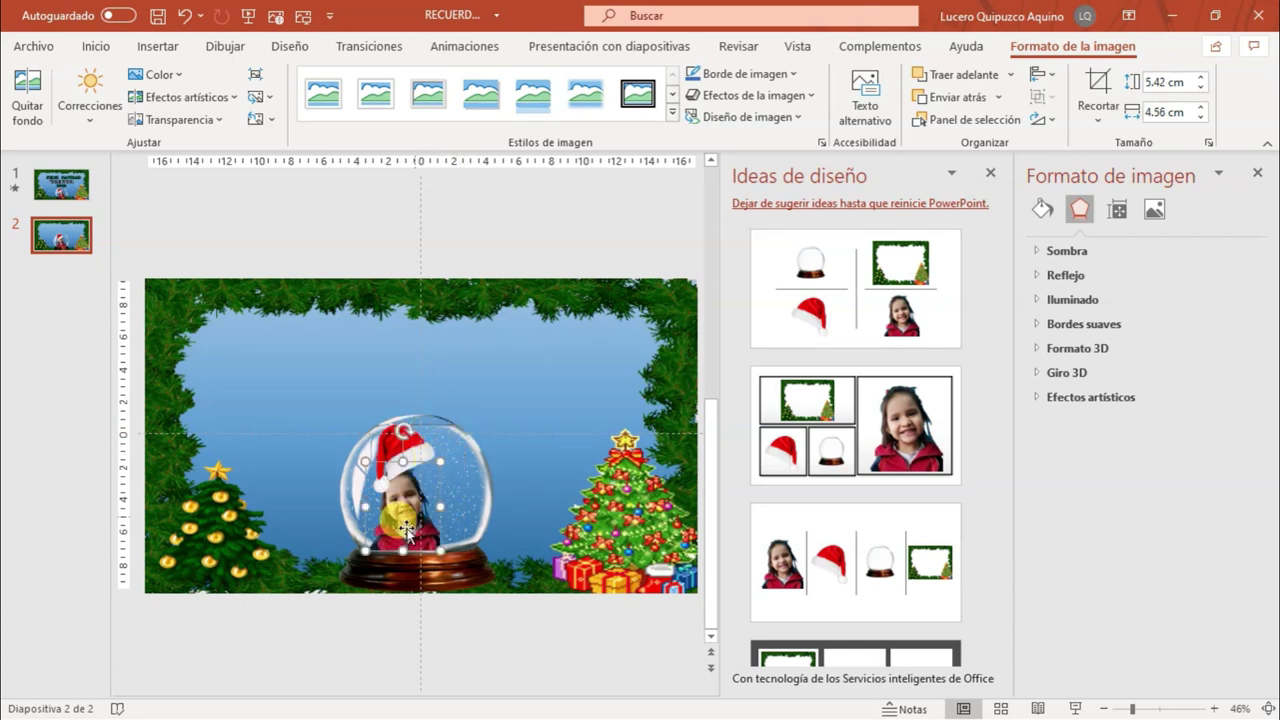
left_click_drag(414, 524, 413, 535)
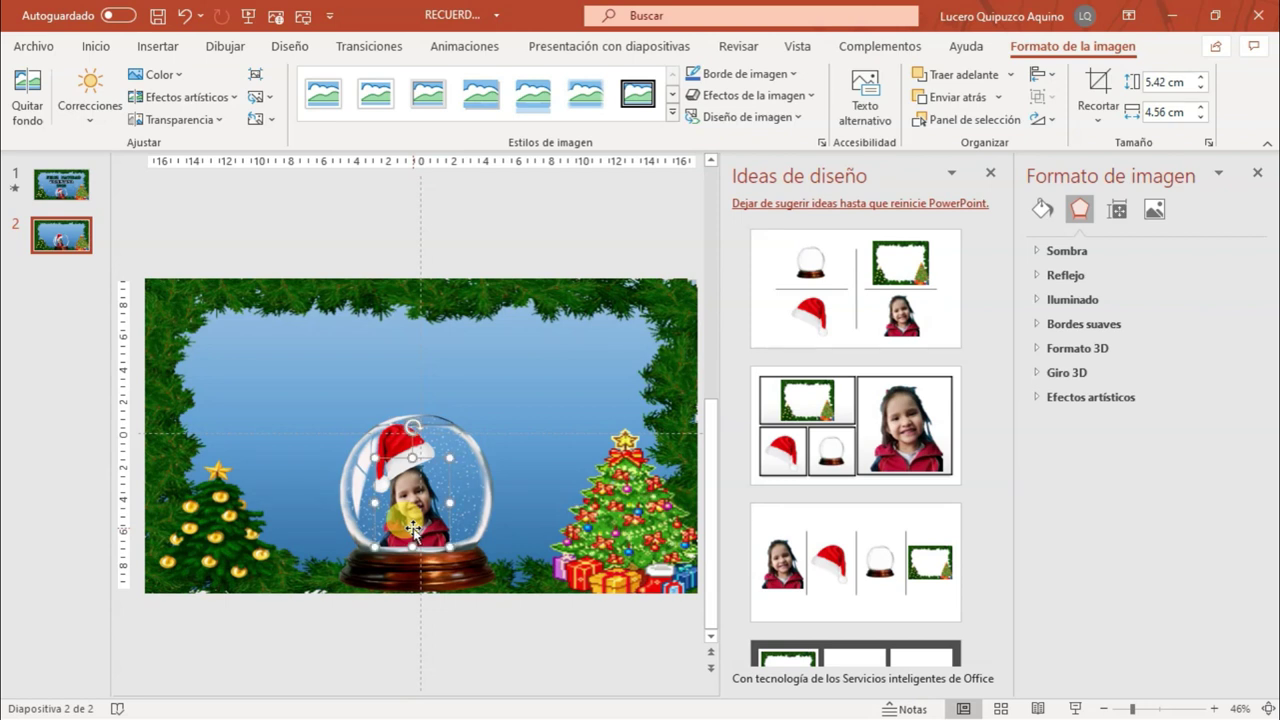
left_click(374, 449)
left_click_drag(390, 443, 384, 455)
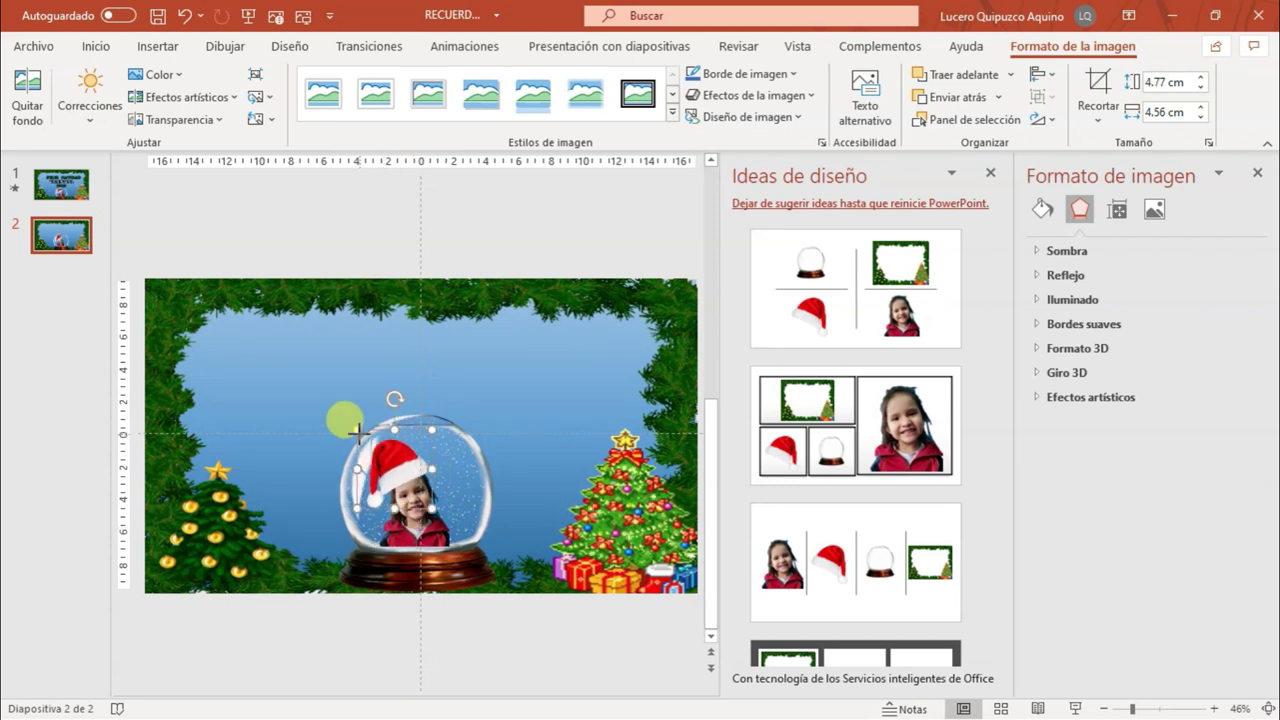
left_click_drag(357, 430, 367, 440)
left_click_drag(407, 478, 404, 473)
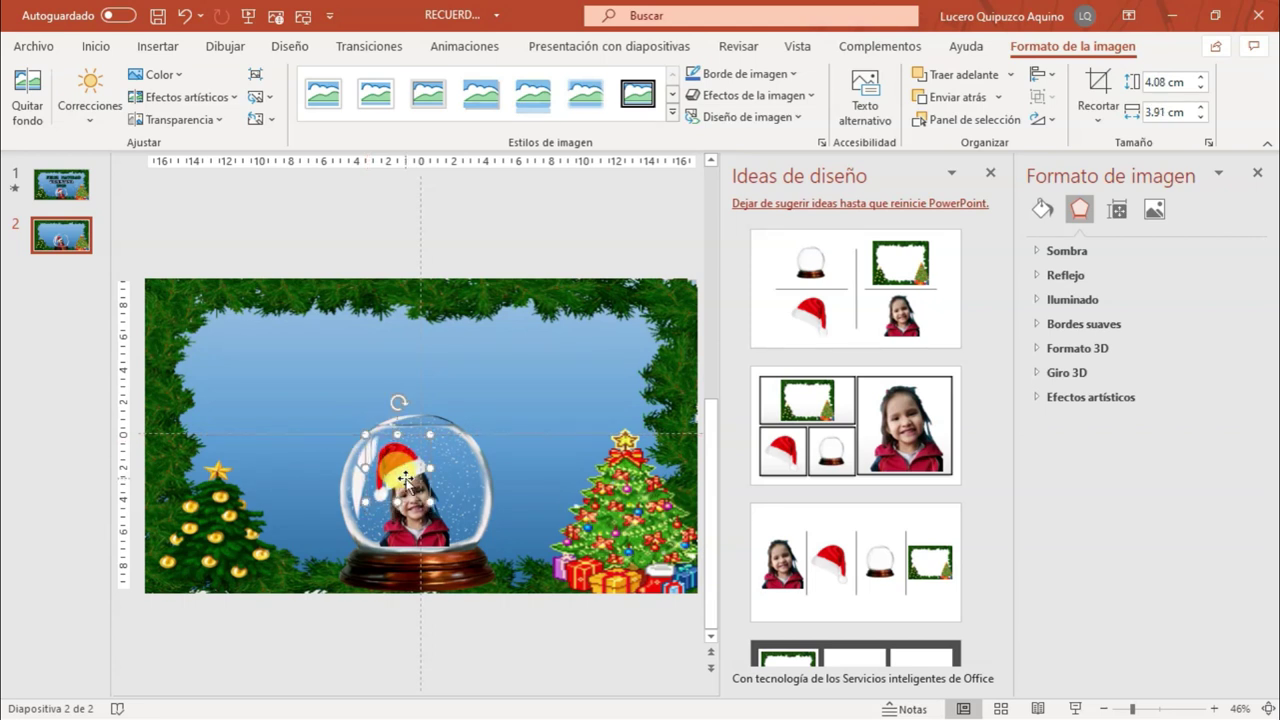
Close the design suggestions pane and group the Santa hat with the girl's photo
left_click(990, 172)
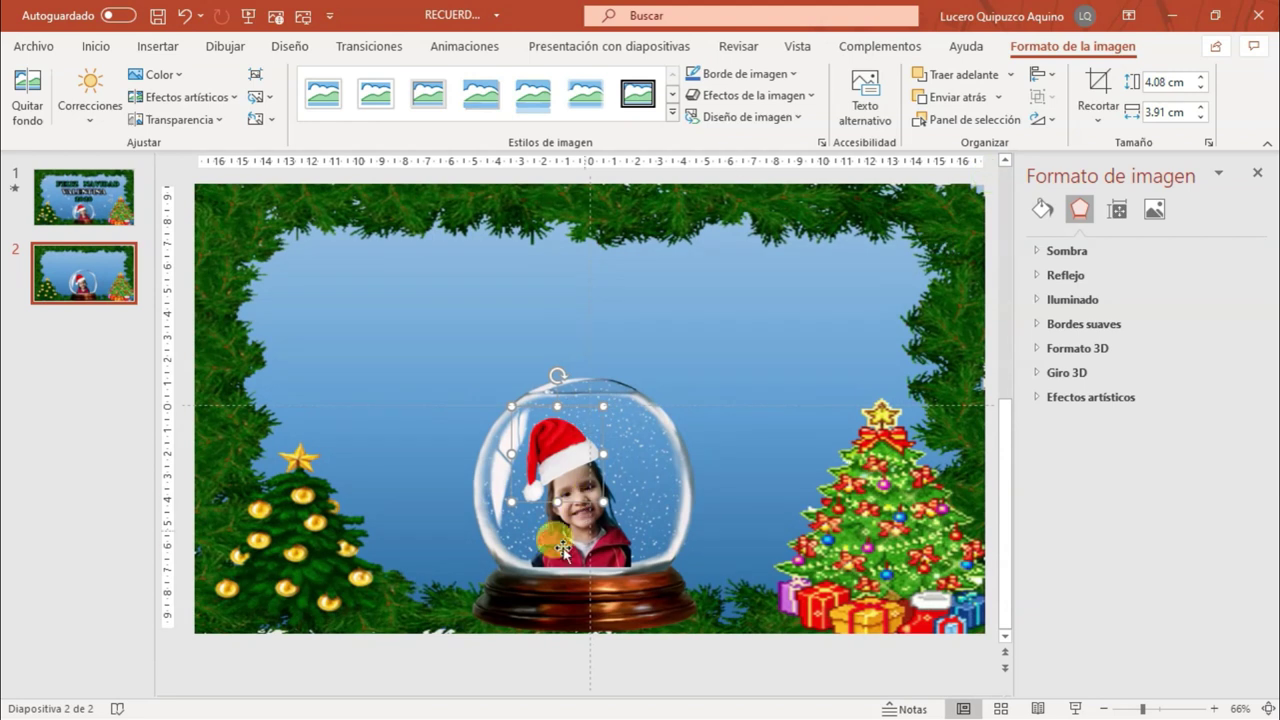
left_click_drag(562, 549, 577, 537)
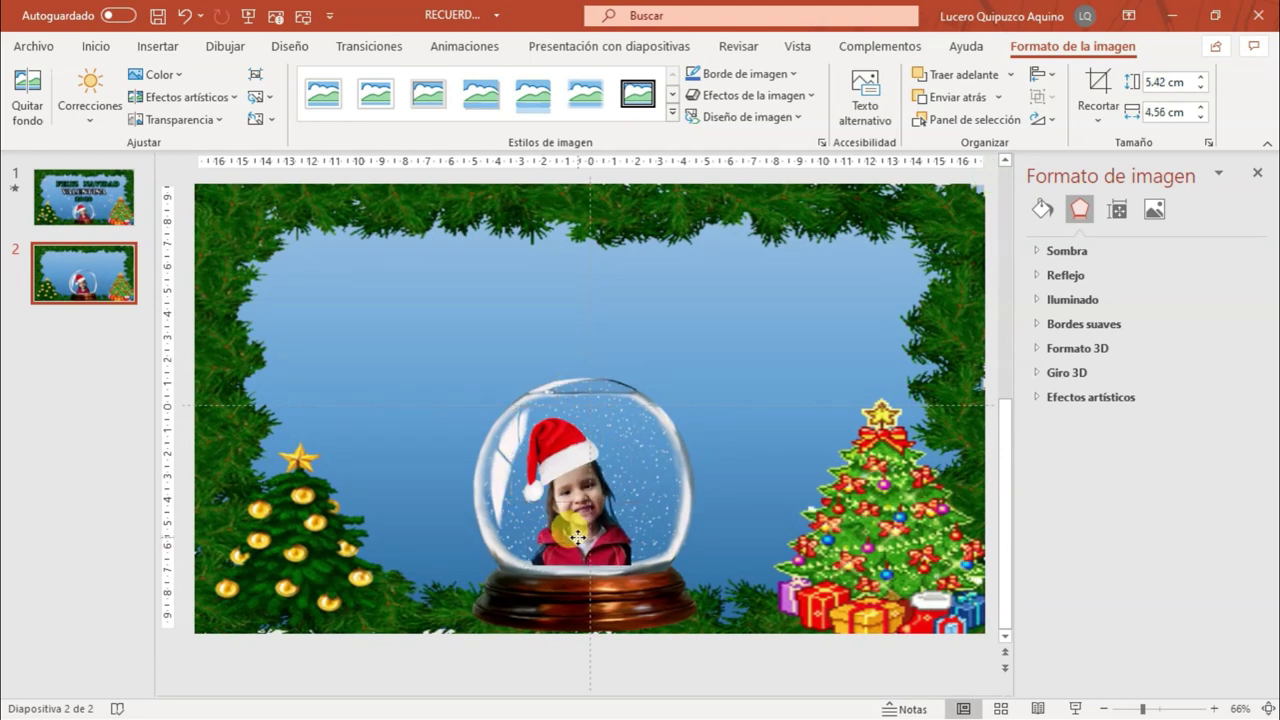
left_click(562, 428)
left_click_drag(562, 428, 561, 440)
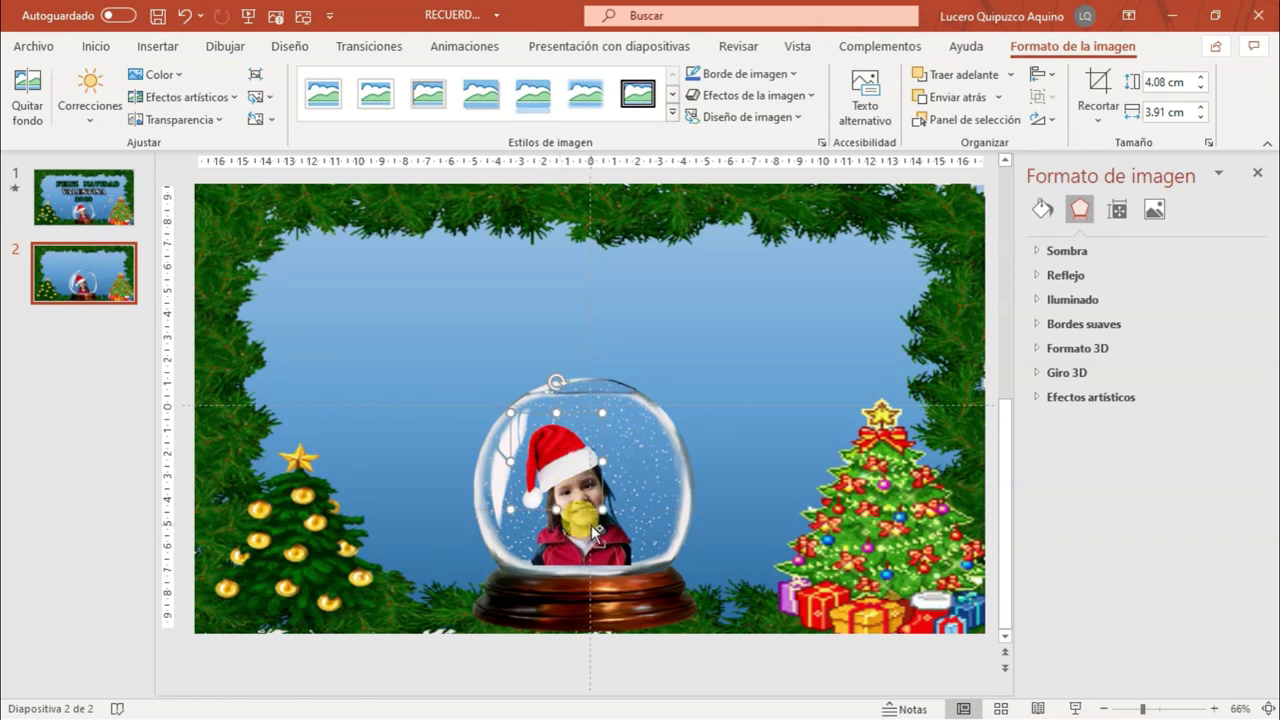
left_click(591, 525, "shift")
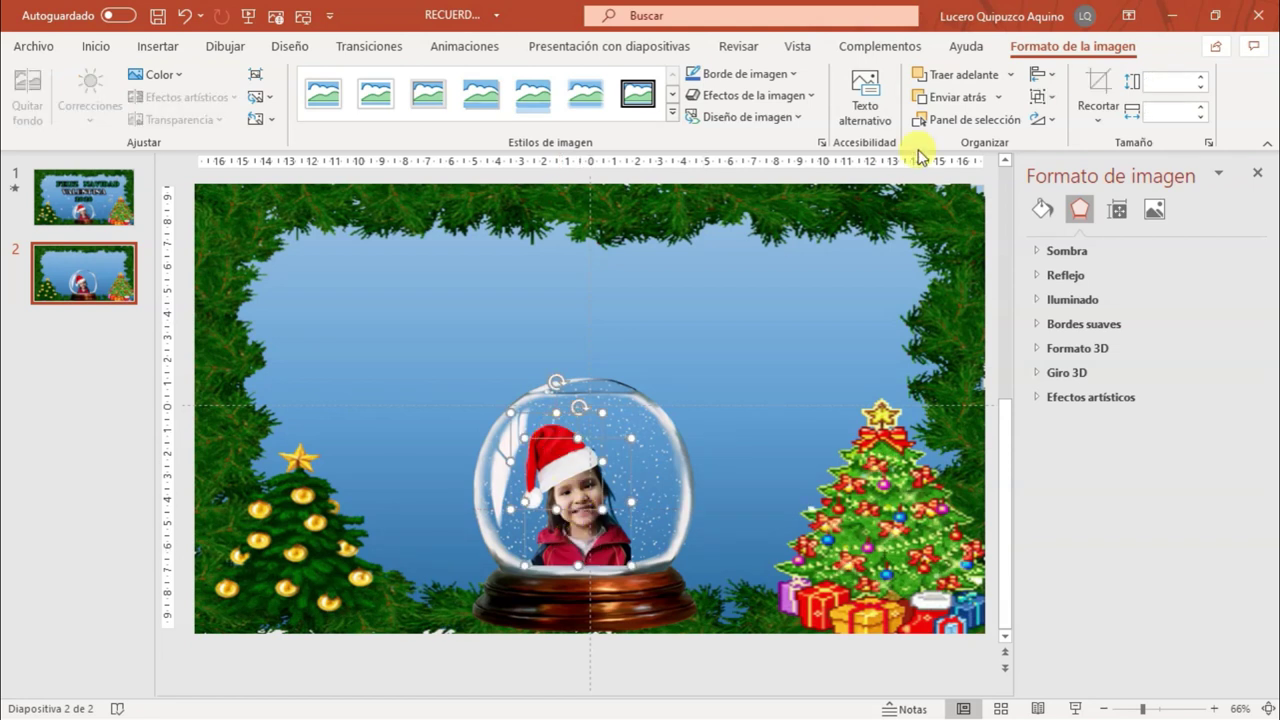
left_click(1042, 96)
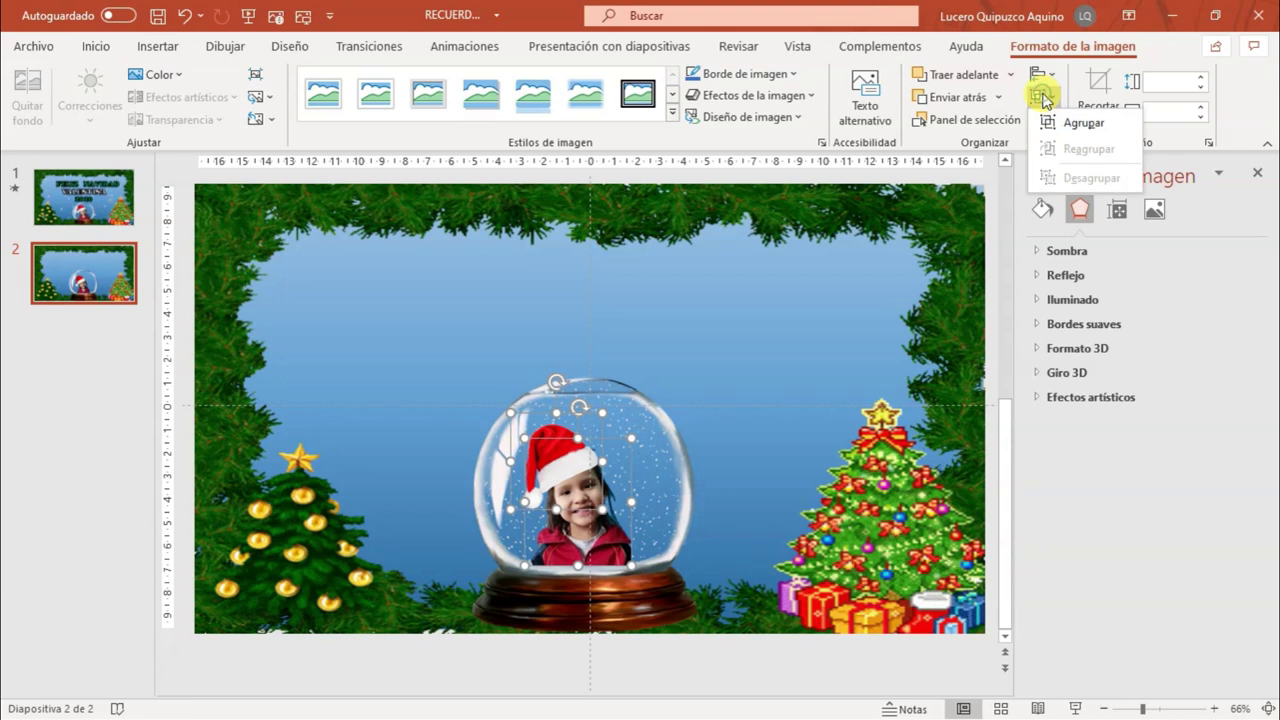
left_click(1060, 121)
mouse_move(575, 475)
left_mouse_down()
mouse_move(597, 472)
mouse_move(579, 482)
left_mouse_up()
Insert the nieveeve falling-snow GIF from Downloads, covering the globe at 19.05 × 19.05 cm
left_click(146, 46)
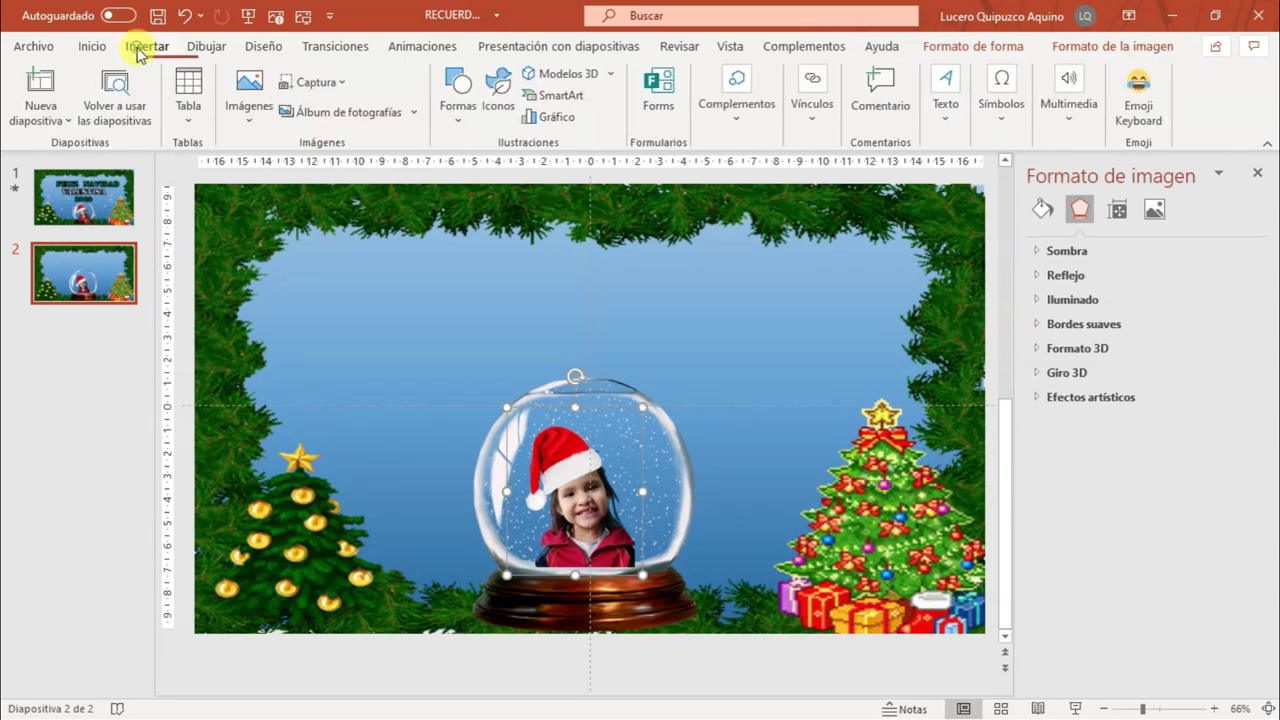
left_click(250, 88)
left_click(279, 176)
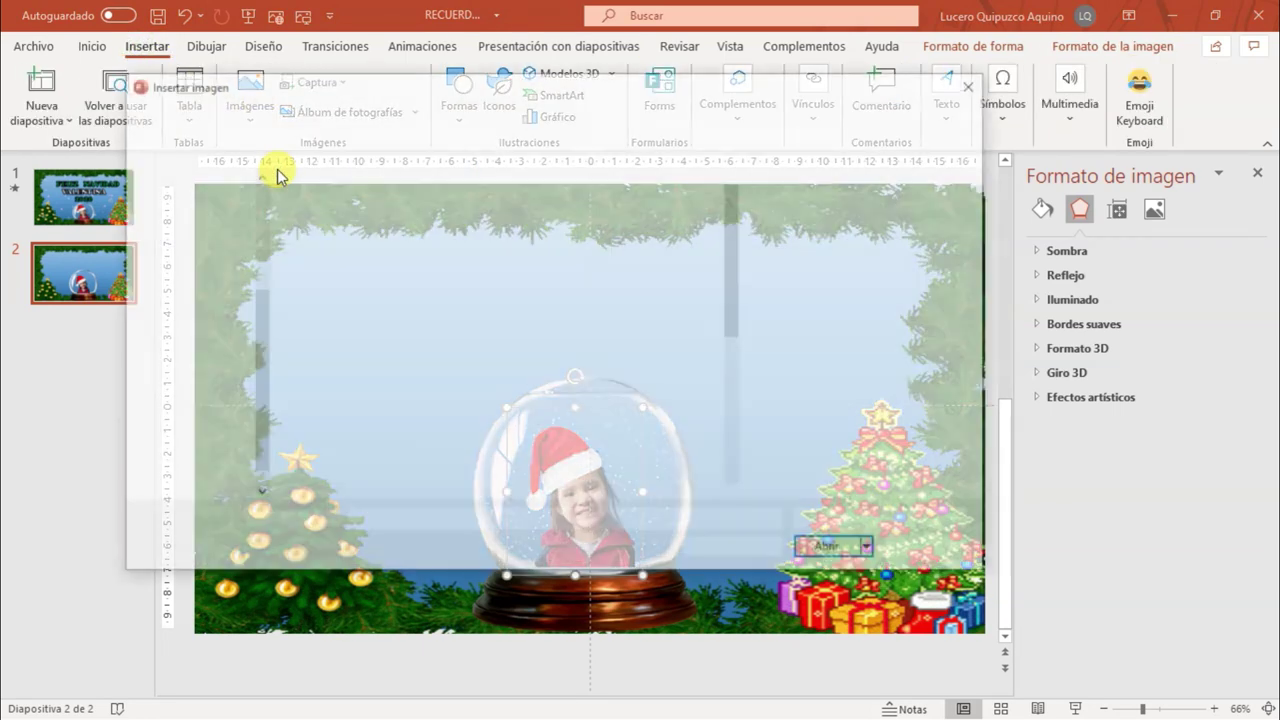
left_click(407, 372)
key("Down")
key("Down")
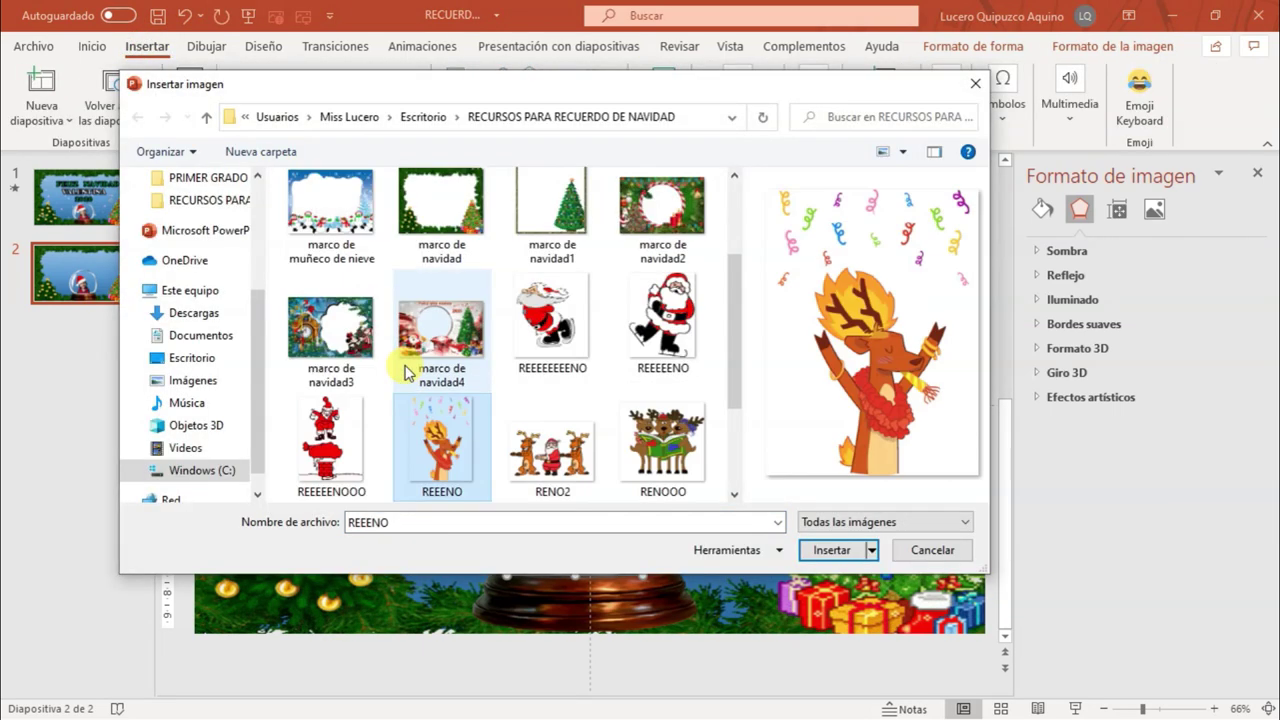
key("Down")
left_click(561, 340)
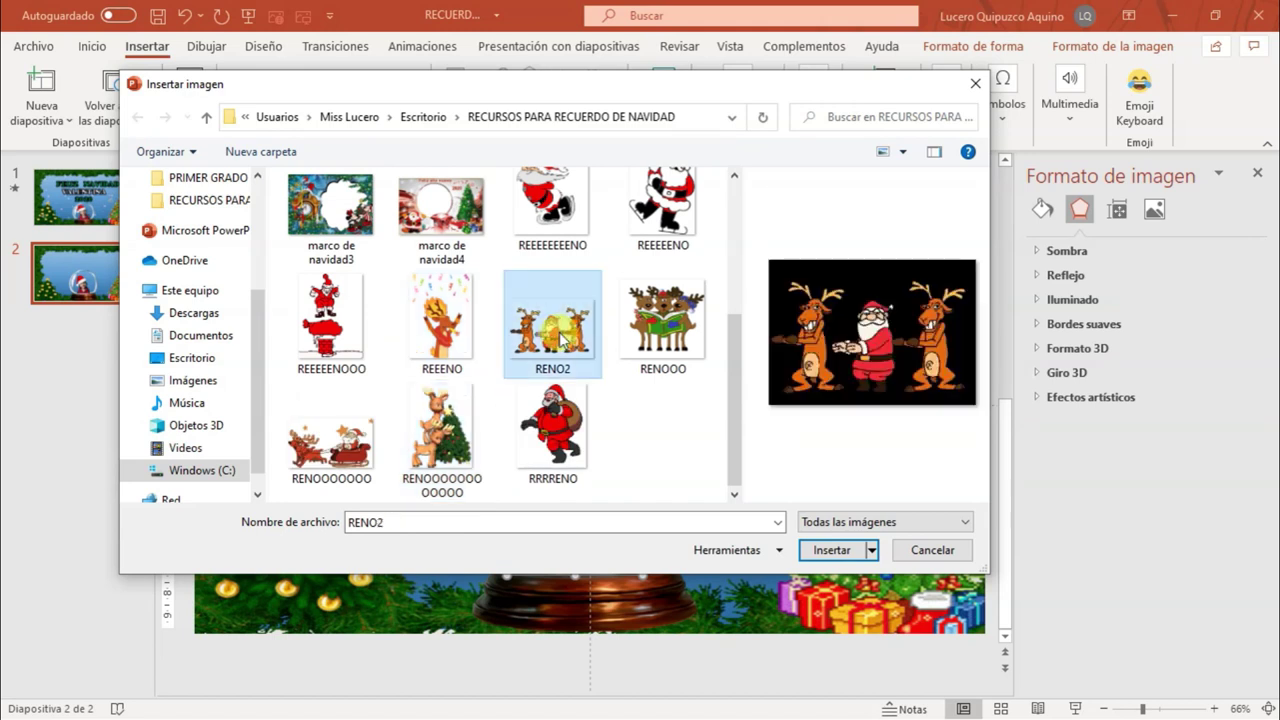
key("Up")
key("Up")
key("Up")
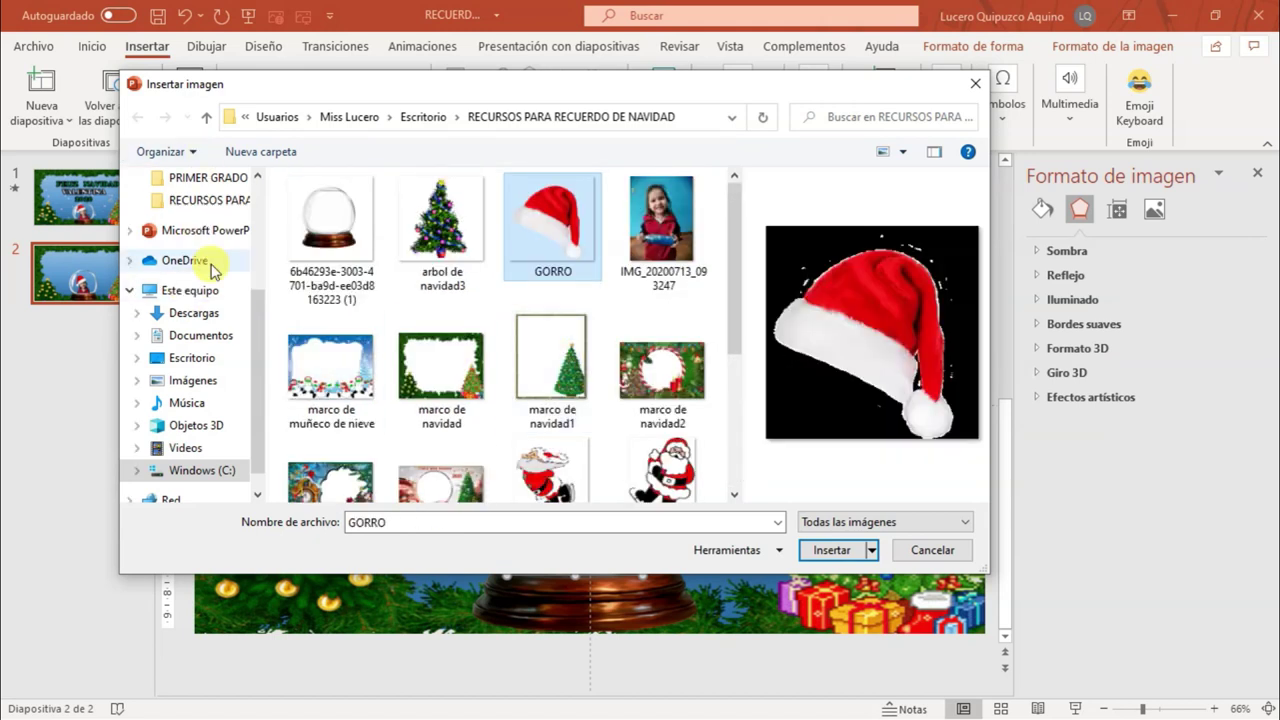
scroll(252, 225, "up", 3)
left_click(193, 238)
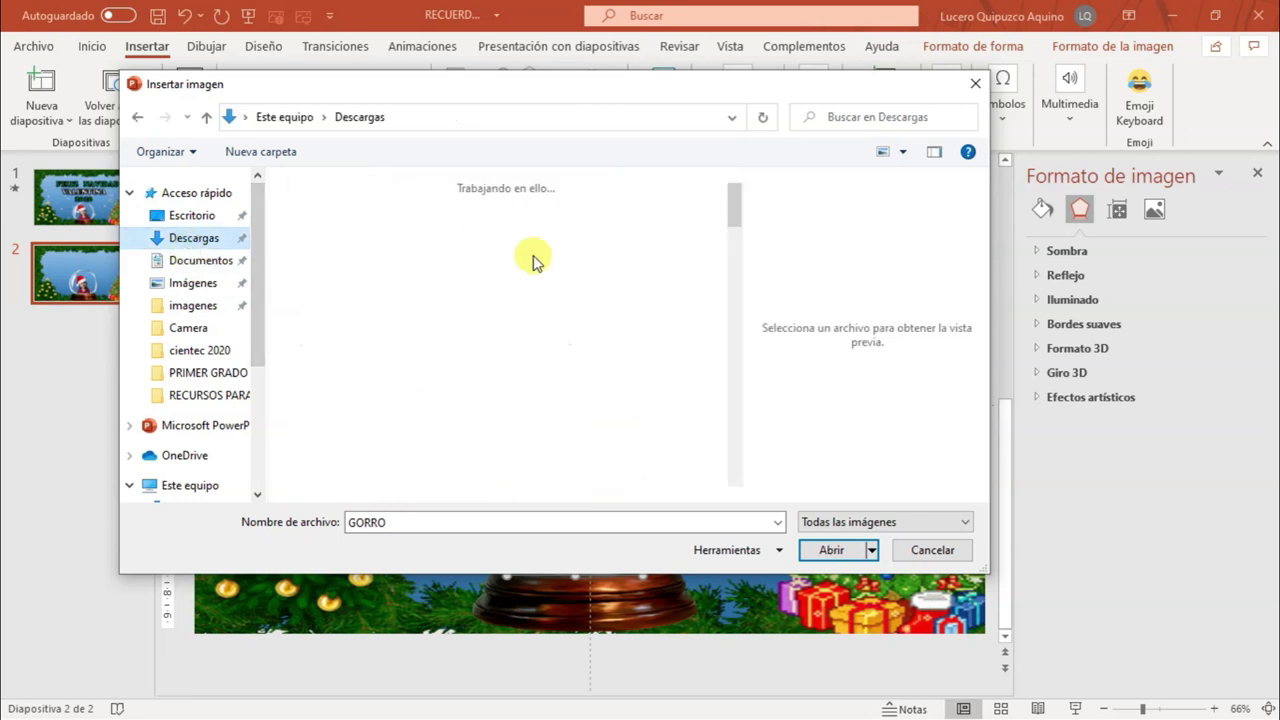
left_click(545, 378)
left_click(645, 368)
double_click(580, 370)
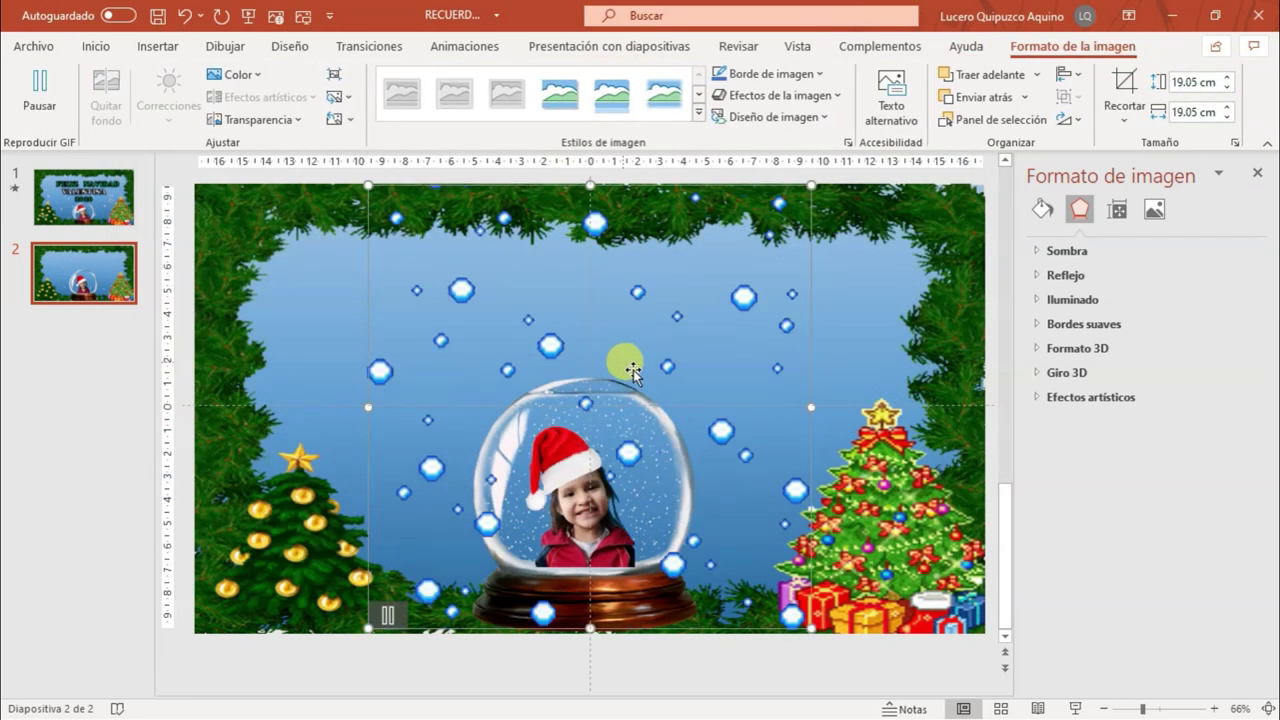
Shrink the snow GIF to 8.76 × 8.76 cm and position it over the snow globe
left_click_drag(674, 329, 643, 345)
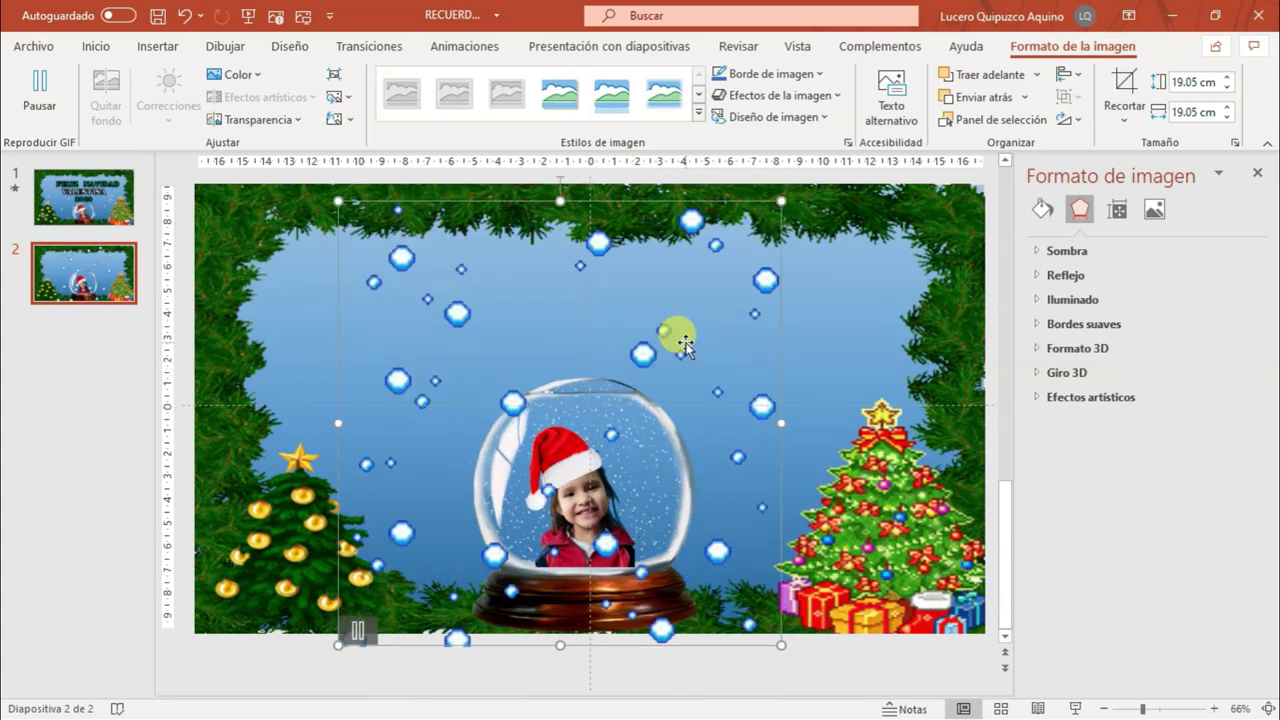
mouse_move(781, 201)
left_mouse_down()
mouse_move(562, 403)
mouse_move(542, 441)
left_mouse_up()
left_click_drag(398, 540, 540, 476)
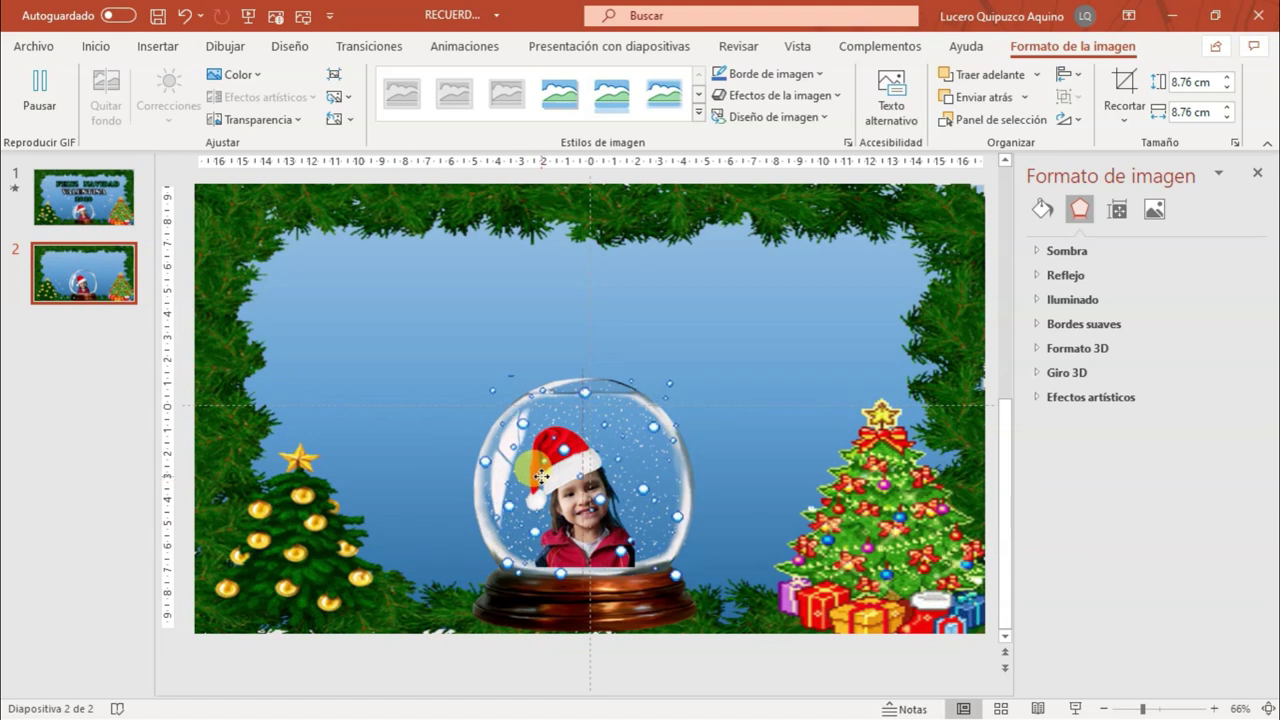
left_click(584, 588)
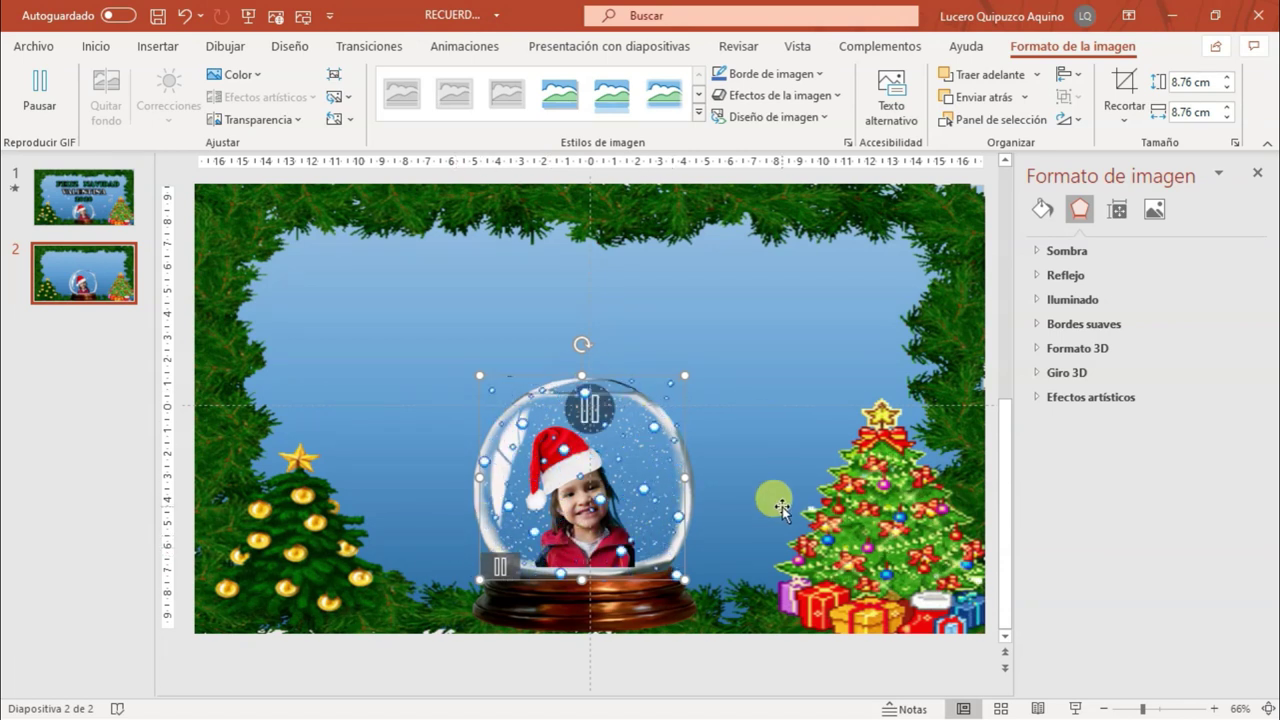
mouse_move(575, 490)
left_mouse_down()
mouse_move(480, 435)
mouse_move(486, 366)
left_mouse_up()
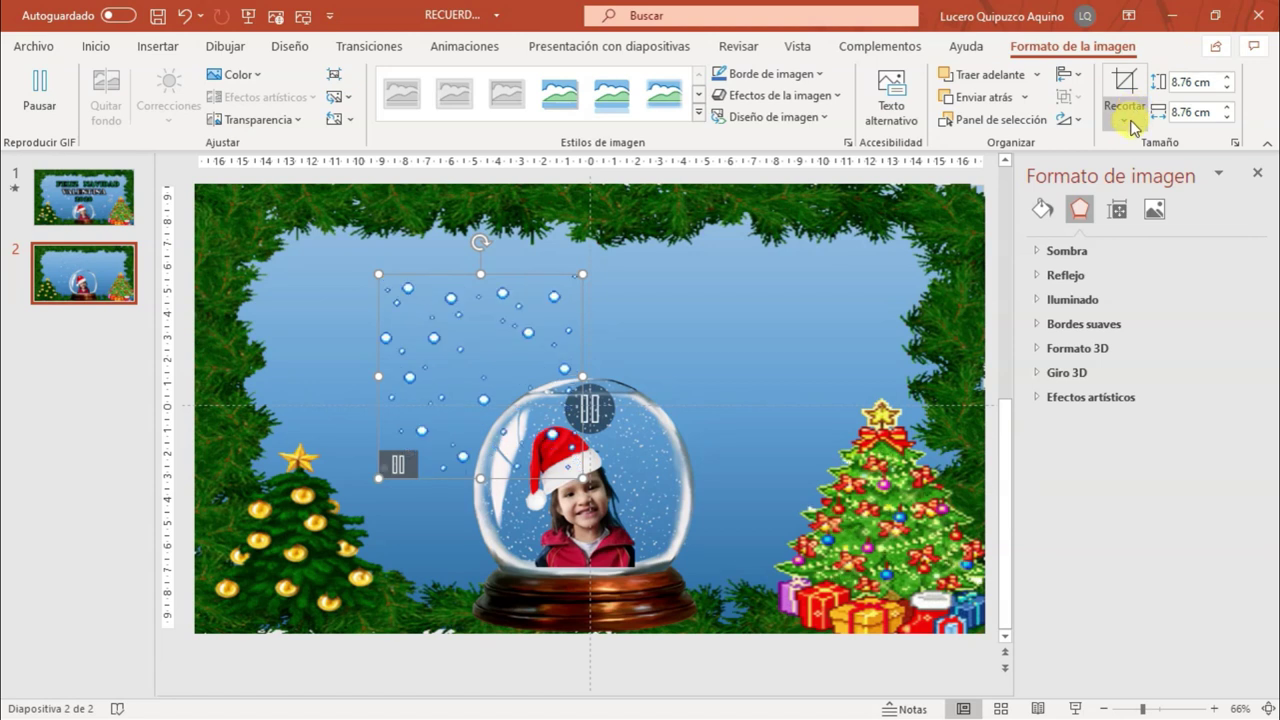
Crop the snow GIF to an Oval shape and move it back into the globe
left_click(1130, 124)
mouse_move(1148, 174)
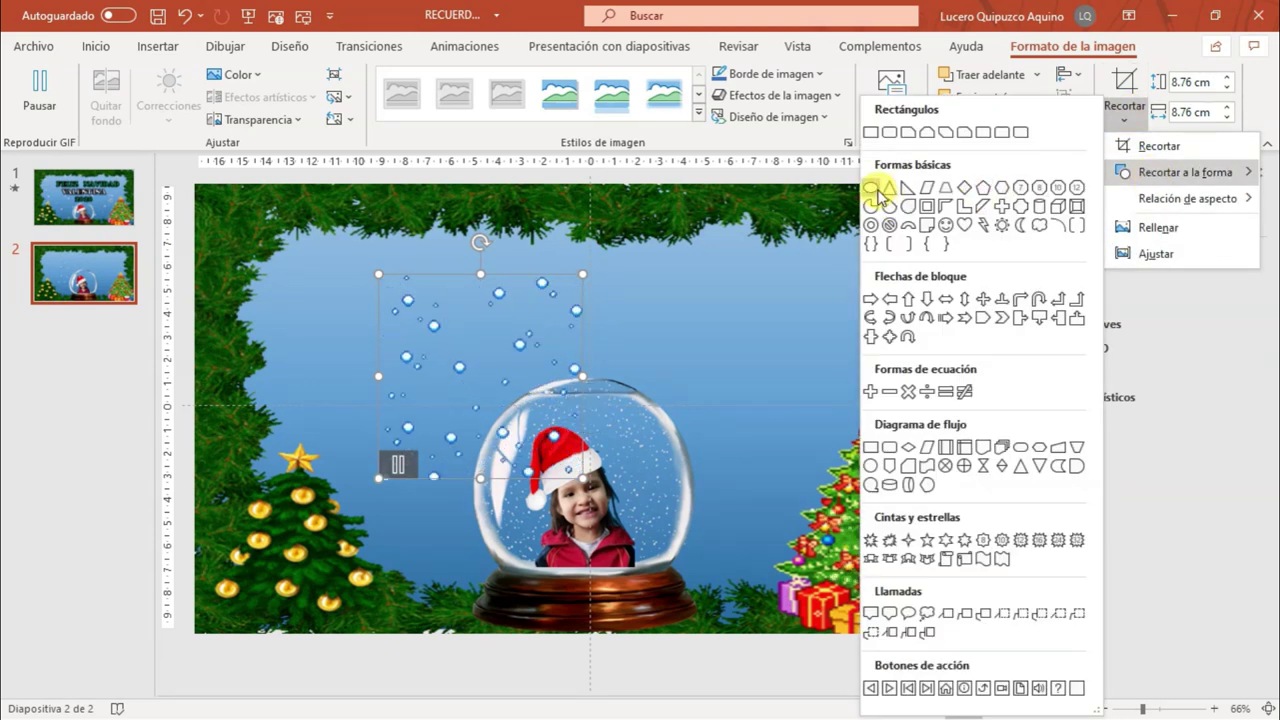
left_click(871, 188)
mouse_move(480, 357)
left_mouse_down()
mouse_move(597, 455)
mouse_move(590, 463)
left_mouse_up()
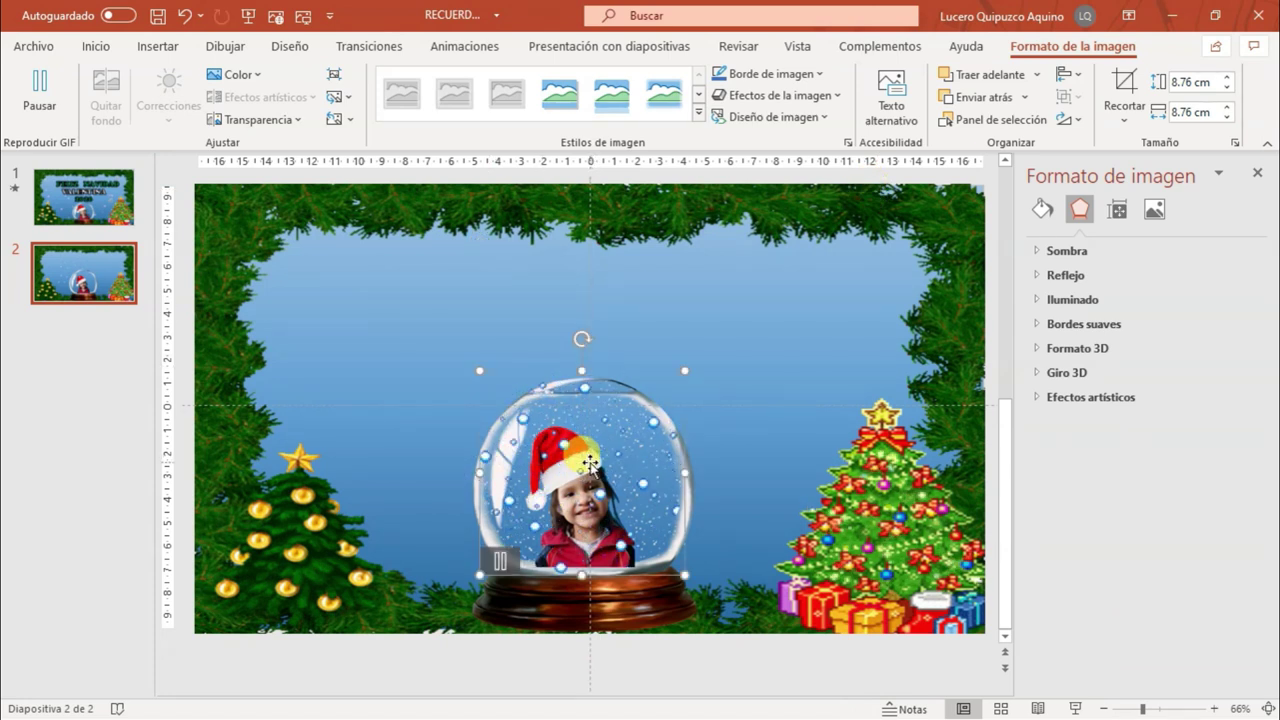
left_click(1075, 709)
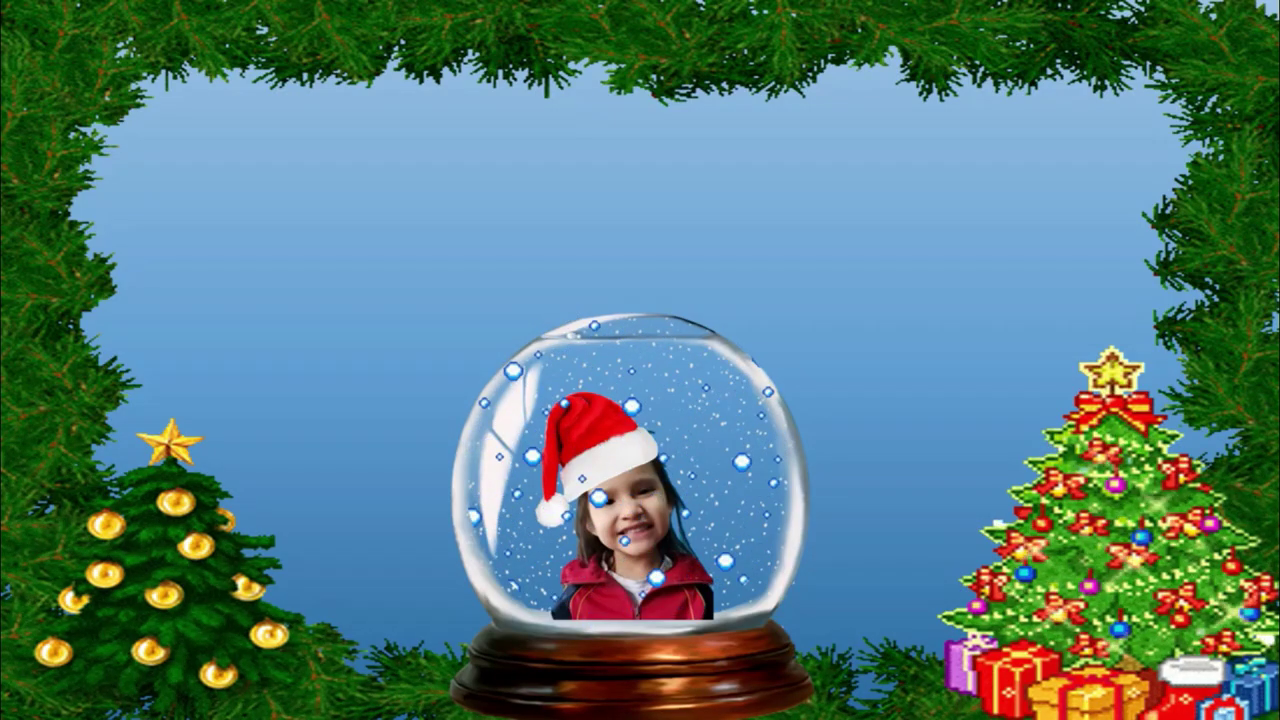
key("Escape")
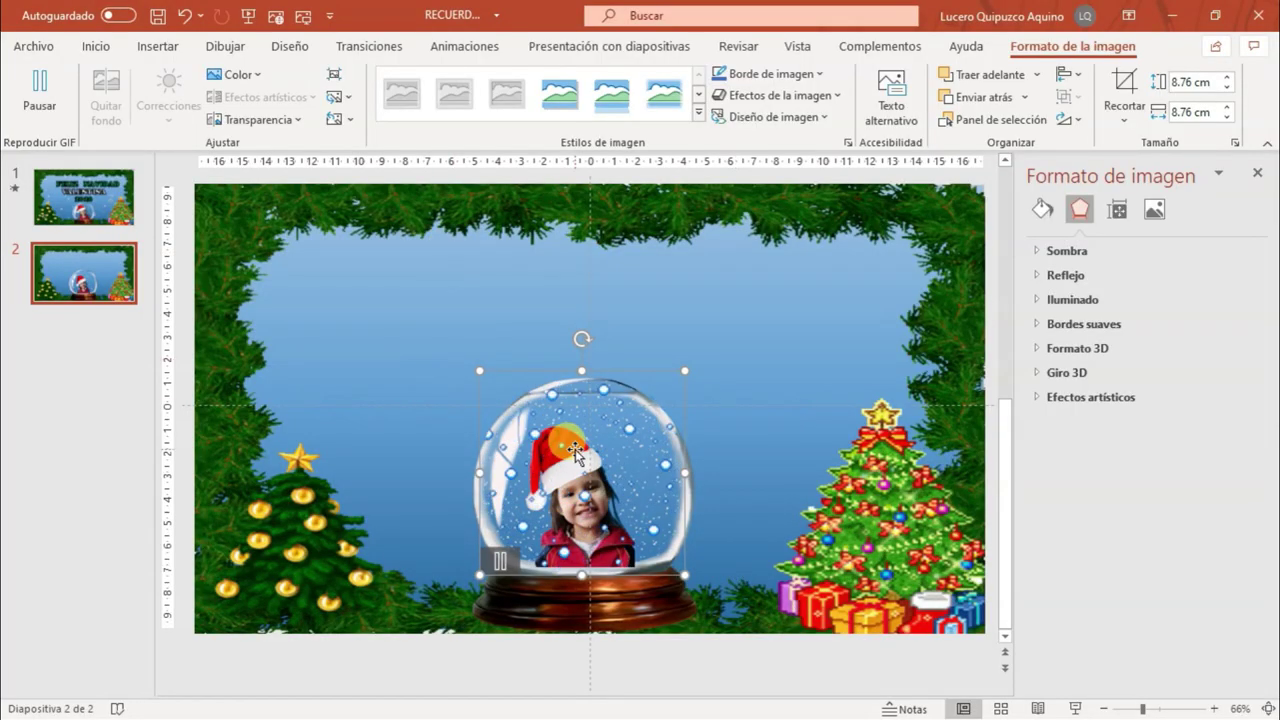
left_click(357, 340)
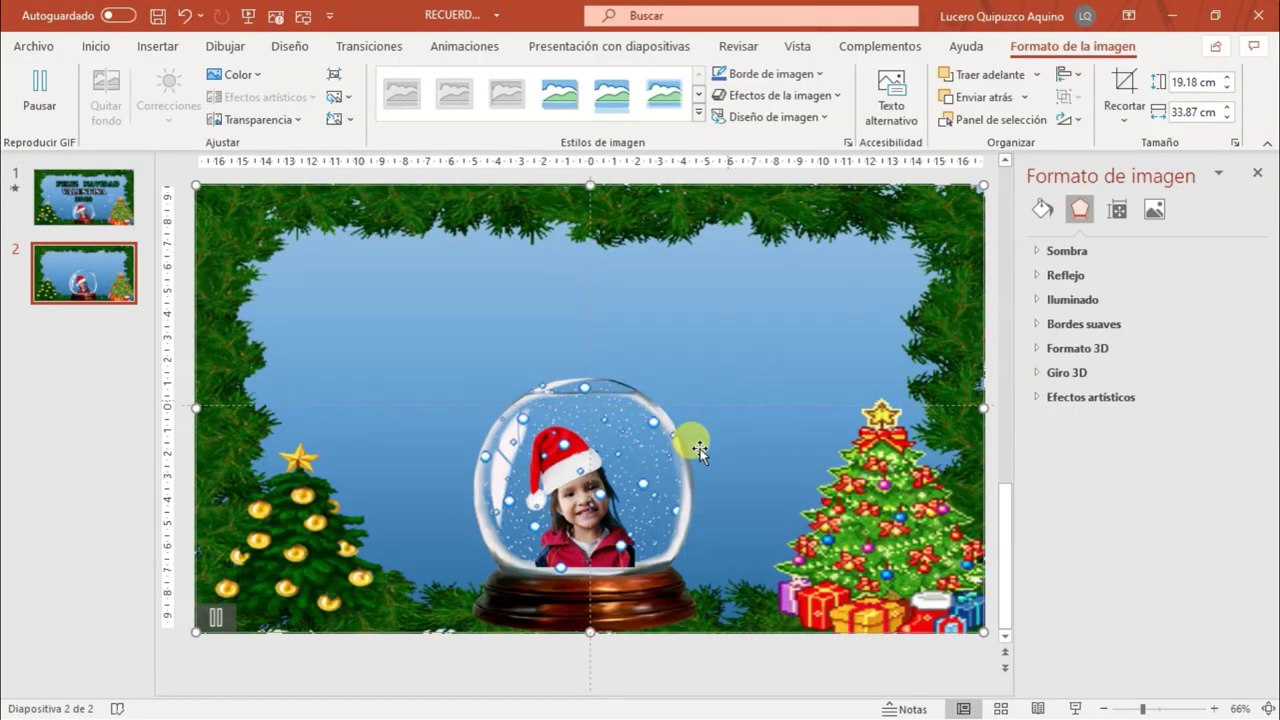
Nudge the snow GIF slightly down inside the globe
left_click(618, 437)
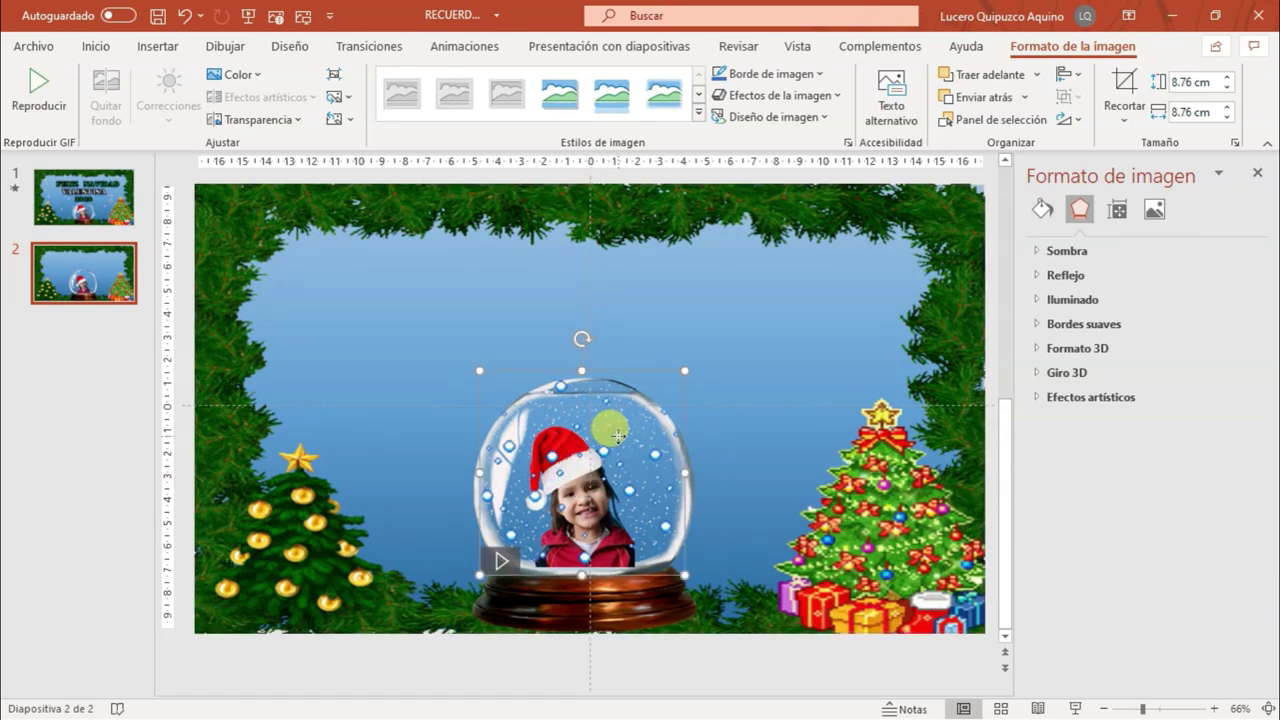
left_click_drag(618, 440, 618, 444)
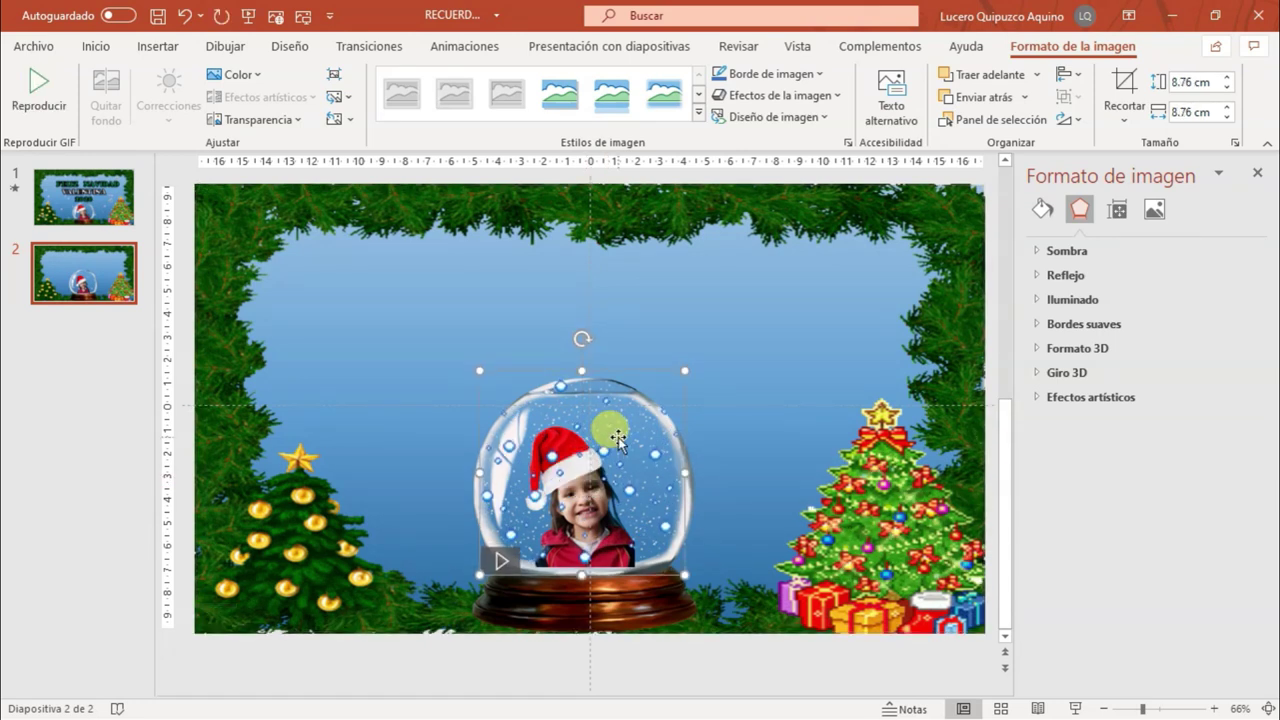
left_click(755, 398)
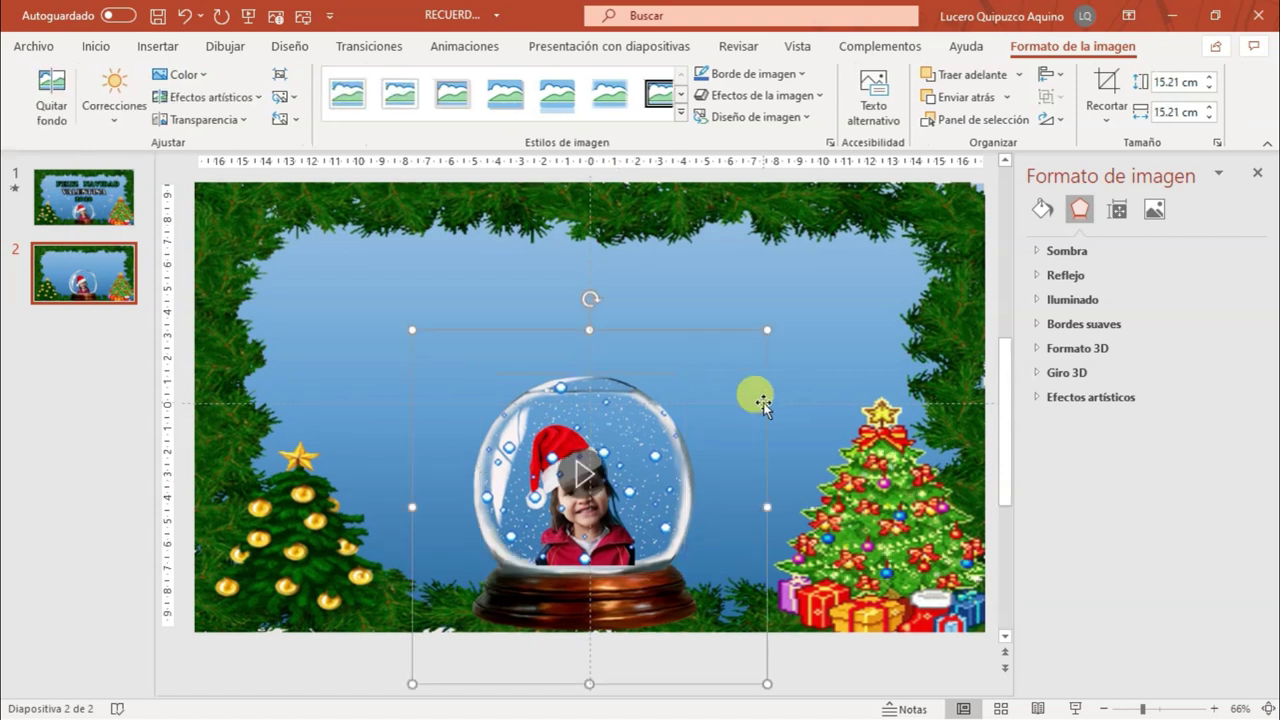
left_click(568, 547)
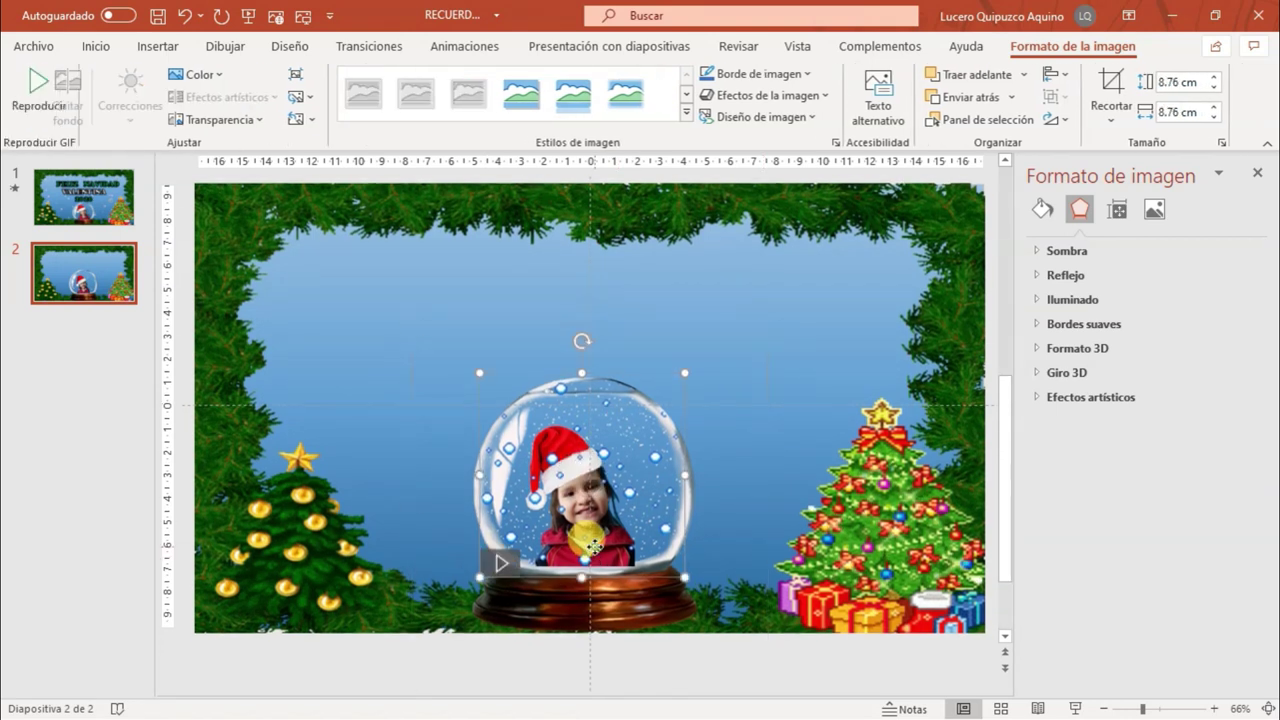
left_click(437, 305)
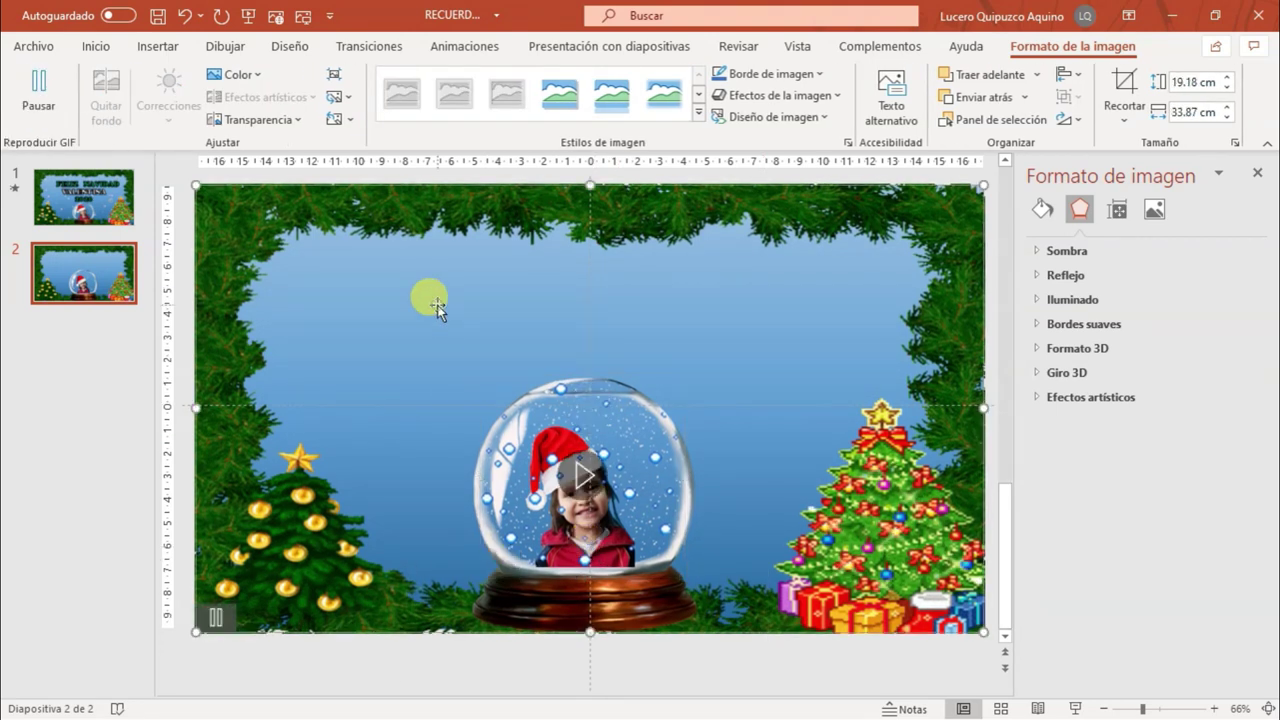
Insert the RENOOOOOOO sleigh-and-reindeer GIF from the RECURSOS PARA RECUERDO DE NAVIDAD folder
left_click(162, 47)
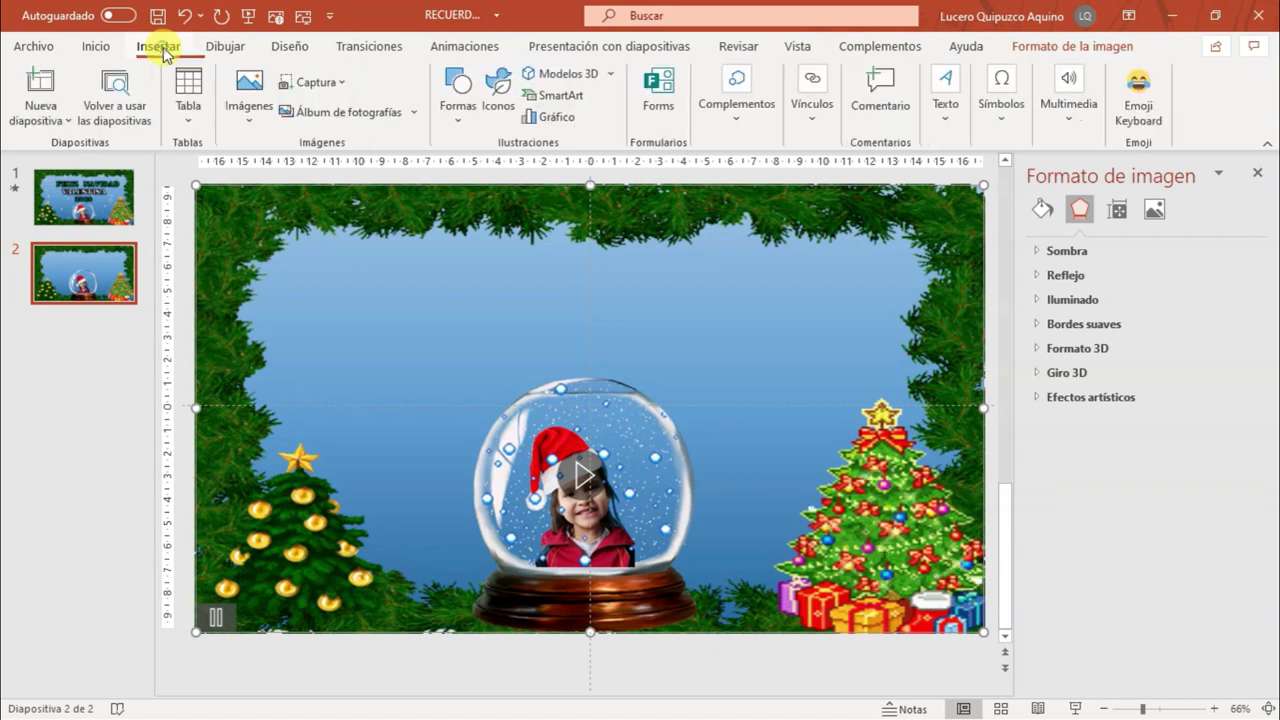
left_click(247, 110)
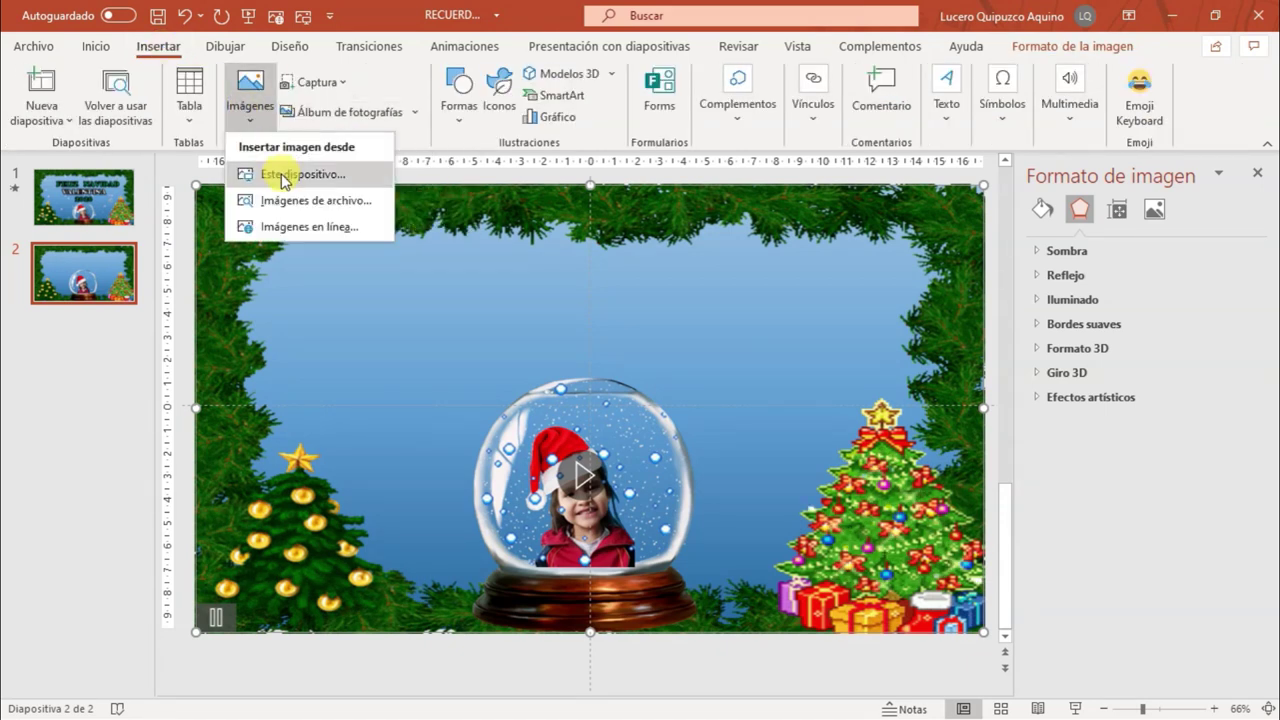
left_click(280, 173)
left_click(547, 285)
key("Down")
key("Down")
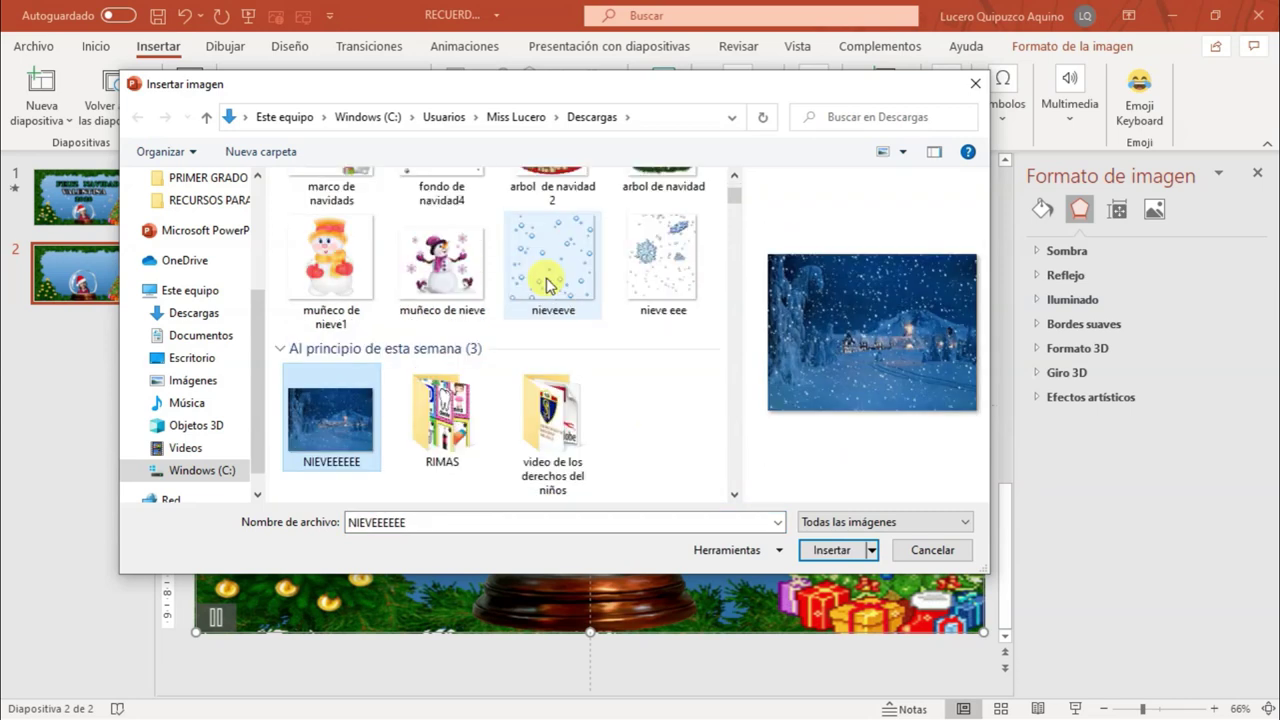
left_click(237, 200)
left_click(662, 370)
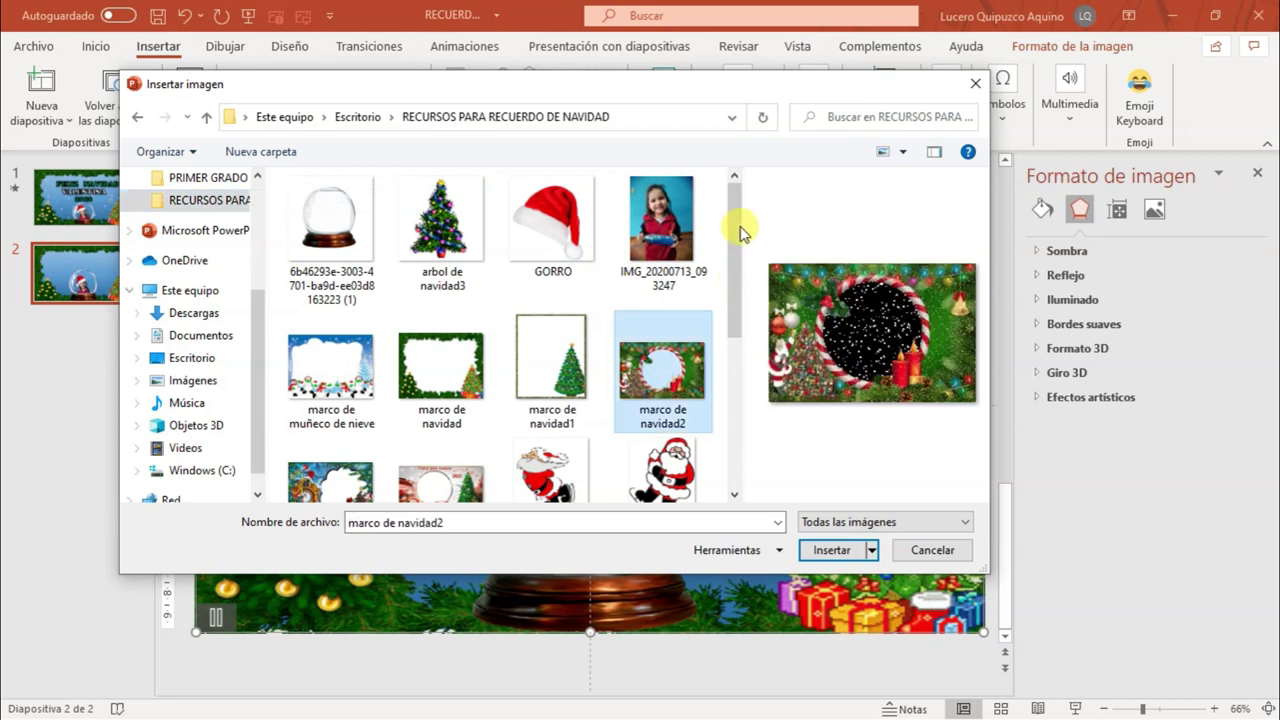
left_click_drag(740, 230, 737, 360)
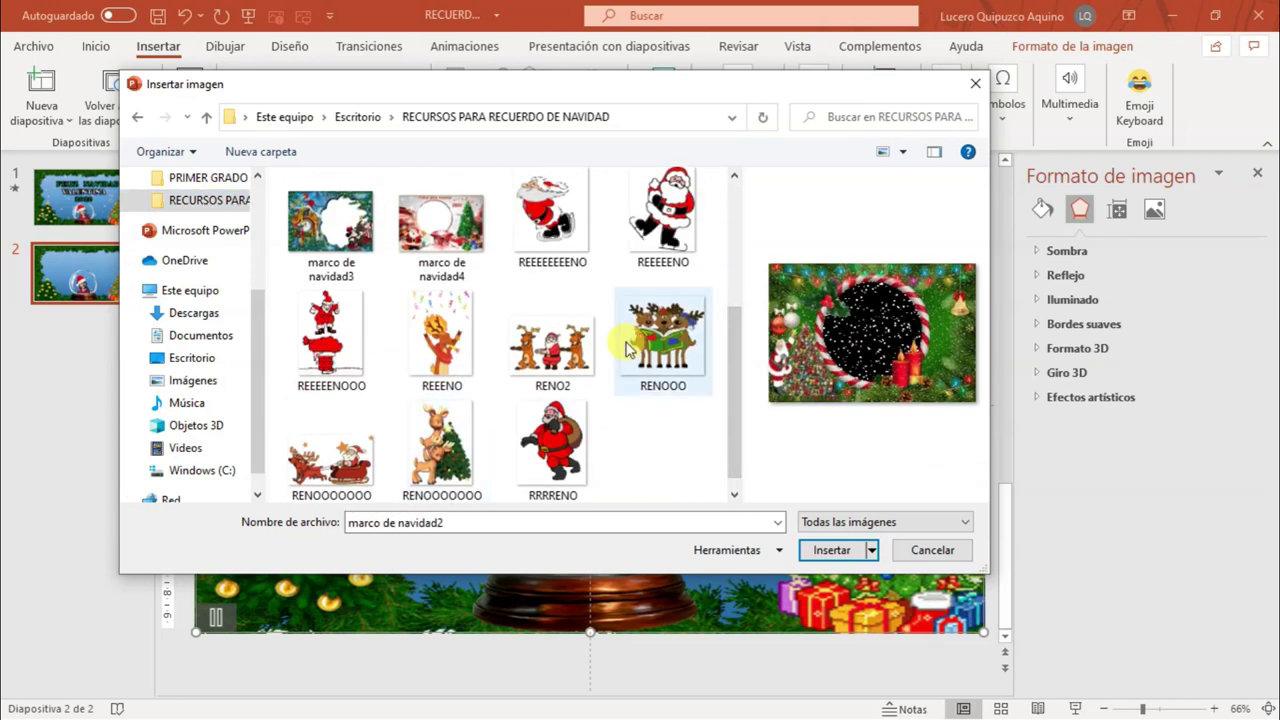
left_click(362, 475)
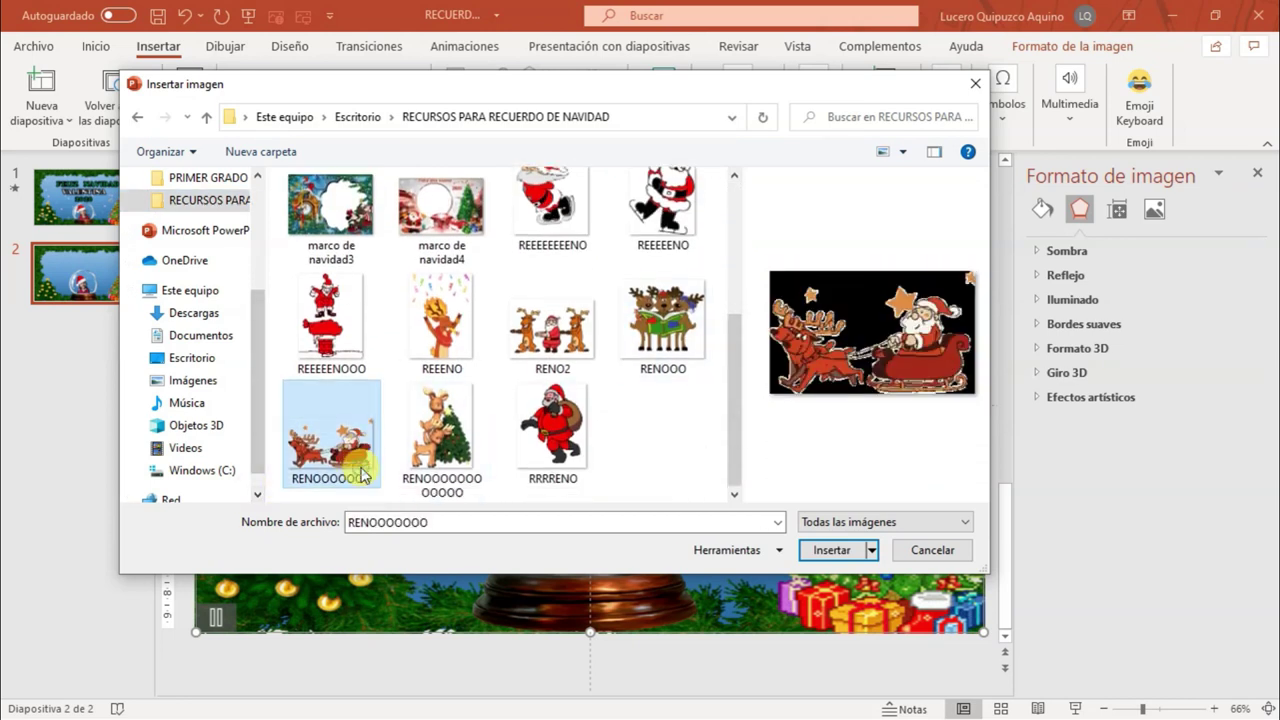
left_click(827, 552)
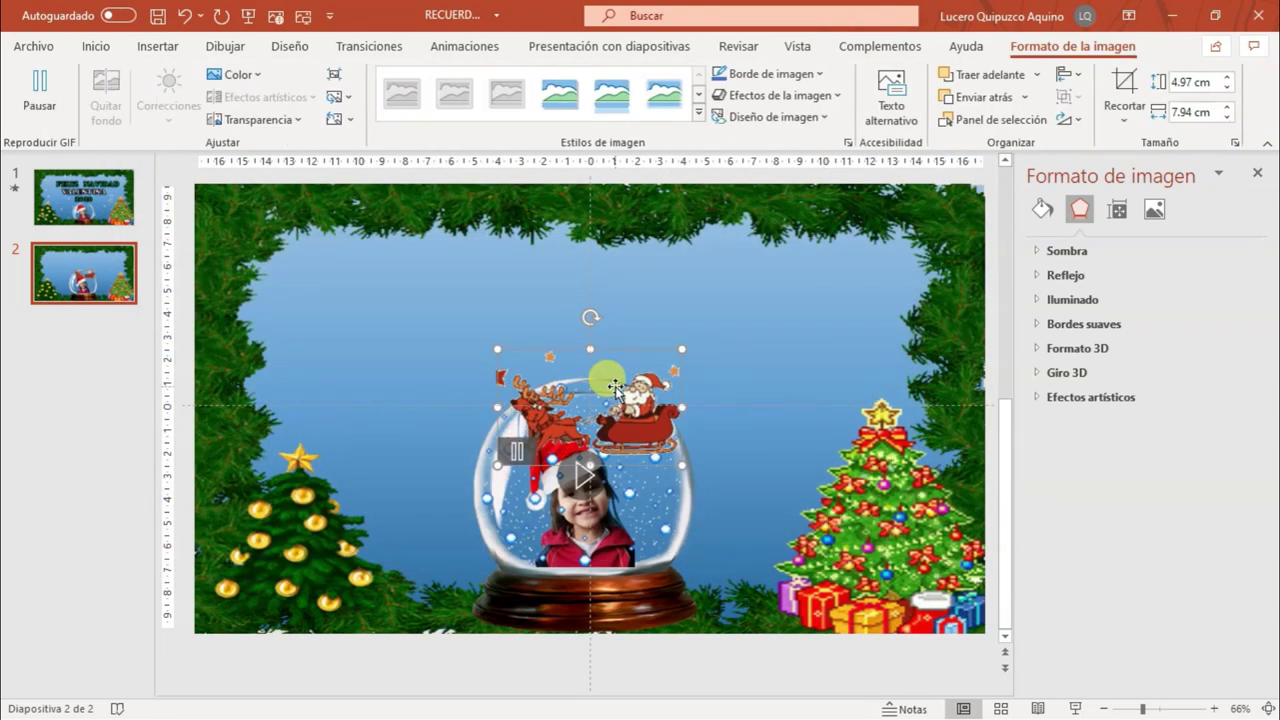
Park the sleigh GIF just beyond the slide's upper-right edge, with zoom at 57%
left_click_drag(754, 355, 848, 397)
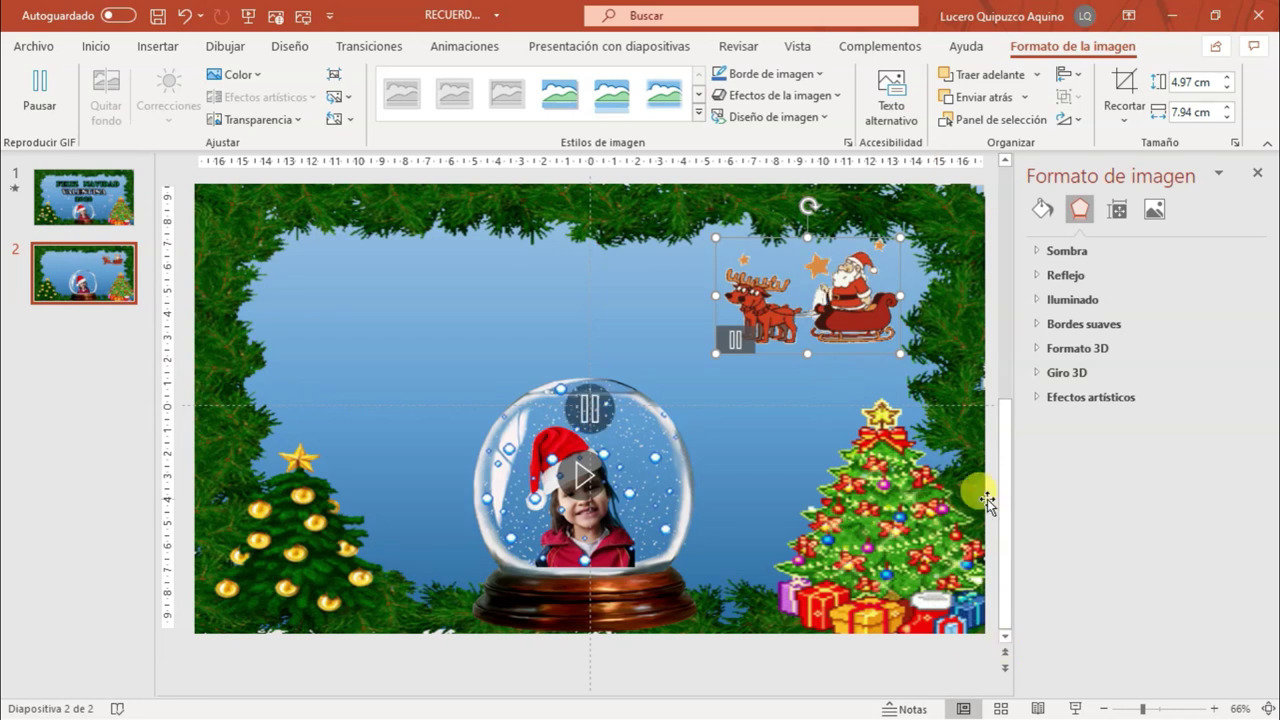
left_click(1138, 709)
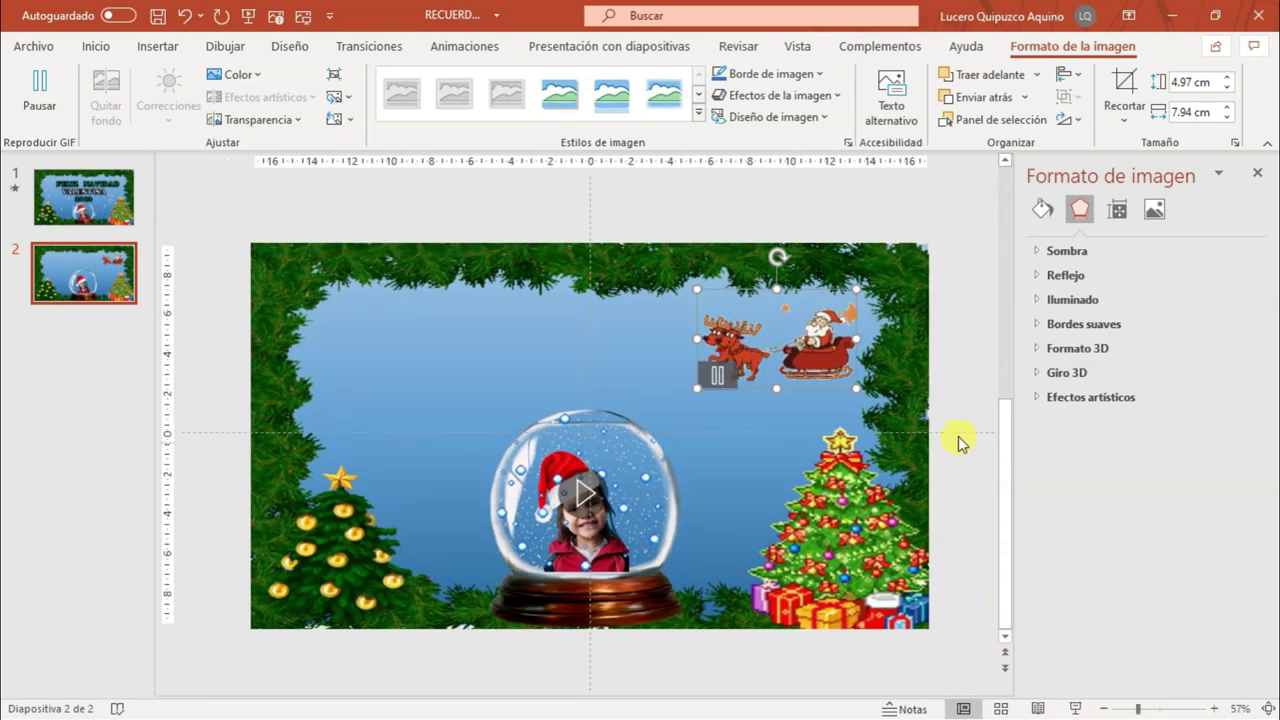
mouse_move(840, 355)
left_mouse_down()
mouse_move(936, 345)
mouse_move(1000, 314)
mouse_move(886, 314)
left_mouse_up()
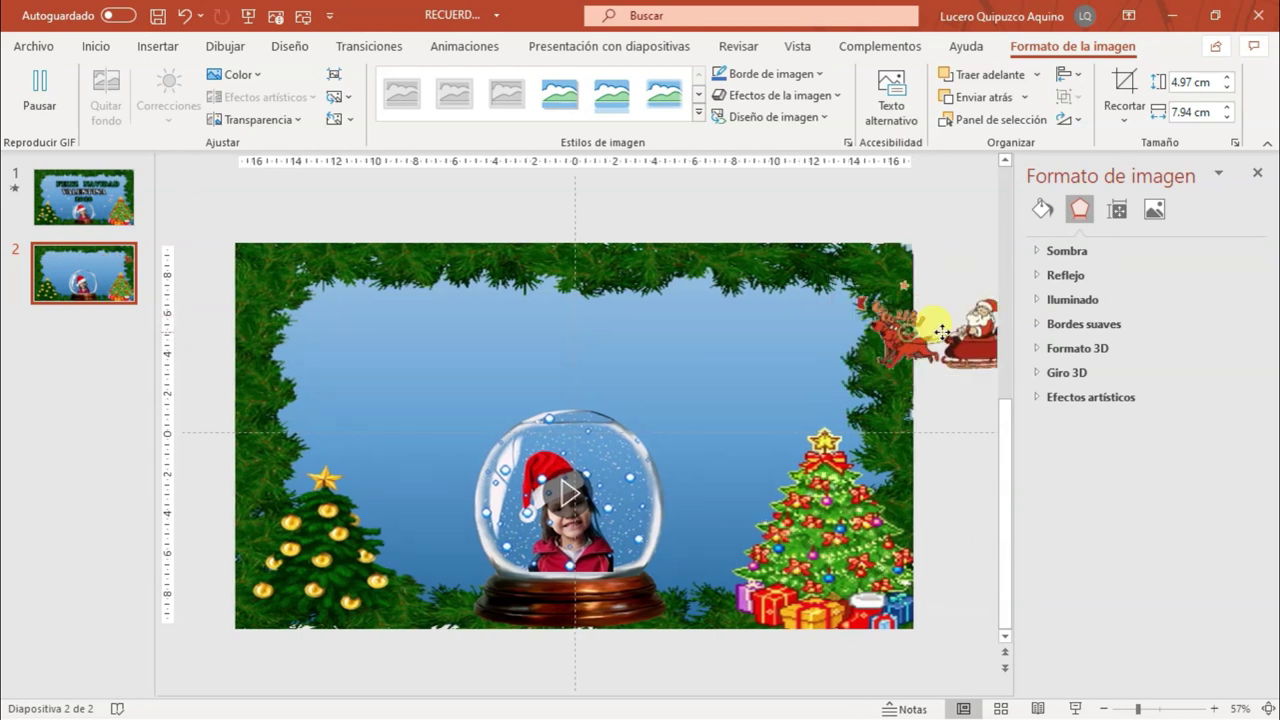
left_click_drag(934, 360, 964, 347)
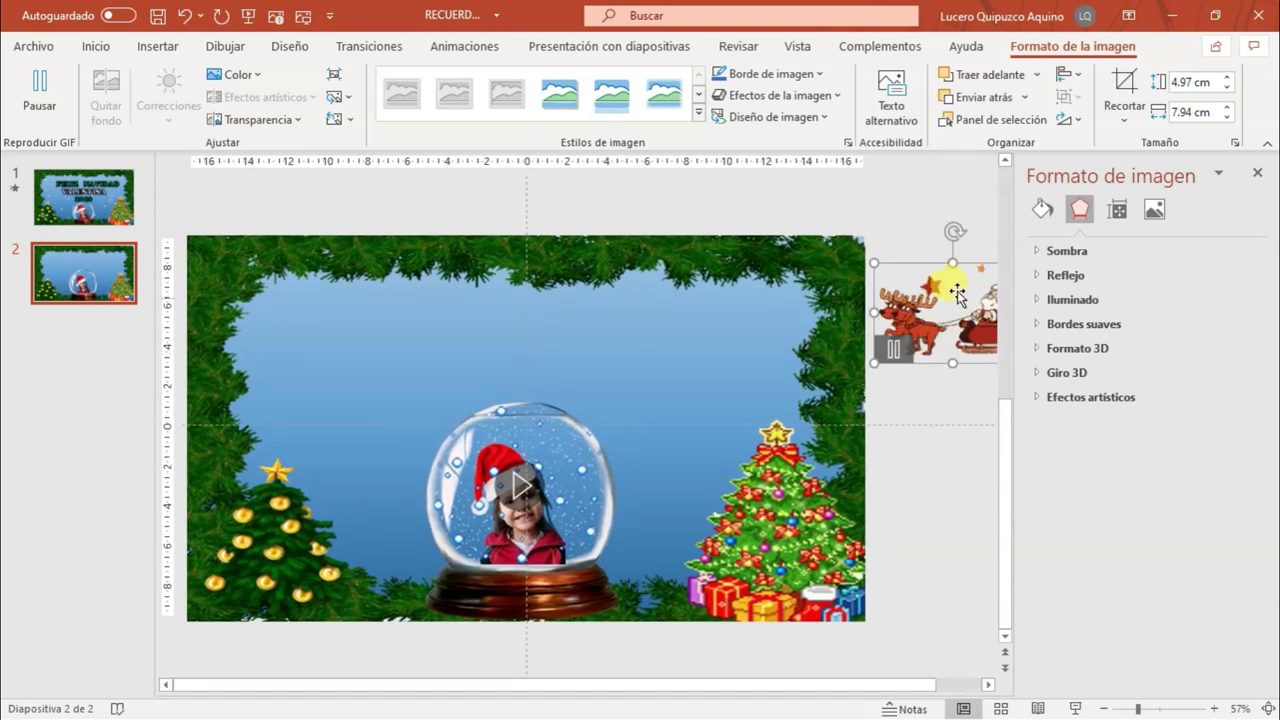
Apply the Izquierda line motion path to the sleigh GIF from Más trayectorias de la animación
left_click(466, 47)
left_click(617, 110)
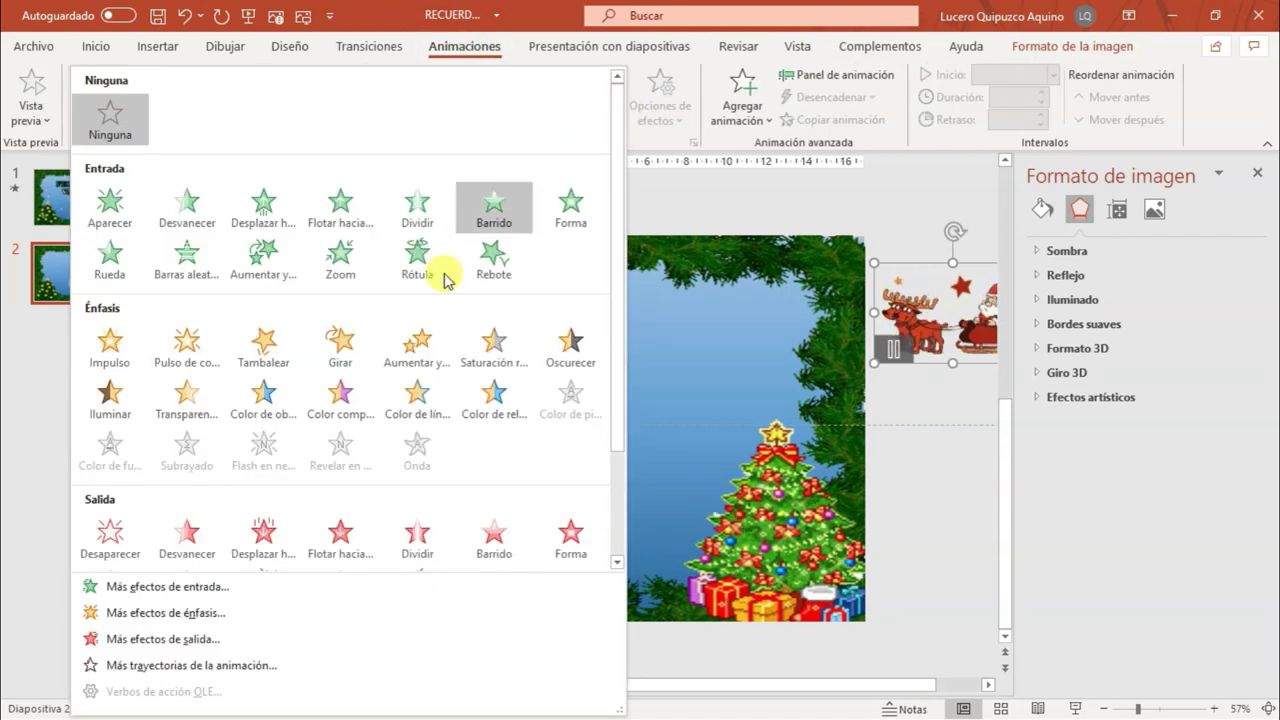
left_click(170, 665)
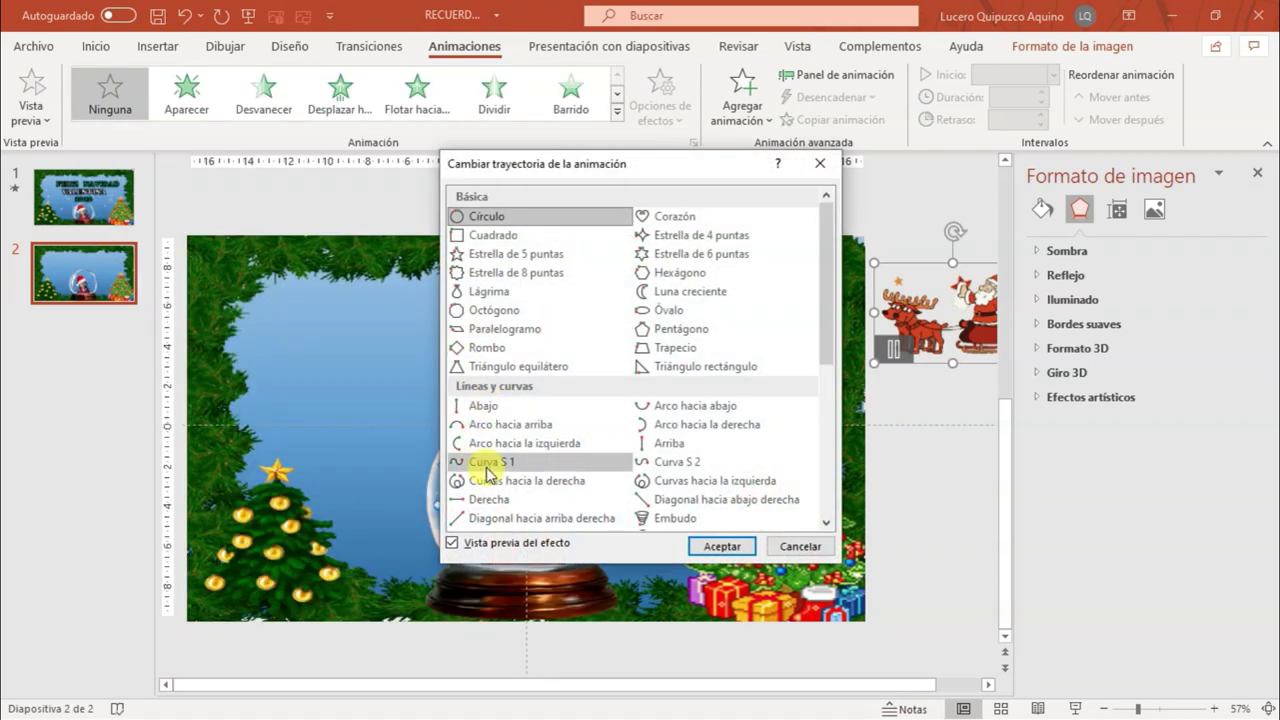
left_click(488, 499)
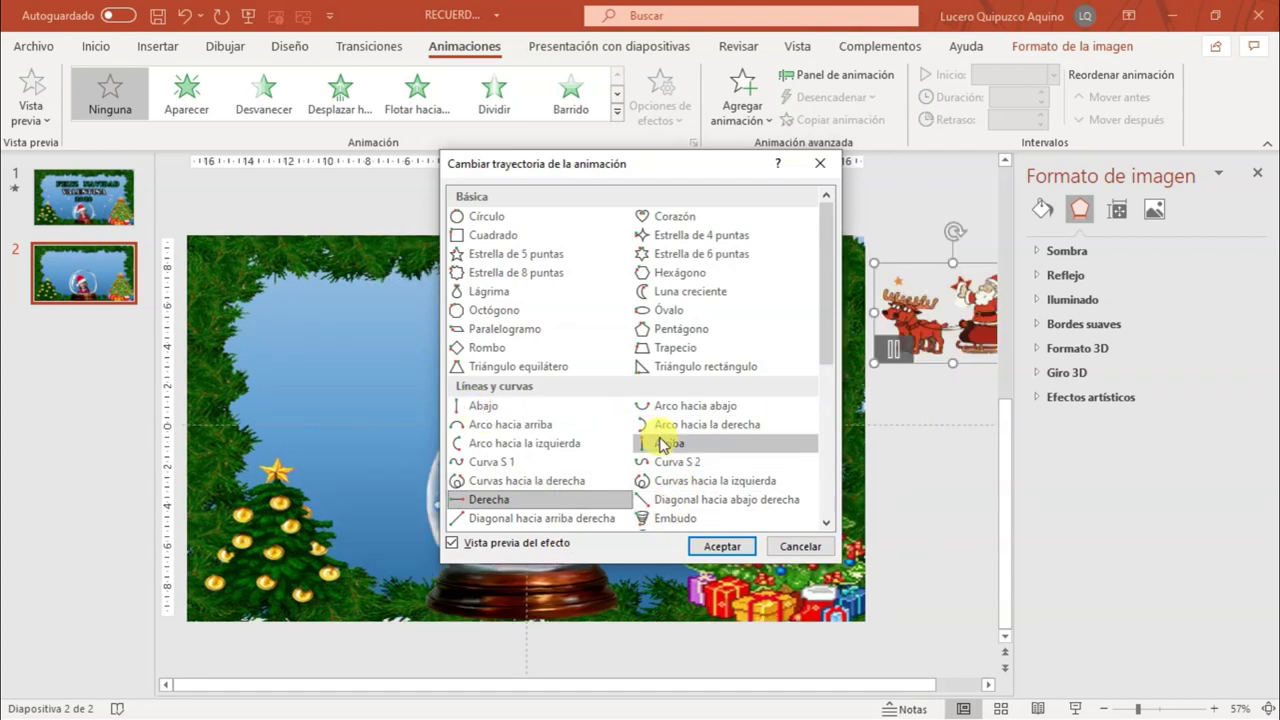
left_click_drag(829, 345, 829, 392)
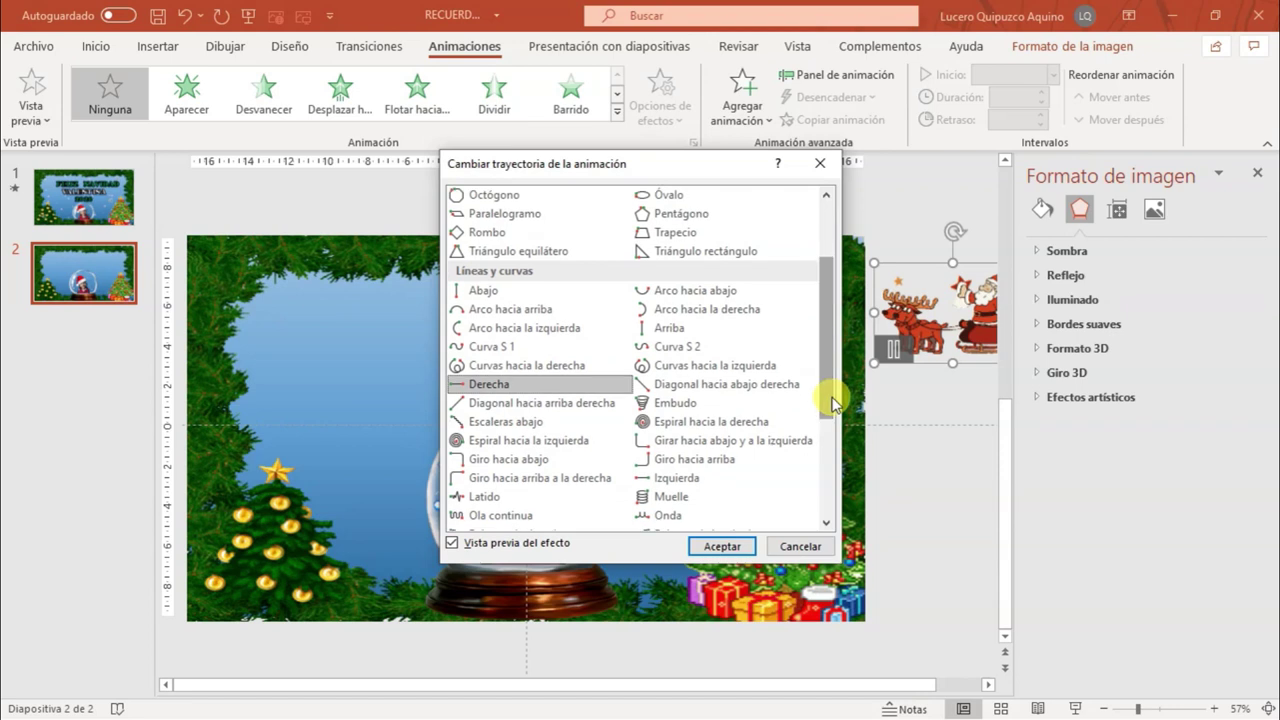
left_click(710, 478)
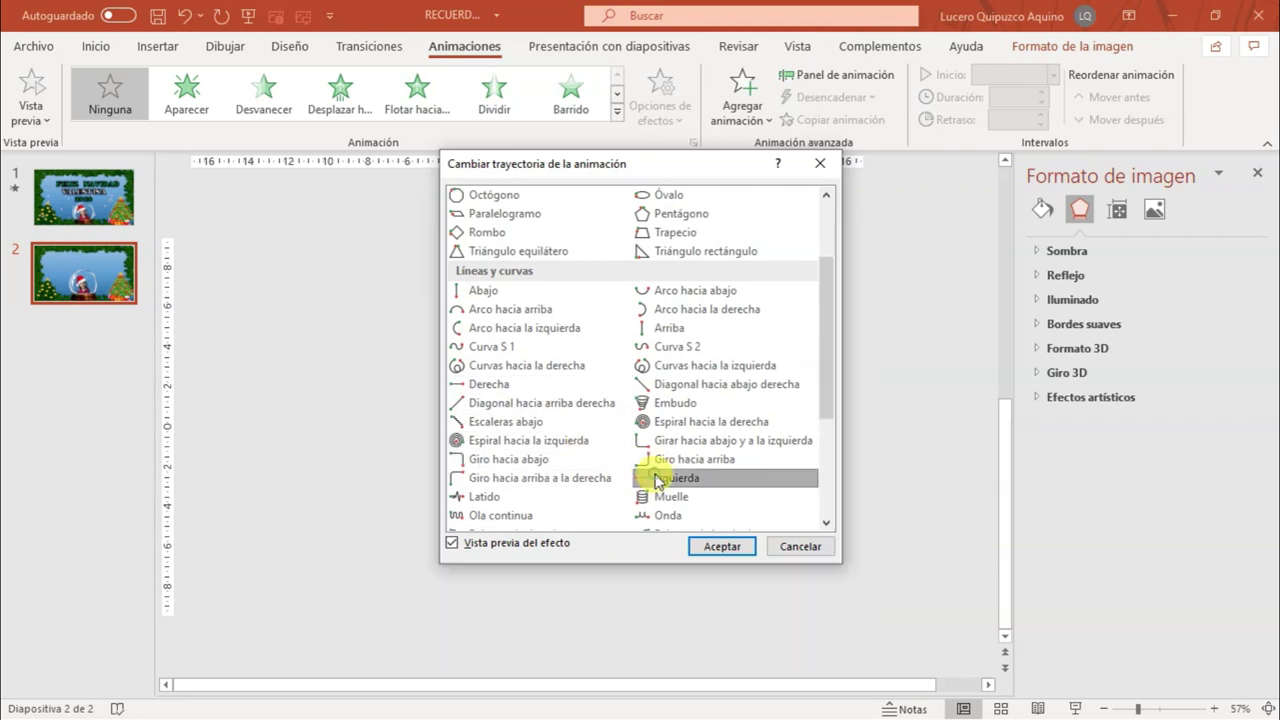
left_click(728, 546)
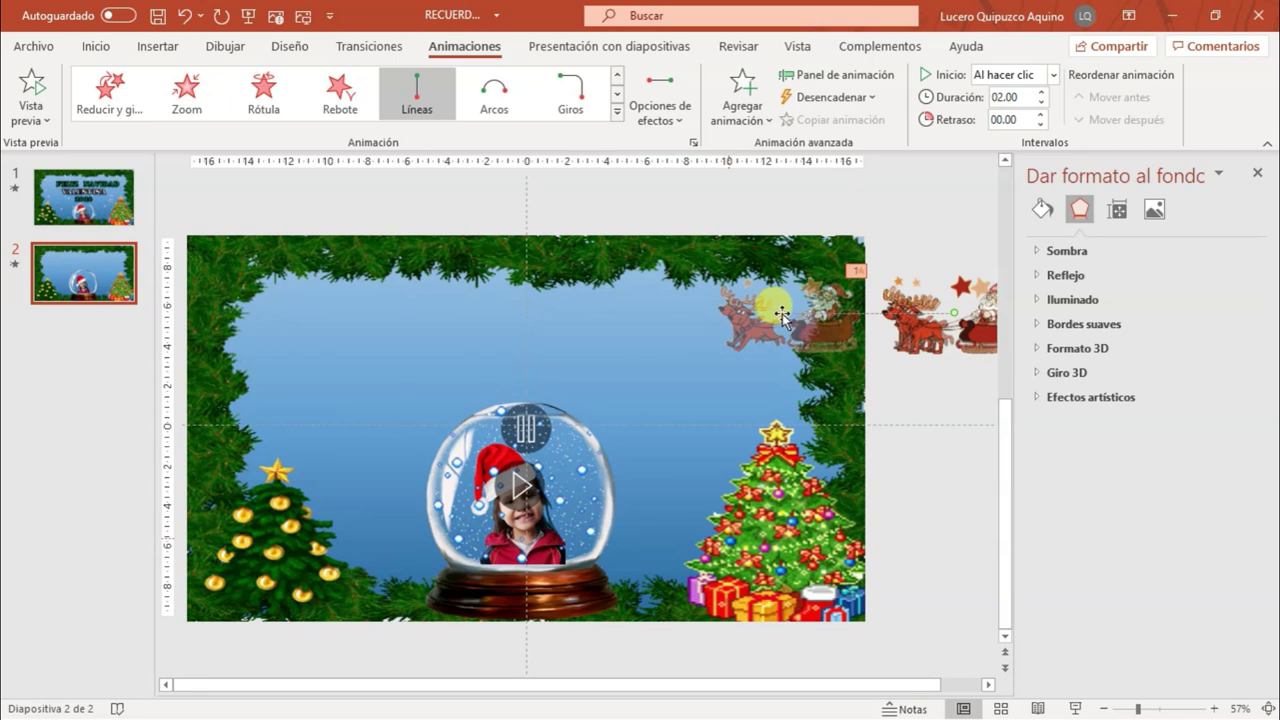
Drag the end of the sleigh's straight motion path to the slide's left edge
left_click_drag(782, 313, 268, 338)
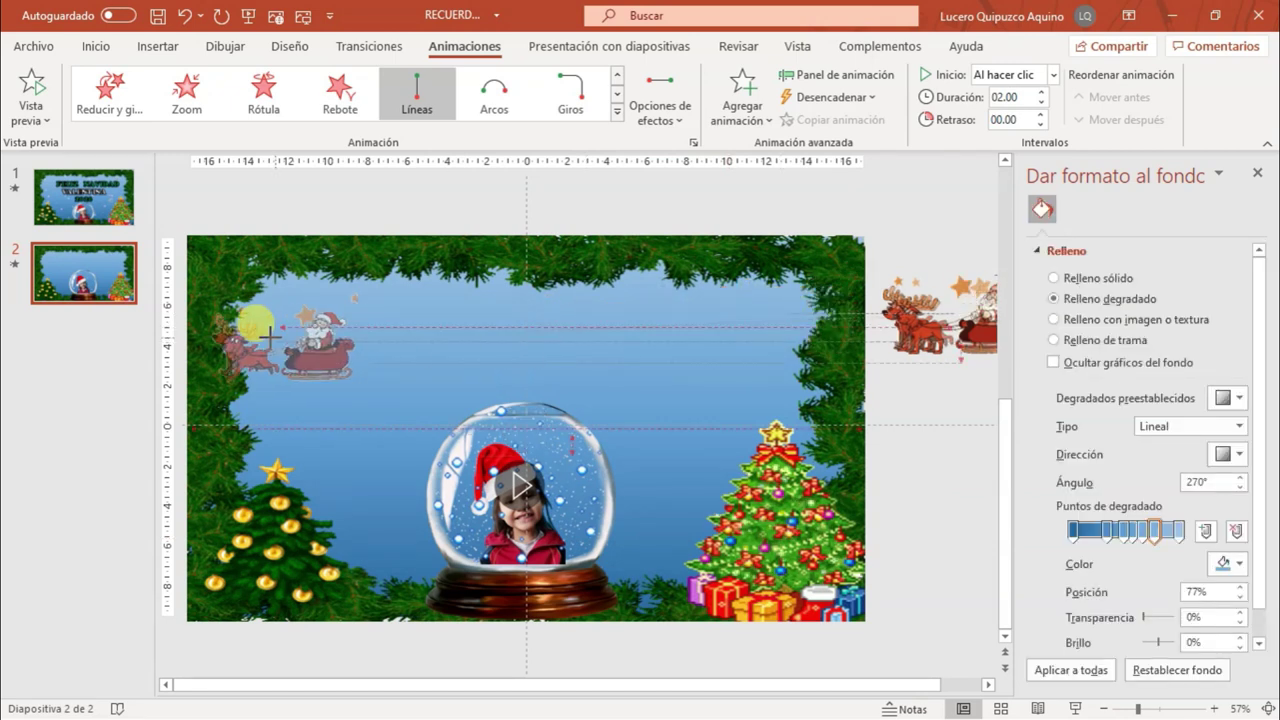
left_click(110, 308)
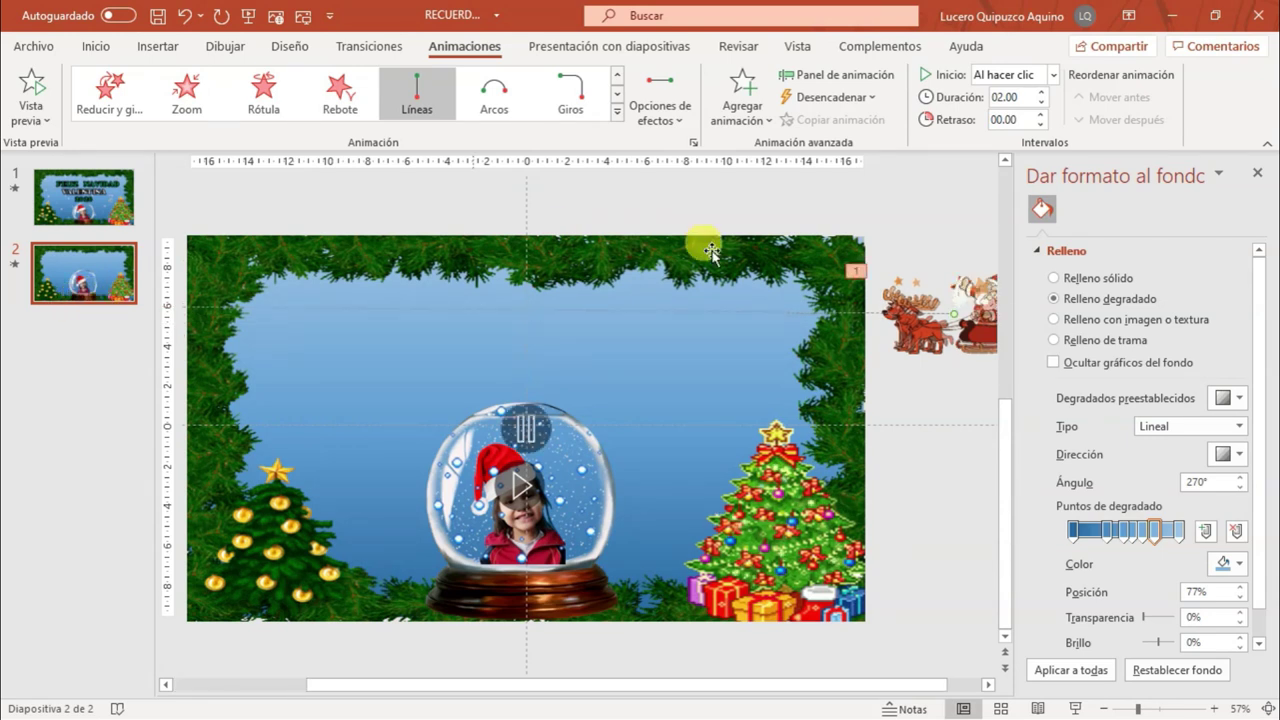
left_click(497, 93)
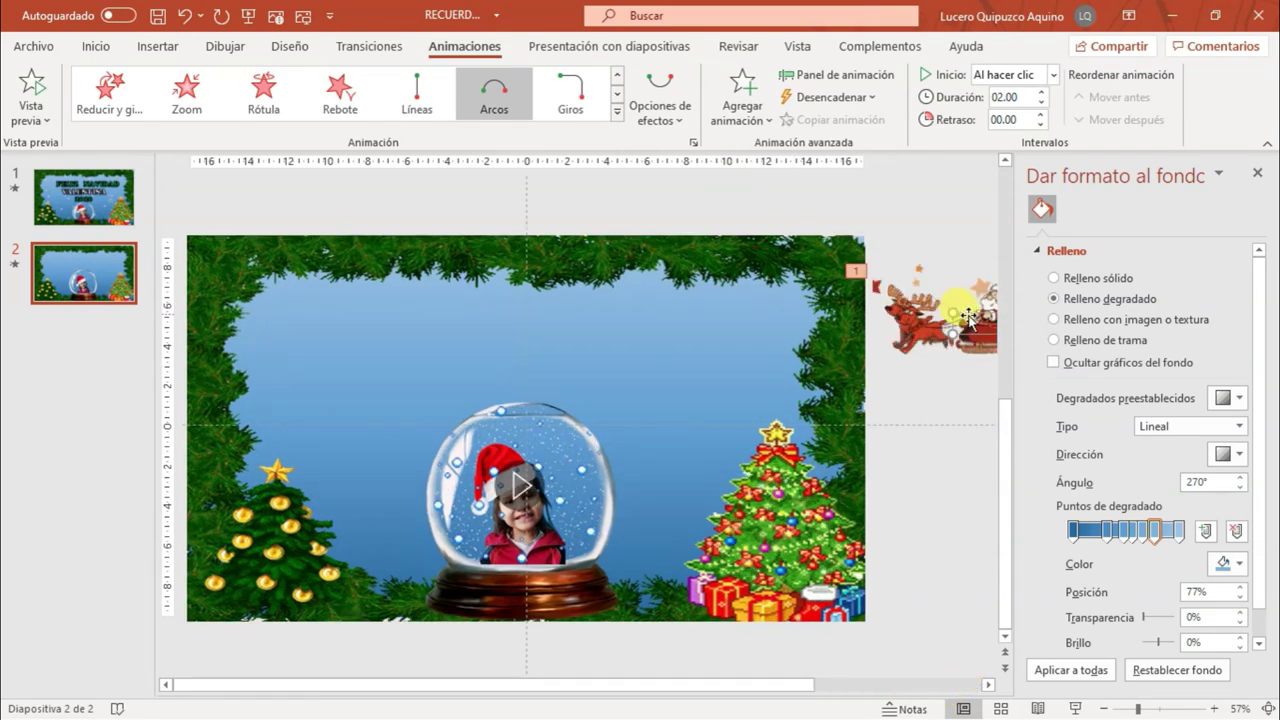
left_click(405, 90)
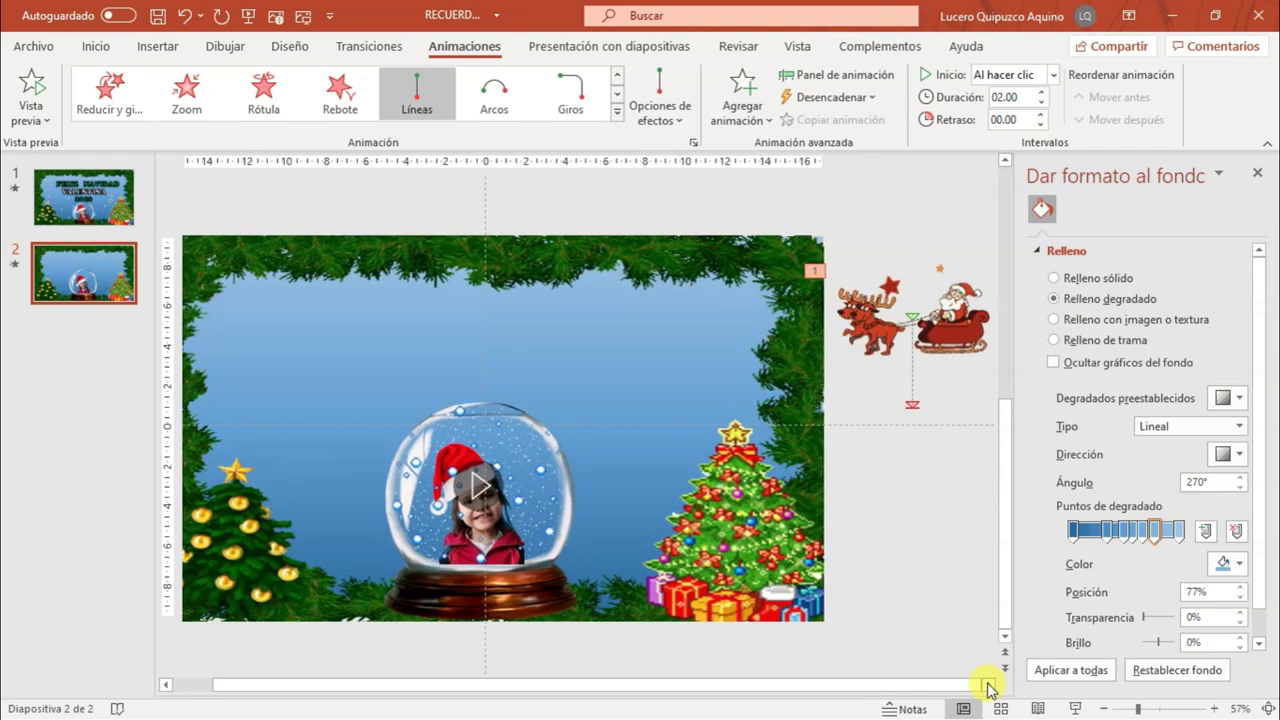
left_click(911, 405)
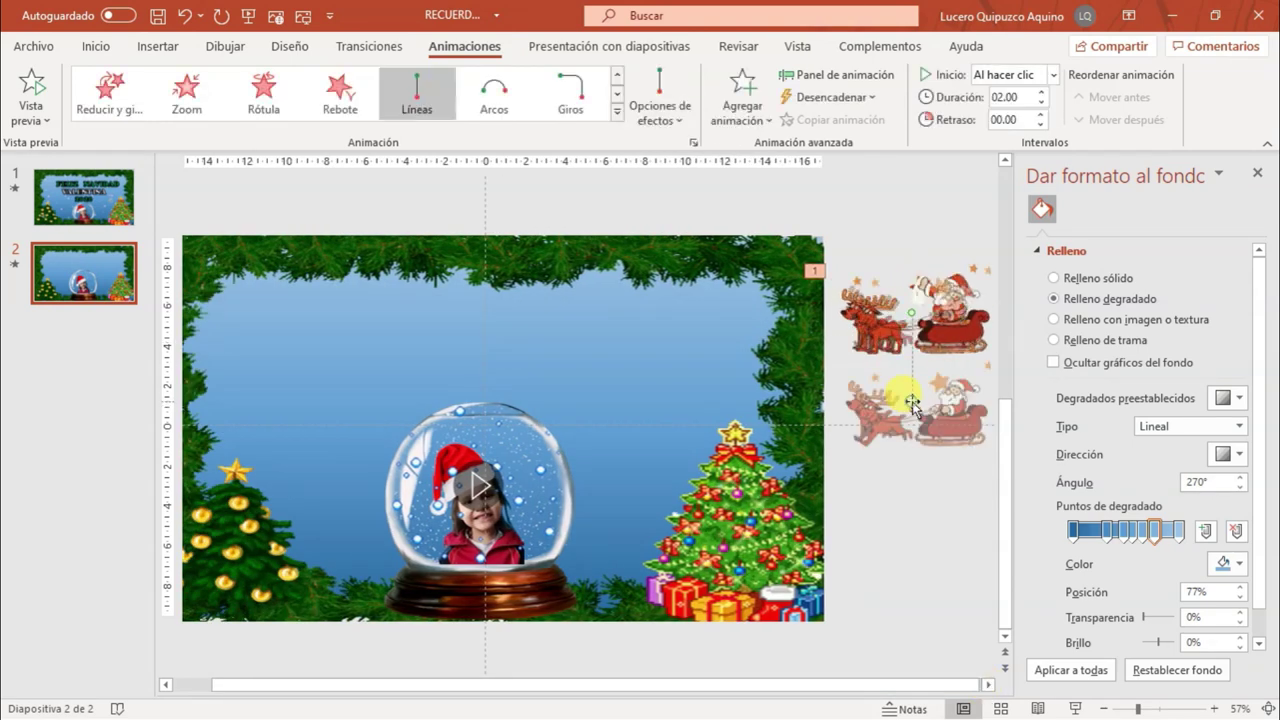
mouse_move(911, 405)
left_mouse_down()
mouse_move(143, 303)
mouse_move(84, 314)
left_mouse_up()
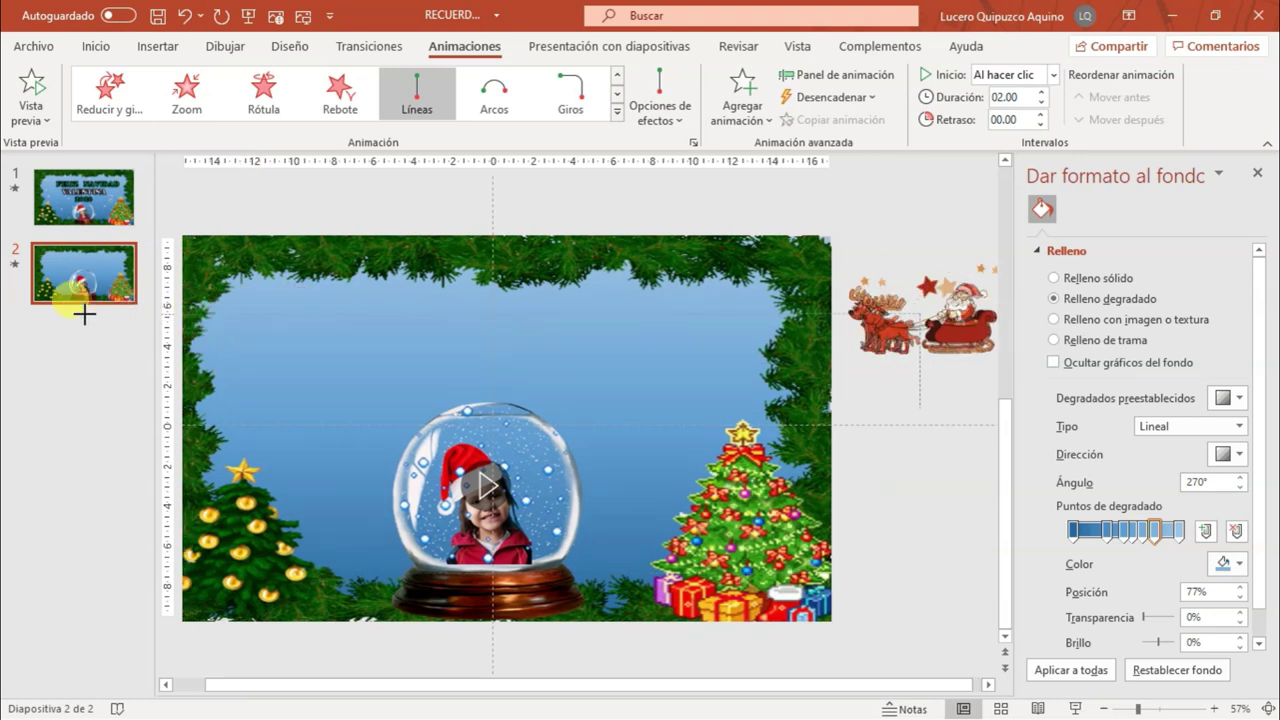
left_click(952, 283)
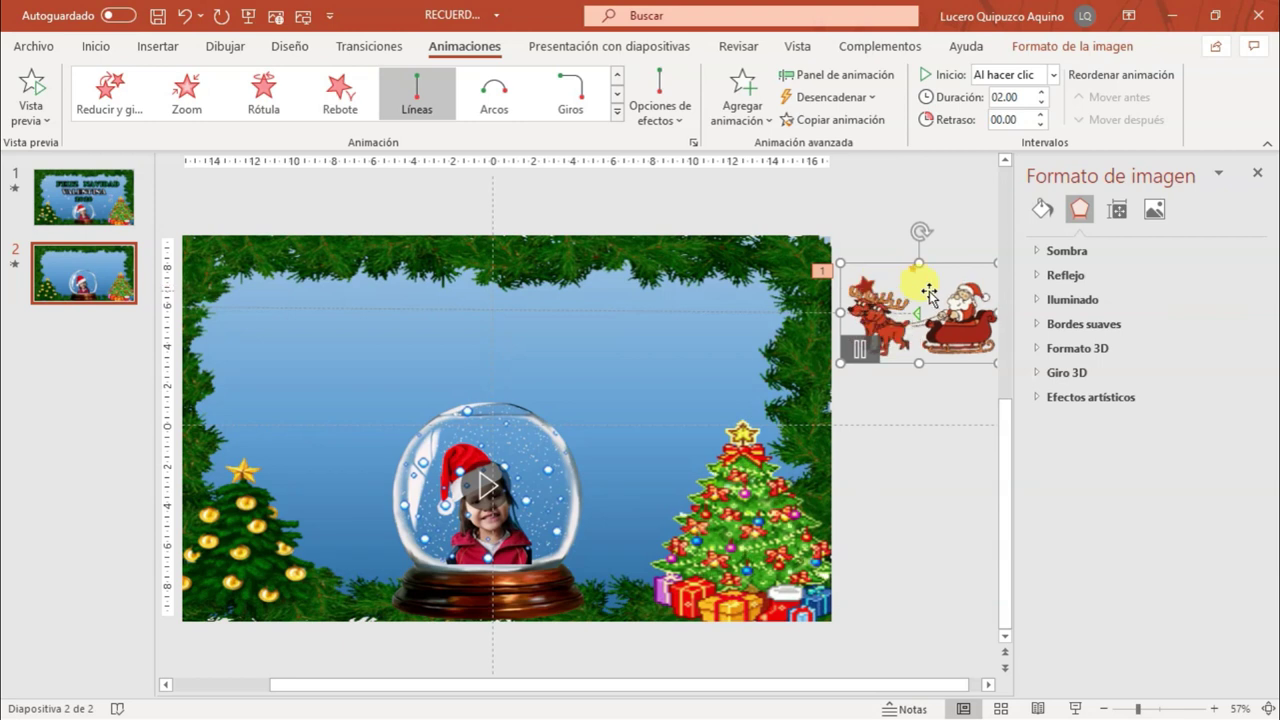
Insert a WordArt box, then delete it and go back to the first slide
left_click(1060, 46)
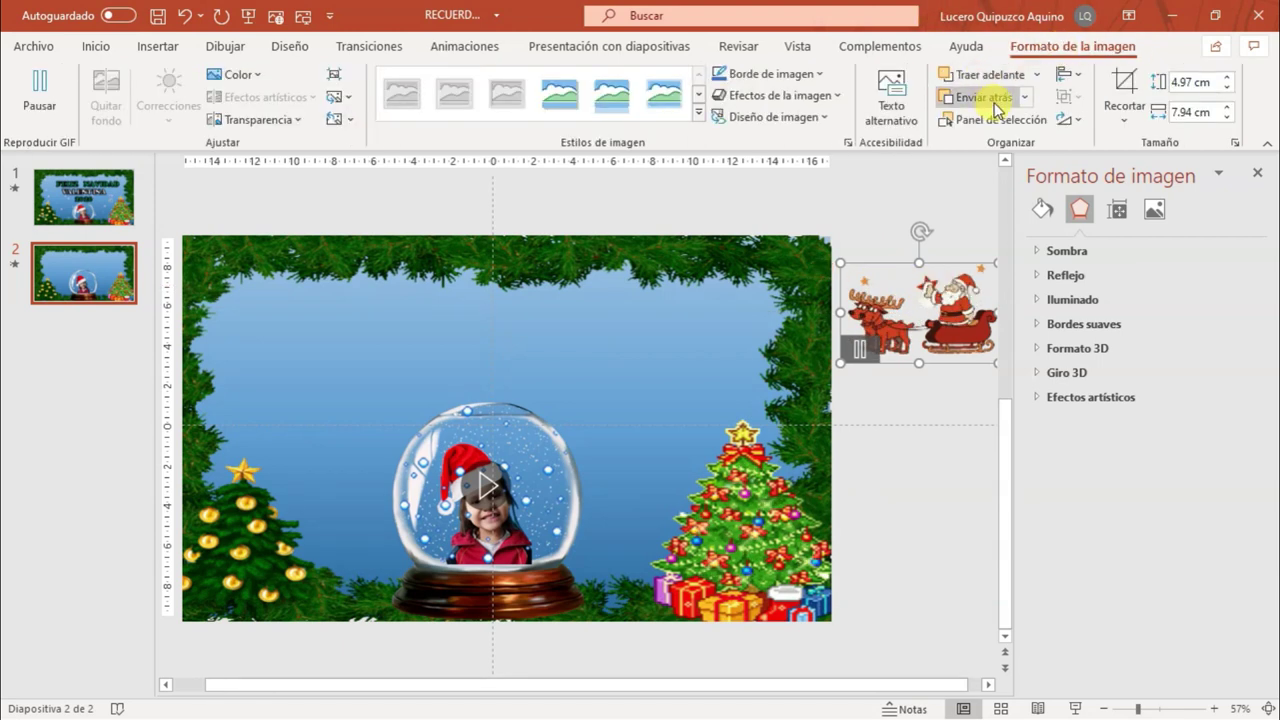
left_click(864, 476)
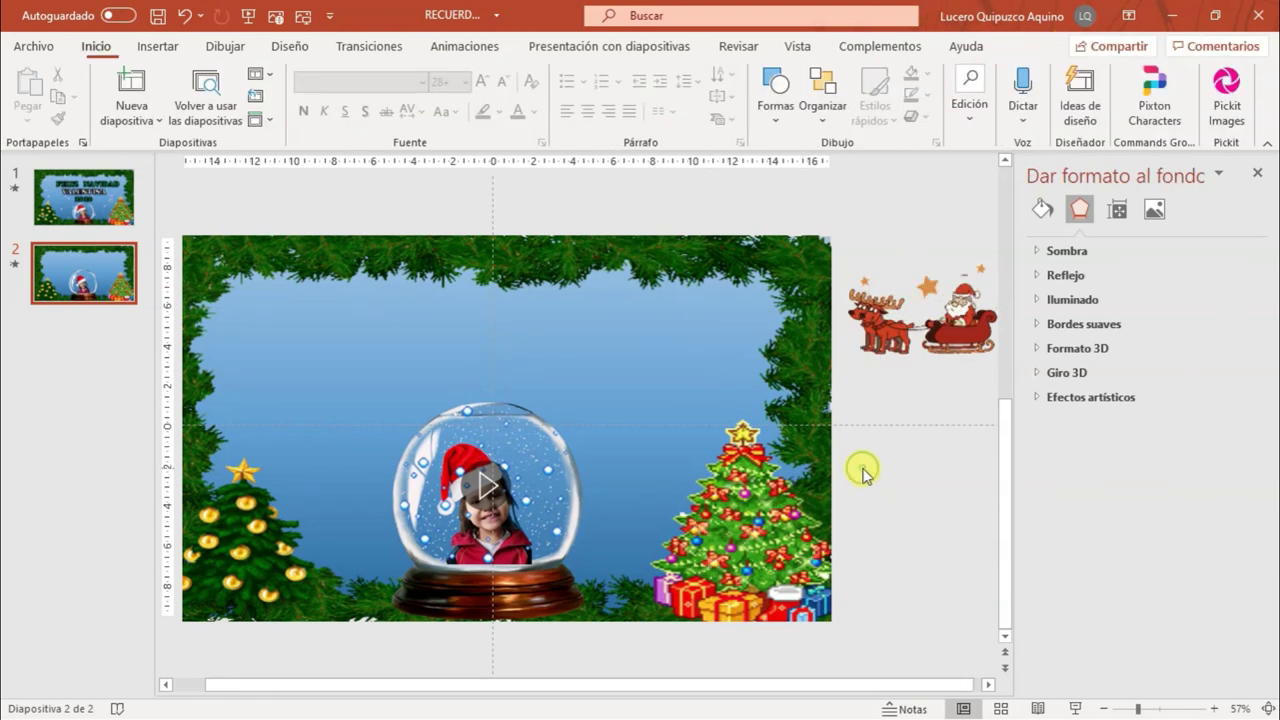
left_click(160, 46)
left_click(265, 115)
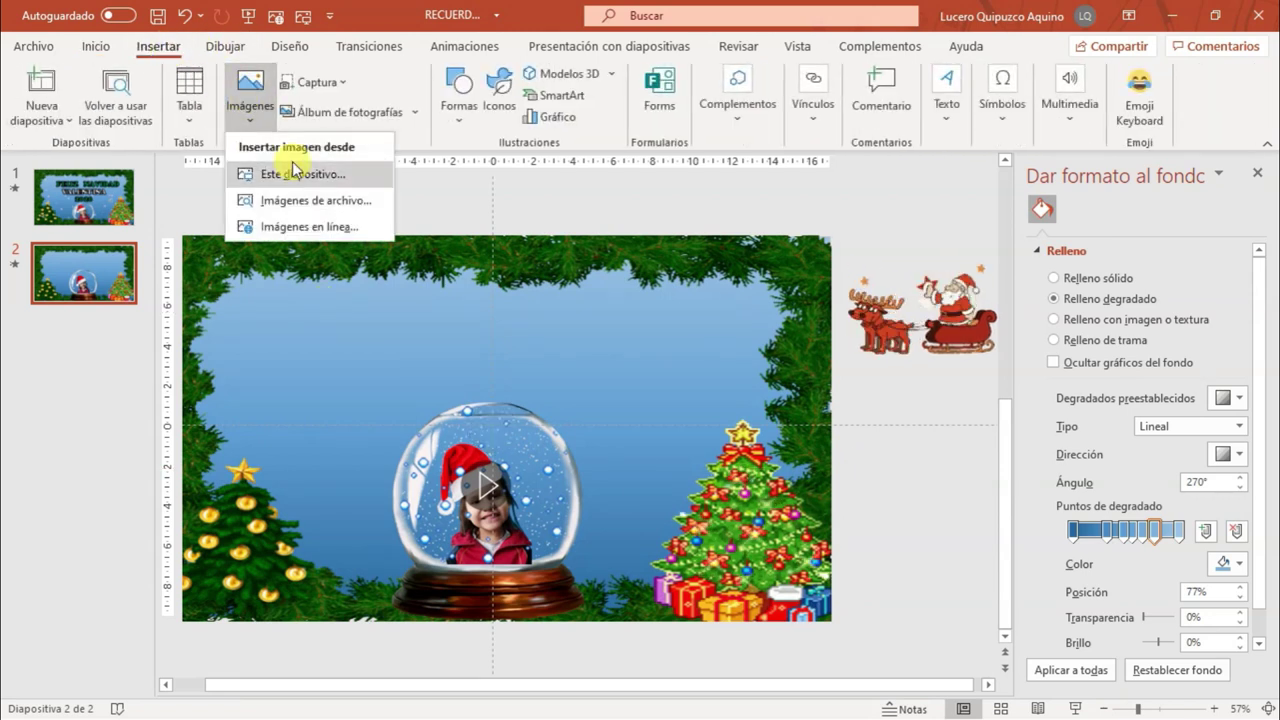
left_click(940, 112)
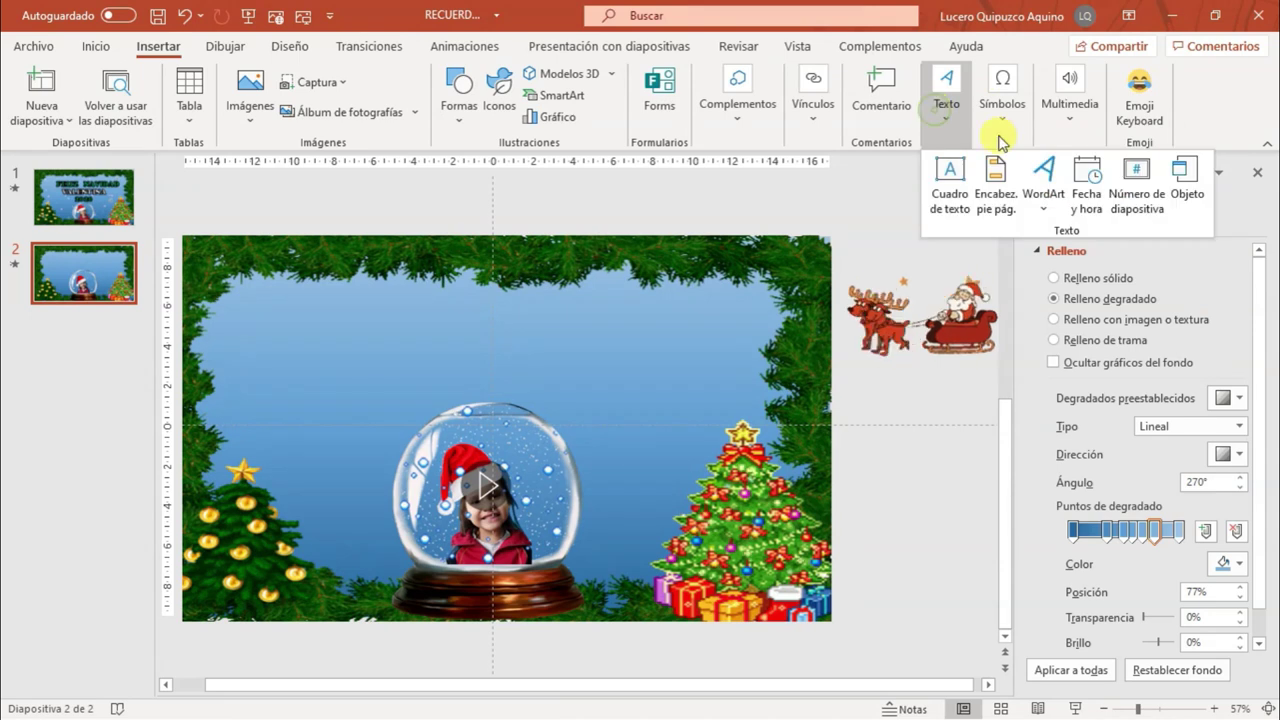
left_click(1043, 190)
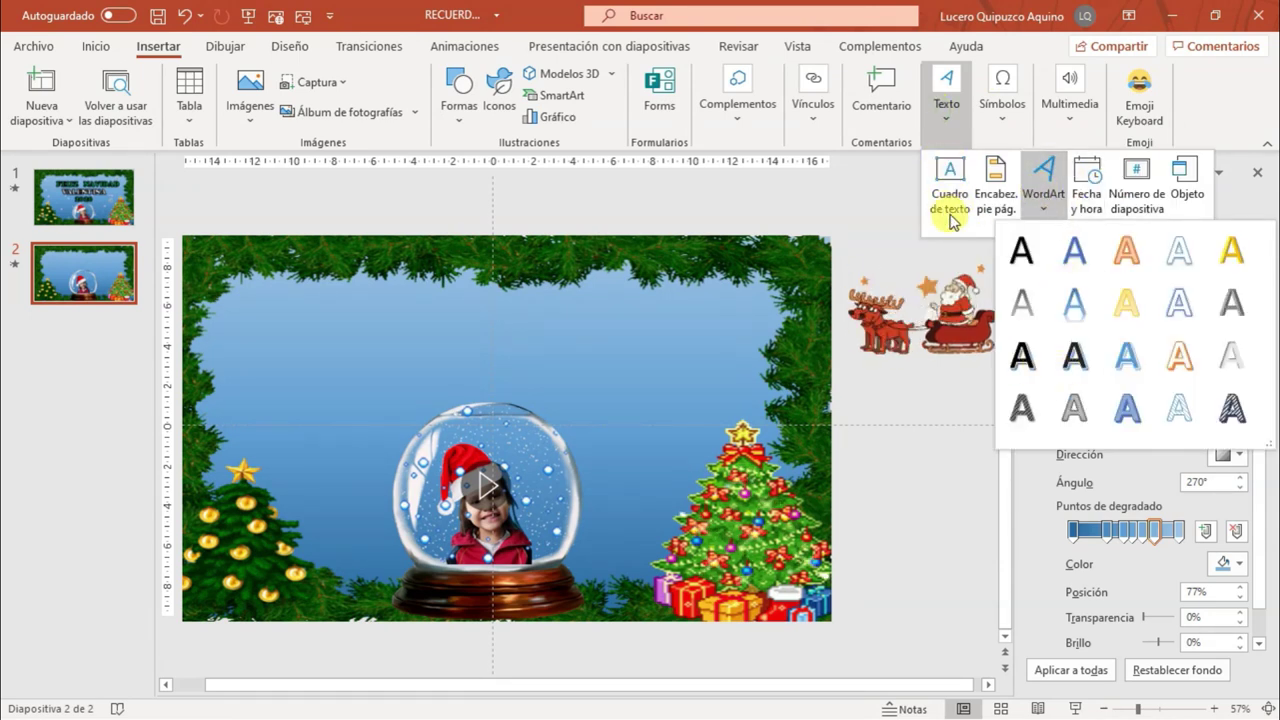
left_click(1020, 353)
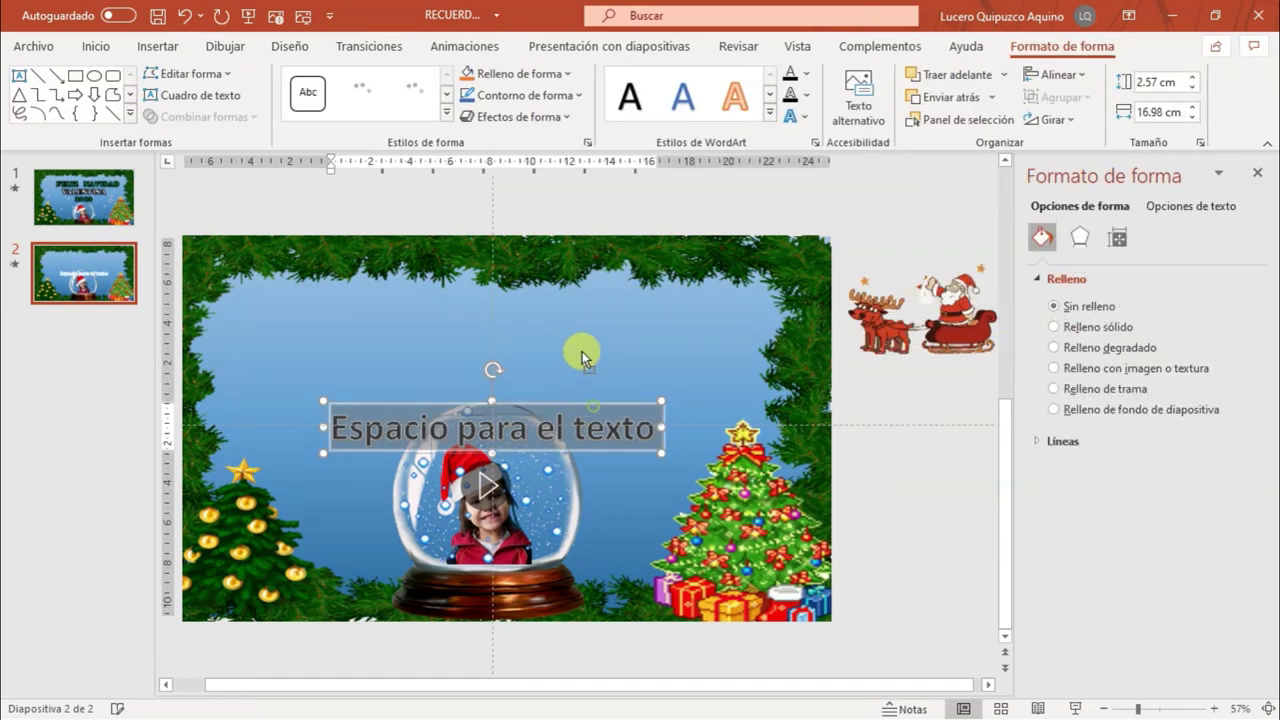
key("Delete")
key("Page_Up")
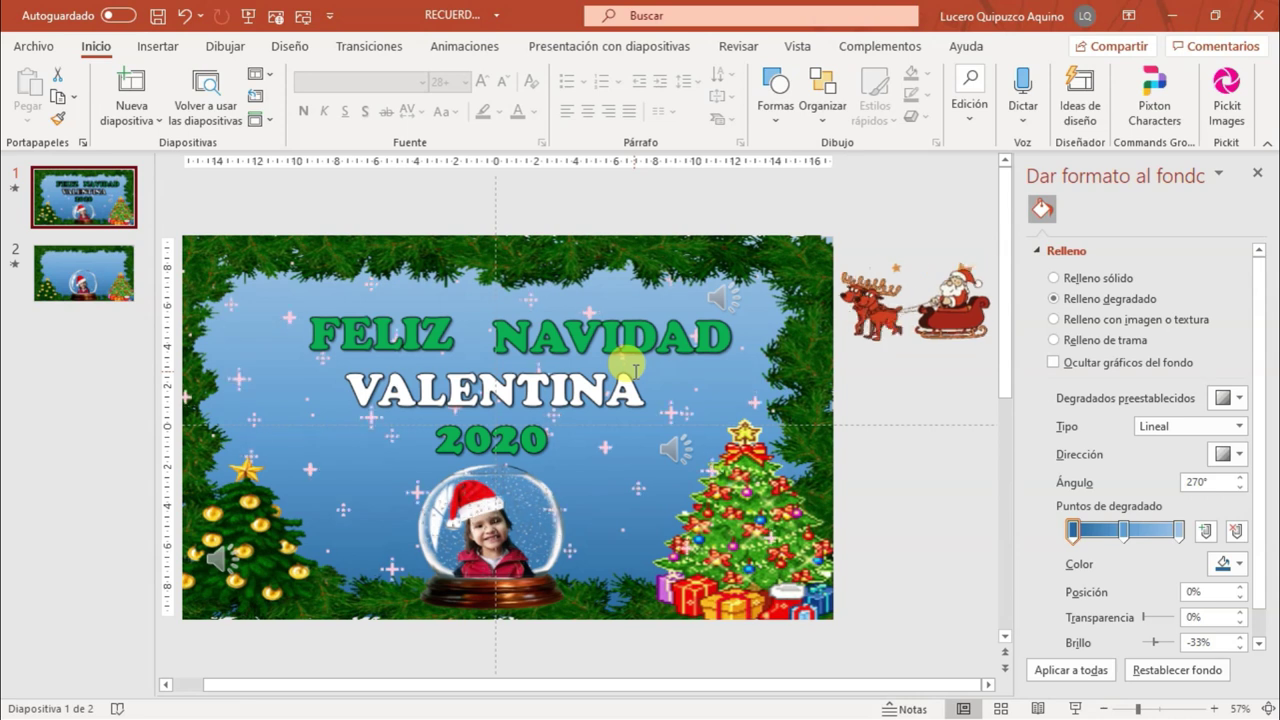
Check each word box on slide 1: FELIZ, NAVIDAD, the child's name and 2020
left_click(550, 336)
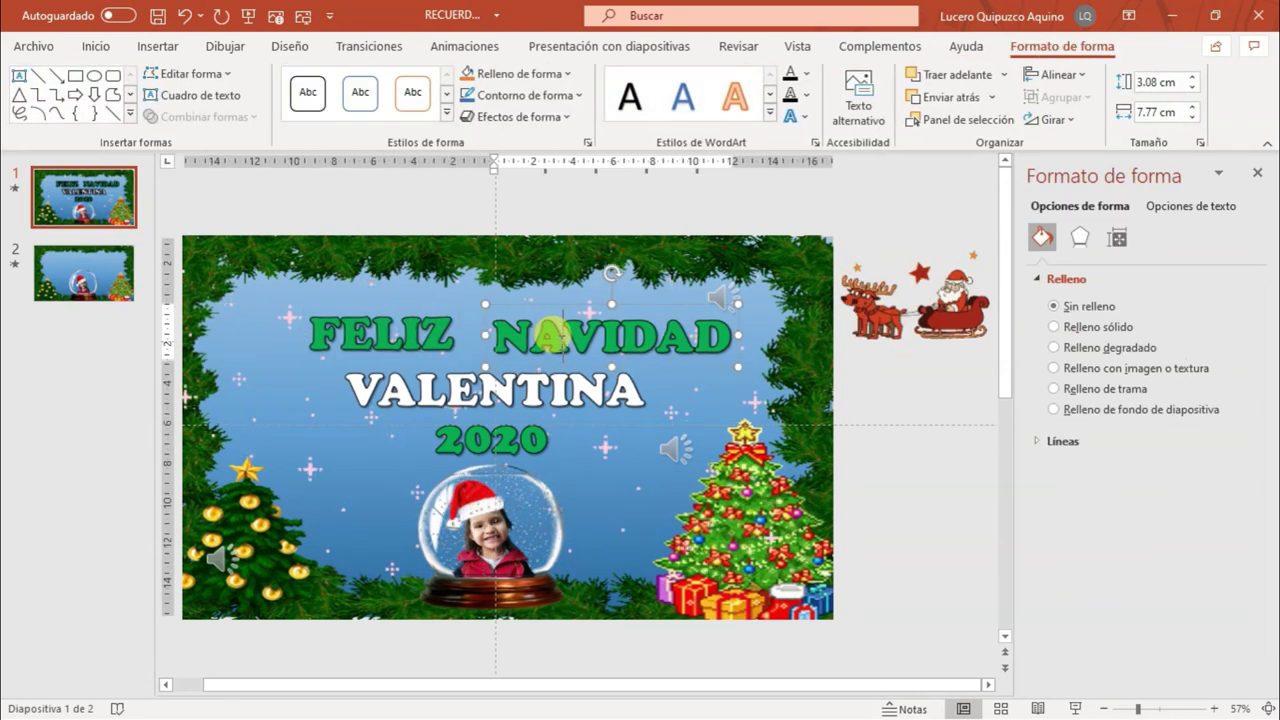
left_click(396, 336)
left_click(520, 322)
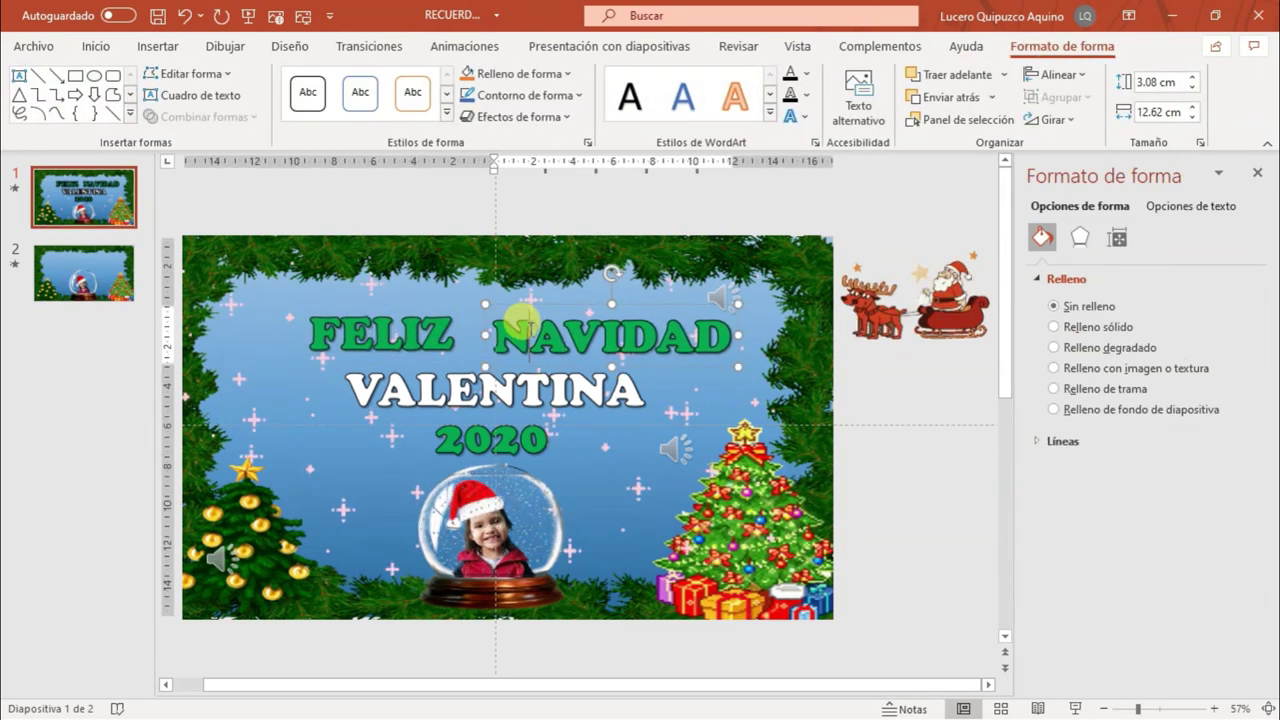
left_click(427, 390)
left_click(484, 422)
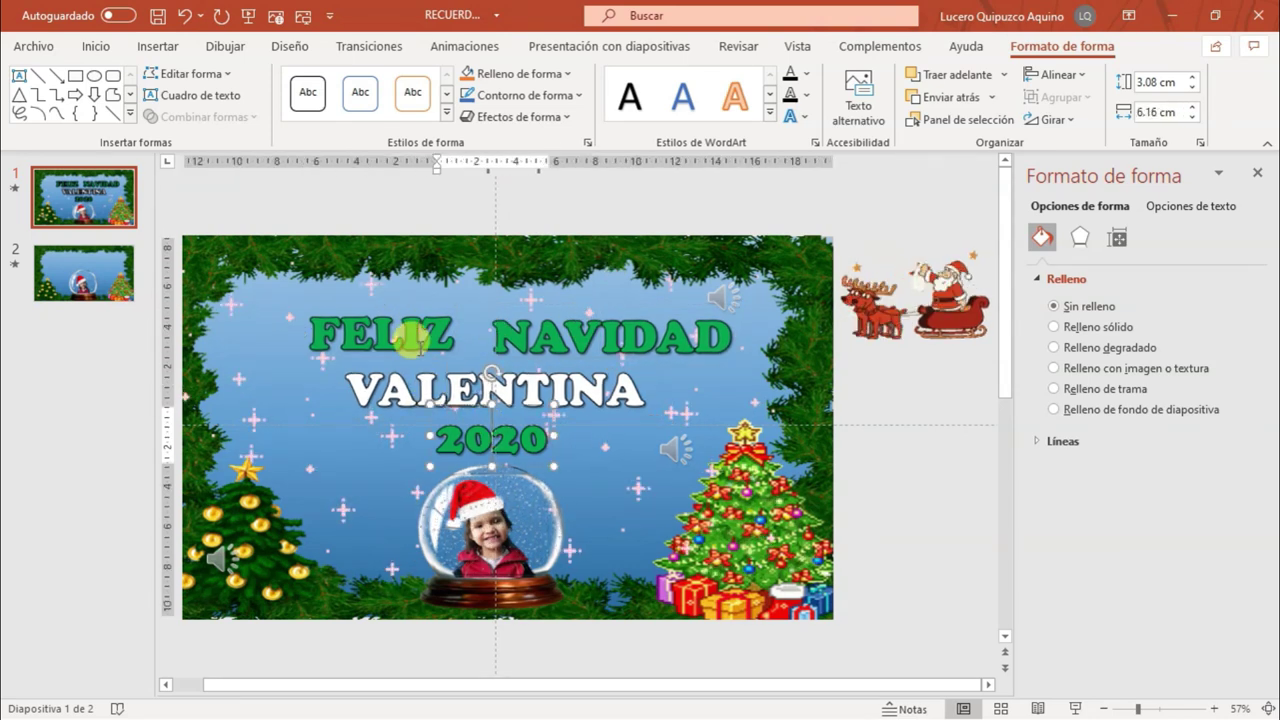
left_click(393, 318)
left_click(571, 323)
left_click(430, 381)
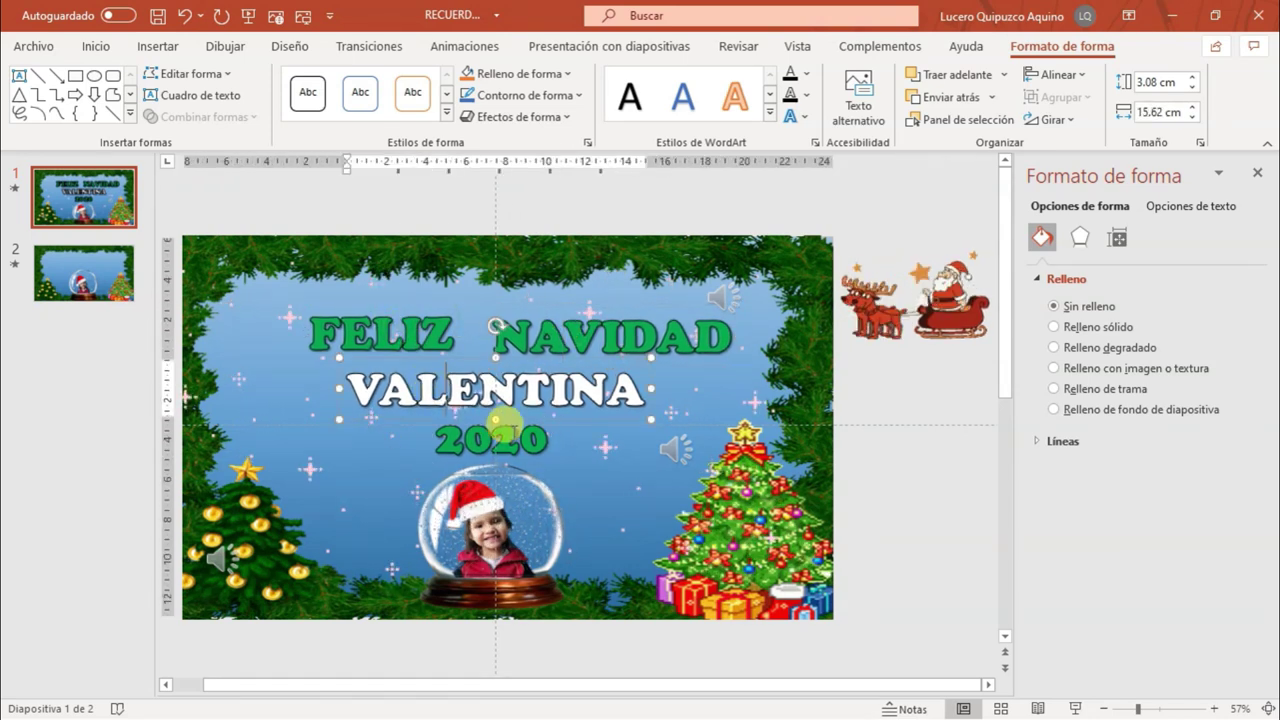
left_click(503, 420)
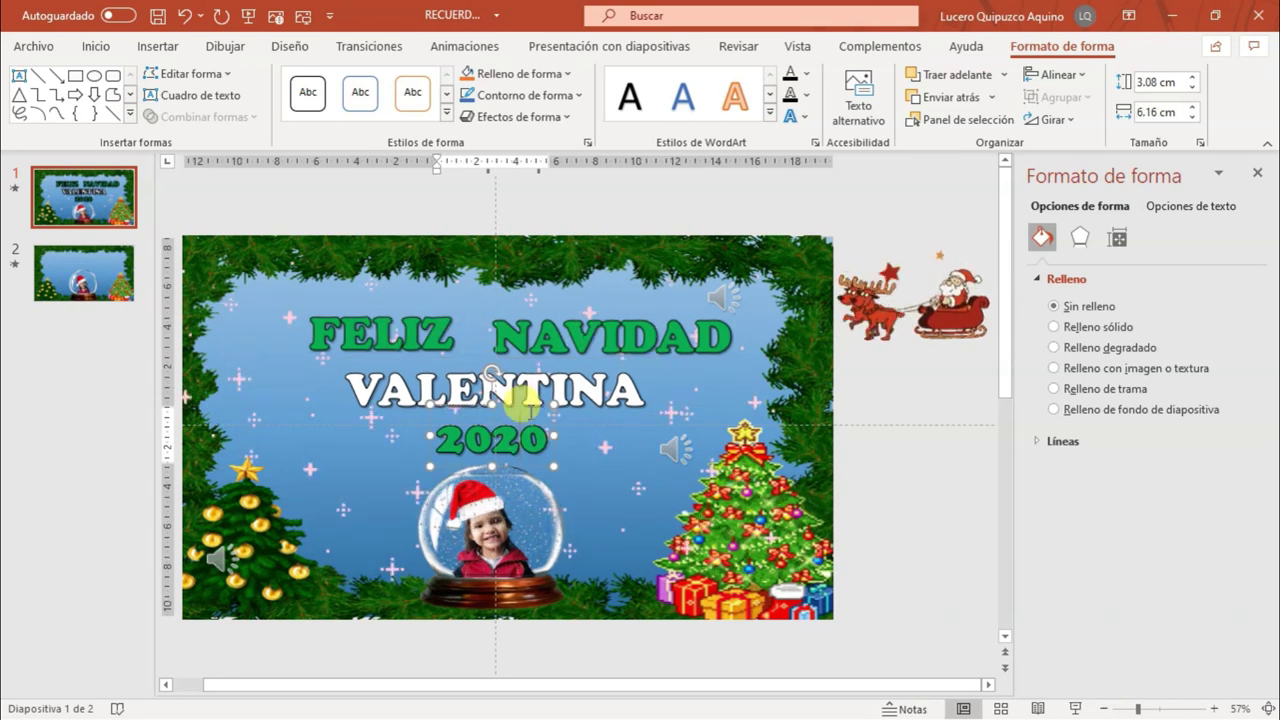
Preview slide 1 as a slideshow, then return to editing slide 2
left_click(1073, 709)
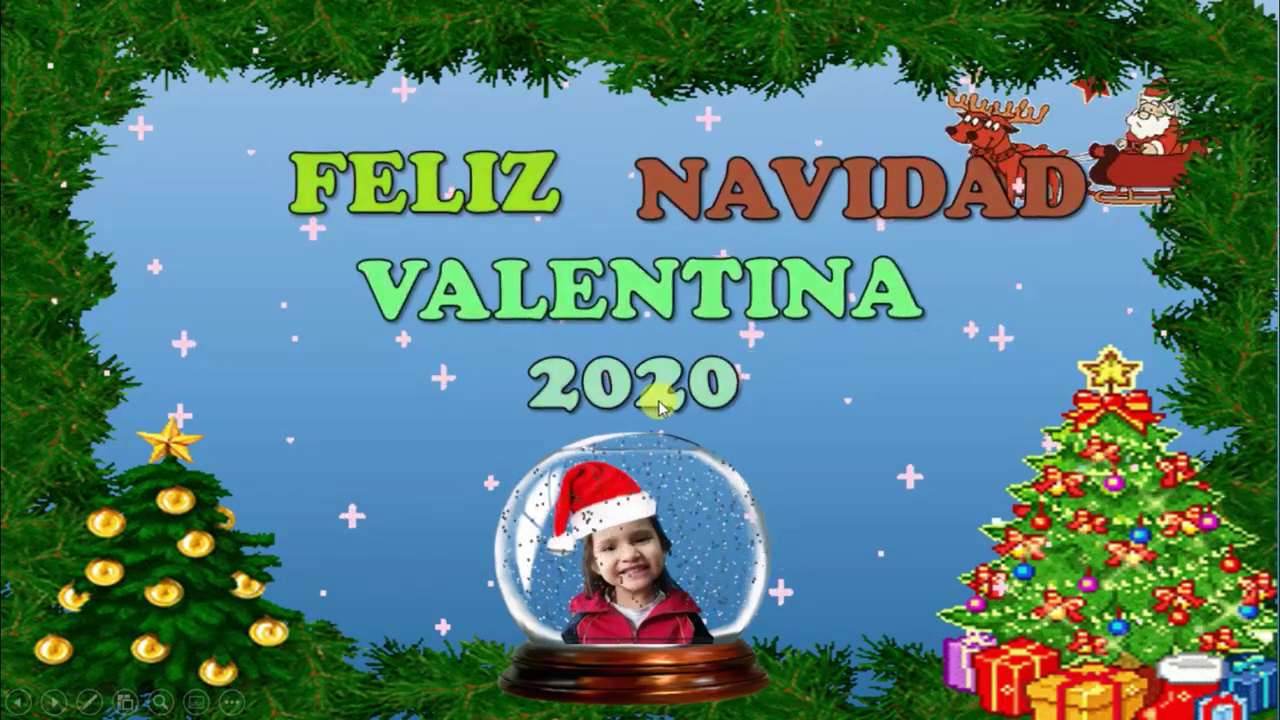
key("Escape")
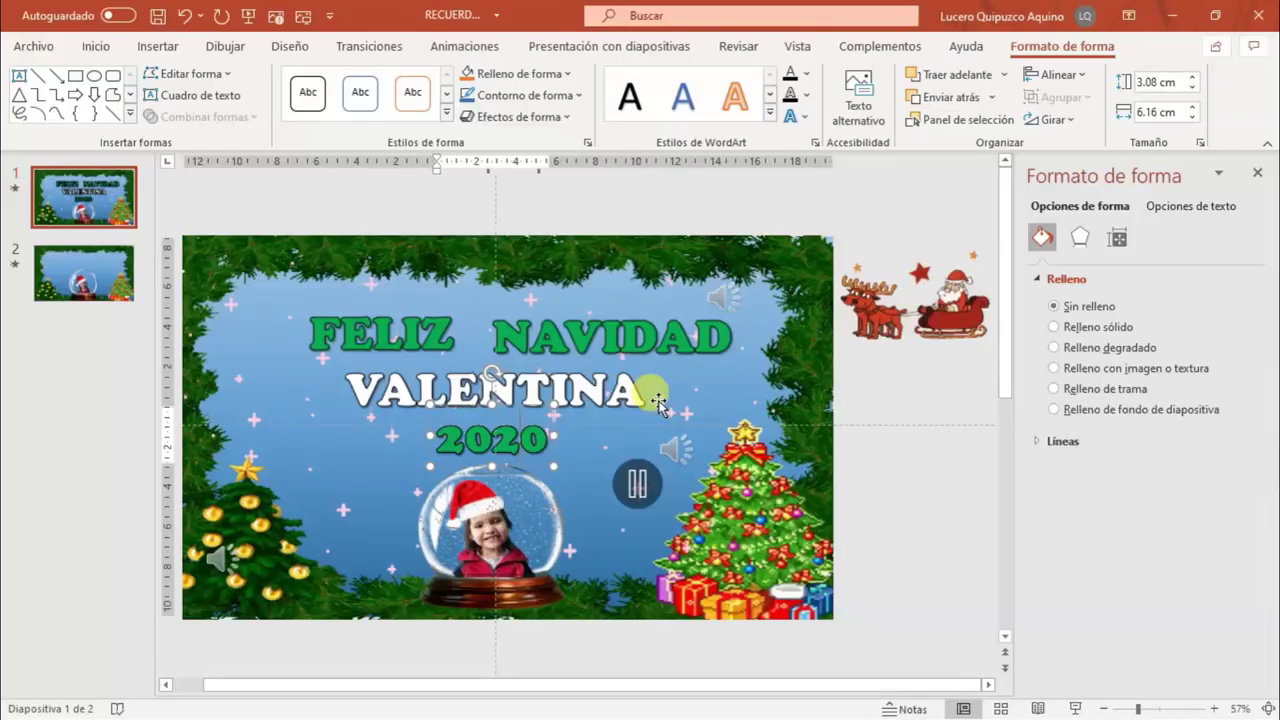
left_click(112, 278)
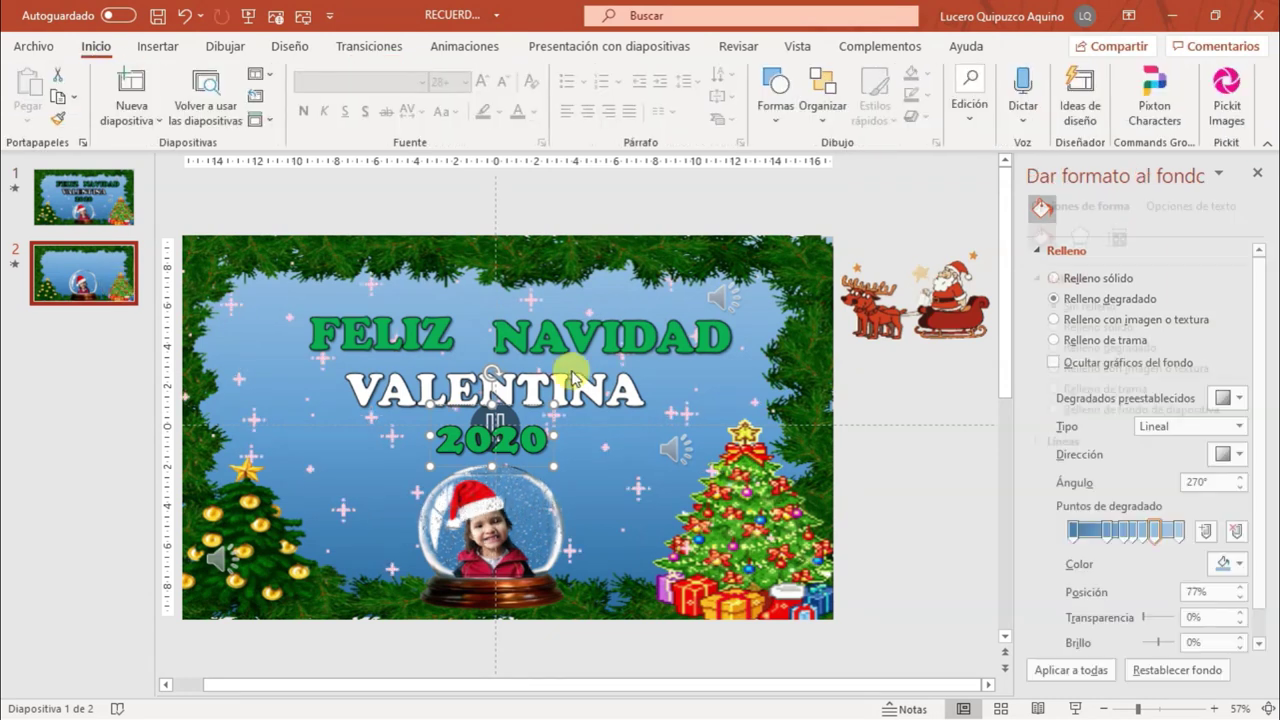
left_click(500, 330)
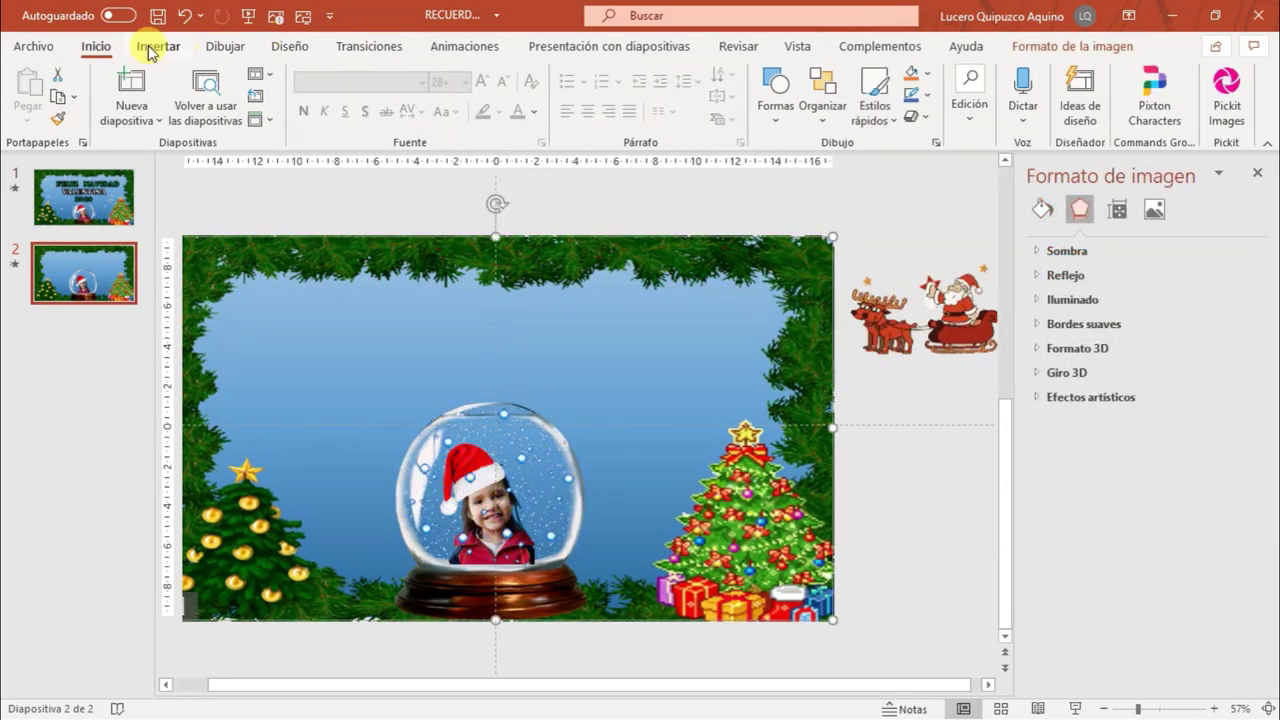
Insert a WordArt box reading FELIZ in the upper-left area of slide 2
left_click(148, 46)
left_click(946, 95)
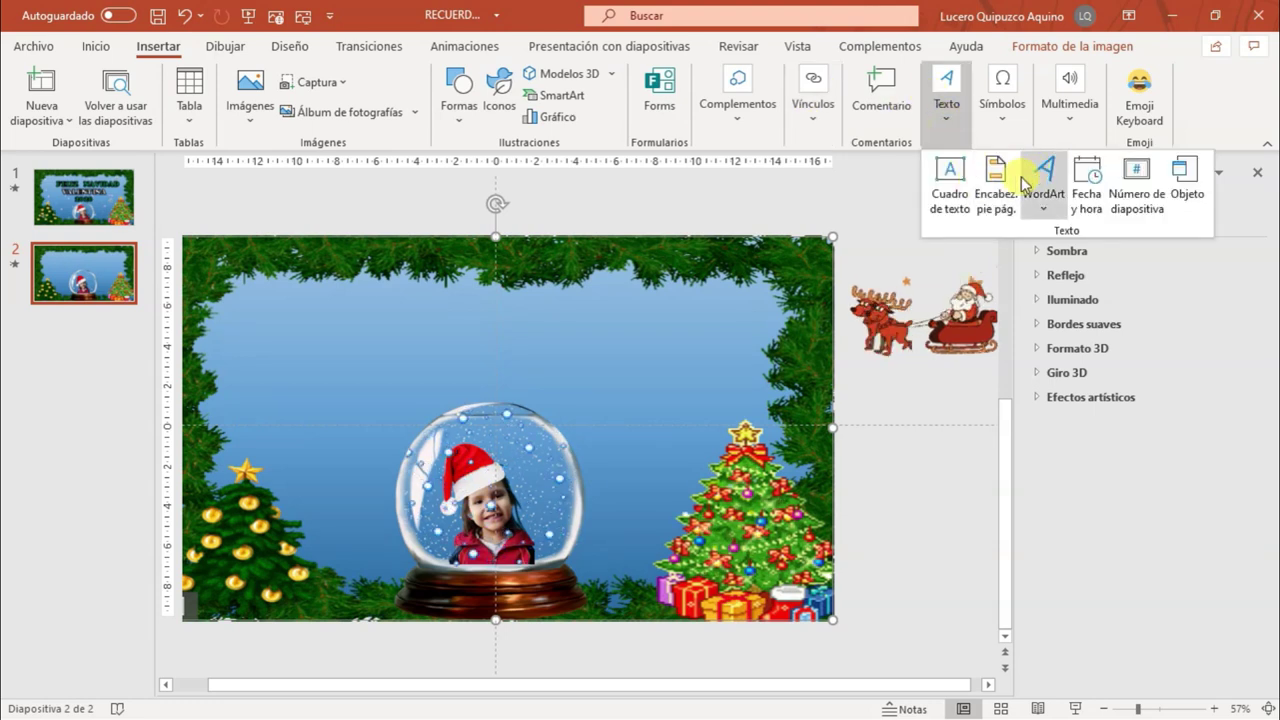
left_click(1043, 200)
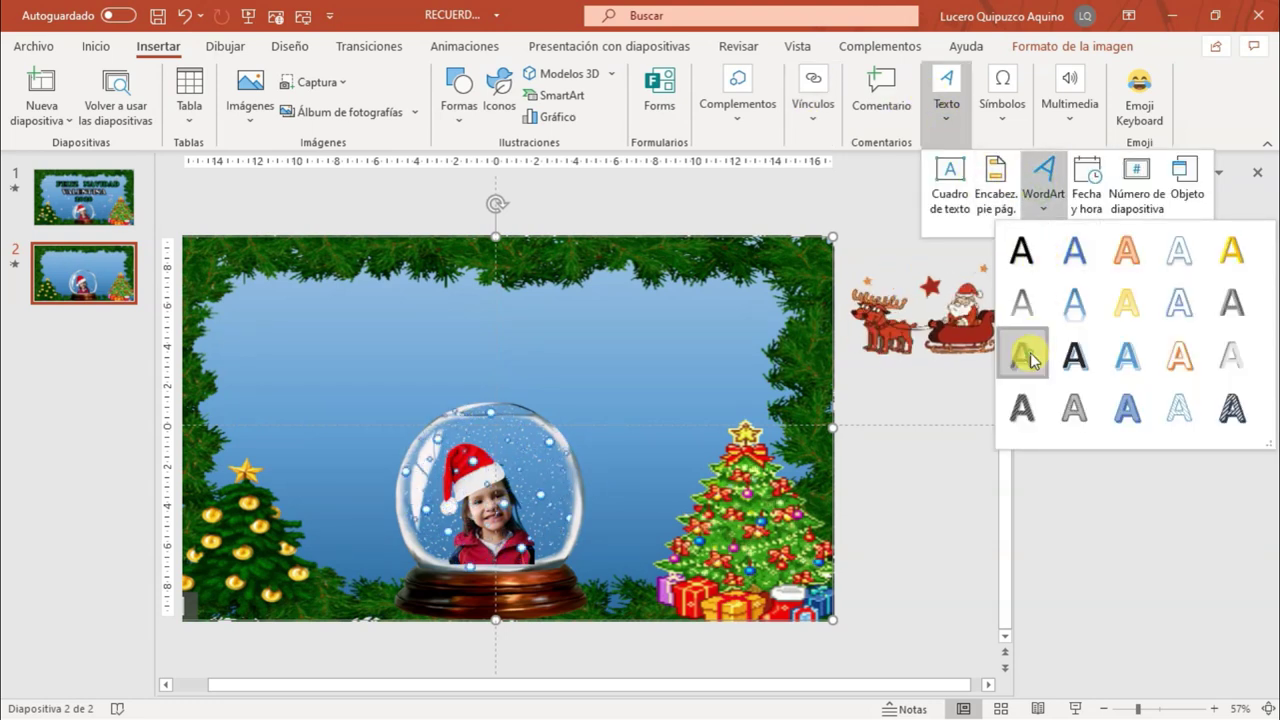
left_click(1025, 355)
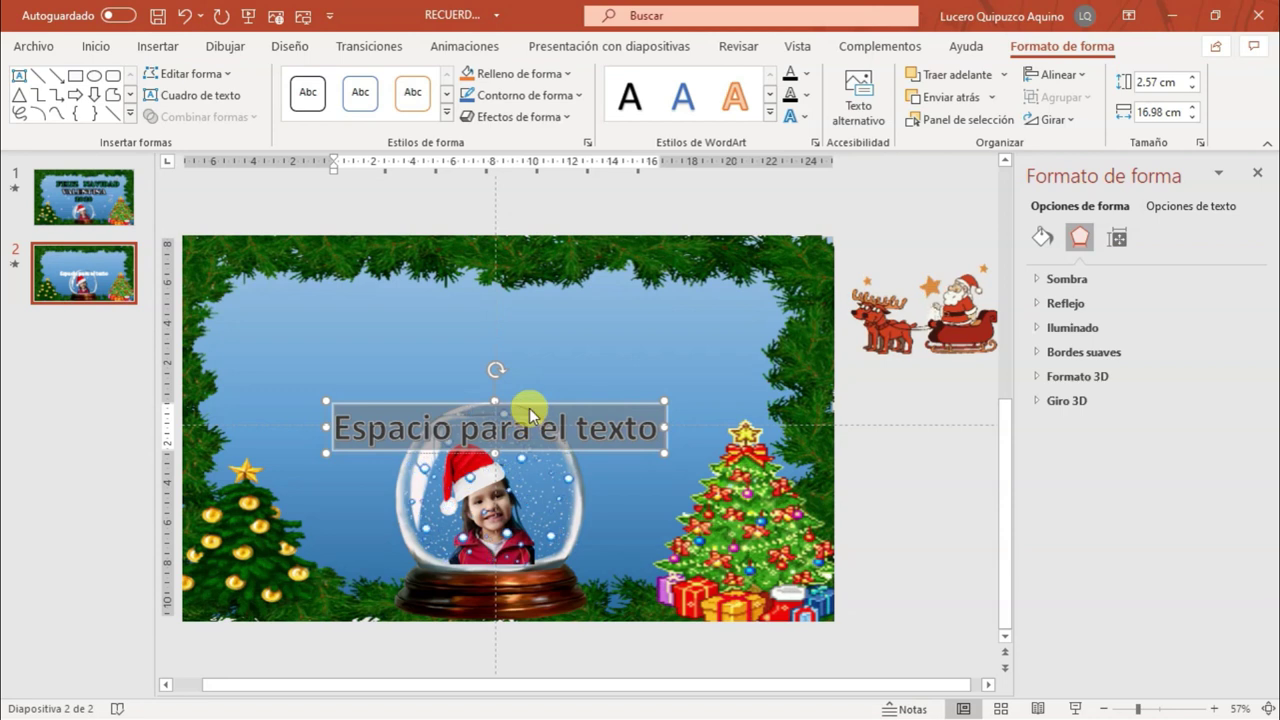
left_click_drag(529, 408, 477, 327)
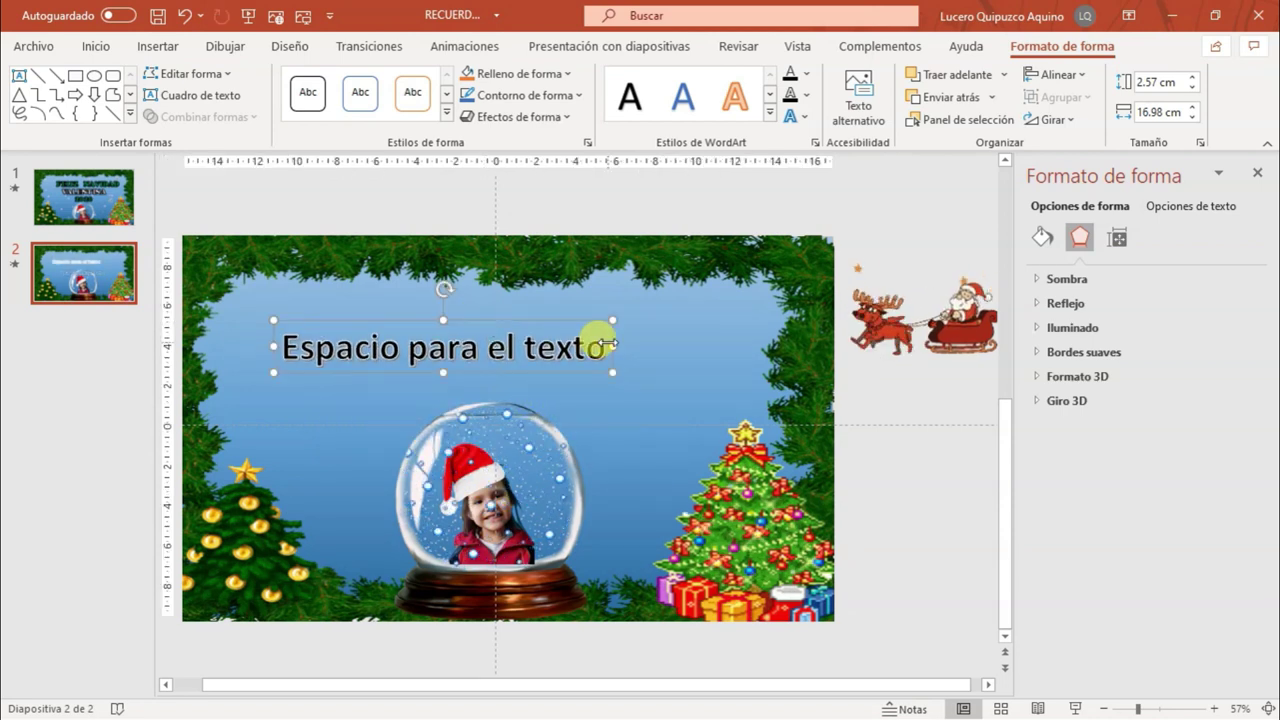
left_click_drag(600, 345, 266, 362)
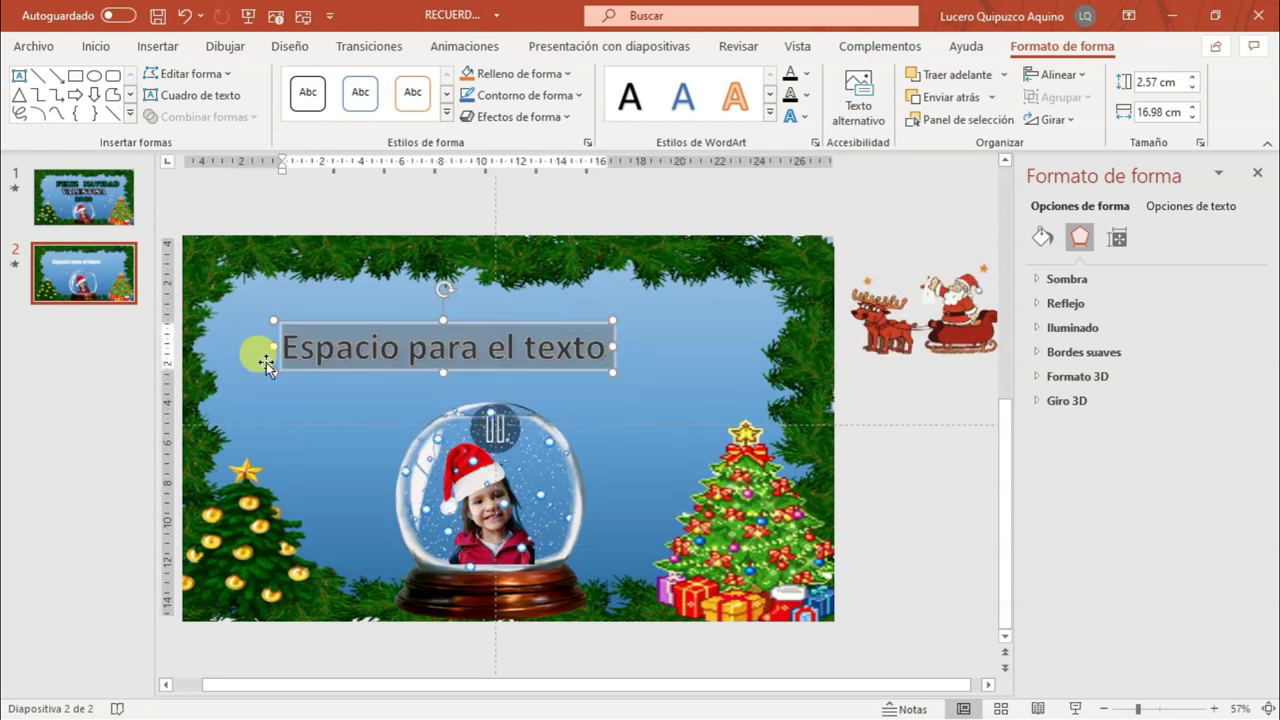
type("FELIZ")
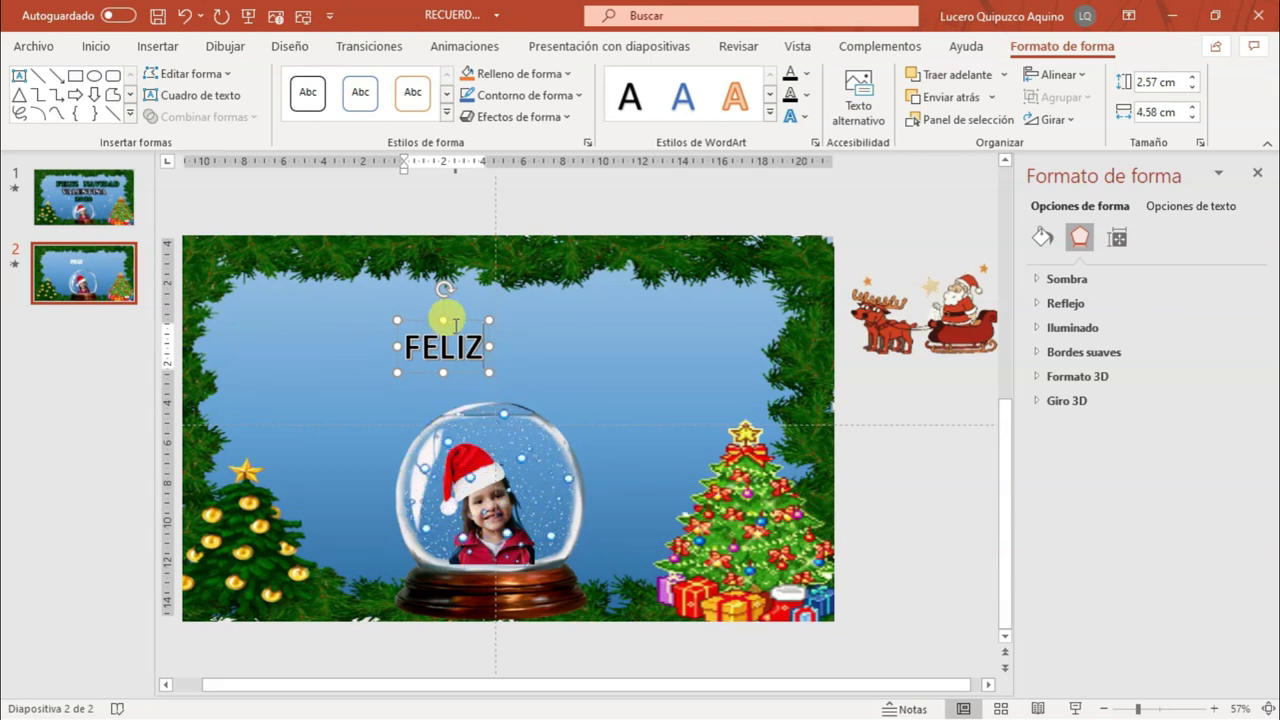
left_click_drag(458, 322, 400, 308)
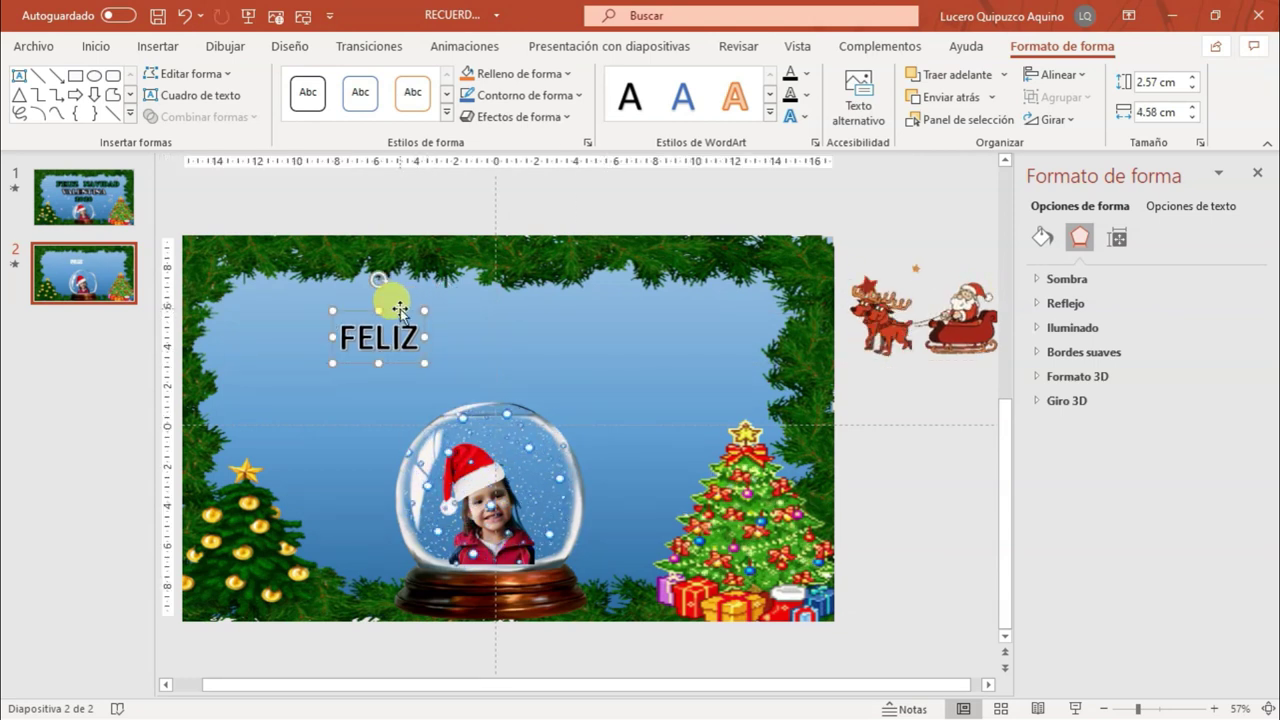
Duplicate the FELIZ box into NAVIDAD and the child's name, lined up to its right
key("ctrl+v")
mouse_move(410, 319)
left_mouse_down()
mouse_move(521, 316)
mouse_move(439, 348)
left_mouse_up()
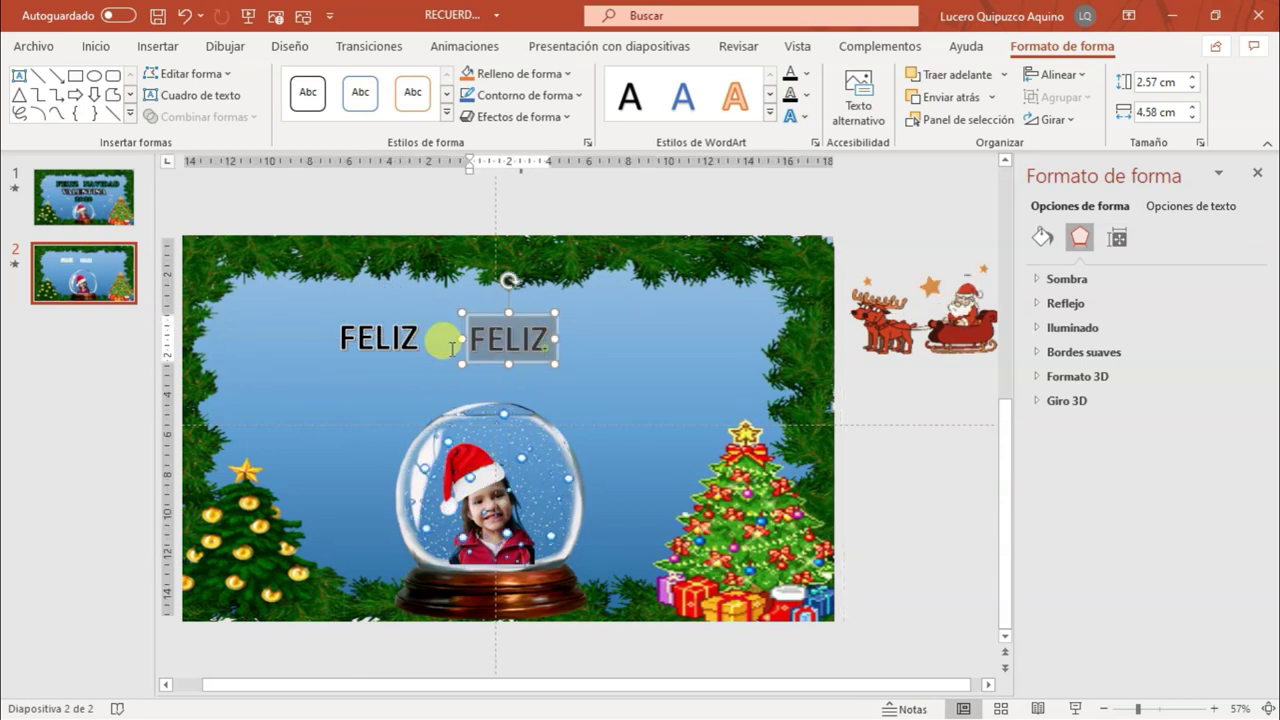
type("NAVIDAD")
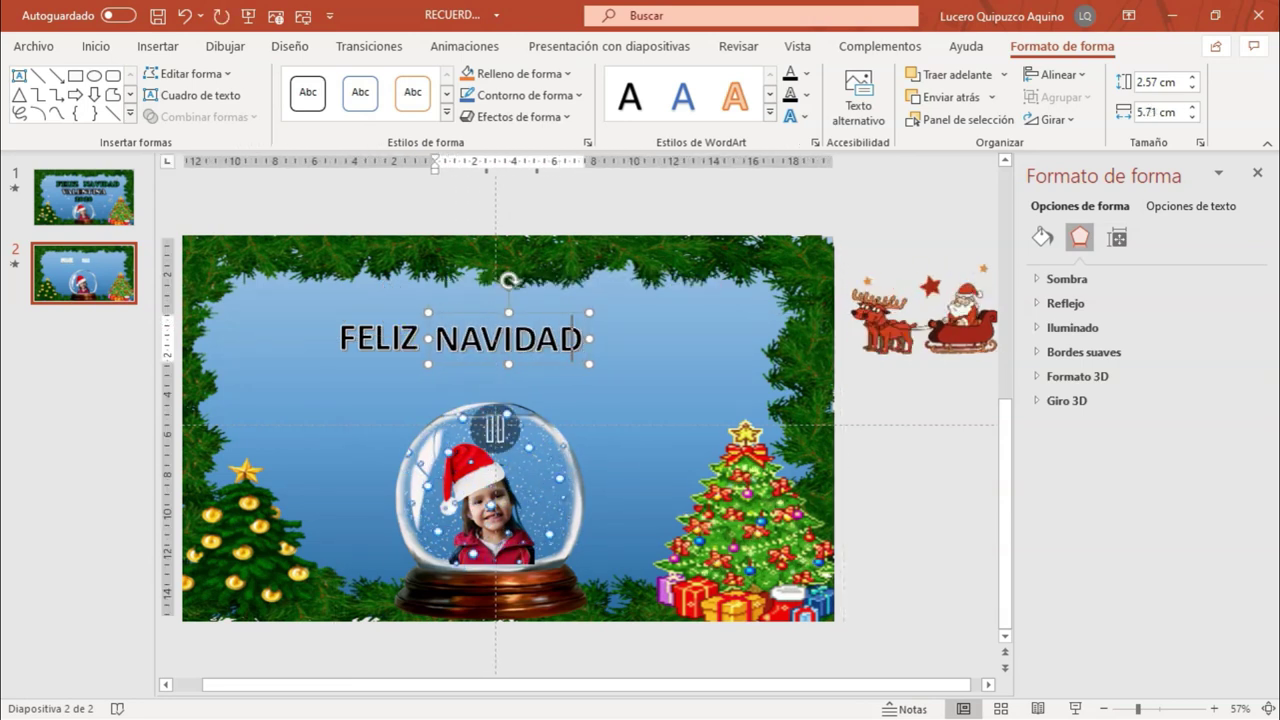
left_click(564, 311)
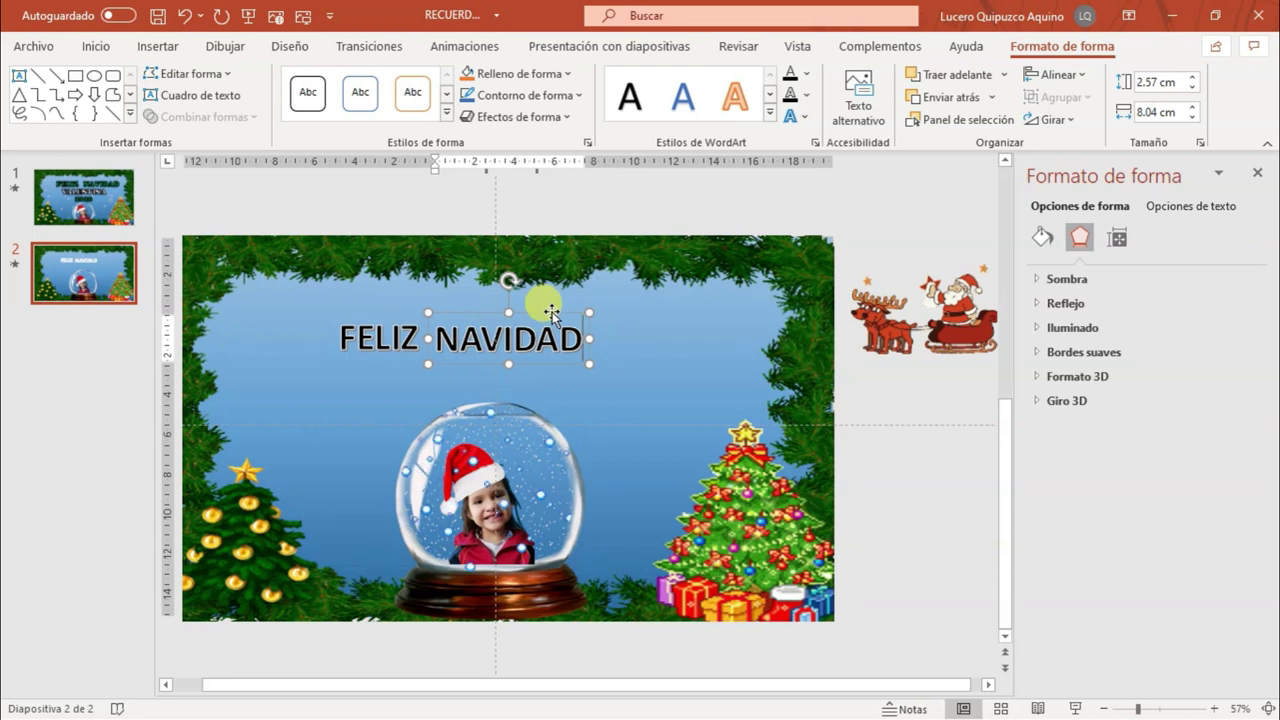
key("ctrl+v")
mouse_move(393, 318)
left_mouse_down()
mouse_move(660, 311)
mouse_move(583, 332)
left_mouse_up()
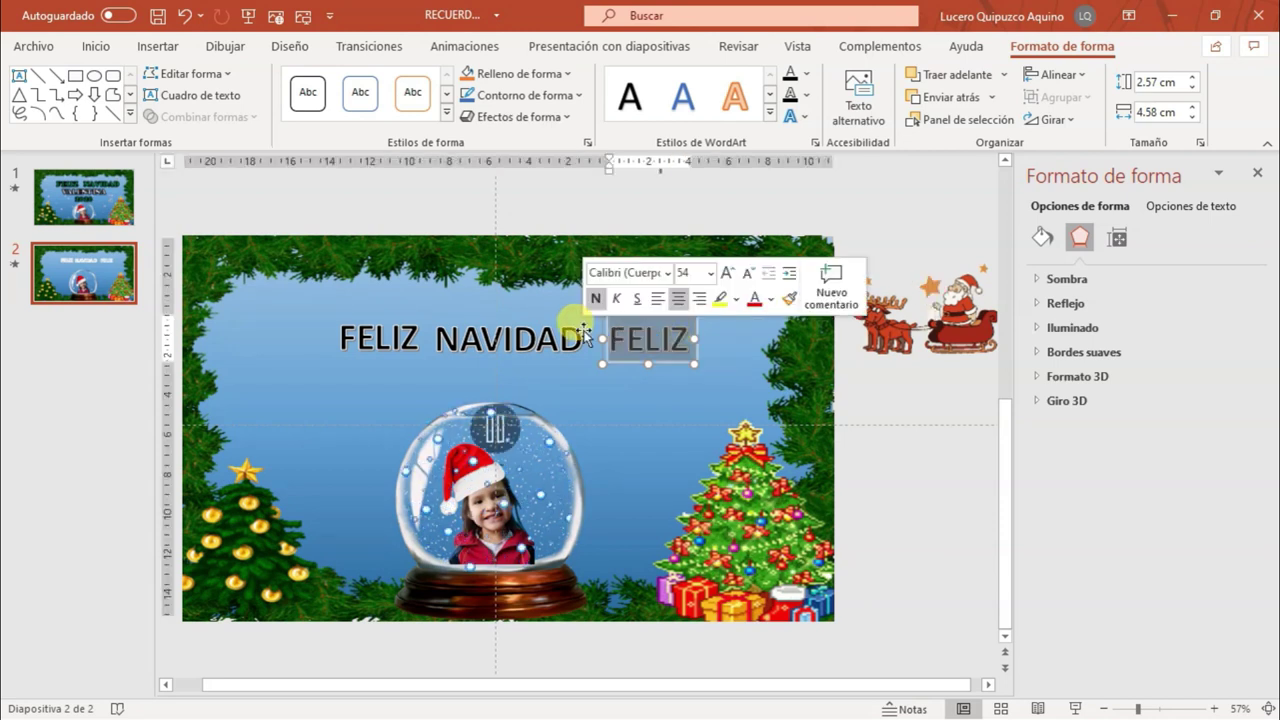
type("AISHA")
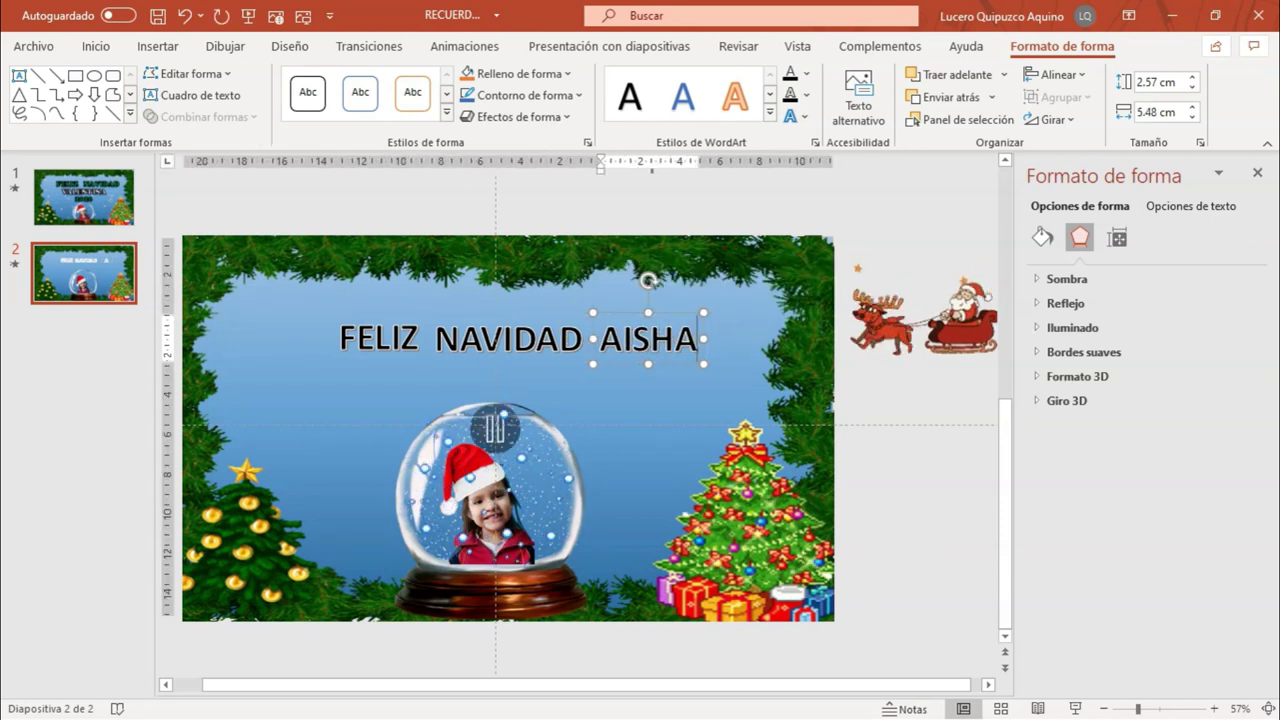
Paste a copy of the FELIZ box centred below the greeting and change its text to 2020
left_click(626, 377)
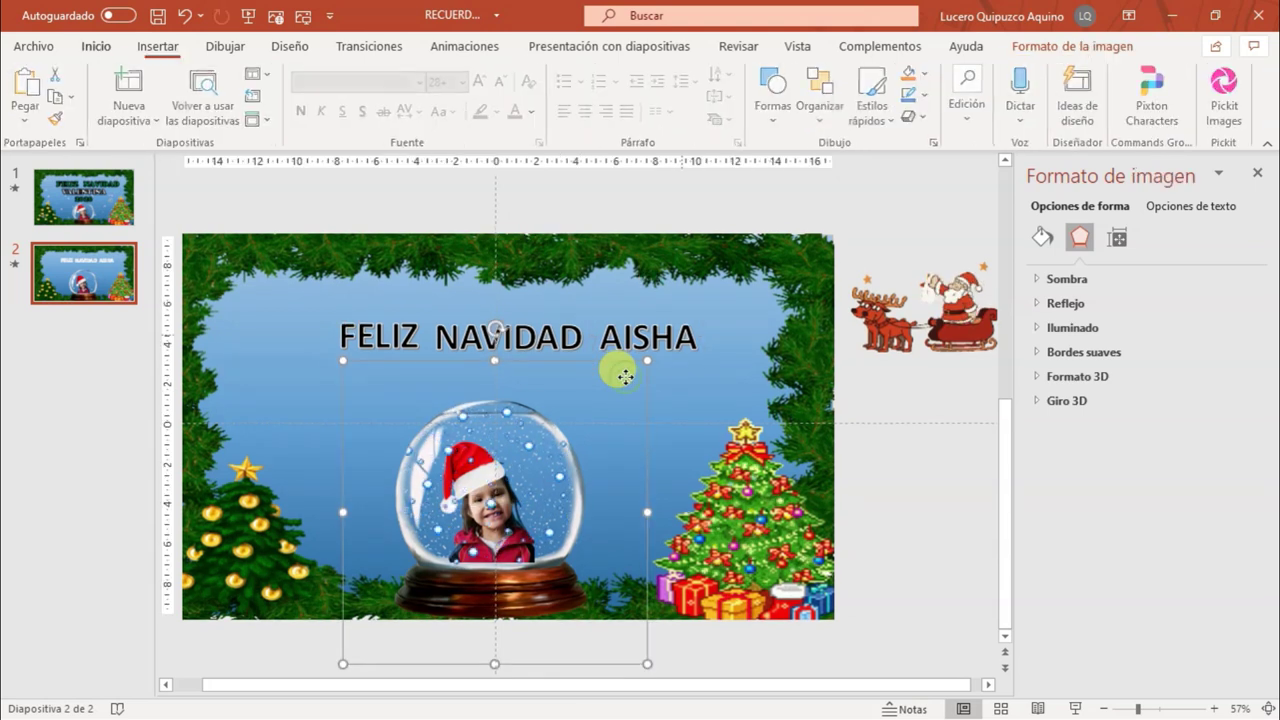
left_click(709, 381)
key("ctrl+v")
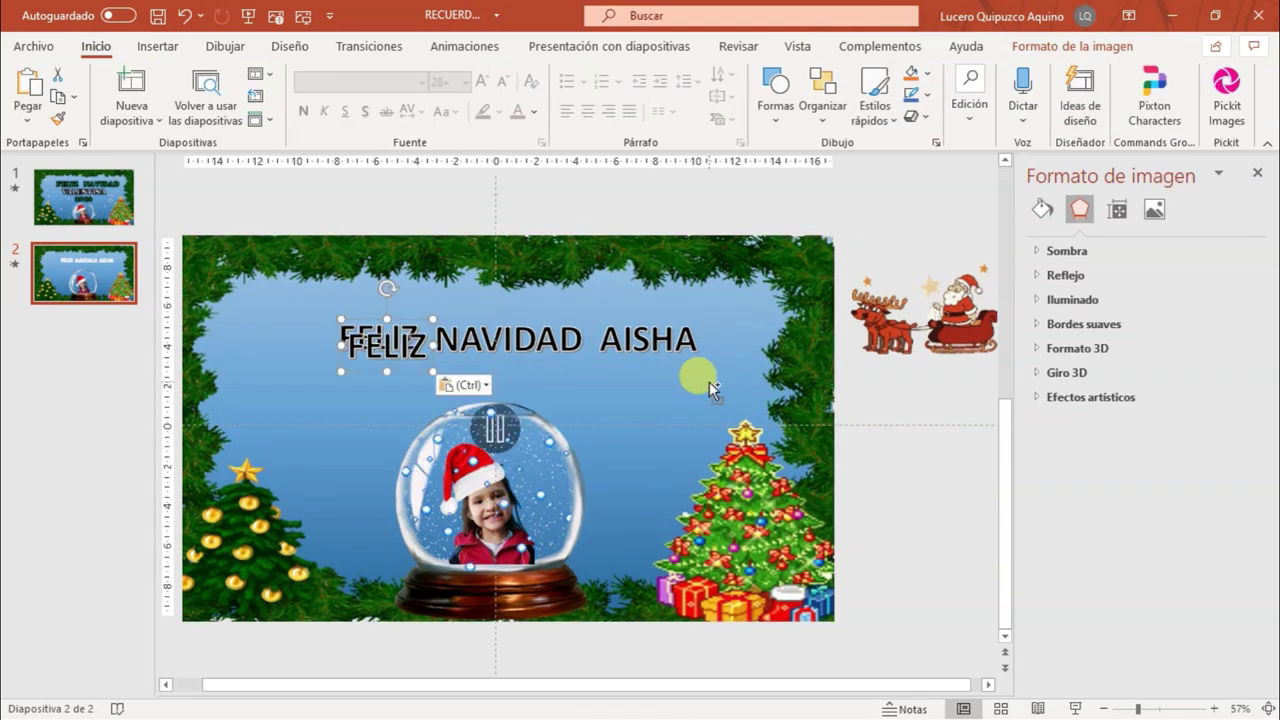
mouse_move(422, 322)
left_mouse_down()
mouse_move(536, 352)
mouse_move(437, 374)
left_mouse_up()
type("2020")
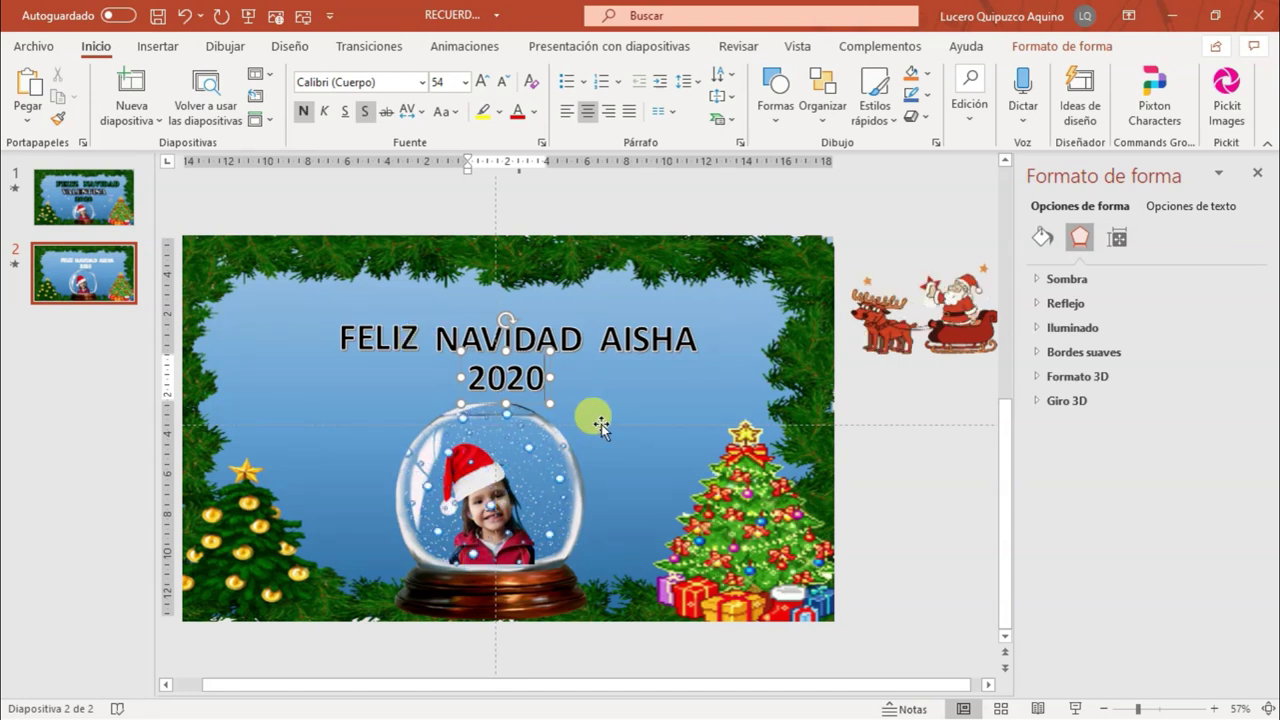
left_click(400, 328)
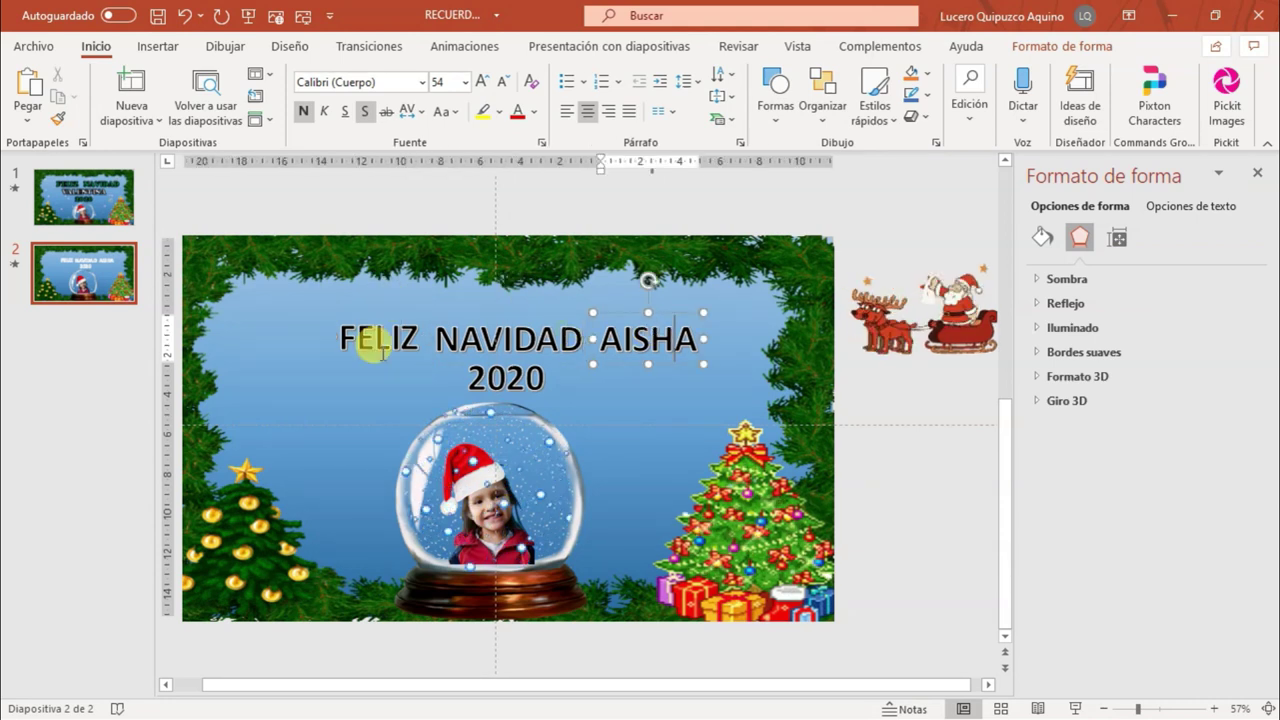
left_click(403, 315)
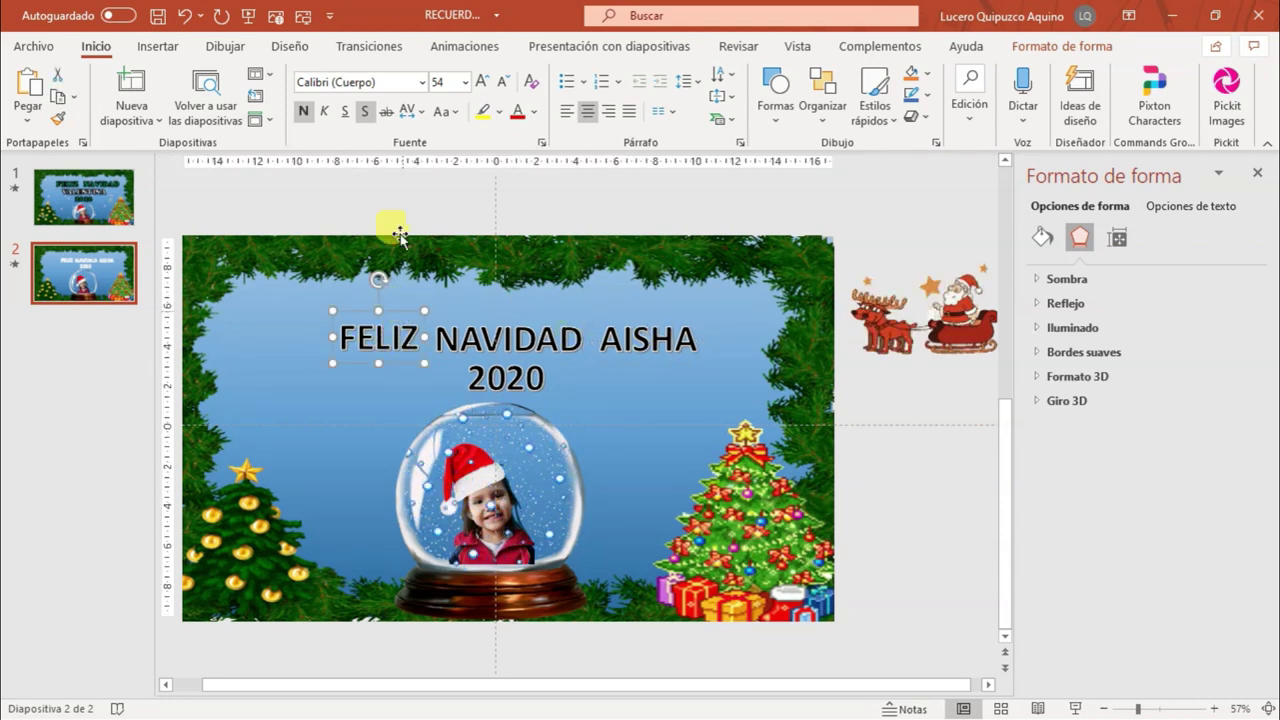
Give FELIZ a Color de fuente emphasis animation and close the background formatting pane
left_click(462, 46)
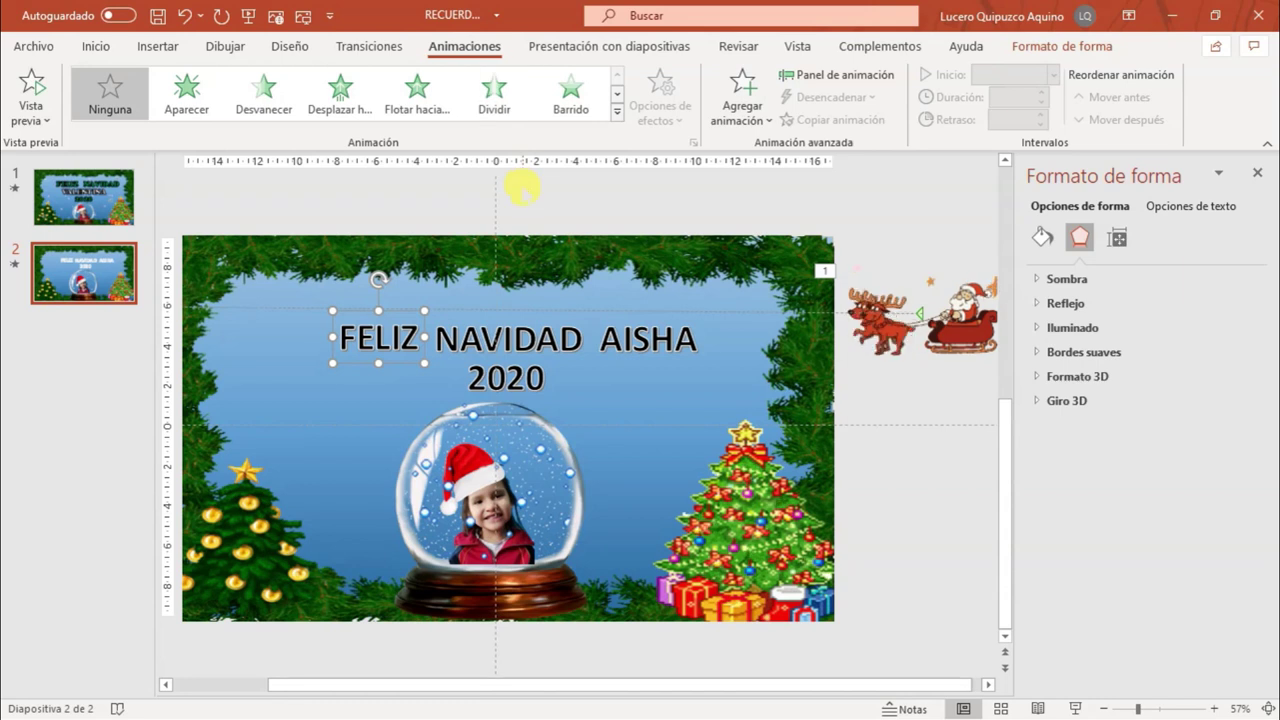
left_click(617, 112)
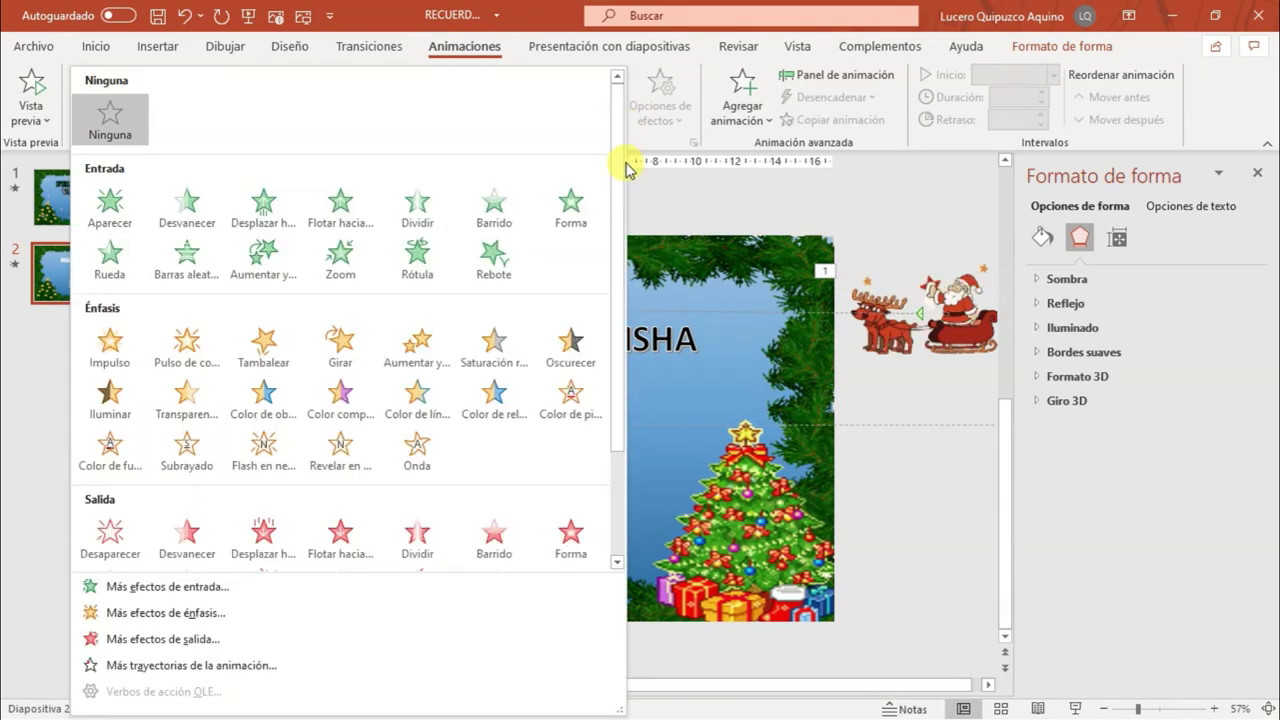
left_click_drag(619, 166, 619, 257)
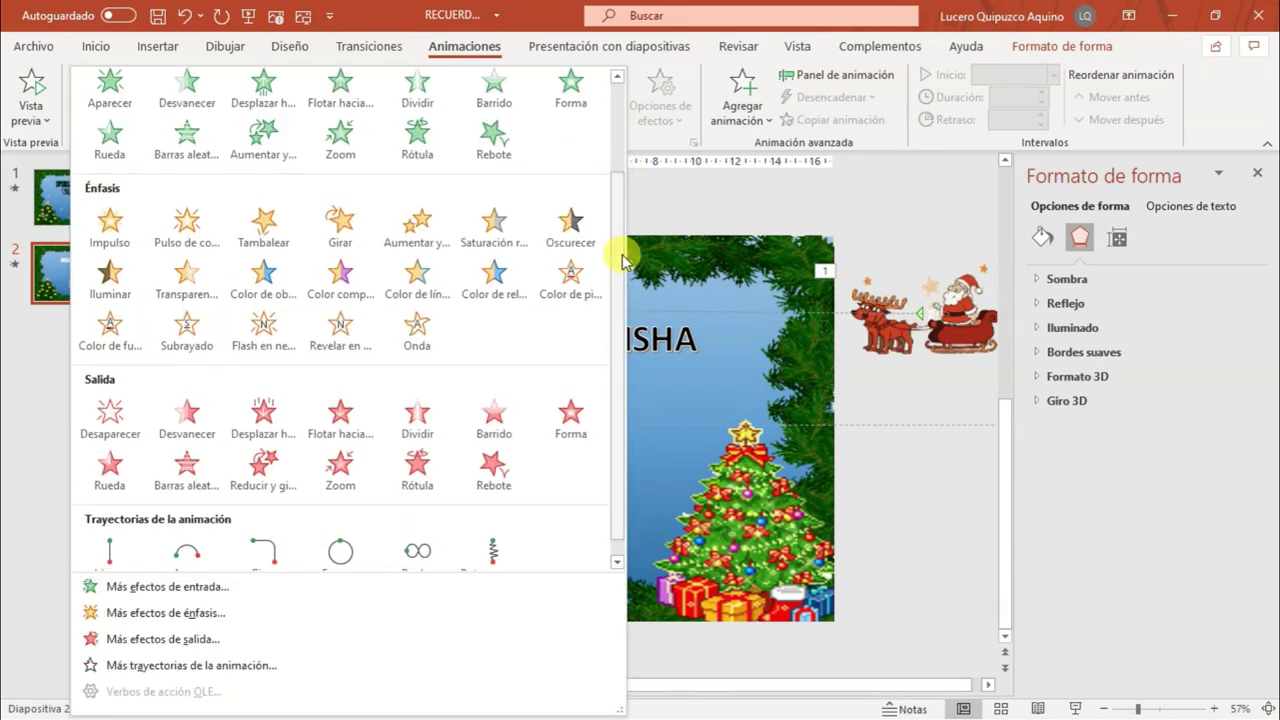
left_click(110, 335)
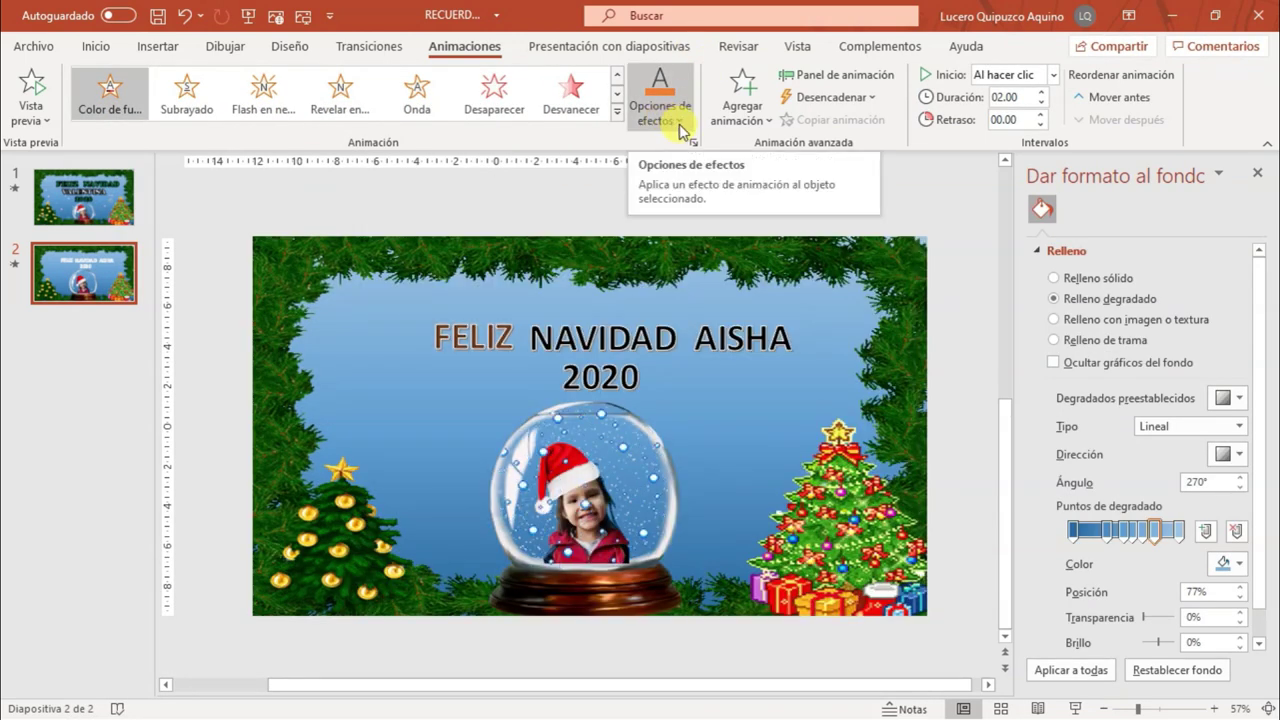
left_click(683, 125)
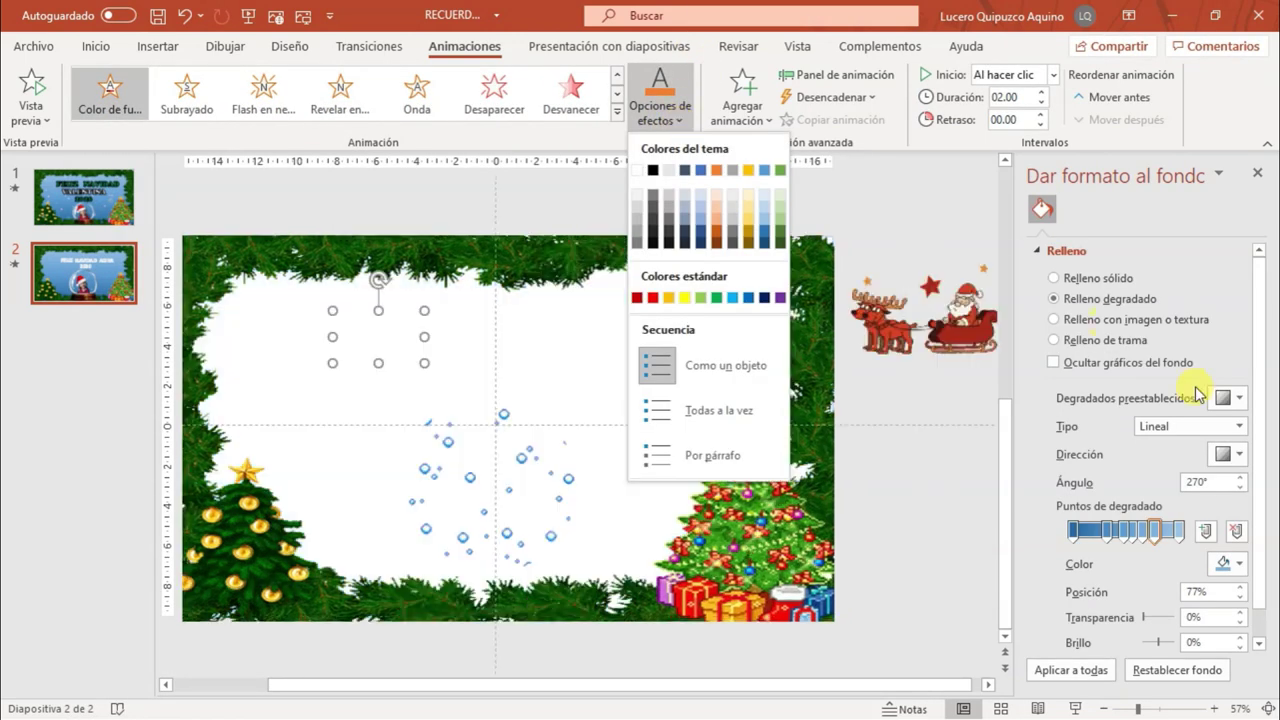
left_click(1262, 174)
left_click(1262, 174)
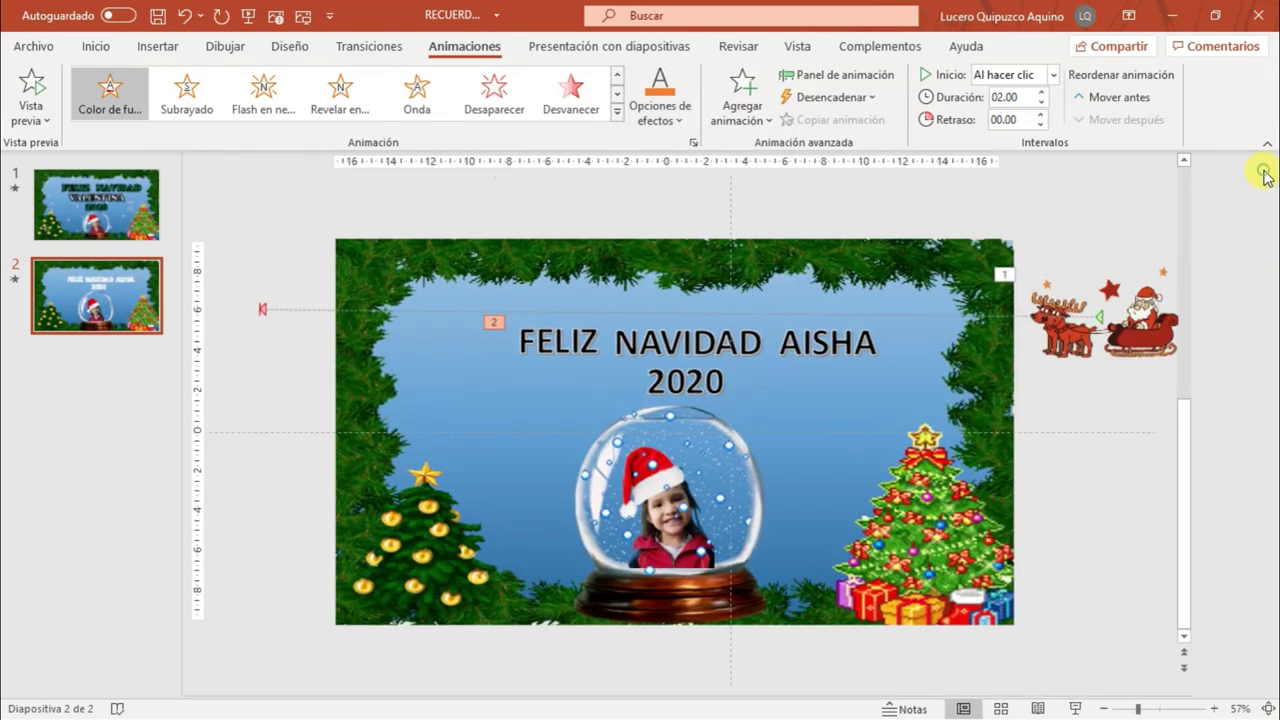
Set the FELIZ Color de fuente animation's colour to light green via the Animation Pane
left_click(798, 80)
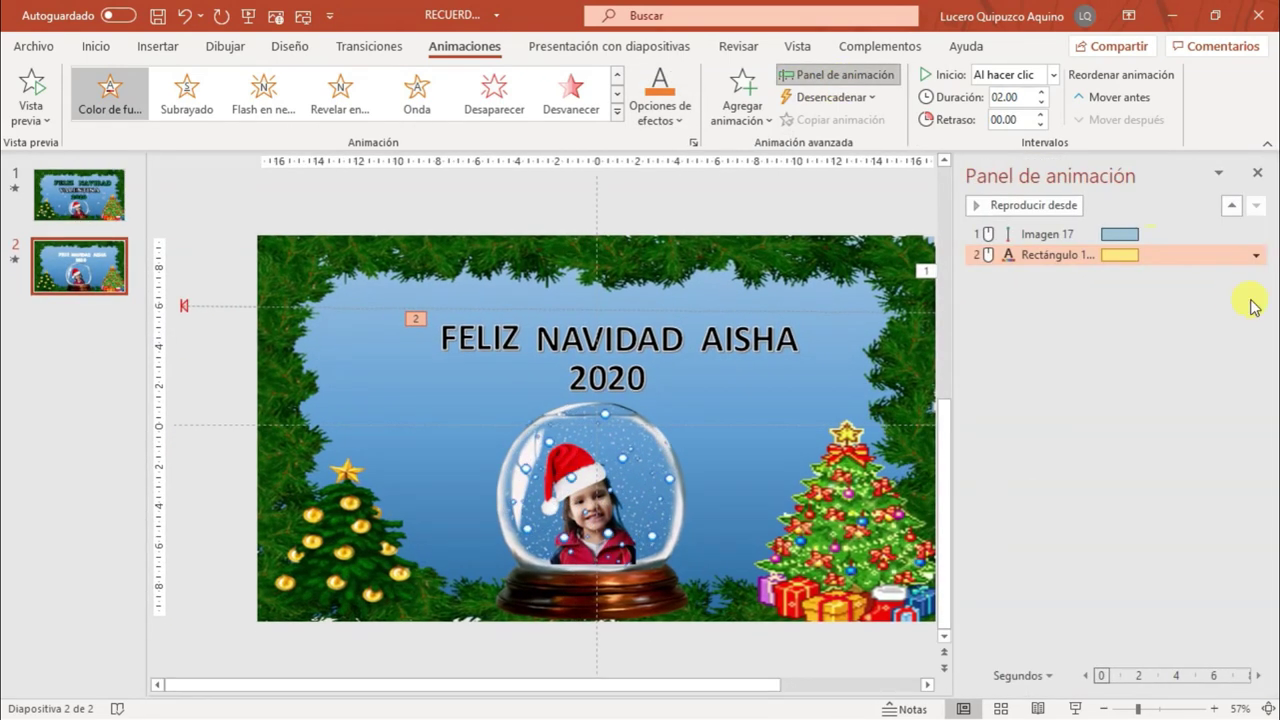
double_click(1084, 256)
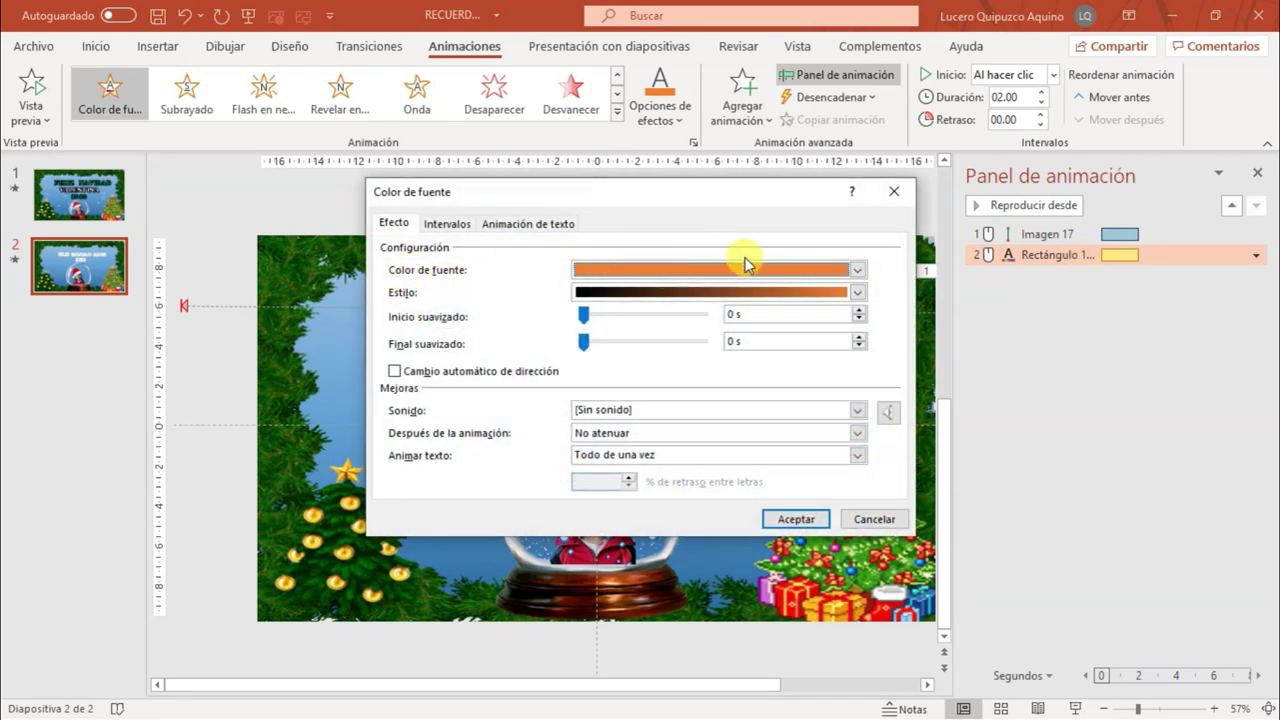
left_click(860, 270)
left_click(860, 270)
left_click(860, 270)
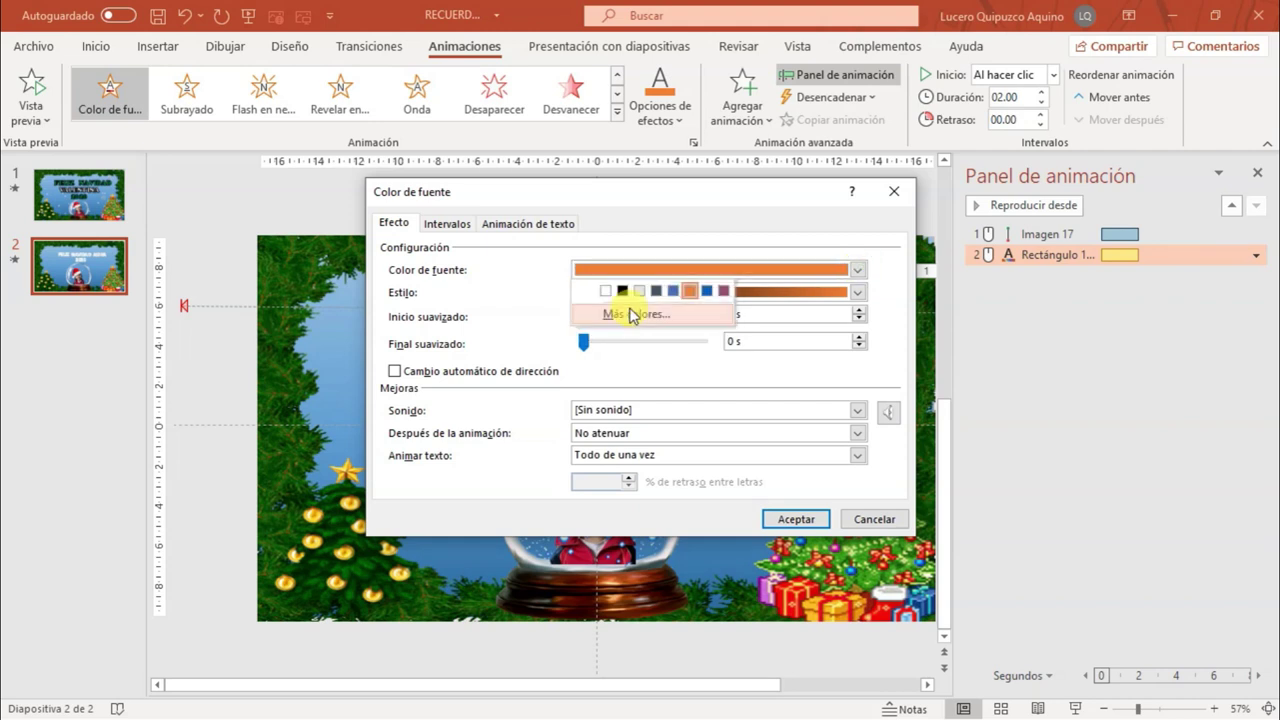
left_click(632, 314)
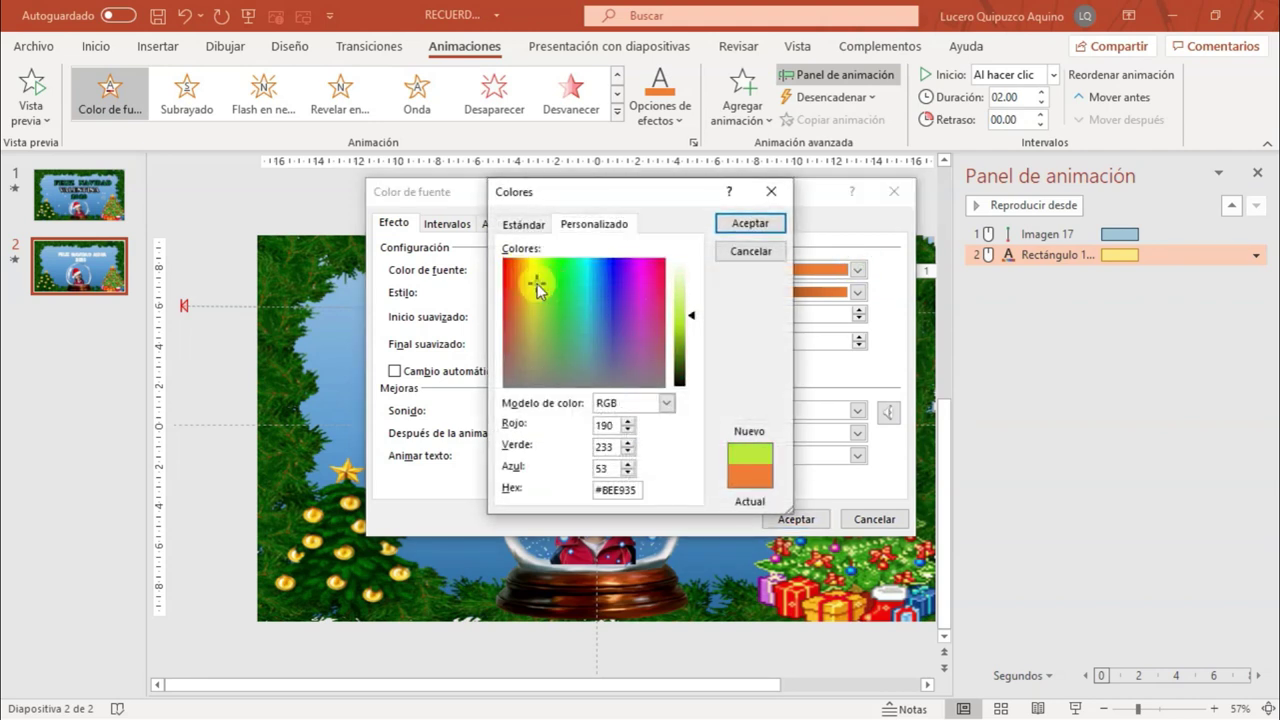
left_click(746, 223)
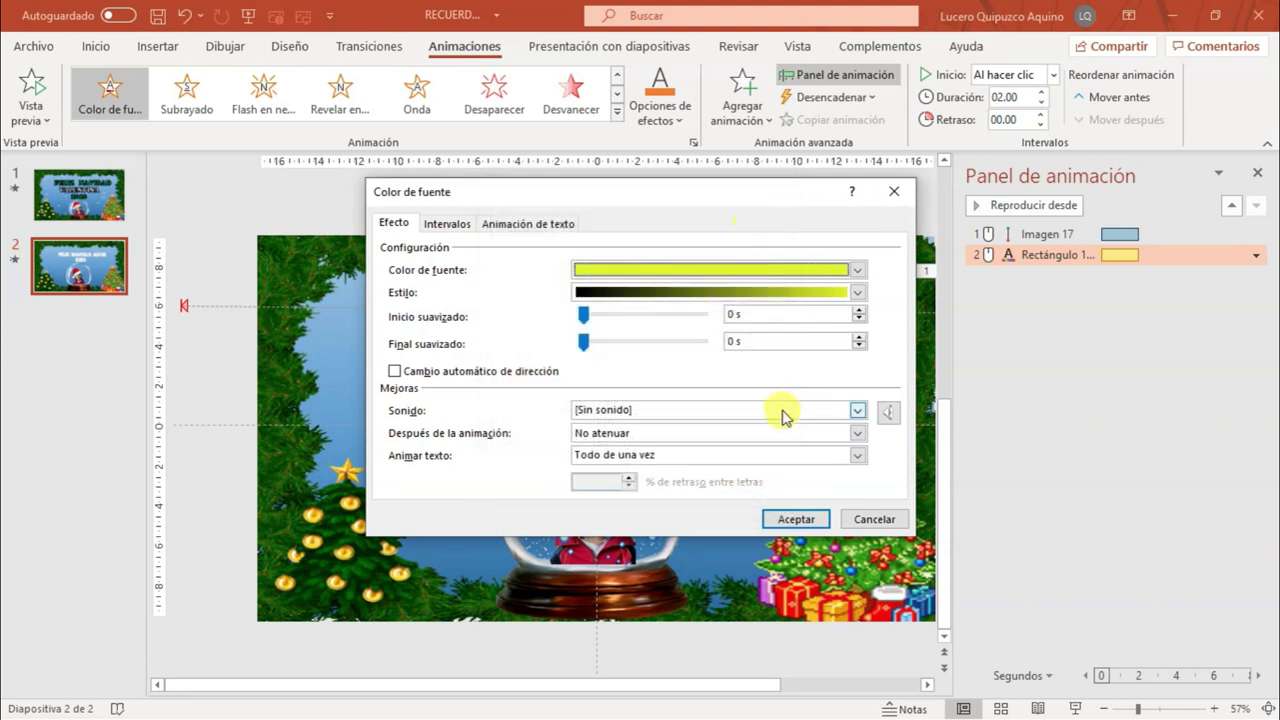
left_click(797, 519)
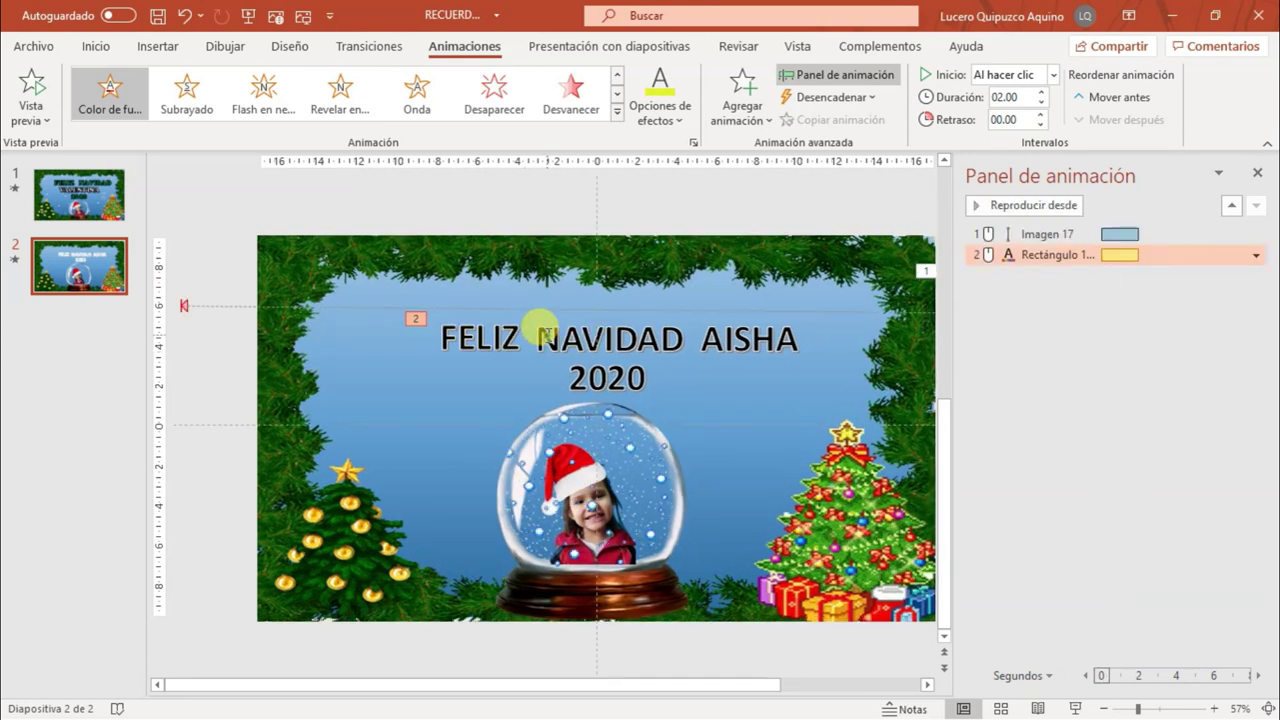
Add a Font Color emphasis to NAVIDAD that turns it bright red, picked via More Colors
left_click(578, 322)
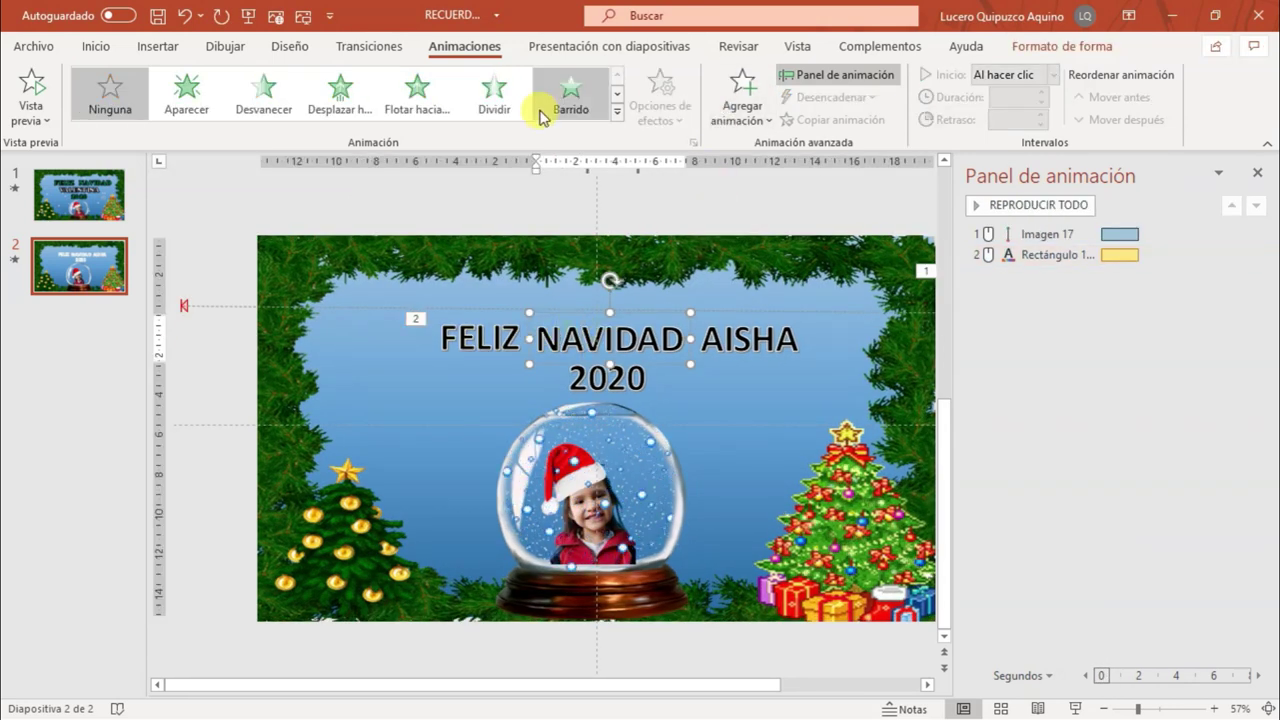
left_click(616, 118)
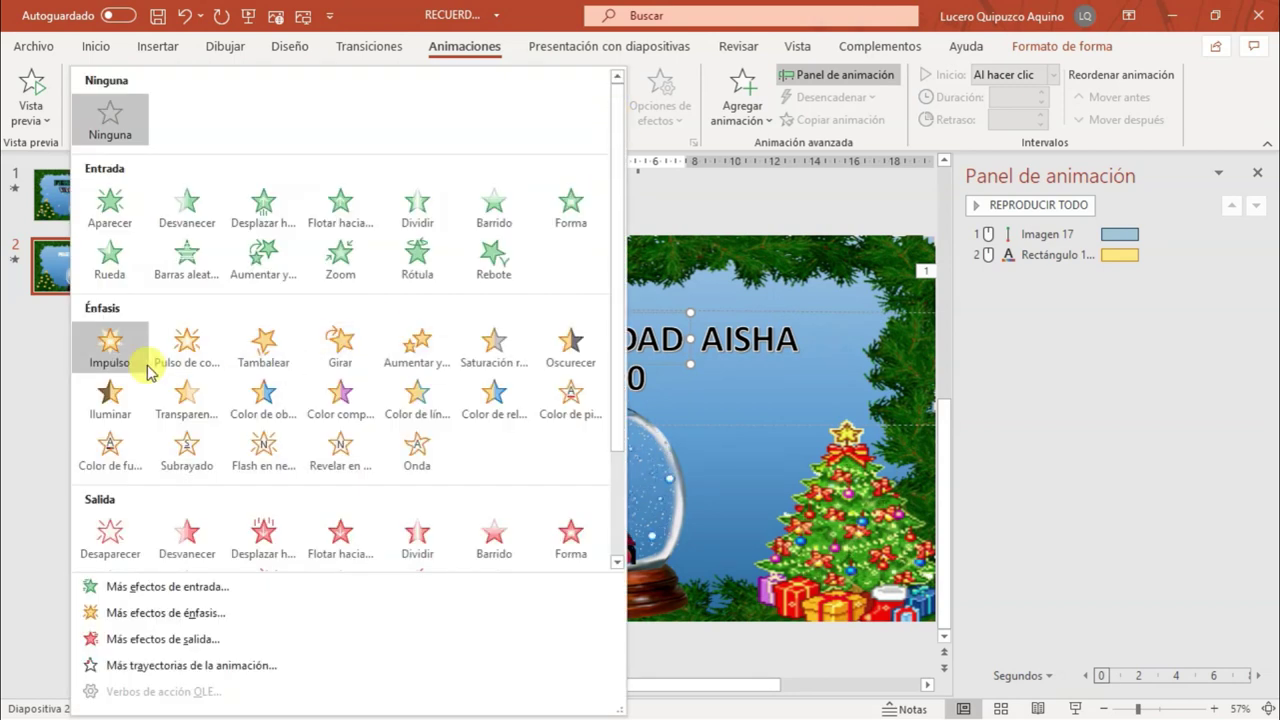
left_click(110, 455)
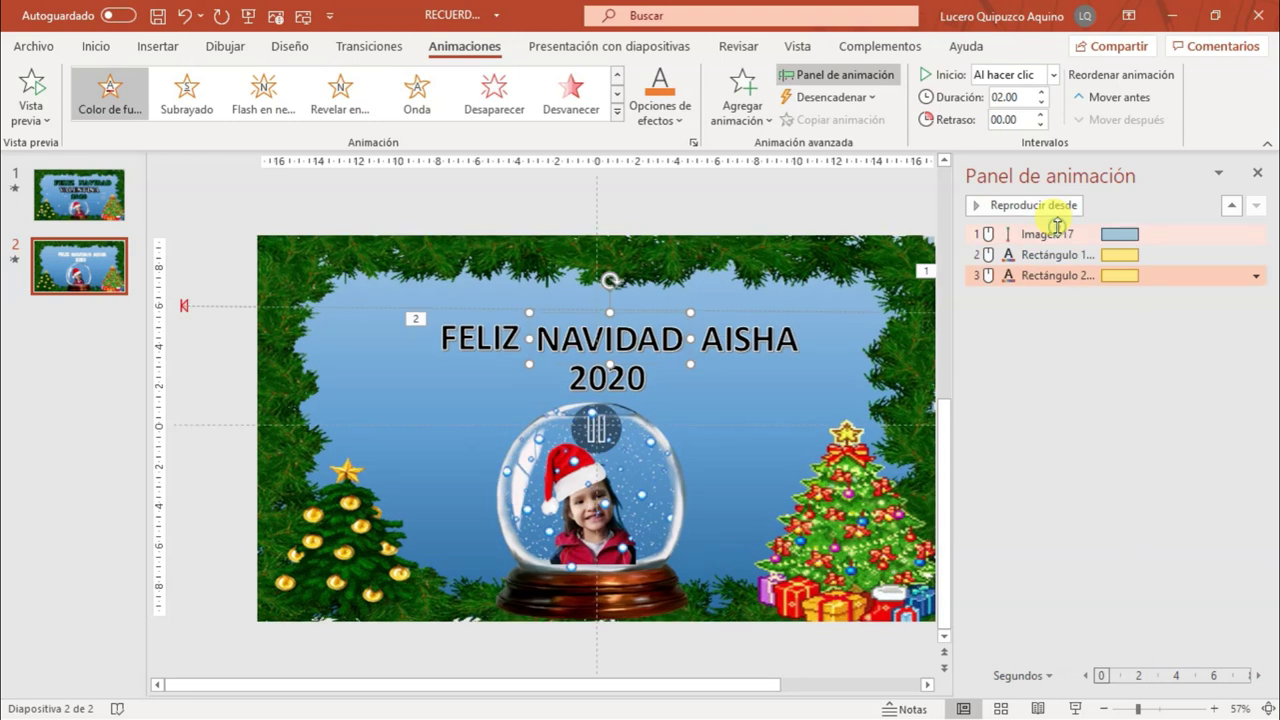
double_click(1065, 279)
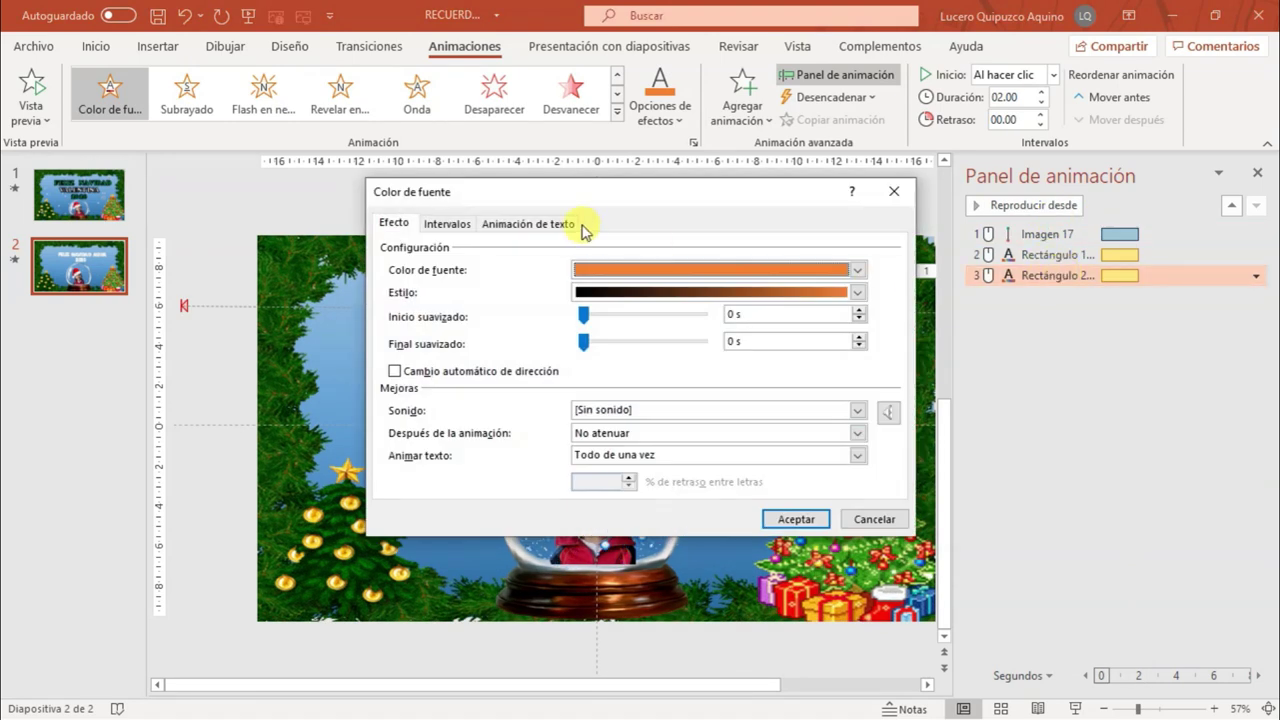
left_click(743, 272)
left_click(625, 339)
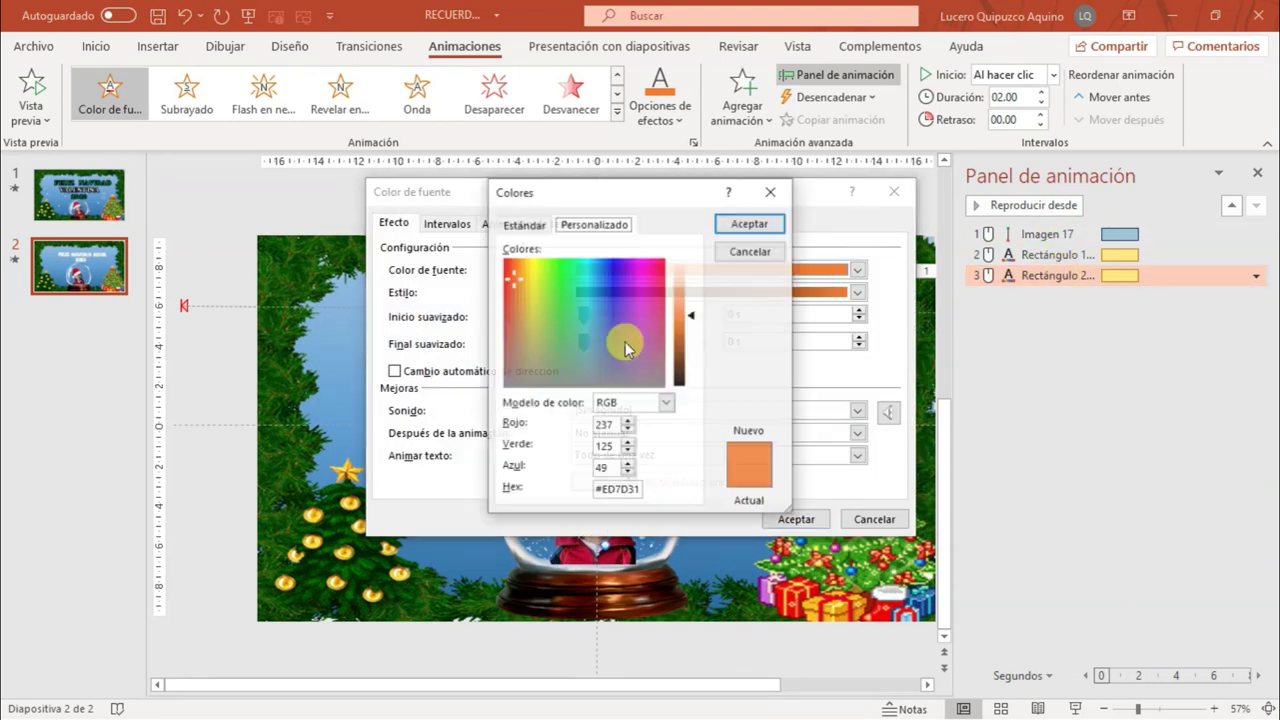
left_click(622, 275)
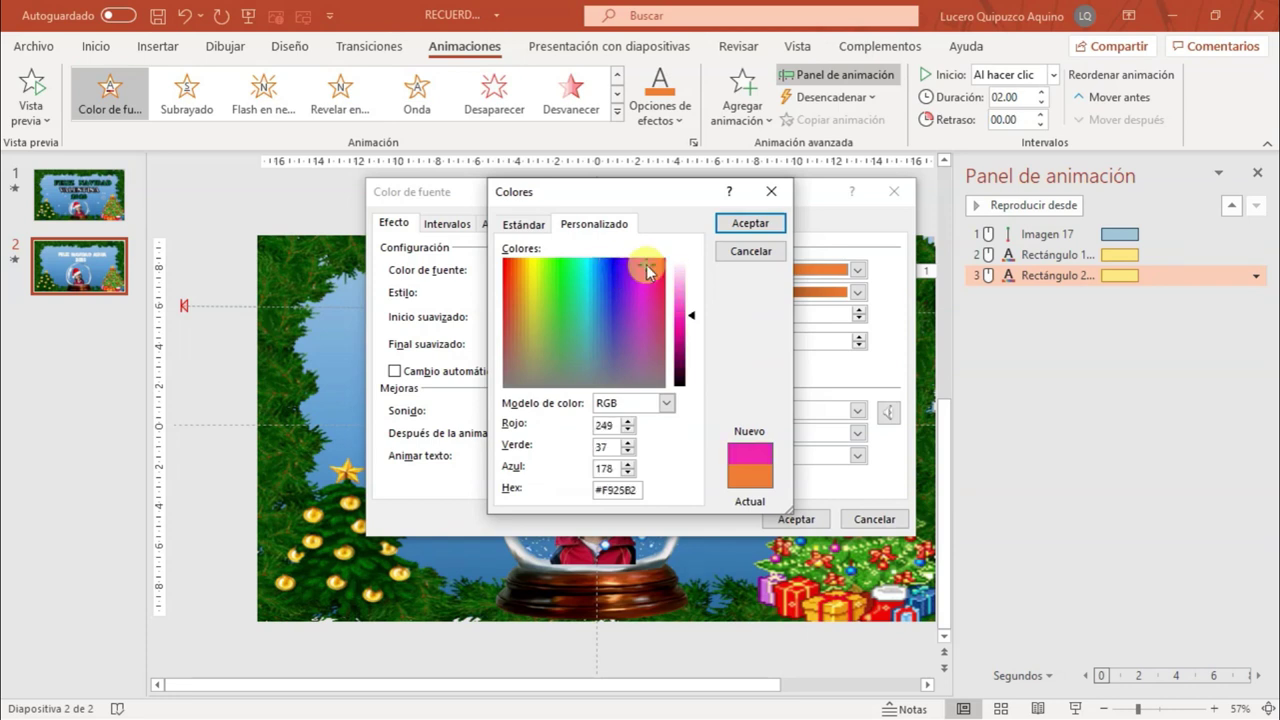
left_click_drag(544, 294, 488, 252)
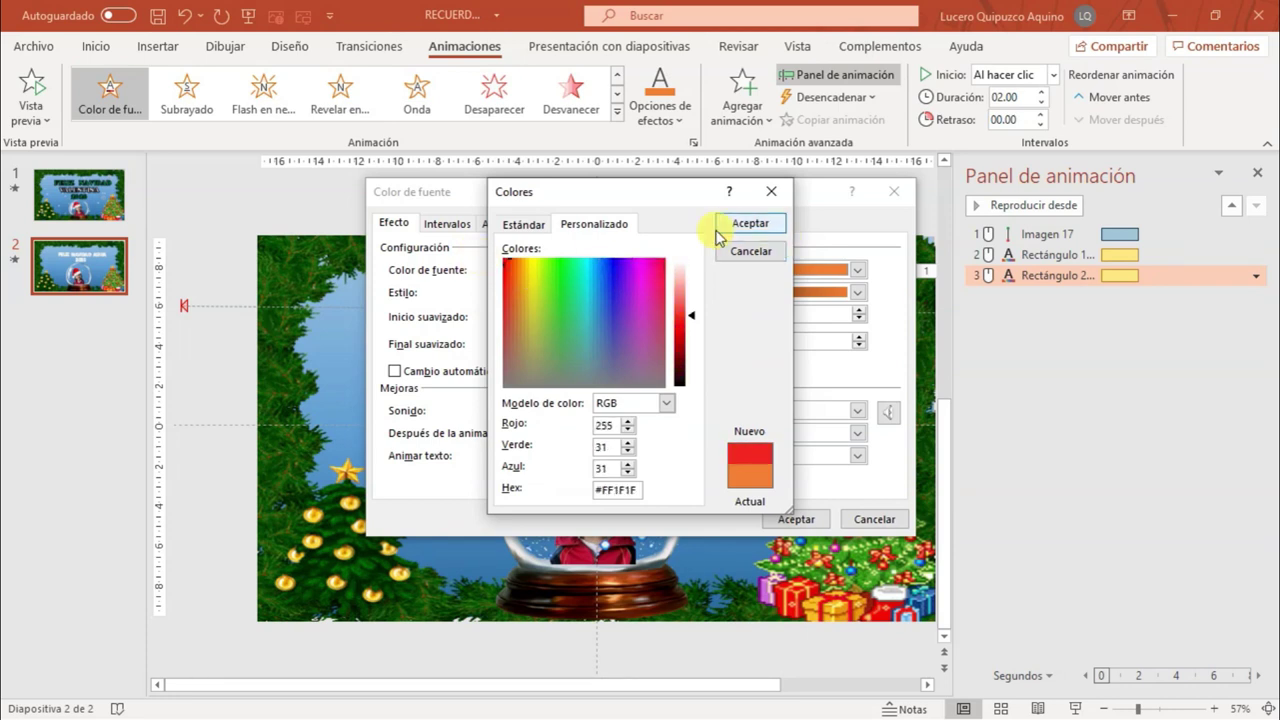
left_click(748, 224)
left_click(797, 515)
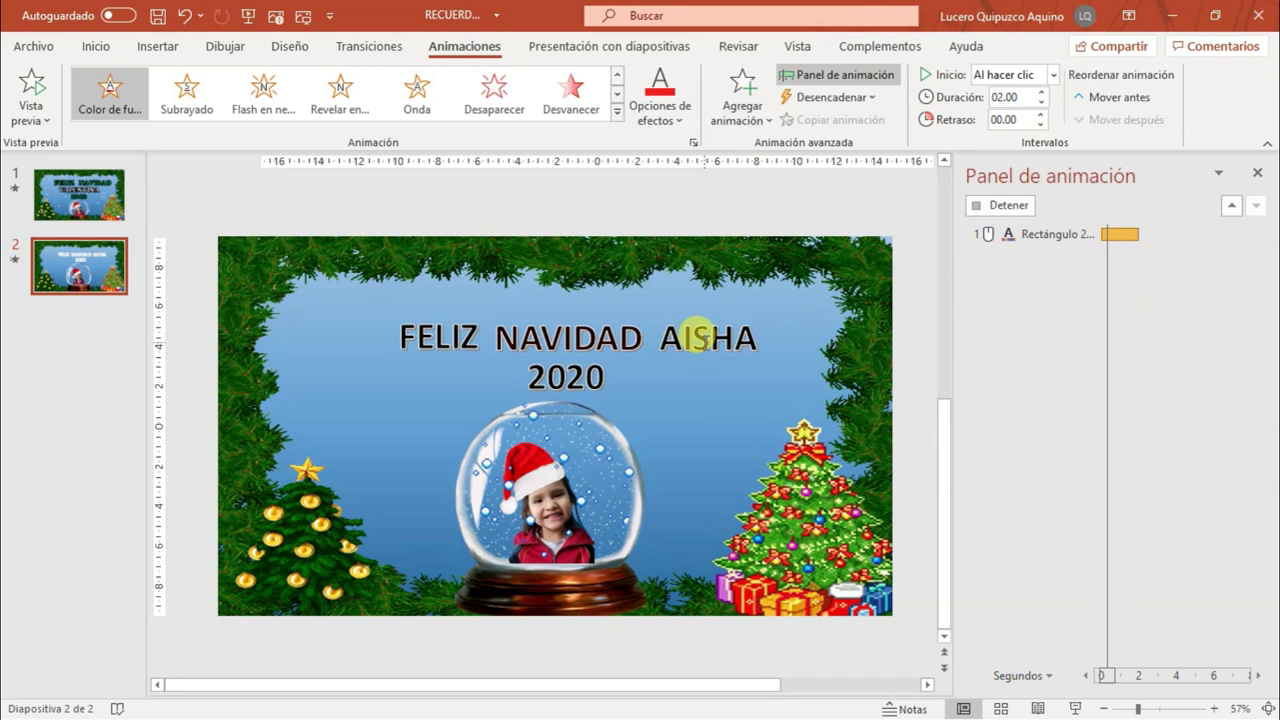
Add a Font Color emphasis to AISHA that turns it cyan (#43DBDB)
left_click(735, 336)
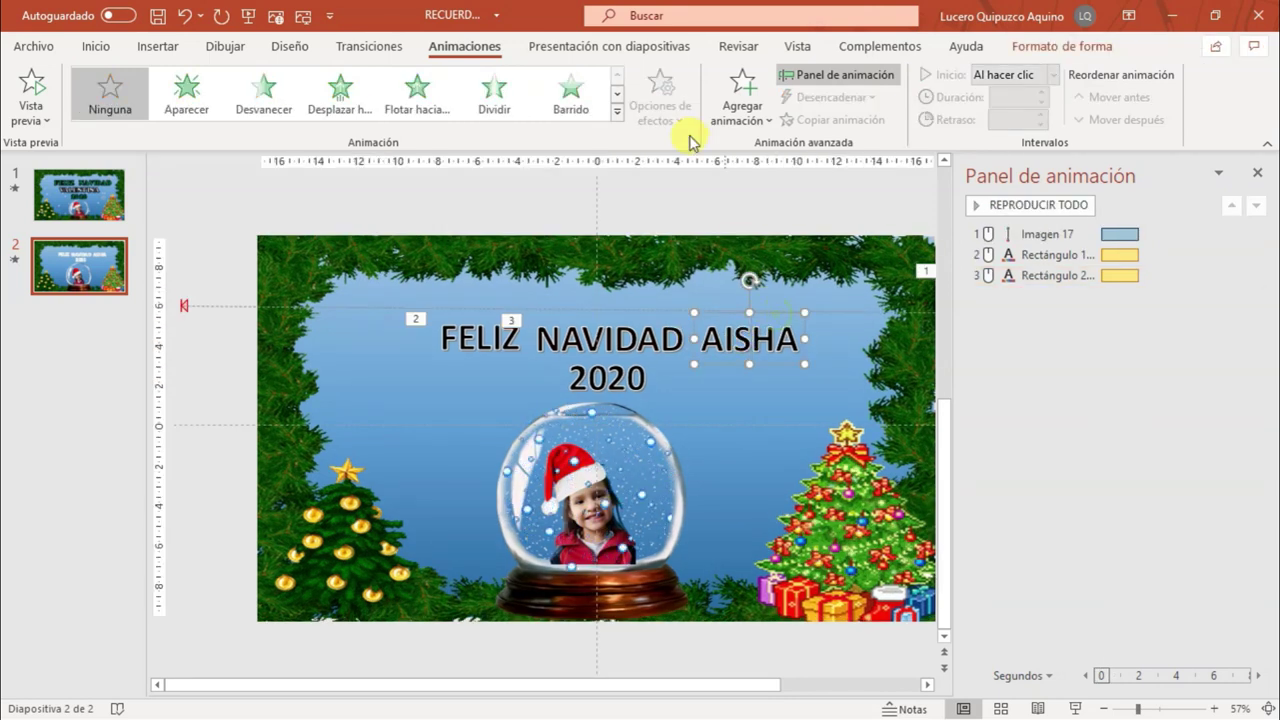
left_click(617, 112)
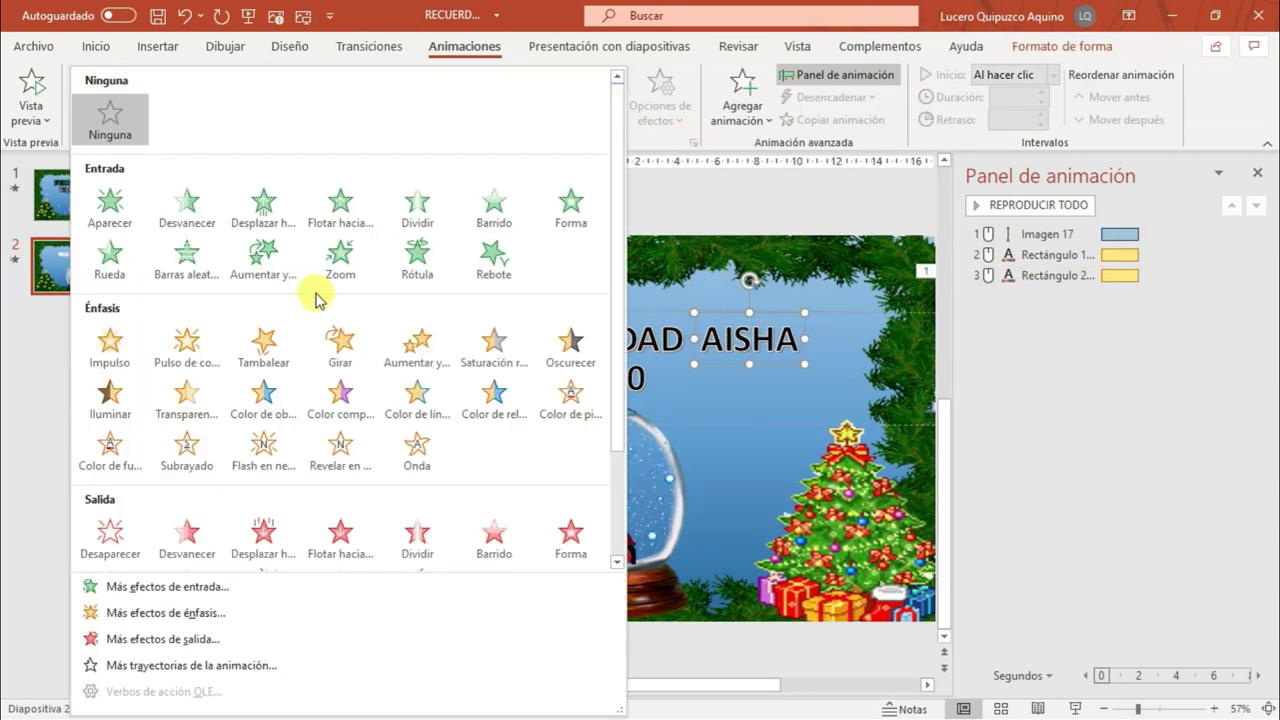
left_click(125, 455)
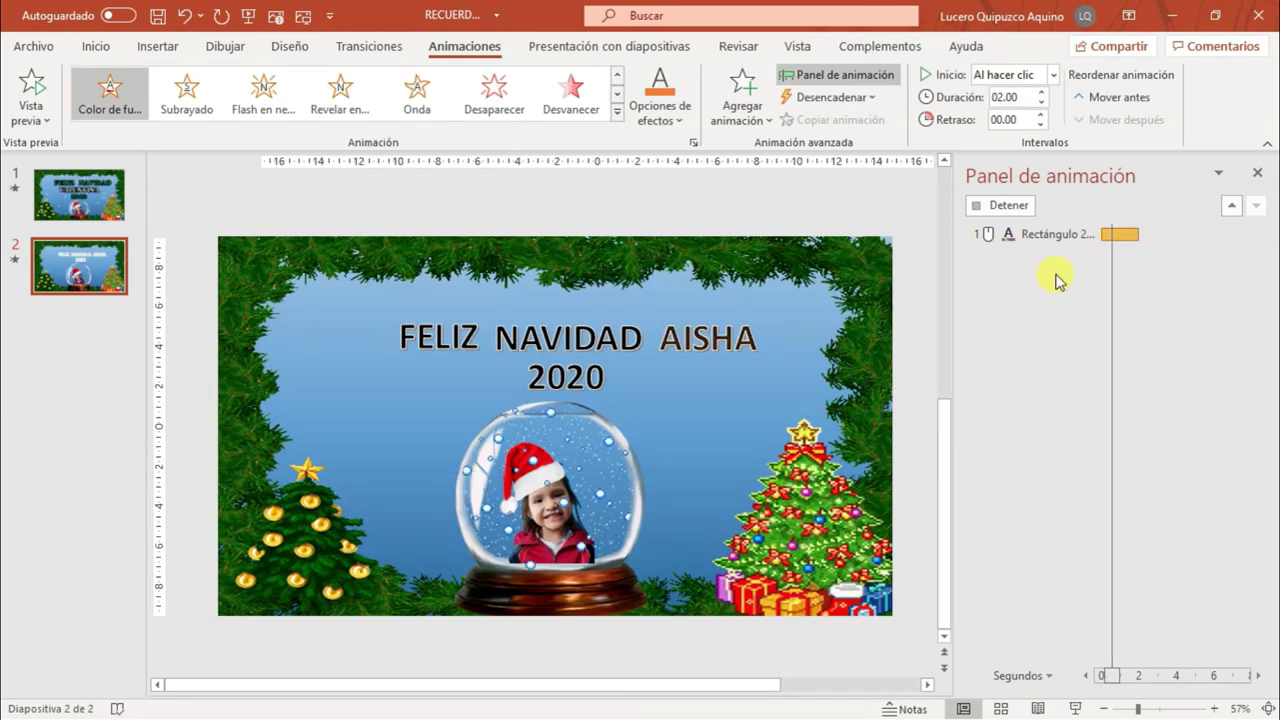
double_click(1057, 295)
left_click(628, 270)
left_click(635, 337)
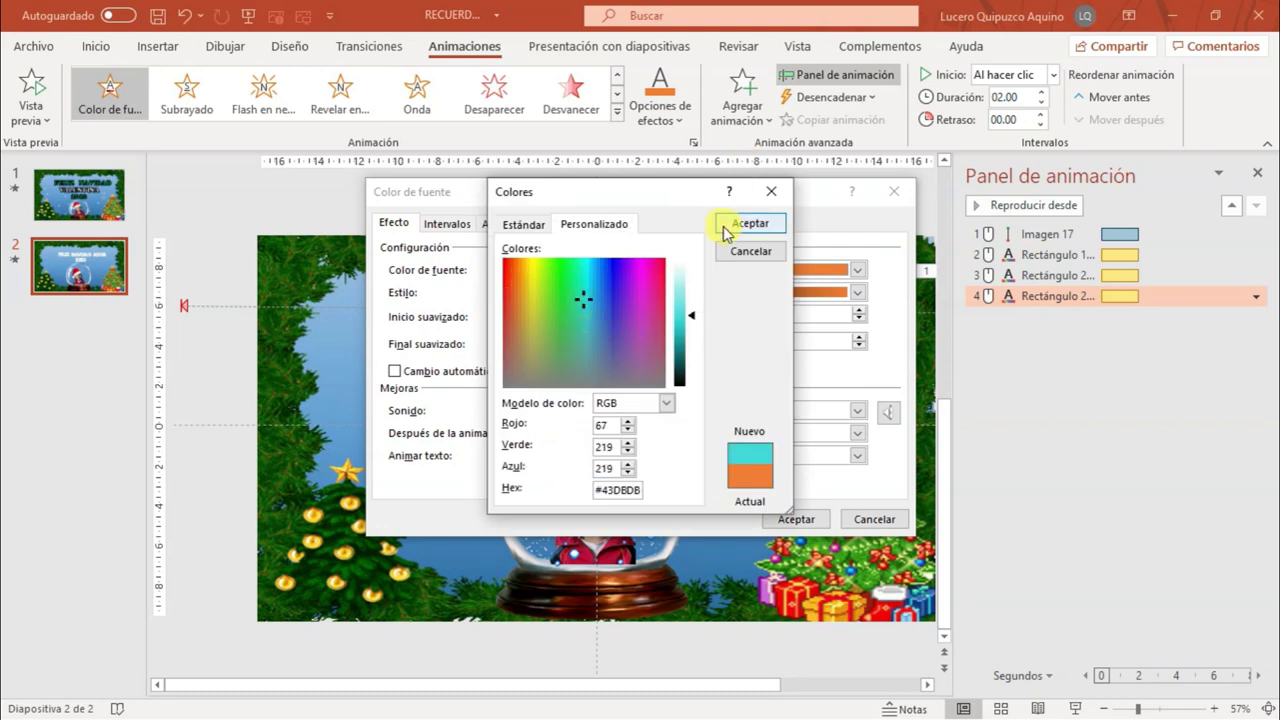
left_click(726, 226)
left_click(796, 518)
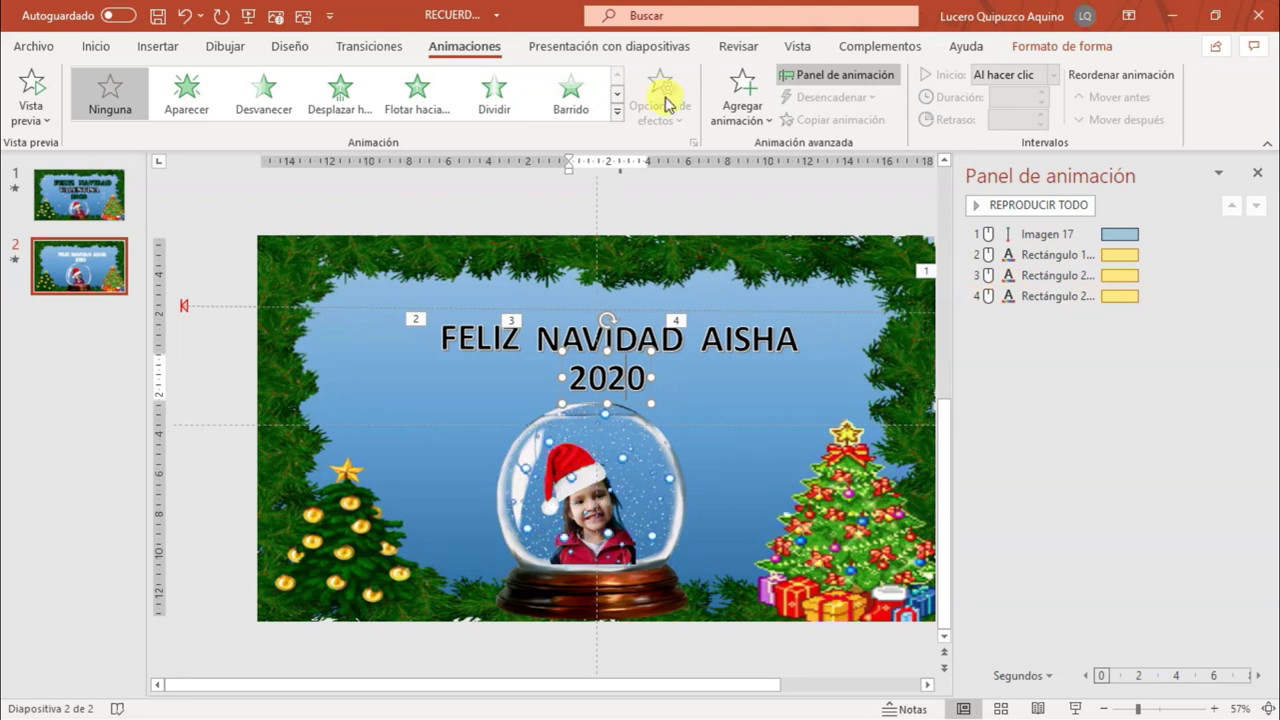
Add a Font Color emphasis to 2020 and set its effect colour to yellow
left_click(617, 117)
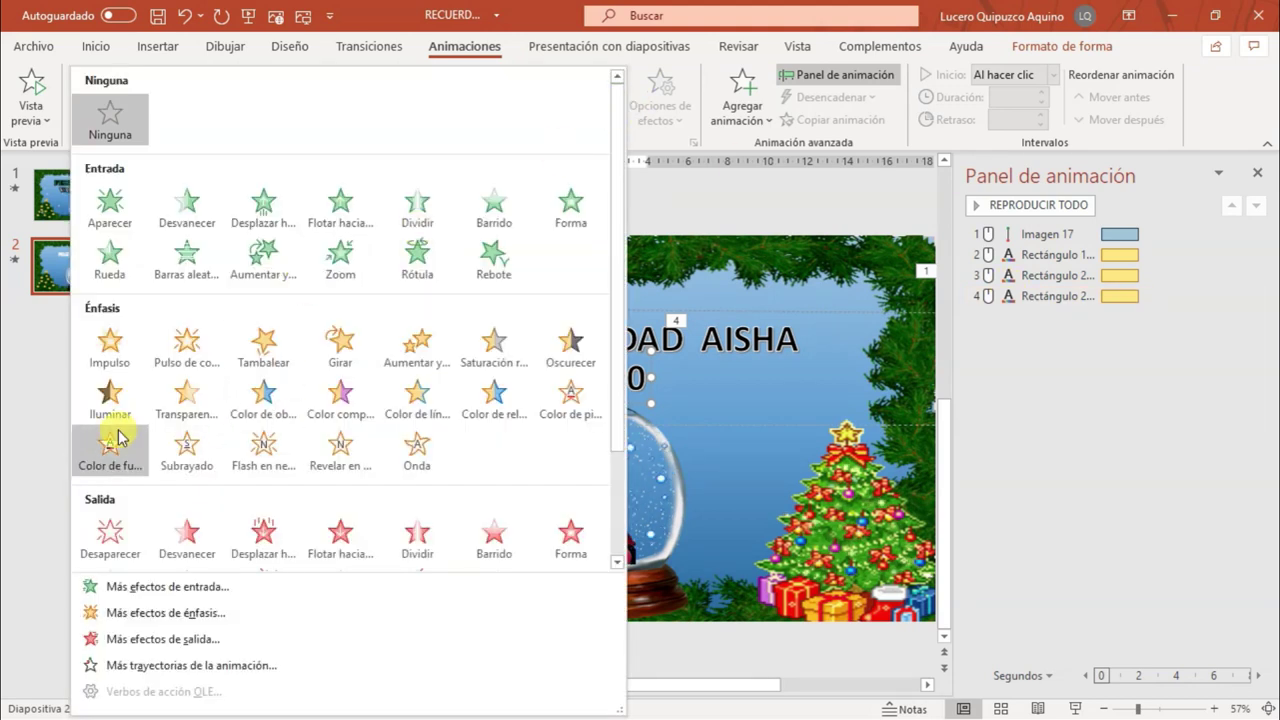
left_click(115, 443)
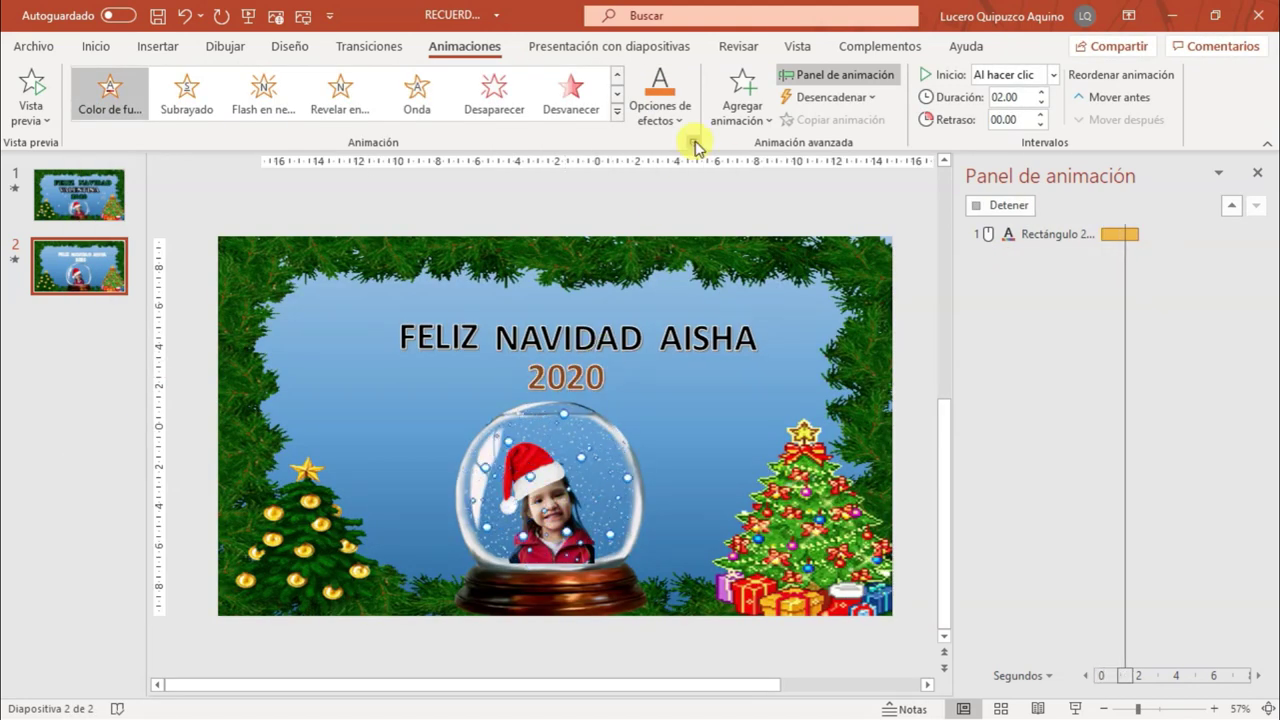
left_click(660, 118)
left_click(684, 295)
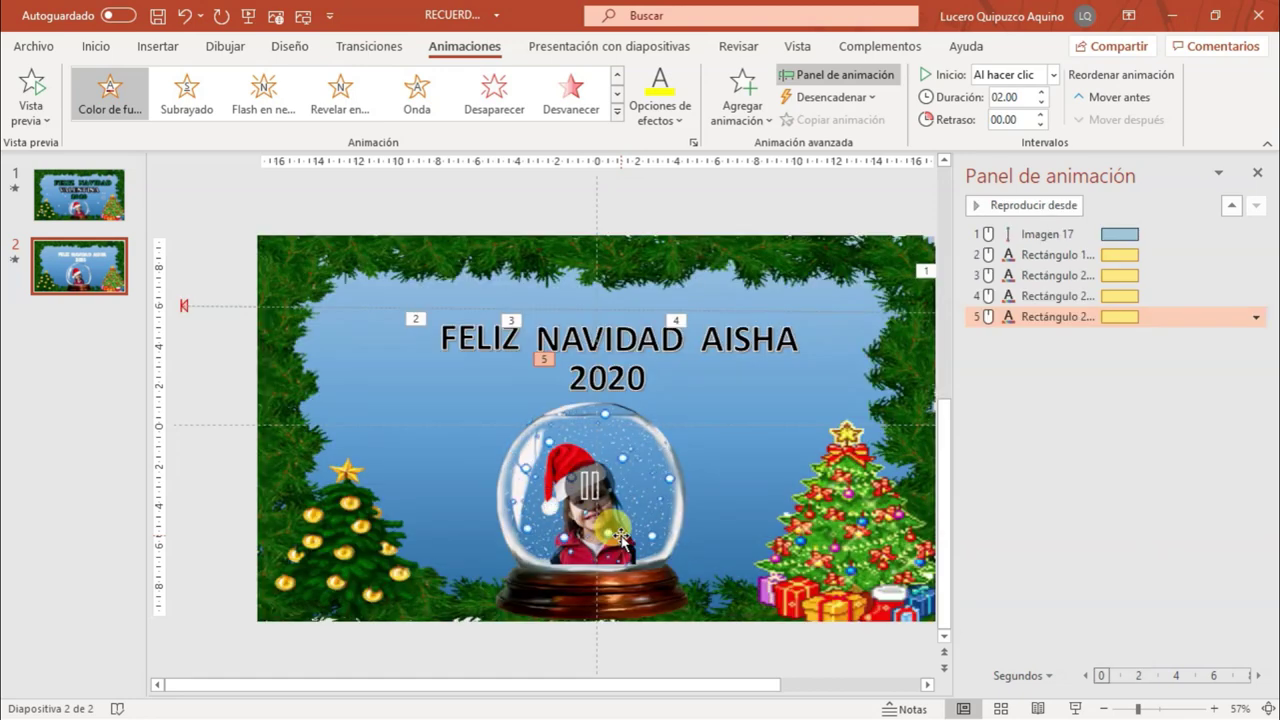
Select the sleigh picture's motion animation, then view slide 1 and return to slide 2
left_click(925, 275)
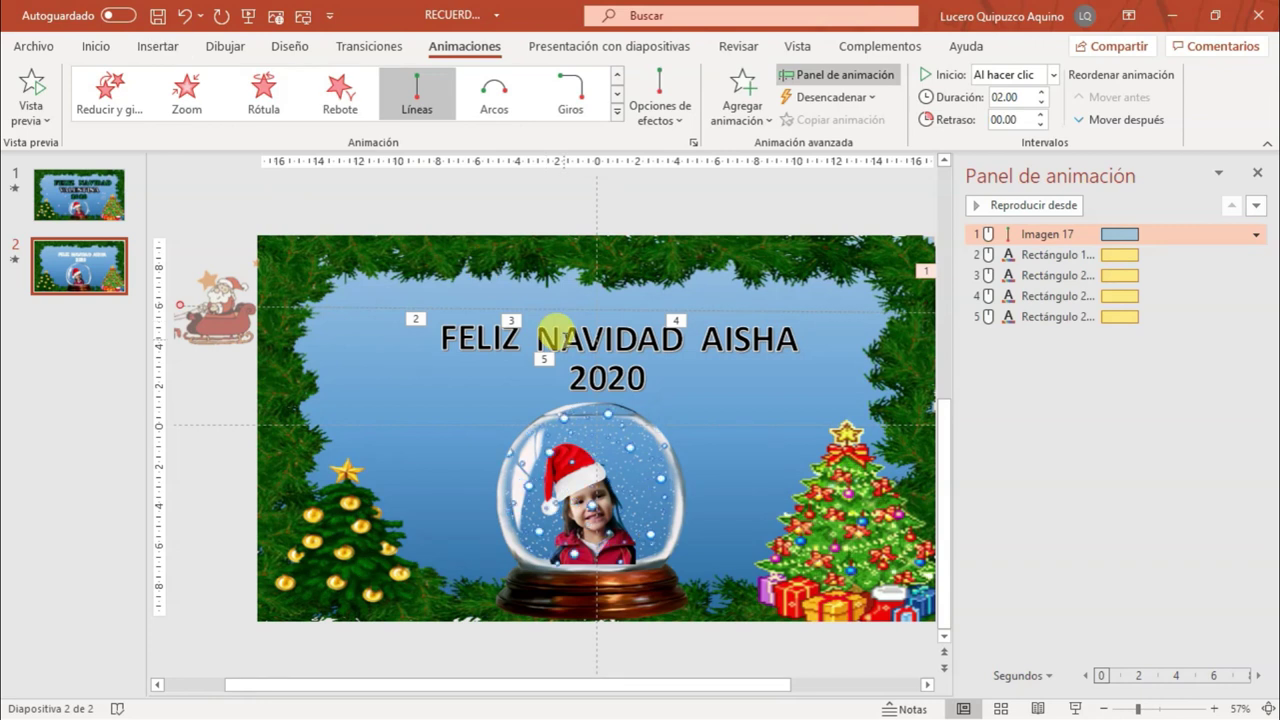
left_click(114, 184)
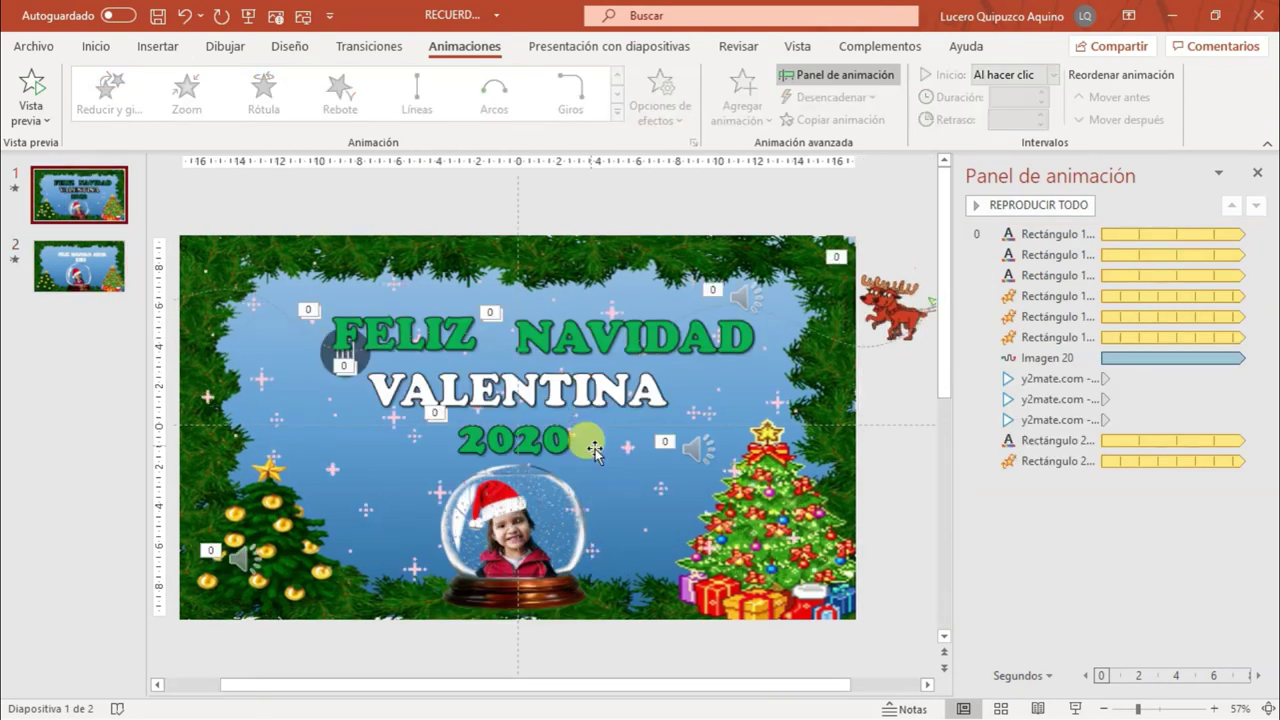
key("Down")
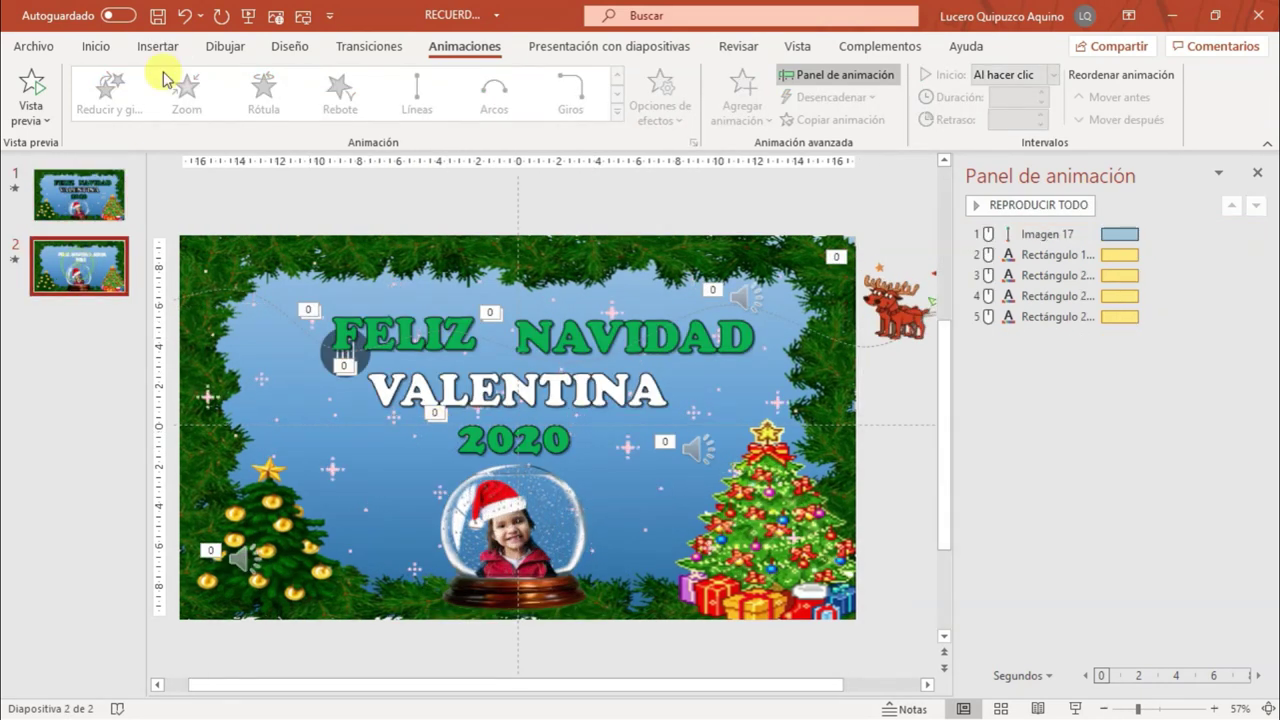
Browse the device's pictures and choose the walking Santa GIF RRRRENO
left_click(158, 47)
left_click(249, 95)
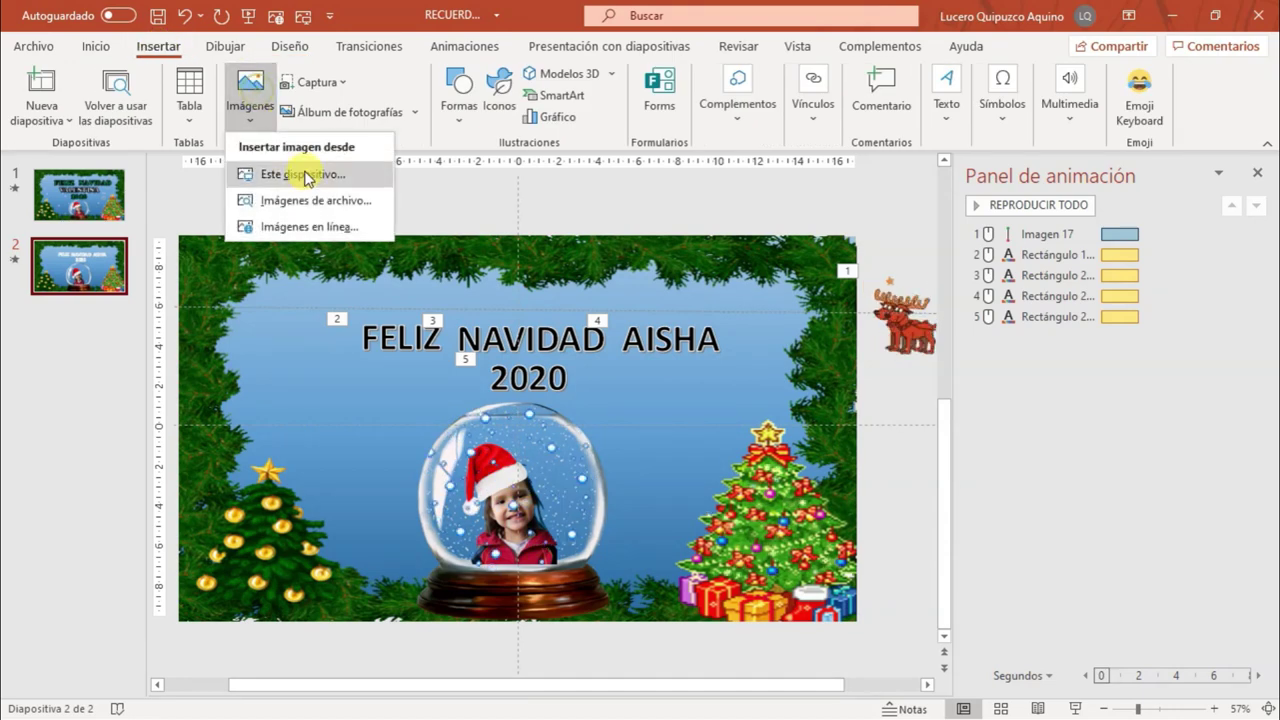
left_click(298, 172)
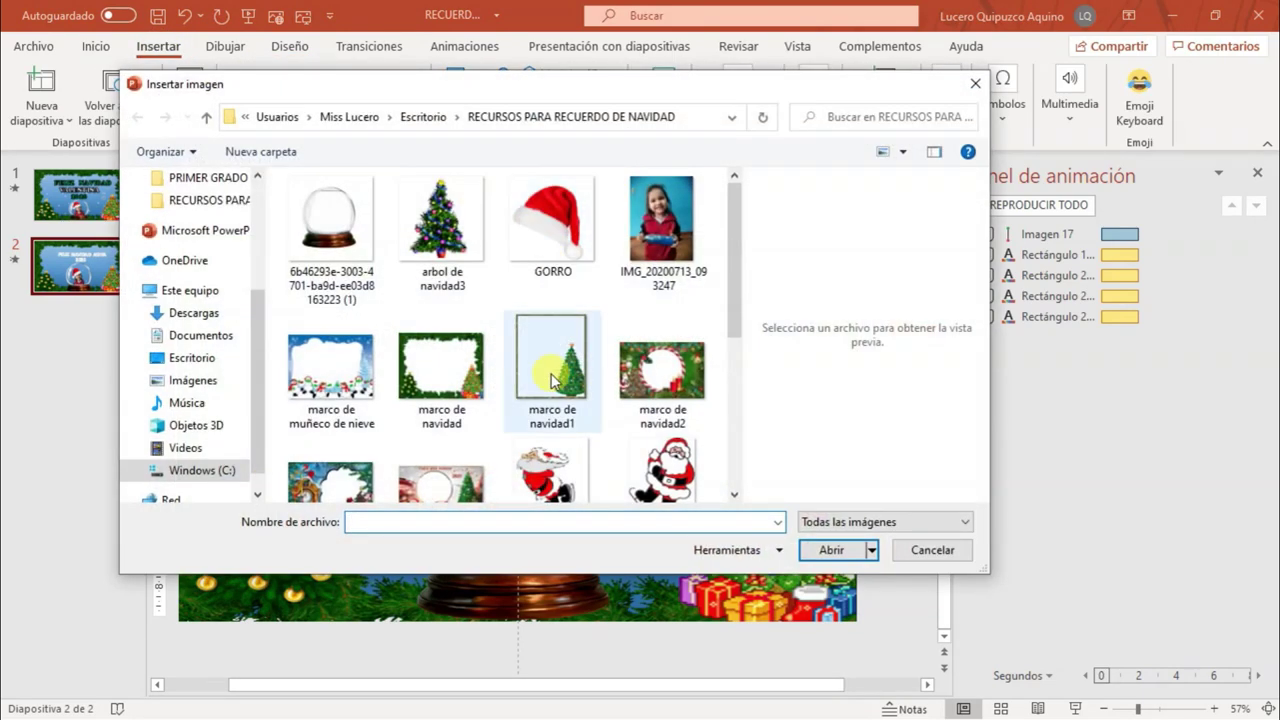
left_click(549, 395)
key("Down")
key("Down")
key("Down")
key("Up")
key("Up")
key("Down")
key("Down")
key("Left")
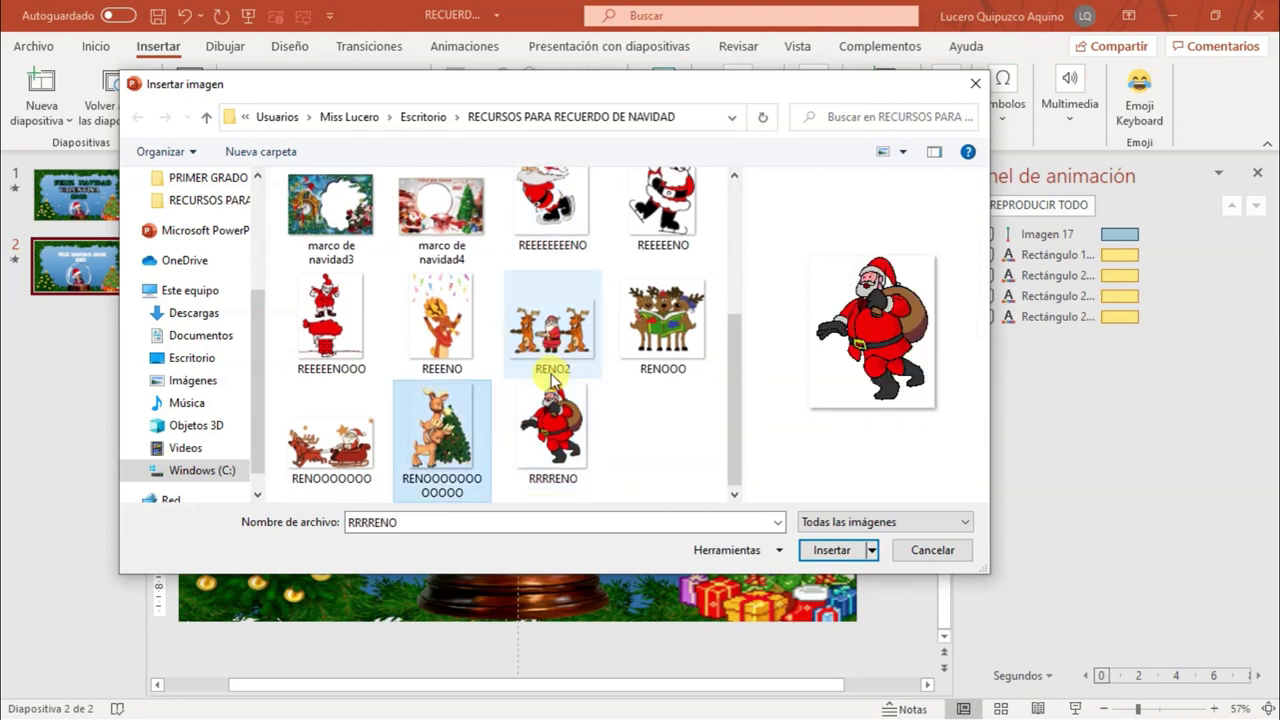
key("Up")
key("Down")
key("Right")
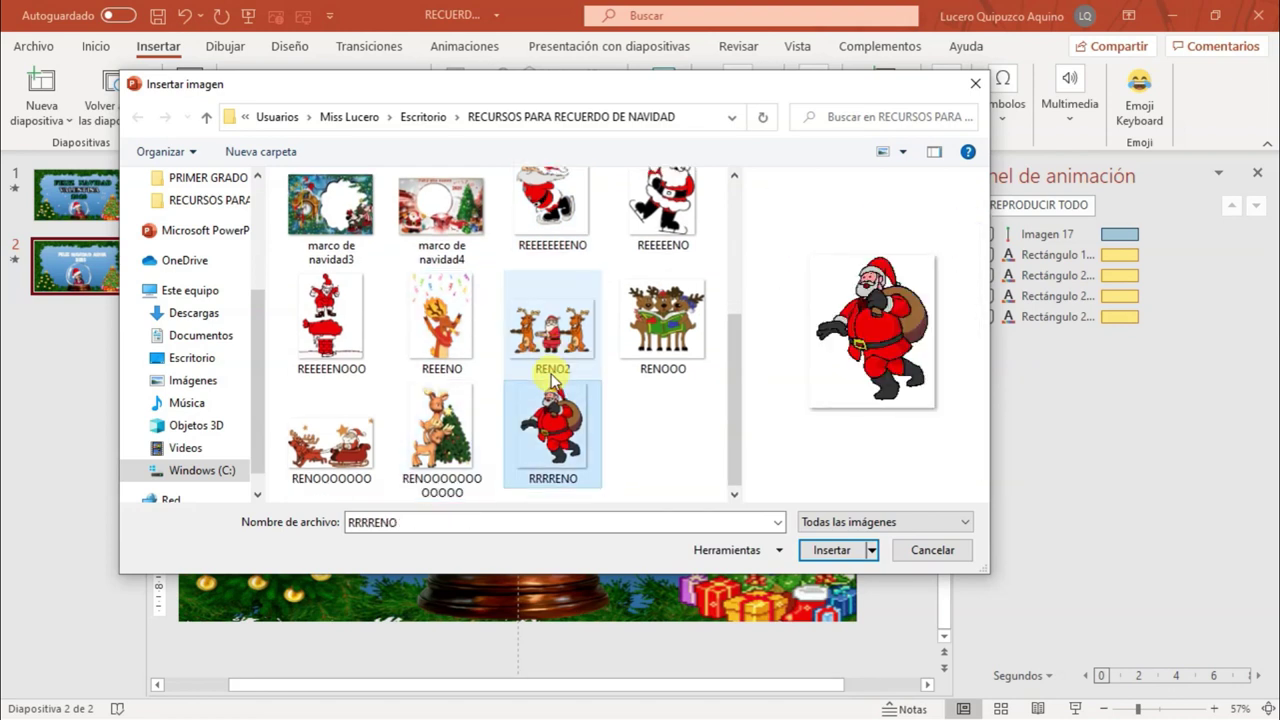
Insert RRRRENO and place the Santa beside the left Christmas tree
key("Return")
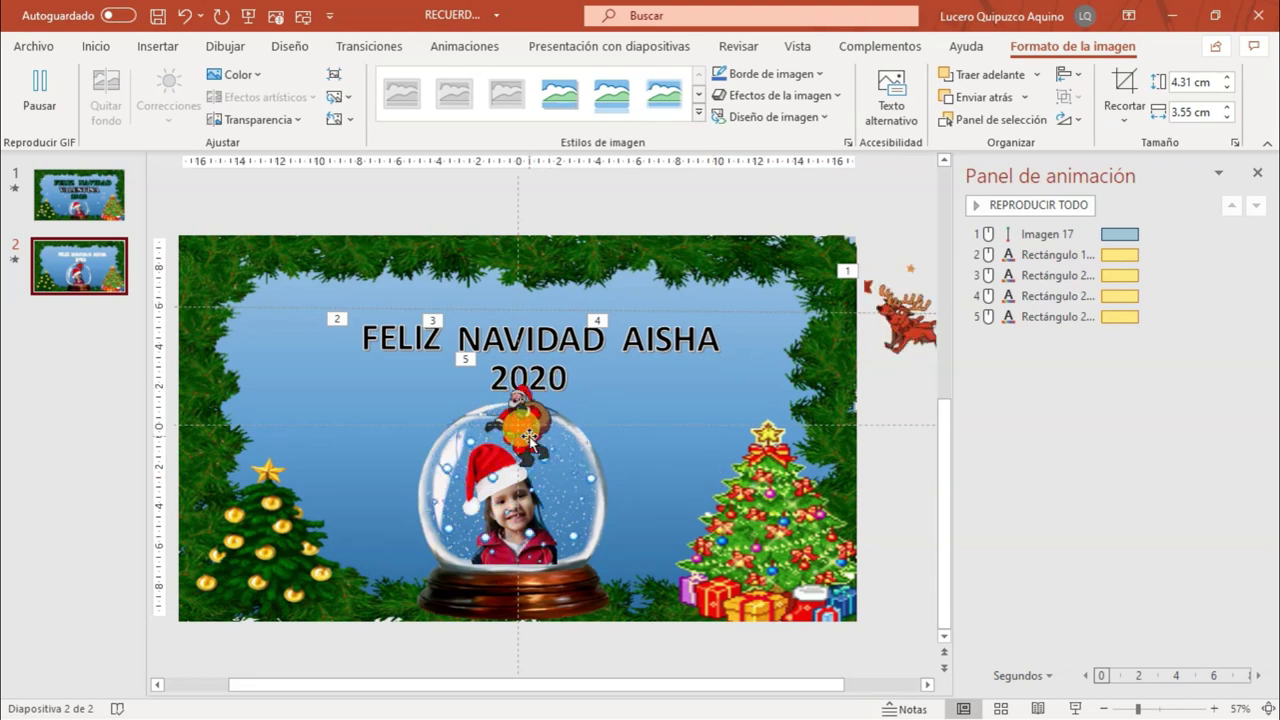
left_click_drag(553, 398, 369, 560)
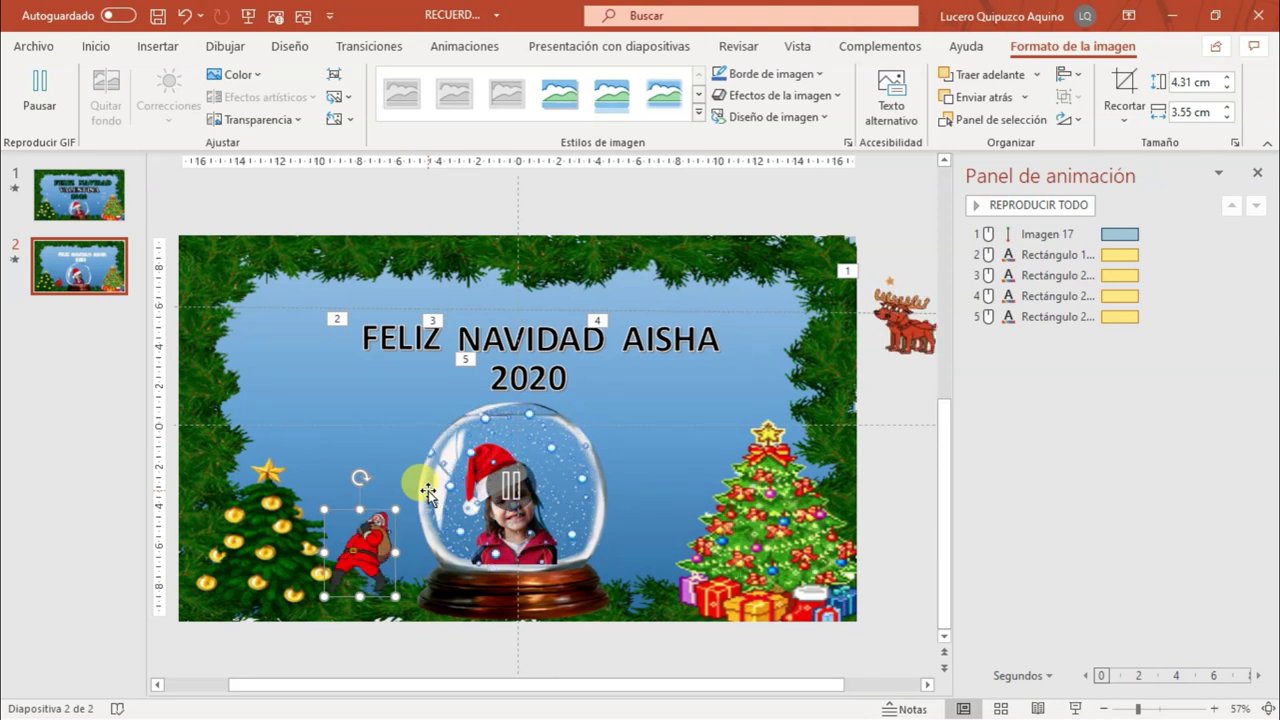
left_click(158, 46)
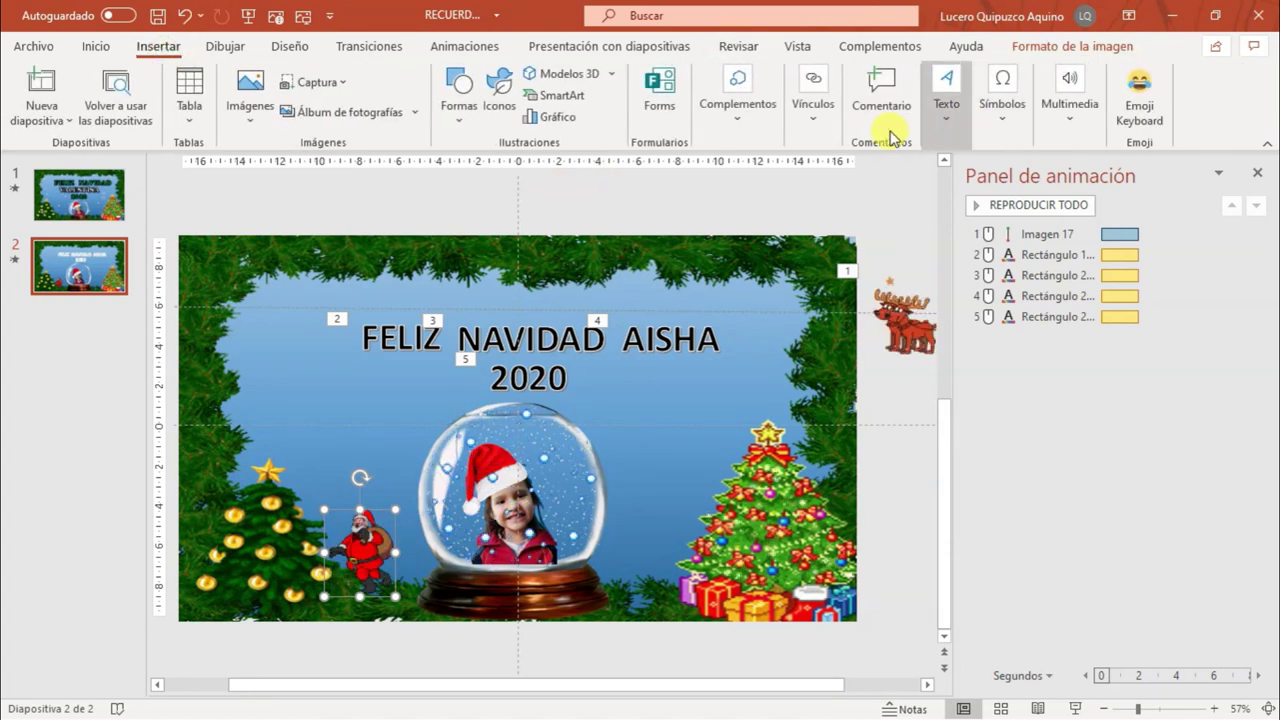
Insert the Christmas music audio file from Downloads onto the slide
left_click(1068, 135)
left_click(1097, 200)
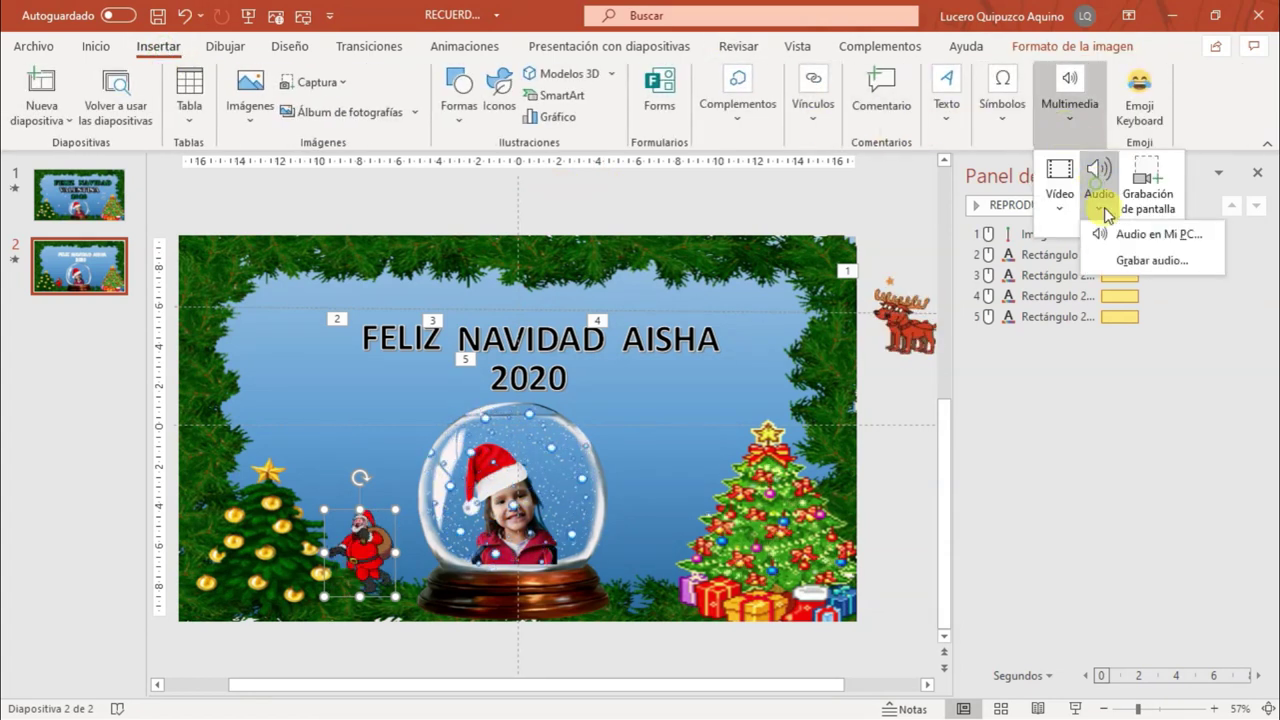
left_click(1116, 236)
left_click(210, 218)
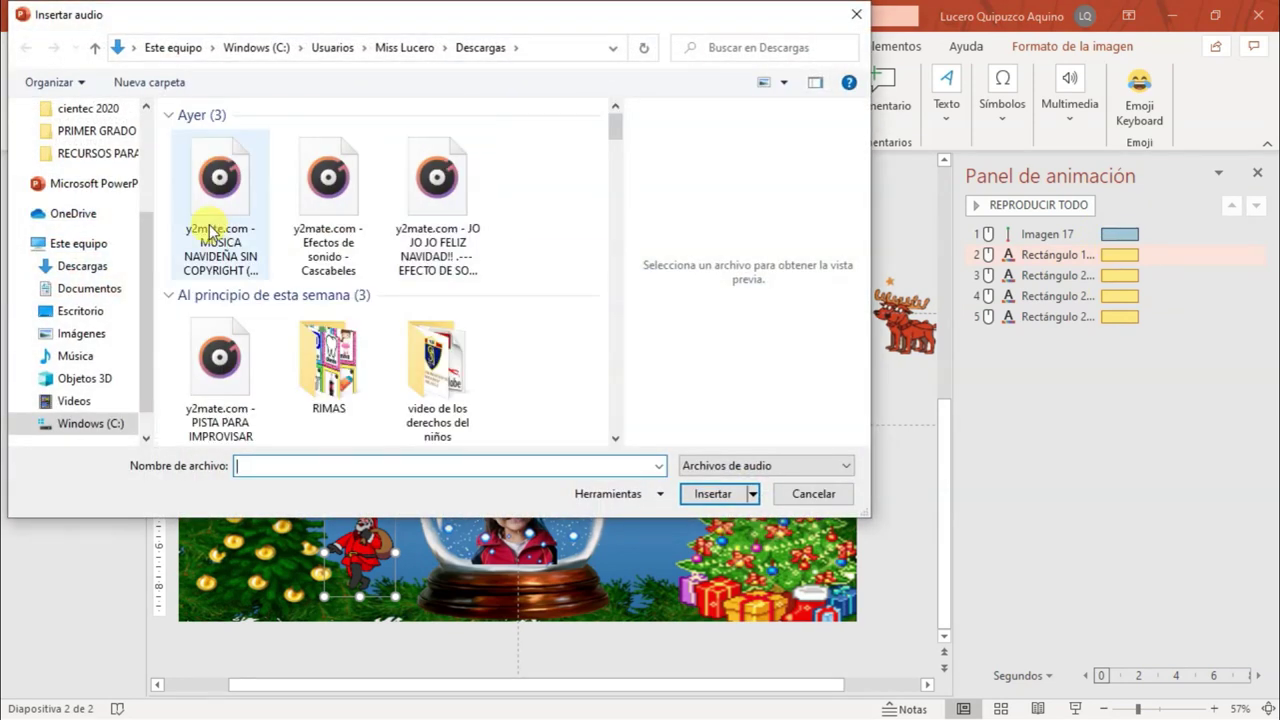
left_click(304, 215)
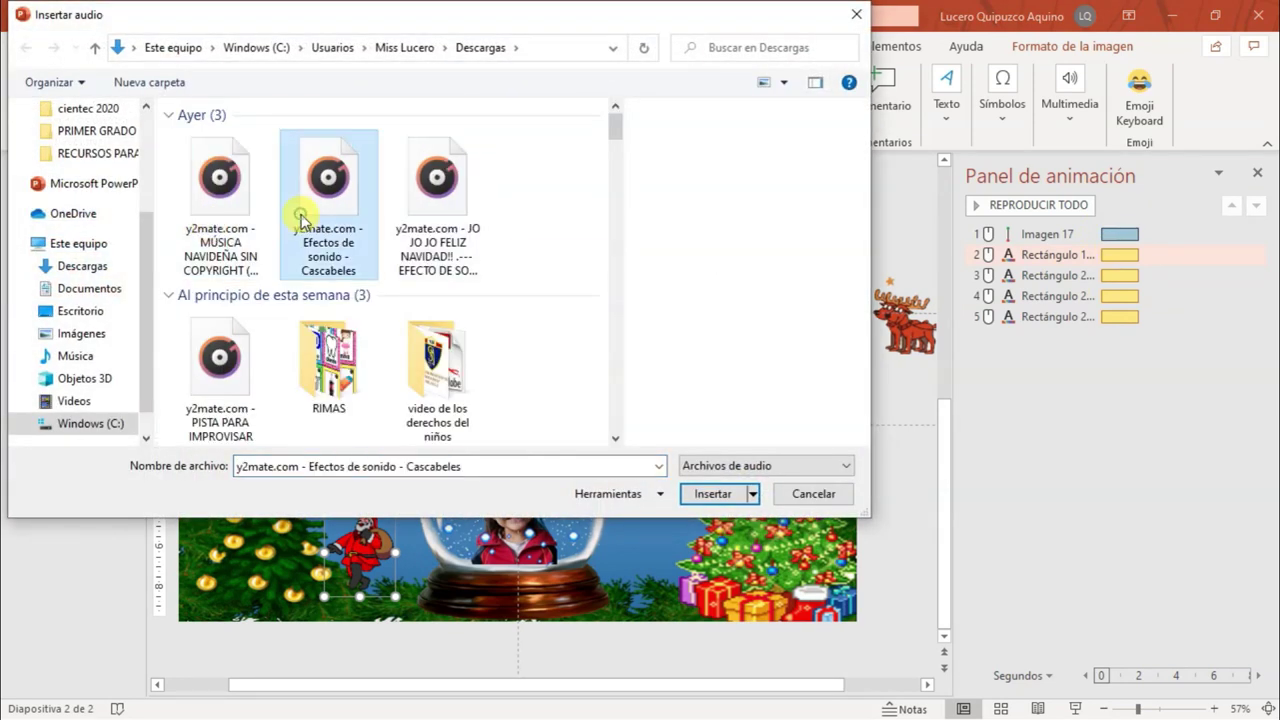
left_click(425, 225)
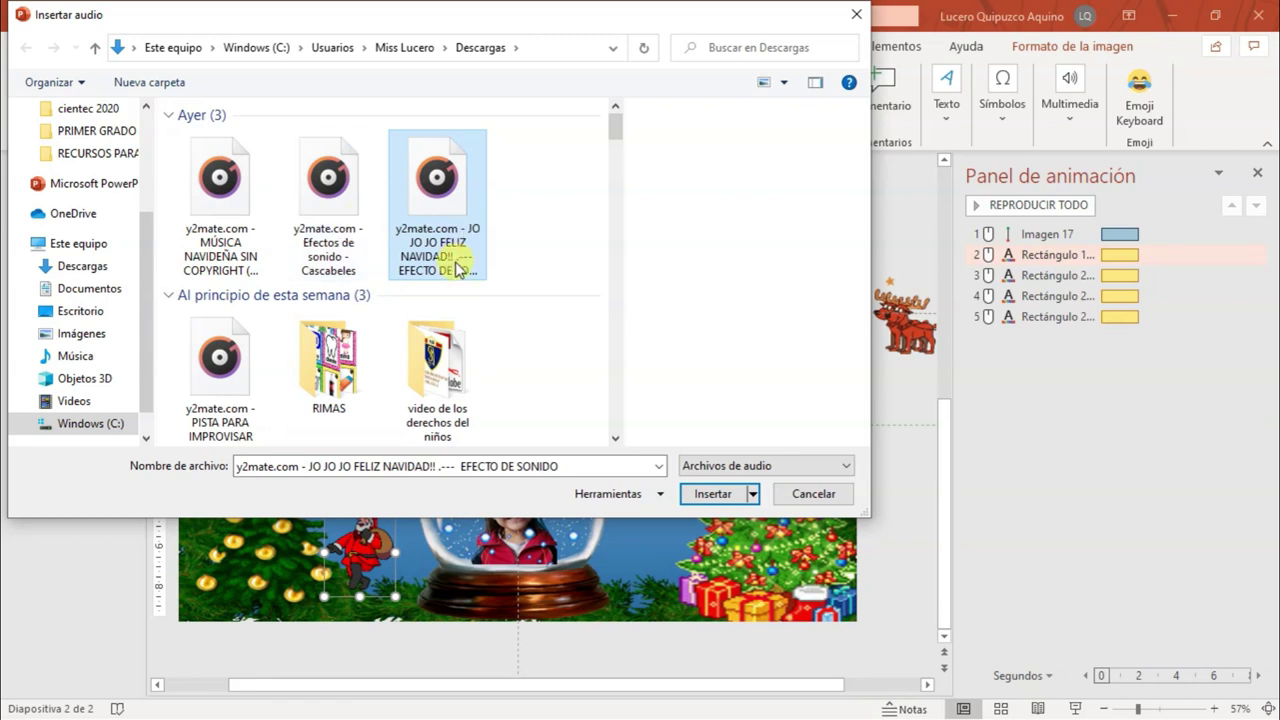
left_click(247, 245)
double_click(247, 245)
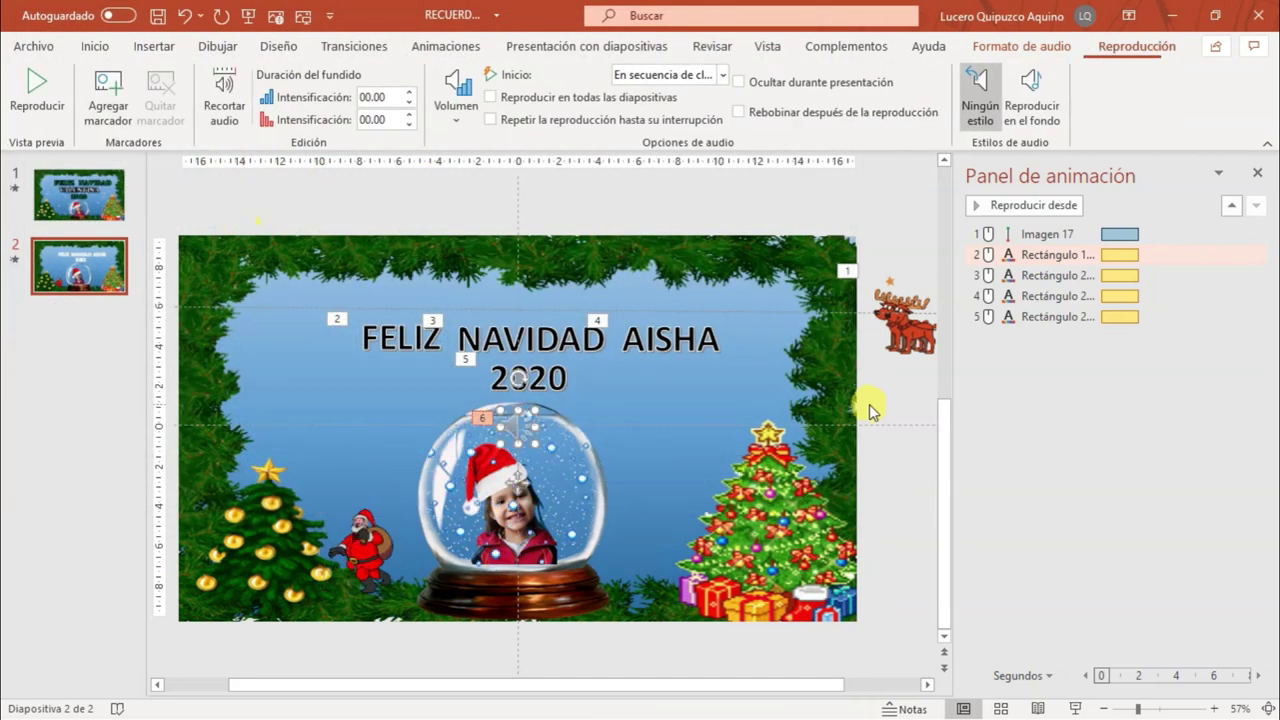
Insert the Cascabeles sleigh-bells audio clip onto the slide
left_click(150, 46)
left_click(1066, 115)
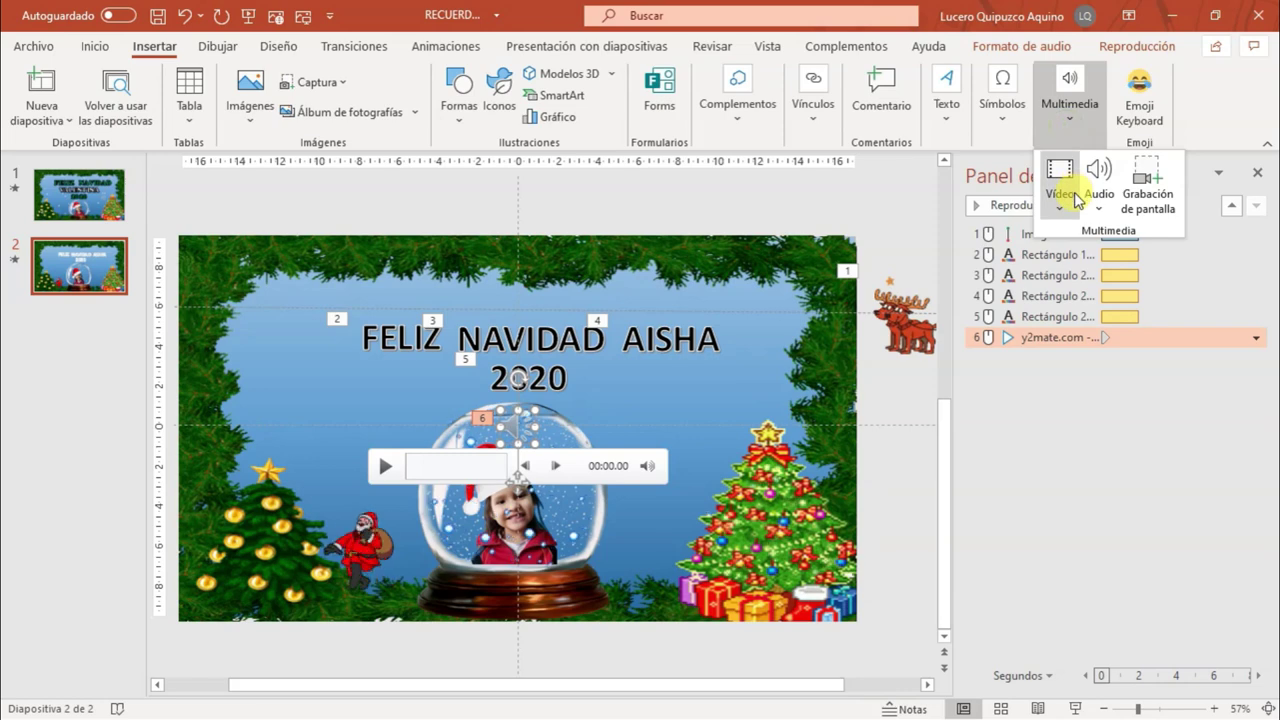
left_click(1099, 185)
left_click(1150, 234)
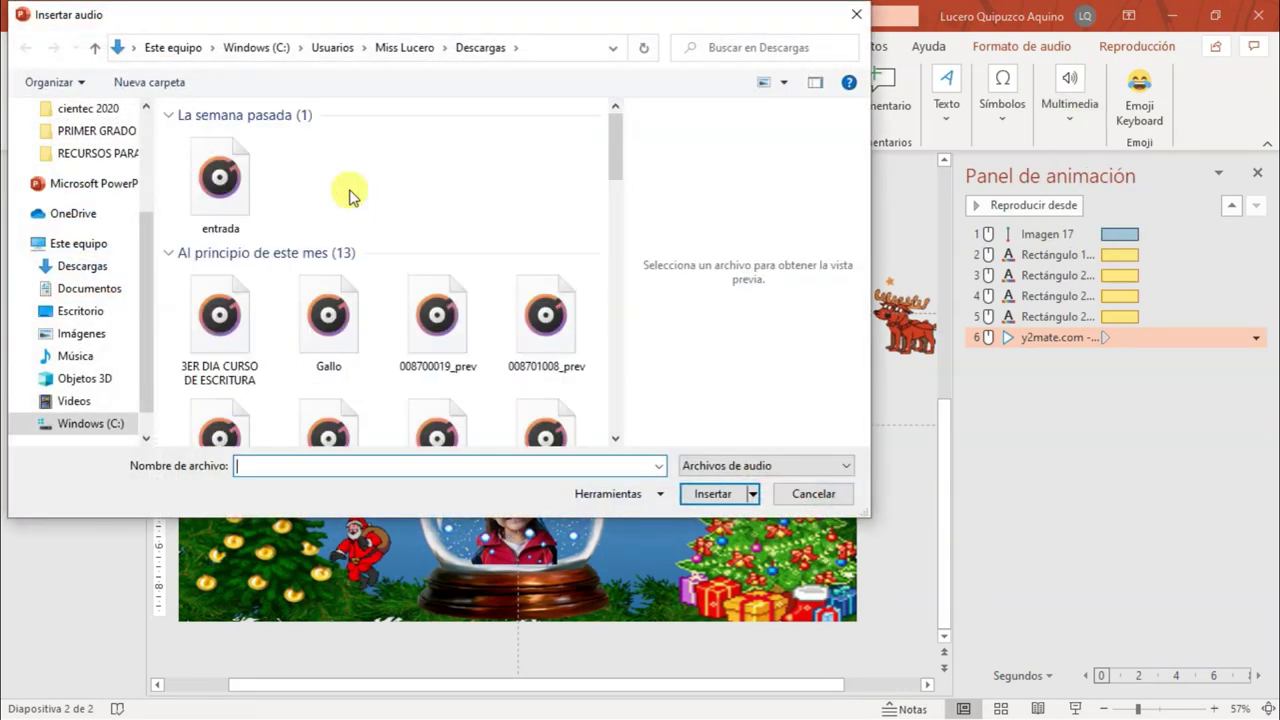
double_click(325, 200)
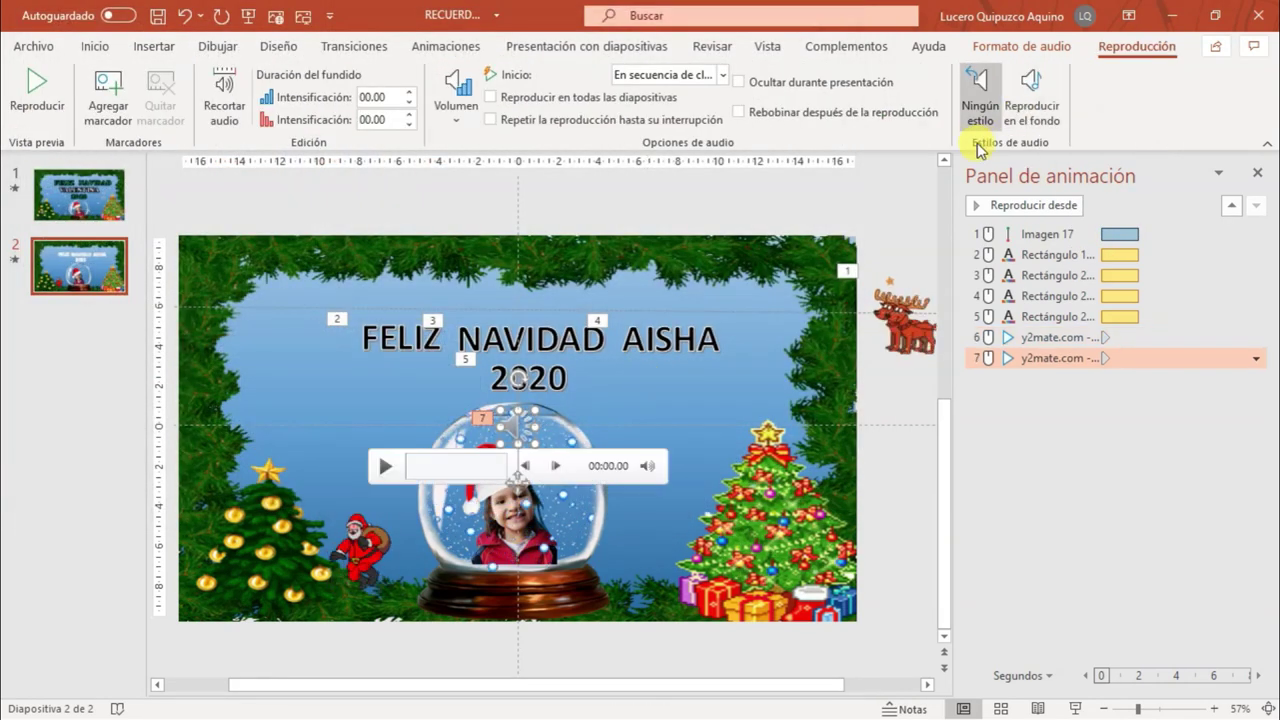
Insert the third y2mate audio clip and move its icon near the right tree
left_click(163, 48)
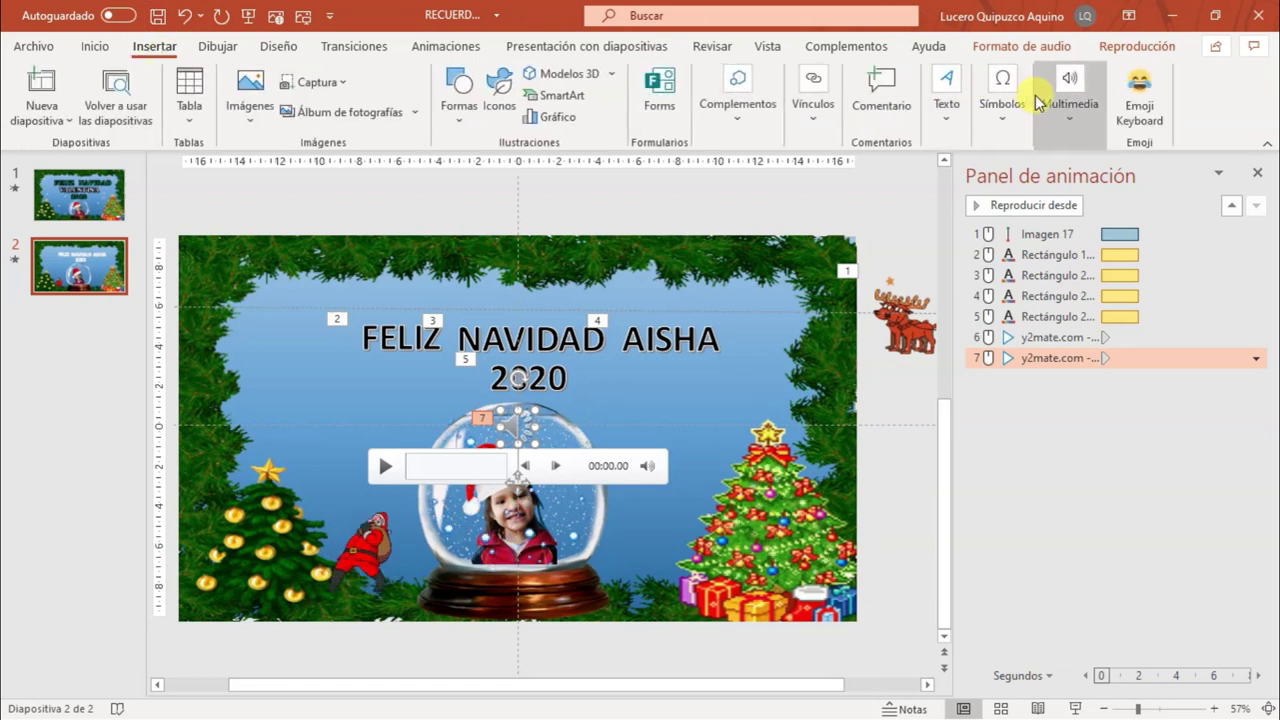
left_click(1060, 118)
left_click(1100, 177)
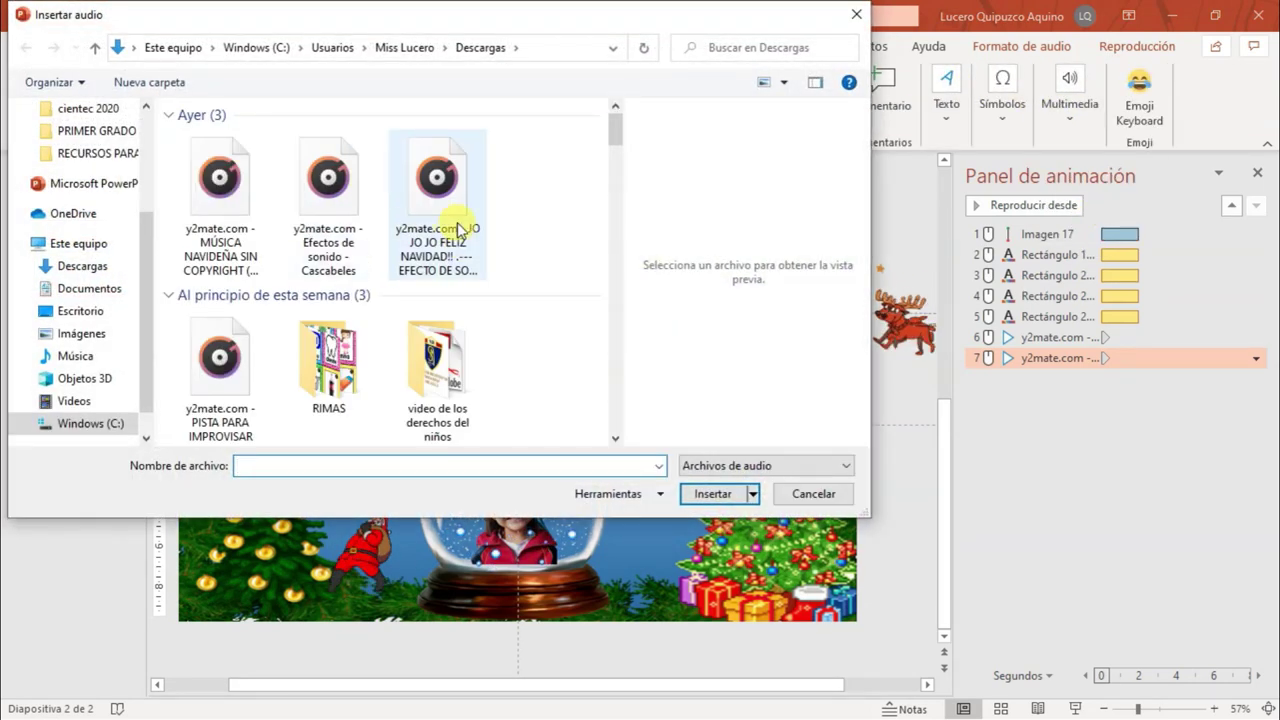
double_click(449, 223)
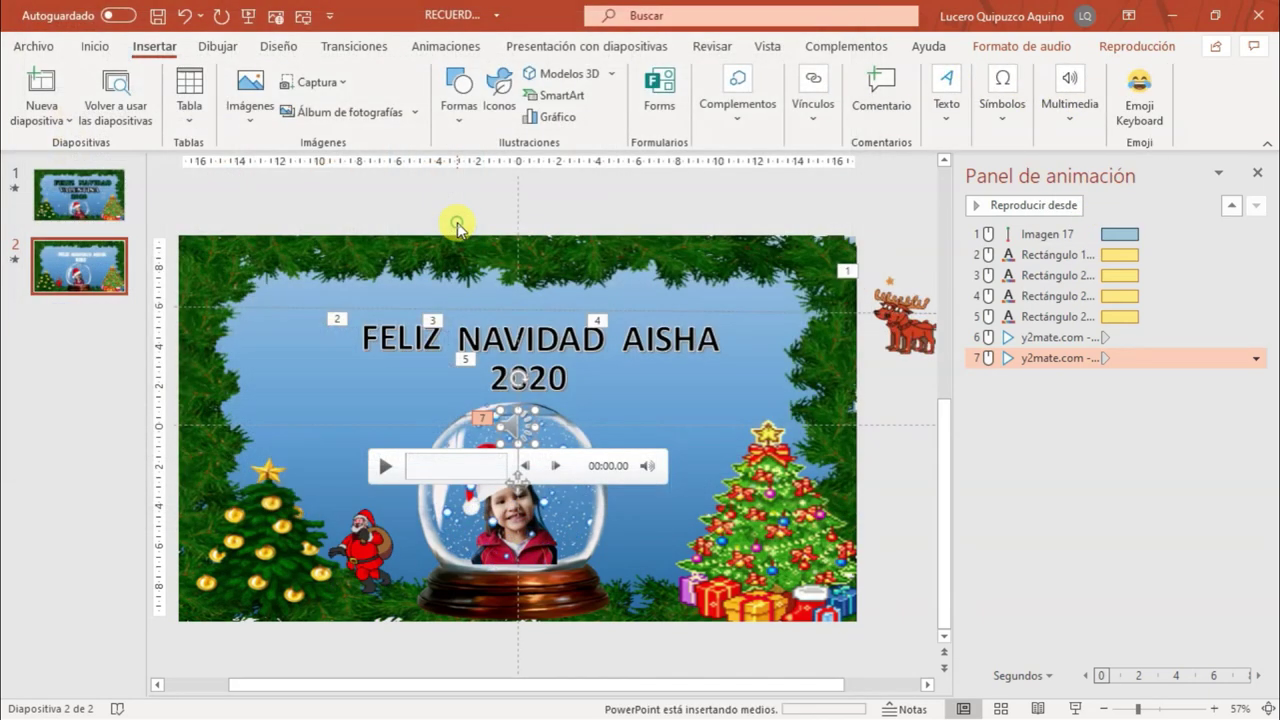
left_click(514, 430)
mouse_move(516, 430)
left_mouse_down()
mouse_move(637, 443)
mouse_move(683, 471)
left_mouse_up()
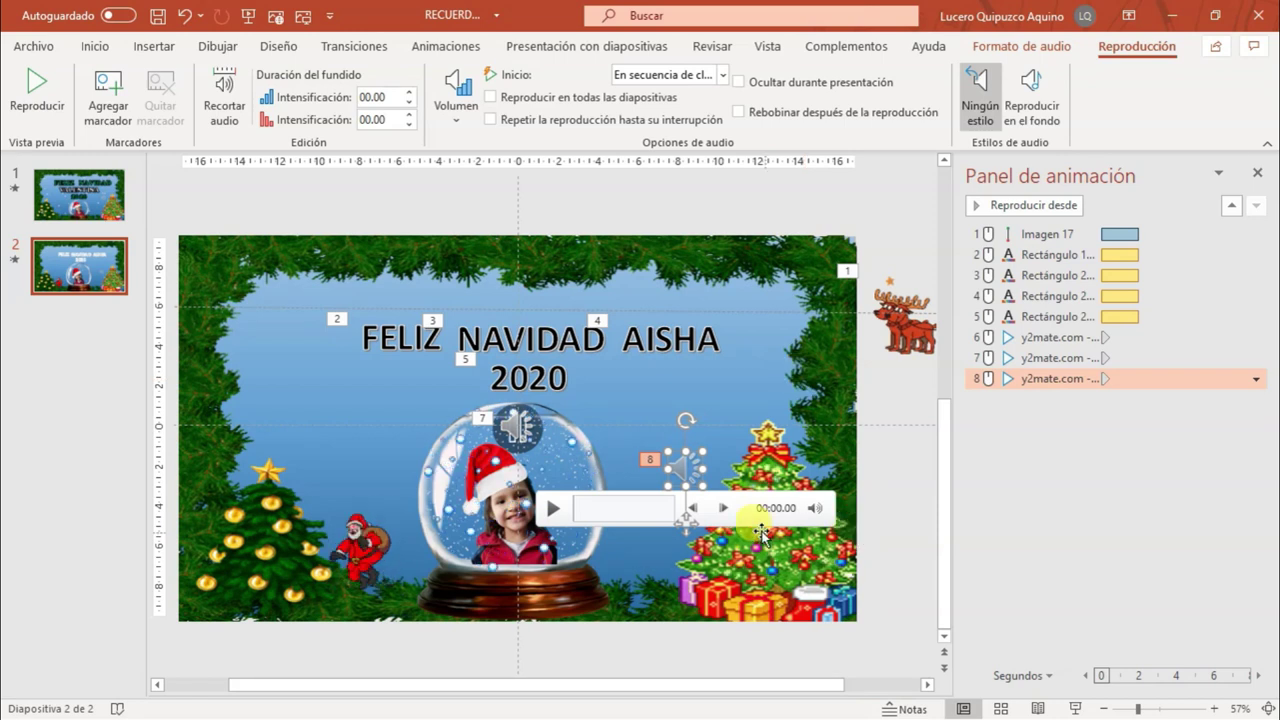
Move the audio icons off the snow globe and preview the sleigh-bells clip
left_click(1052, 337)
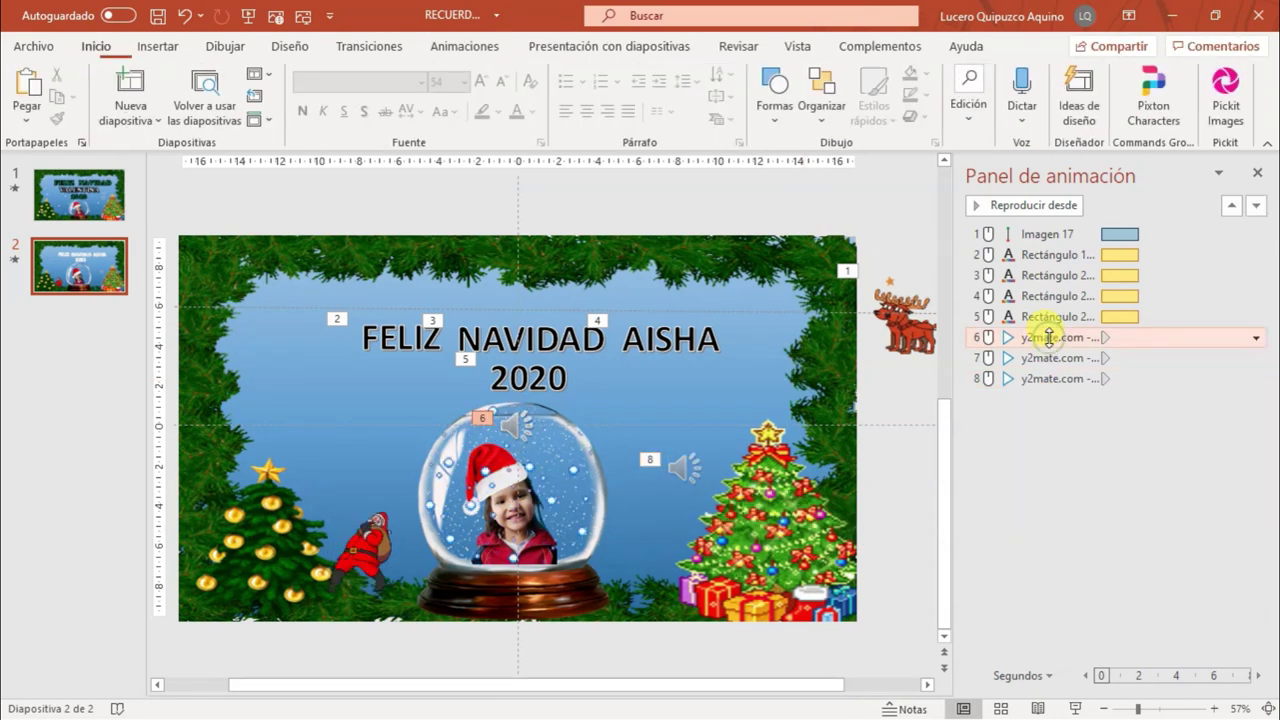
left_click_drag(517, 427, 672, 407)
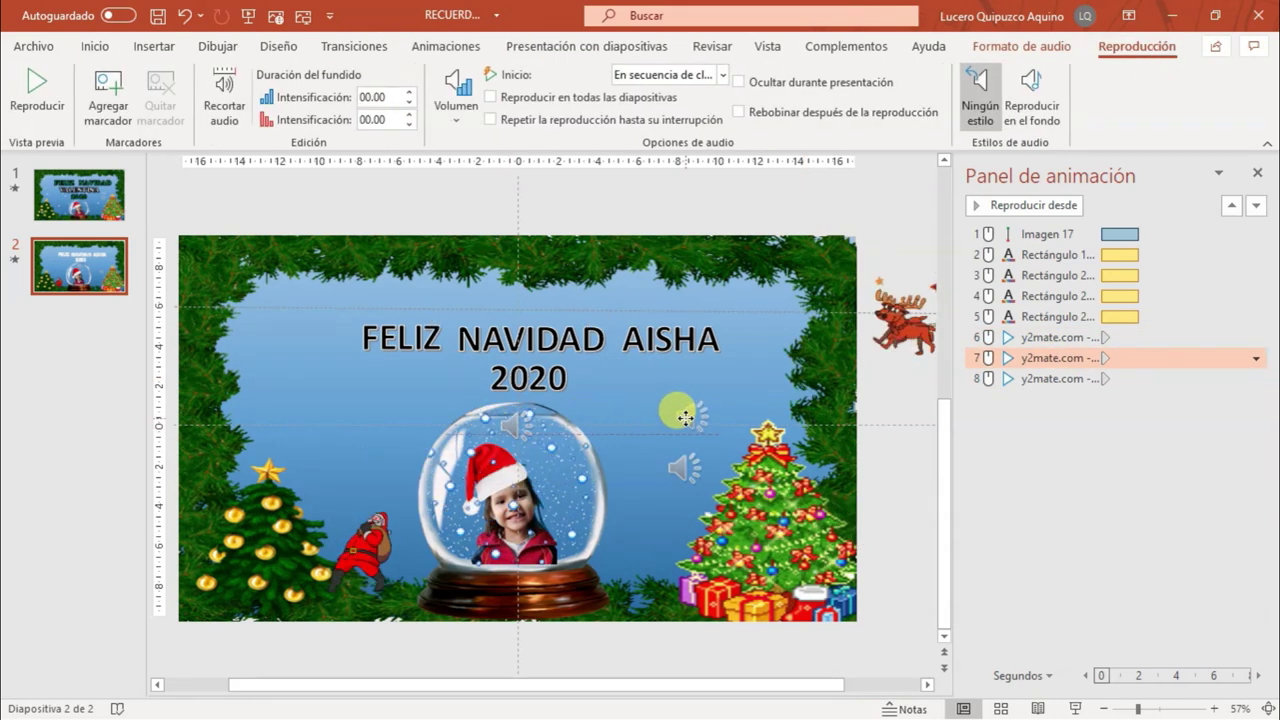
left_click(672, 407)
left_click_drag(677, 406, 605, 422)
key("alt+p")
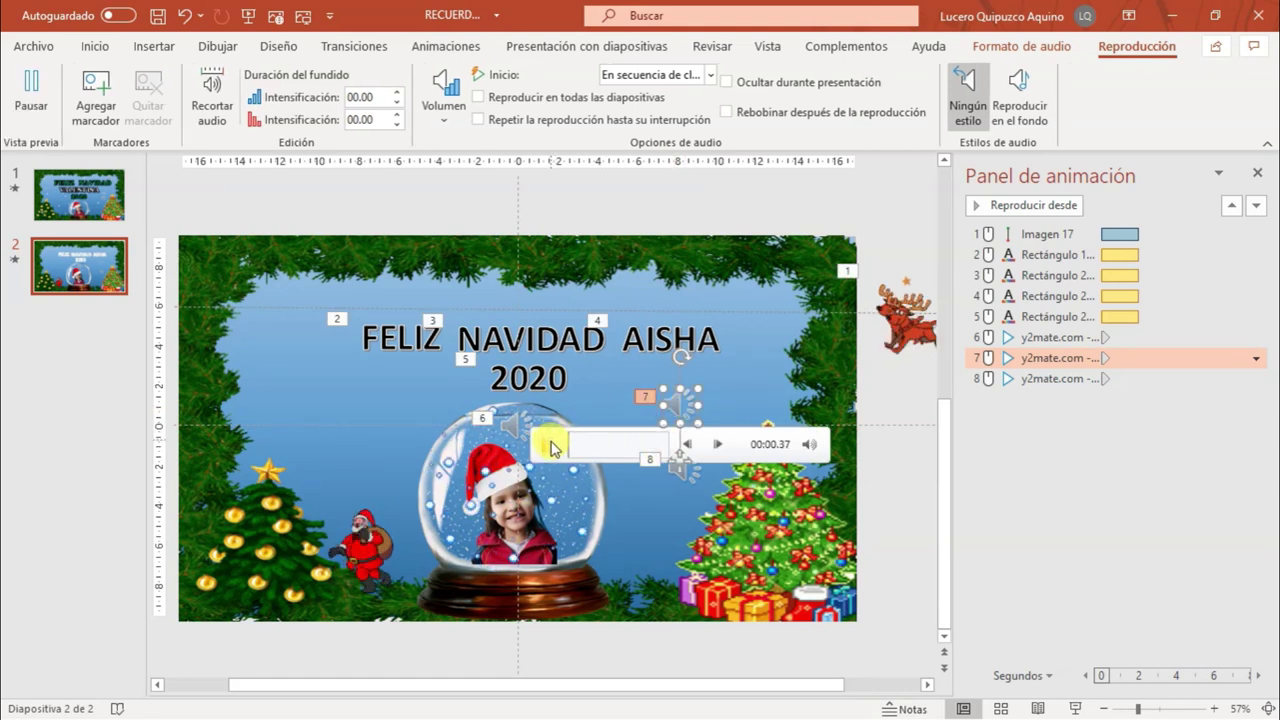
left_click(550, 446)
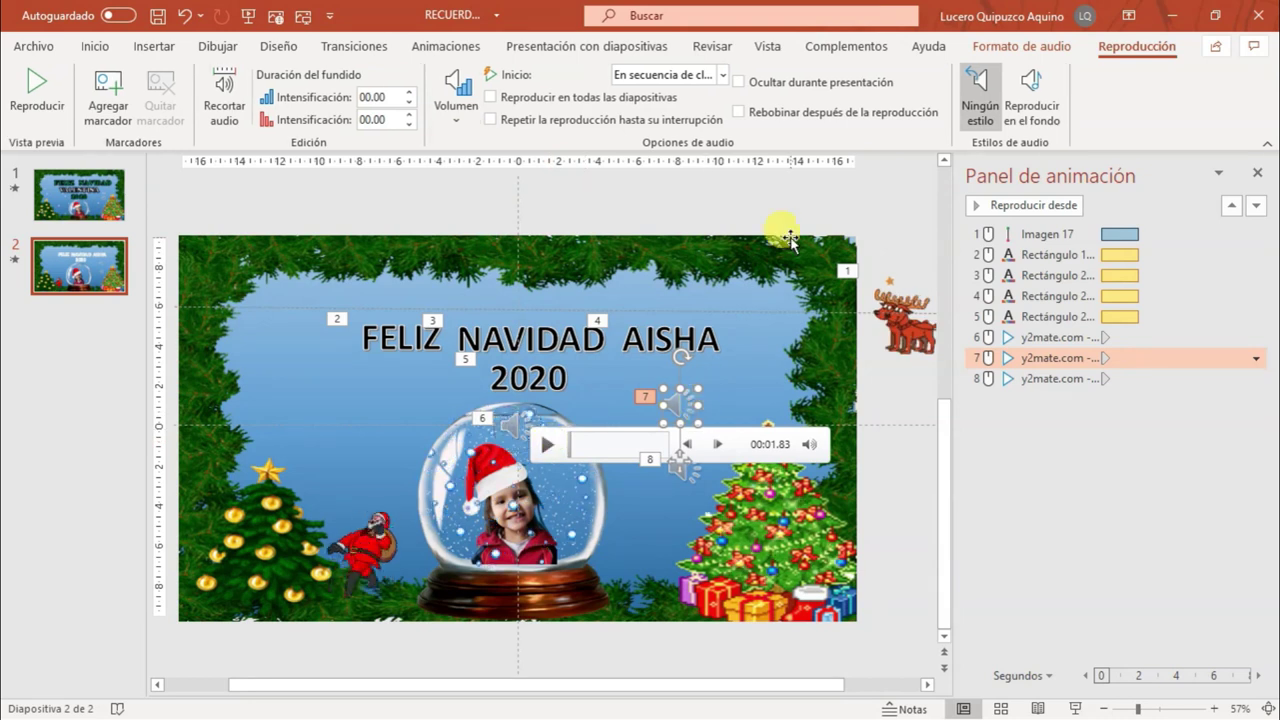
Trim the Cascabeles clip so it ends at 00:05.463
left_click(220, 110)
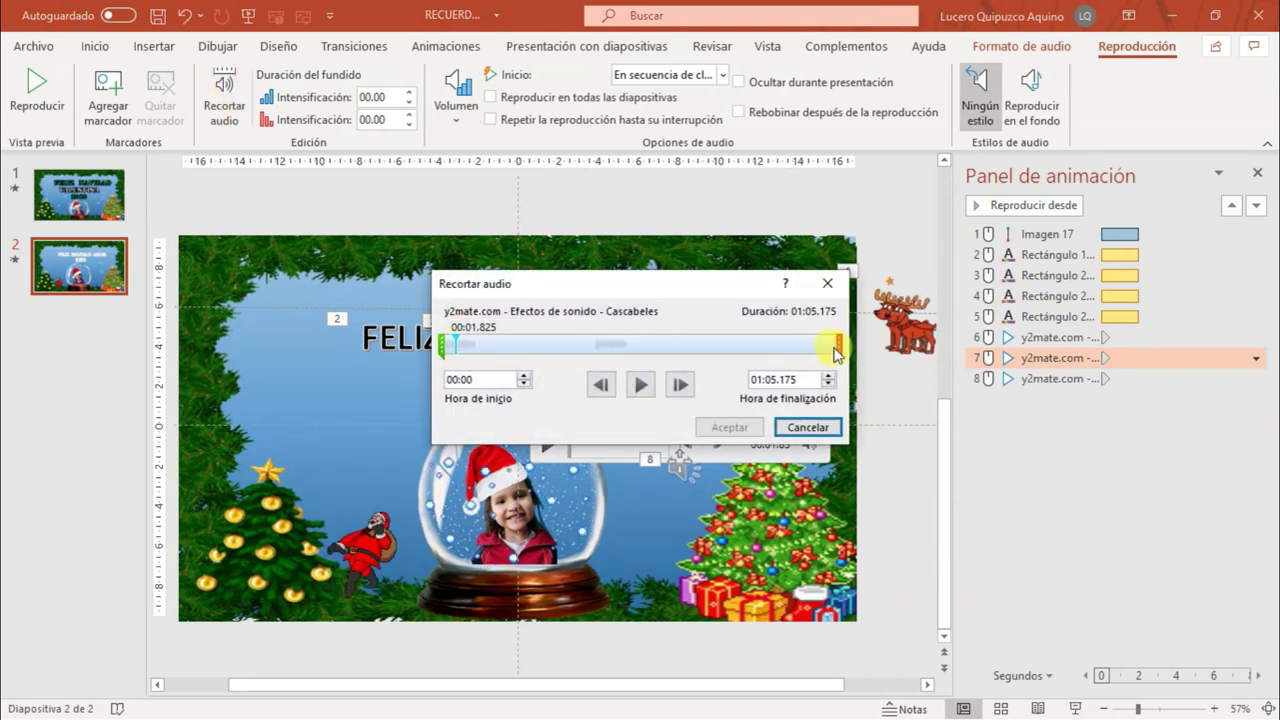
left_click_drag(840, 345, 652, 345)
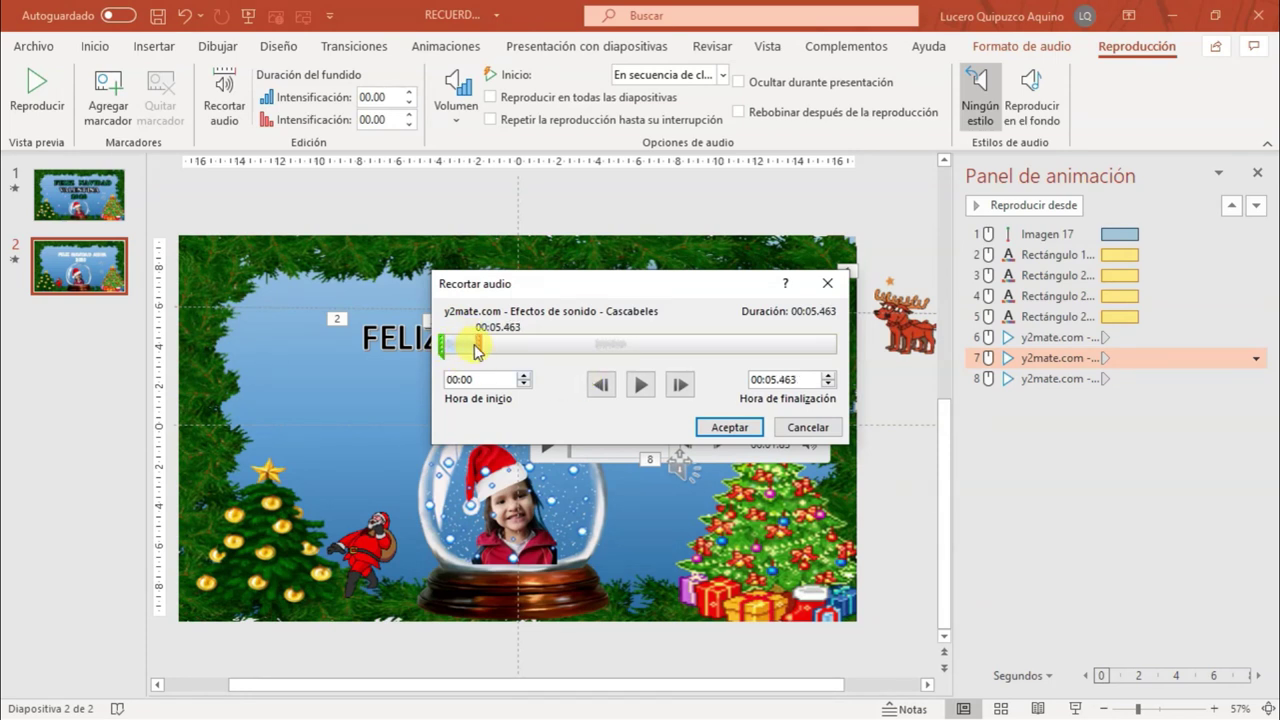
left_click(730, 427)
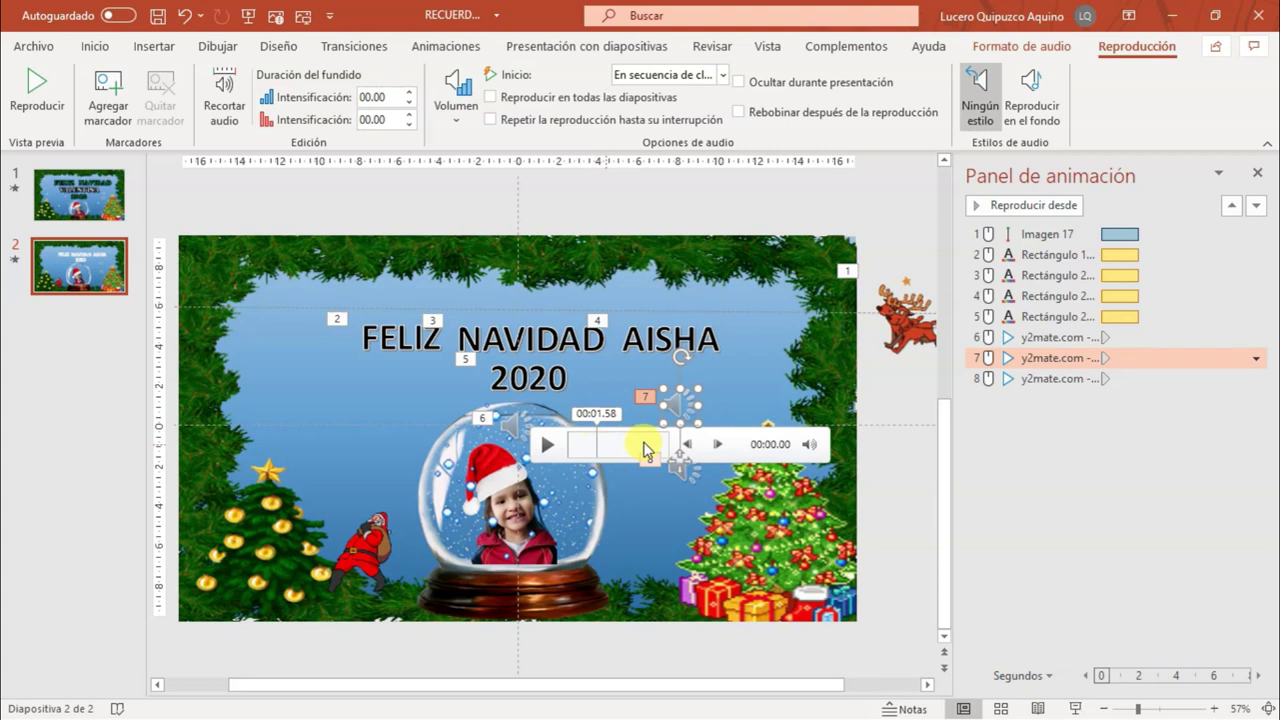
Preview the trimmed clip, set it to start automatically, hide during the show, and rewind
left_click(545, 446)
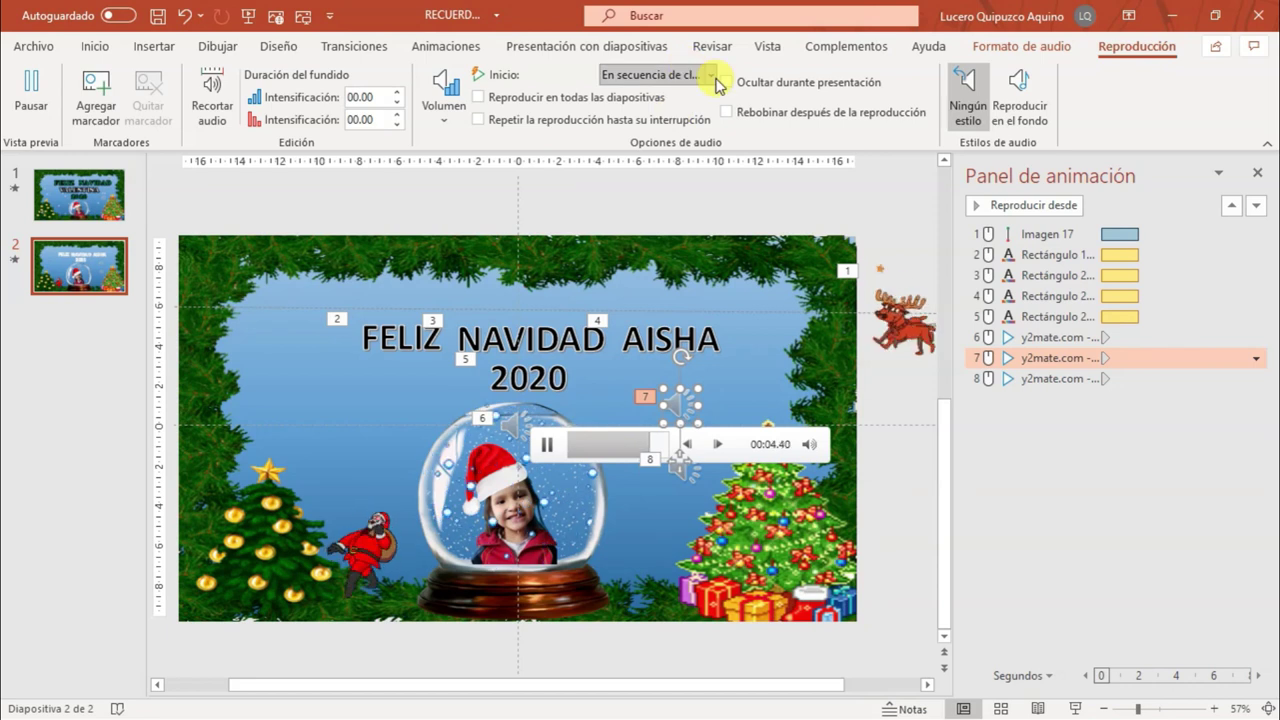
left_click(710, 75)
left_click(655, 120)
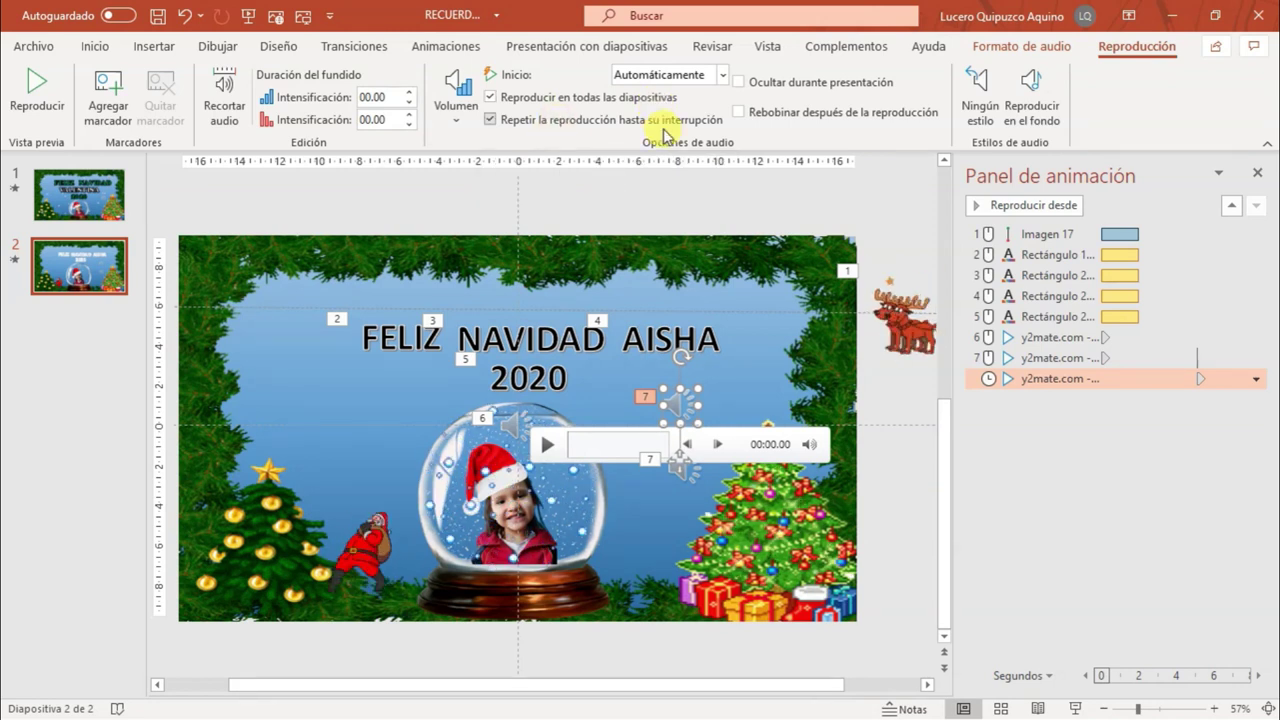
left_click(813, 84)
left_click(790, 113)
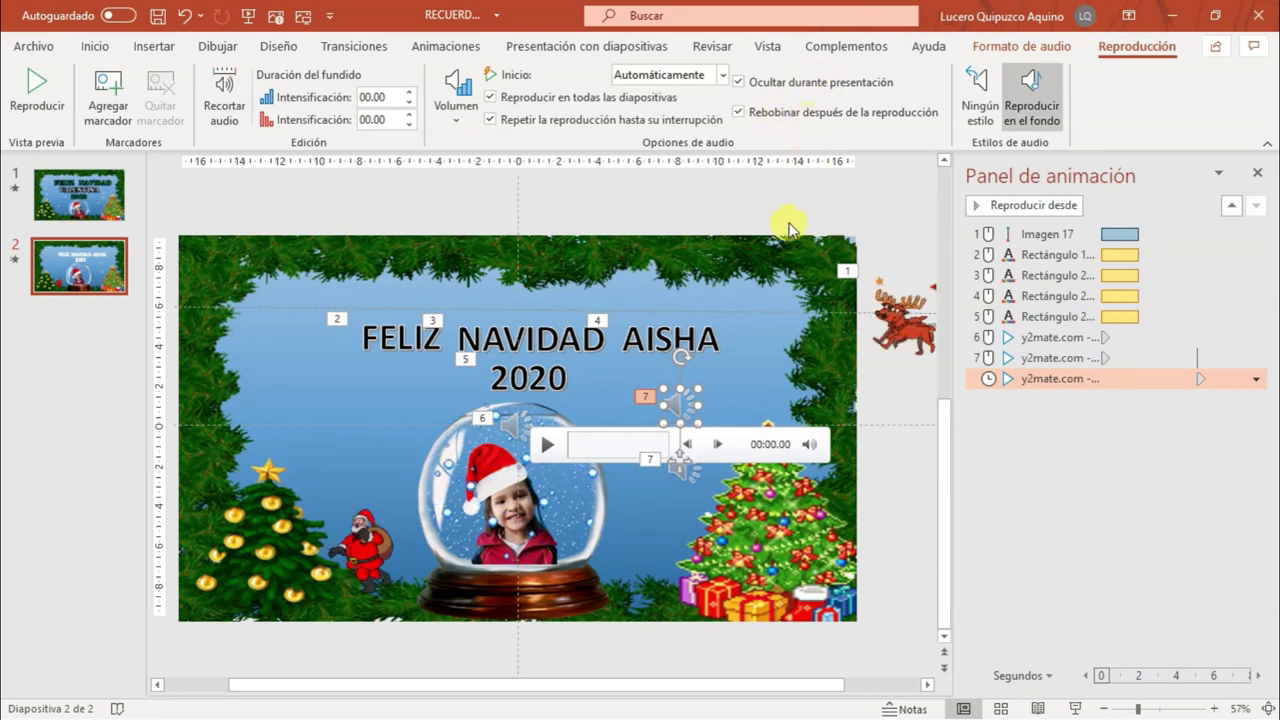
Select the other audio icon and check its effect timing options
left_click(680, 465)
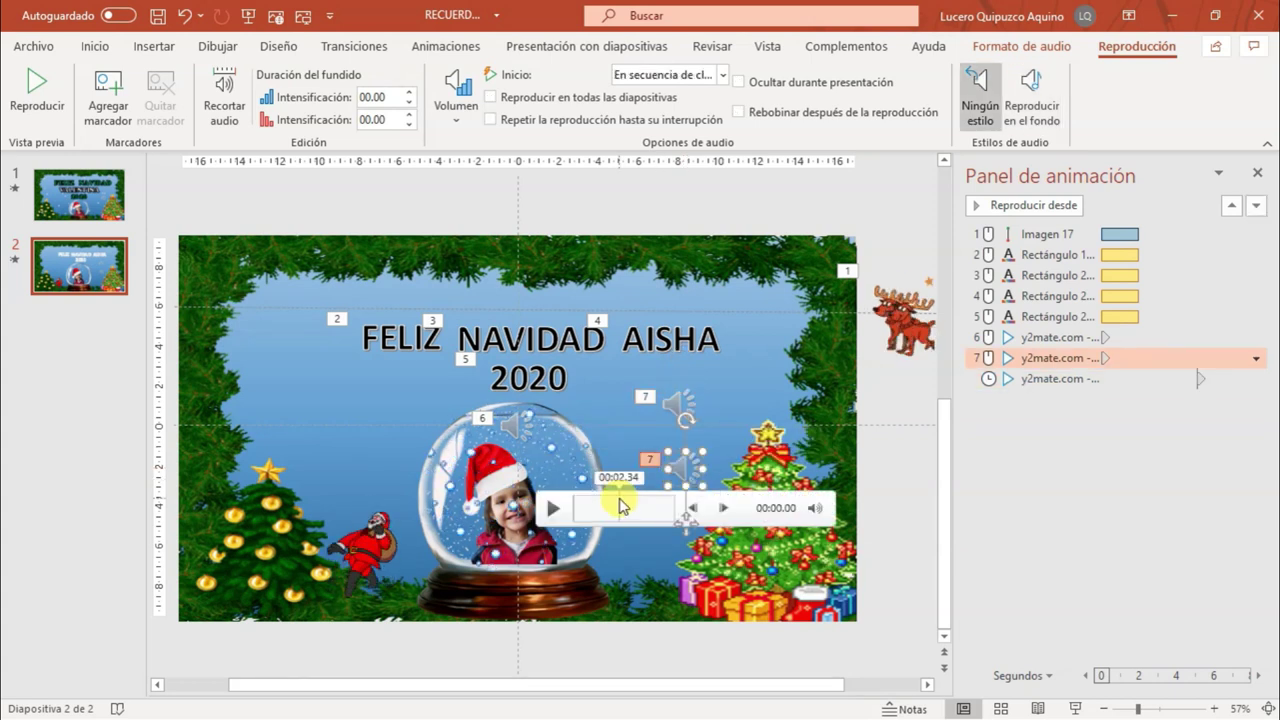
double_click(1048, 362)
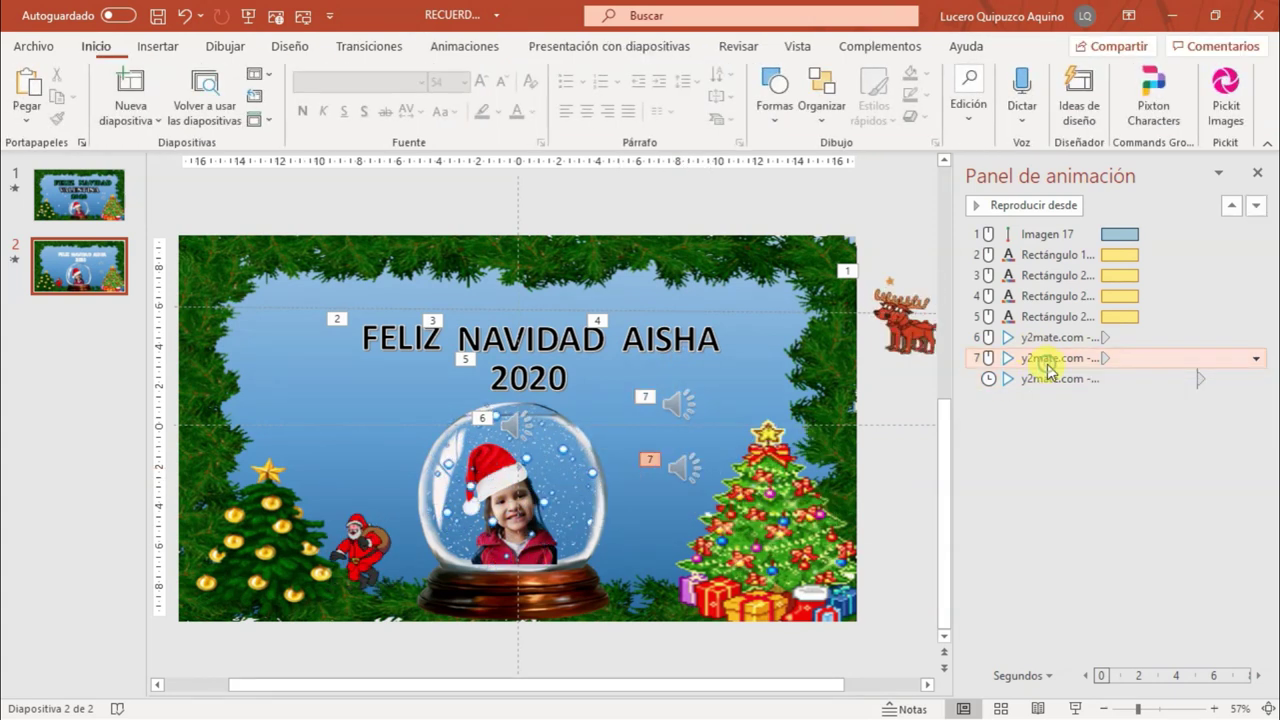
left_click(706, 298)
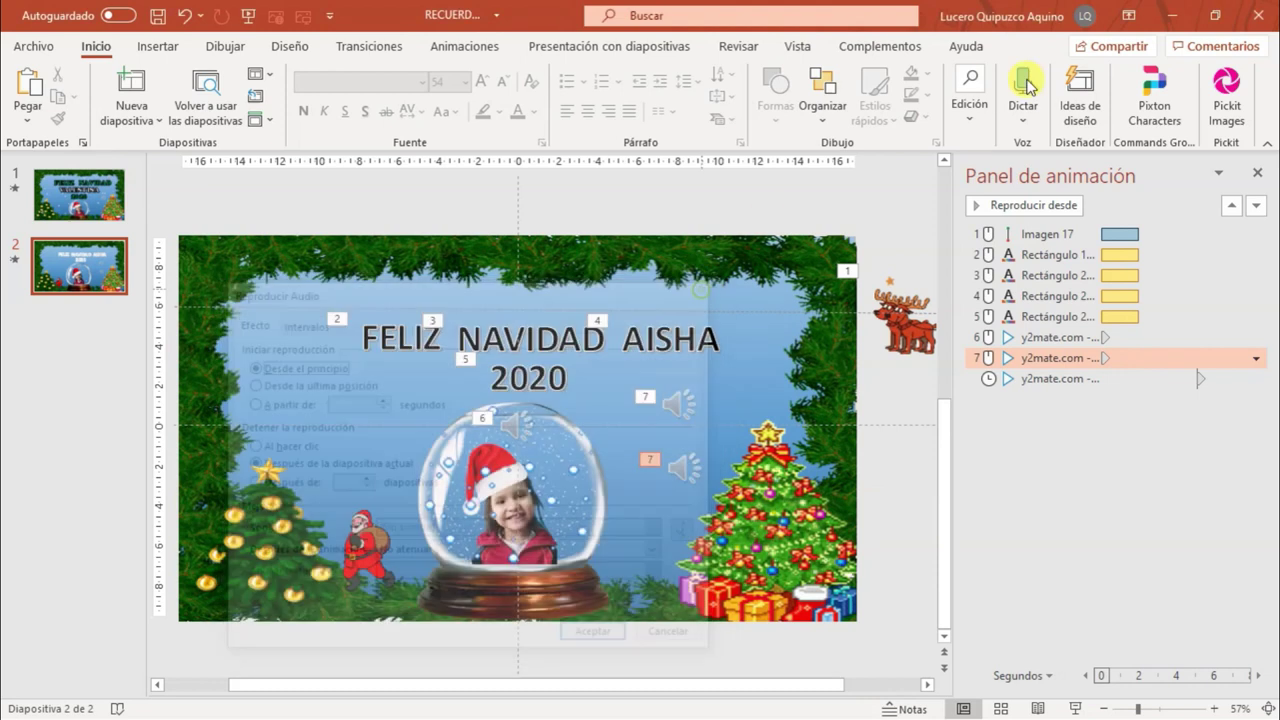
Preview the JO JO JO FELIZ NAVIDAD clip in Trim Audio, keeping its full 00:05.119 length
left_click(1053, 357)
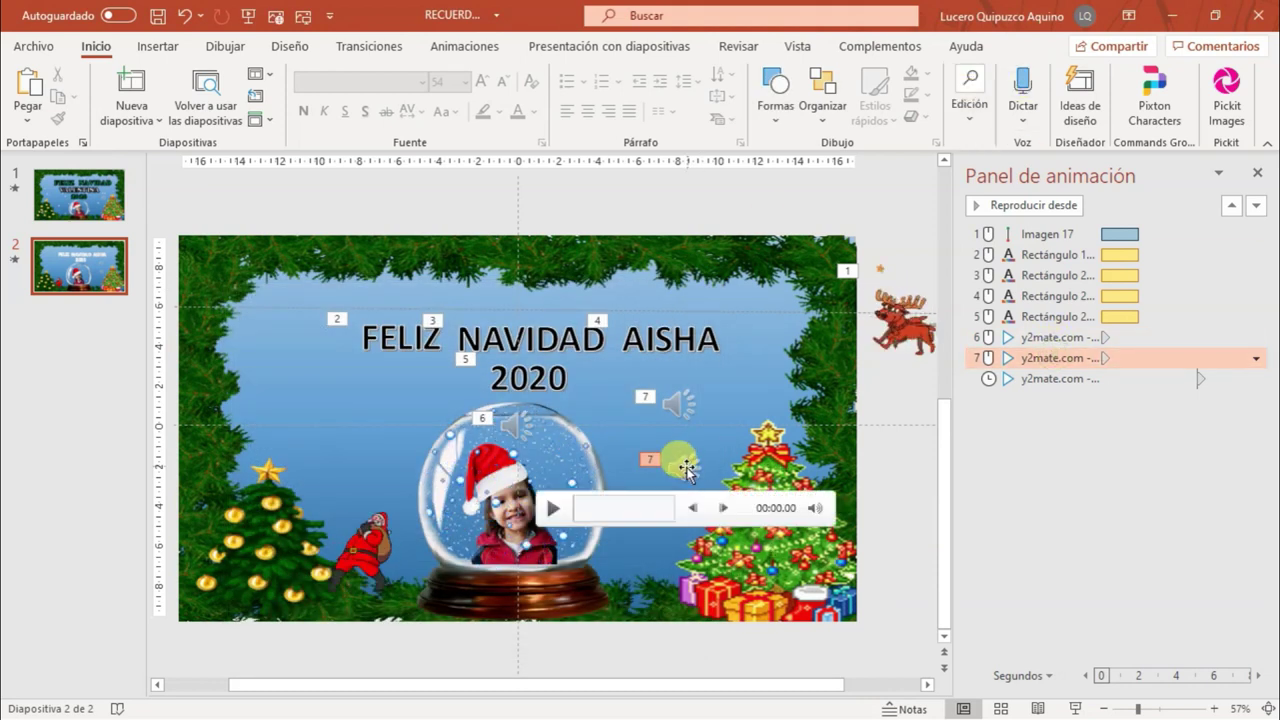
left_click(1115, 47)
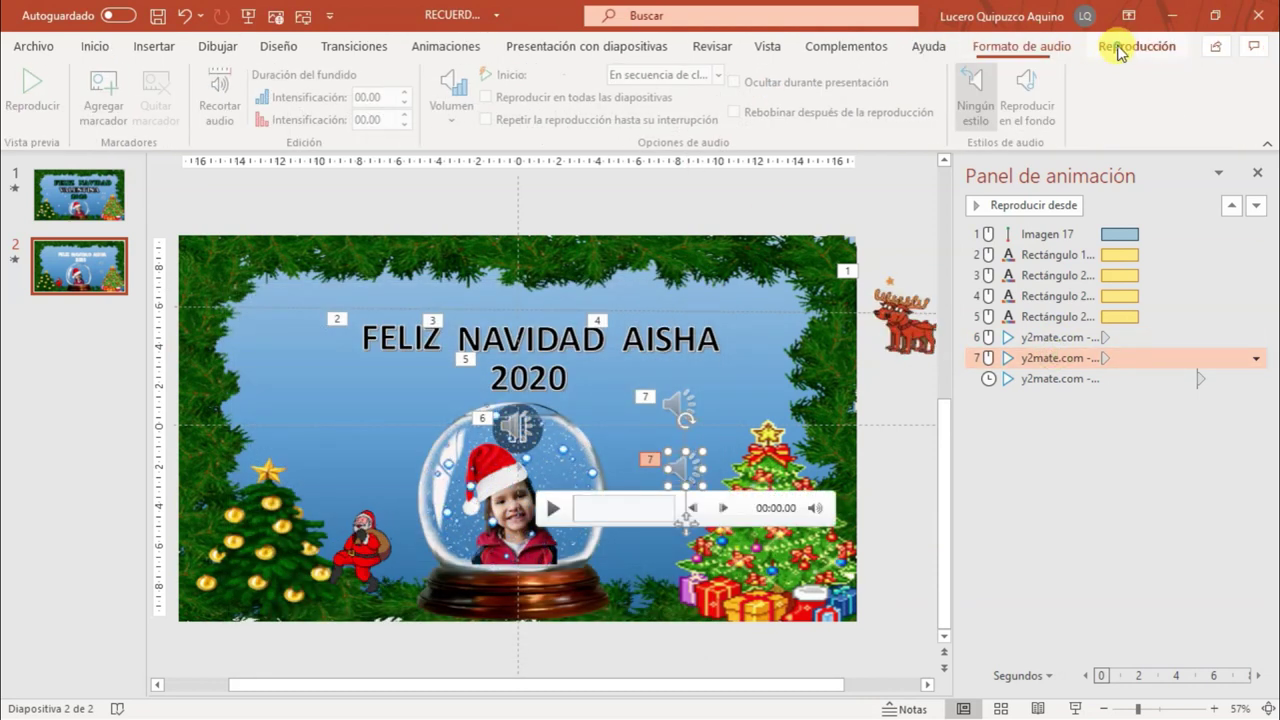
left_click(224, 105)
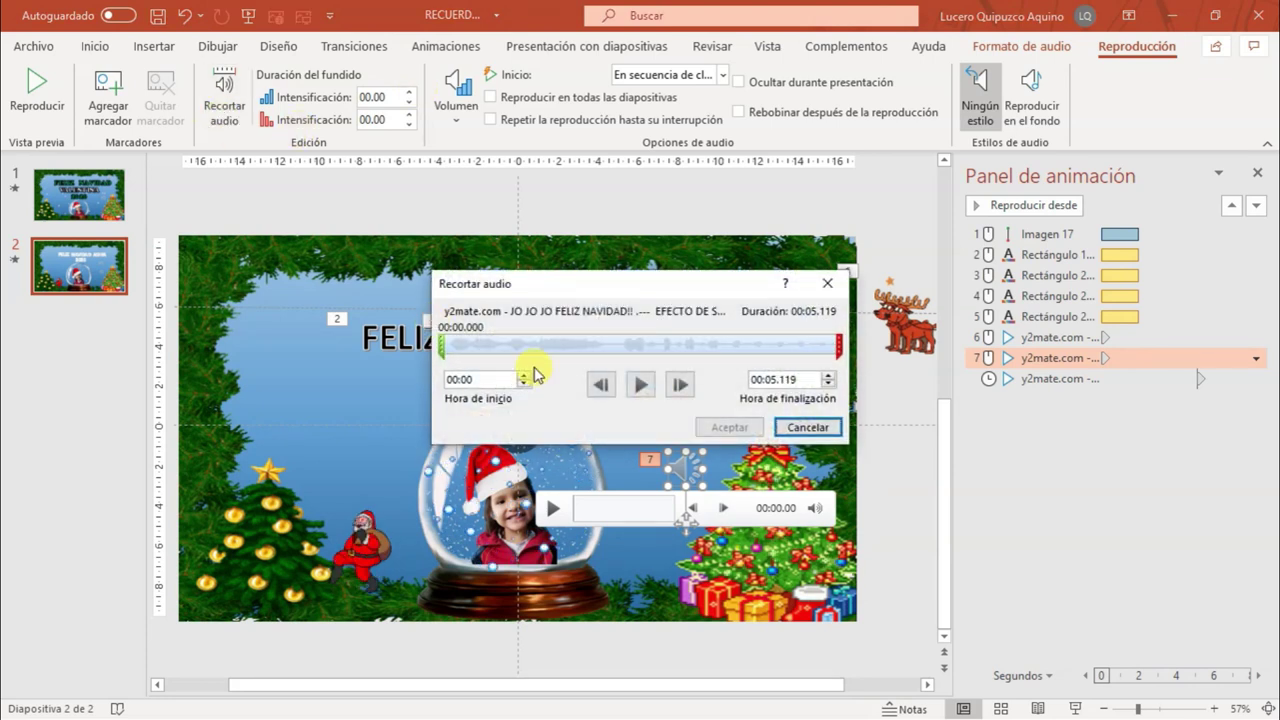
key("Escape")
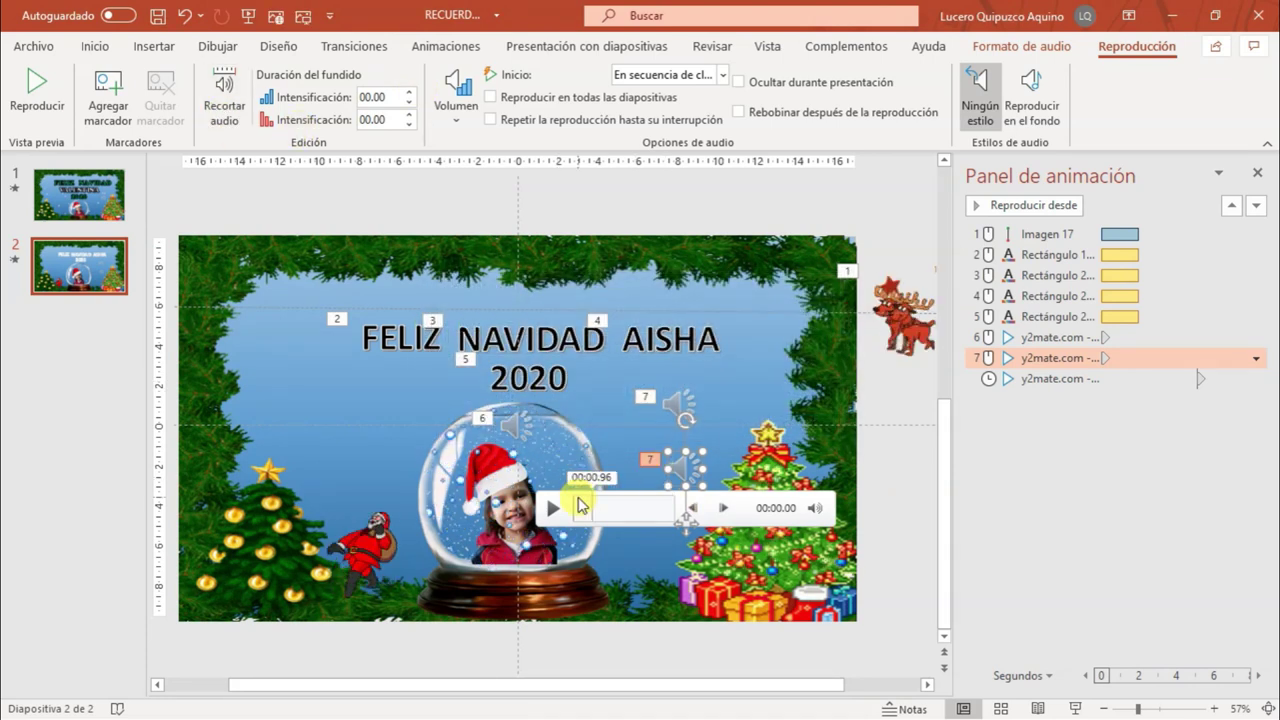
left_click(557, 511)
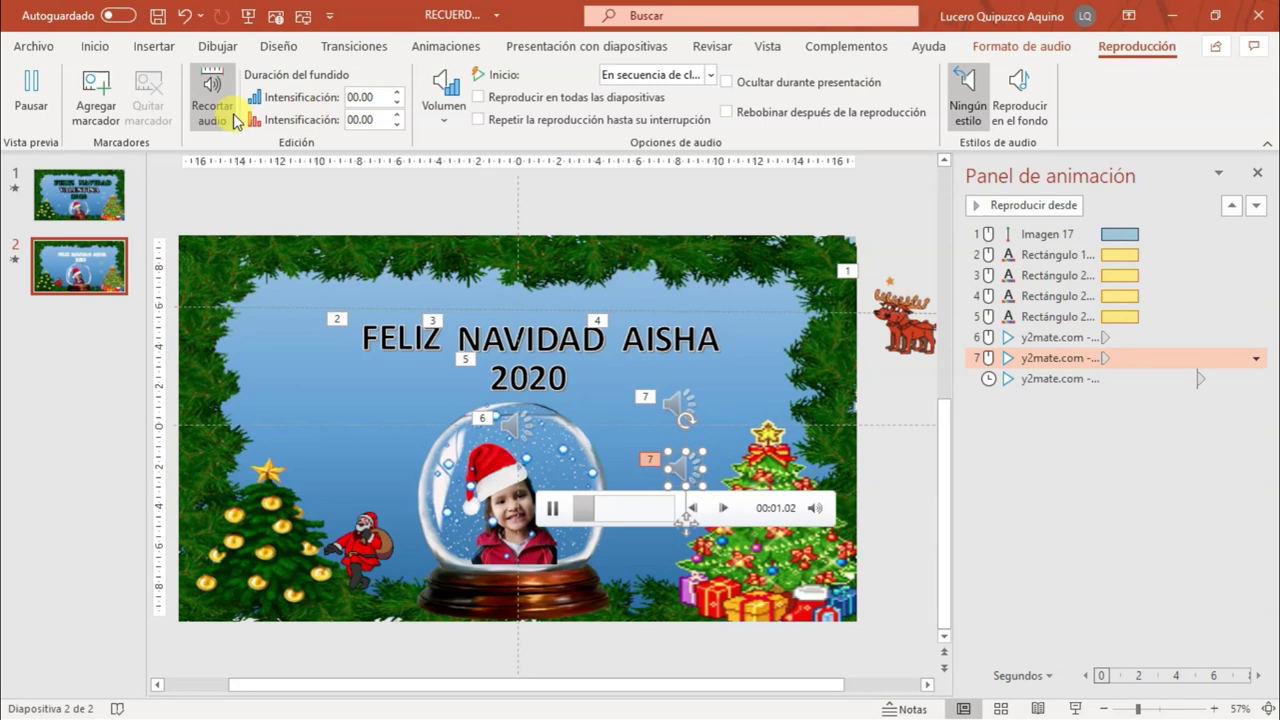
left_click(232, 117)
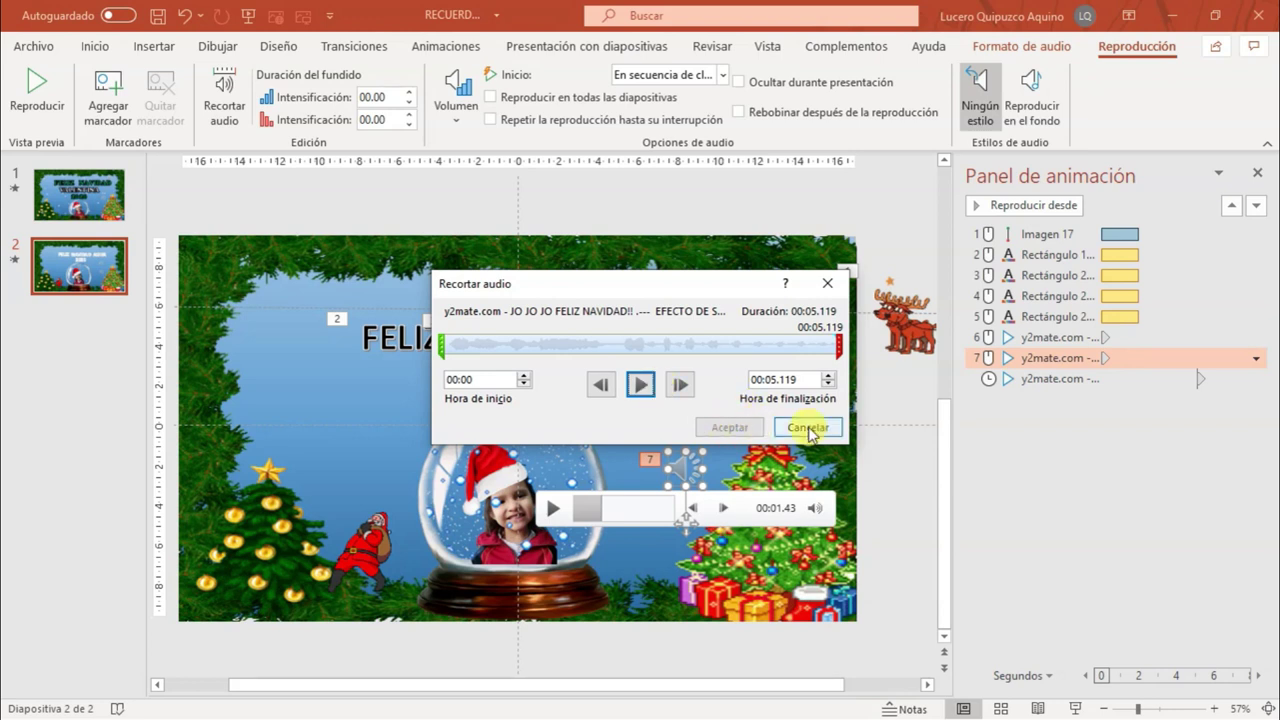
left_click(808, 428)
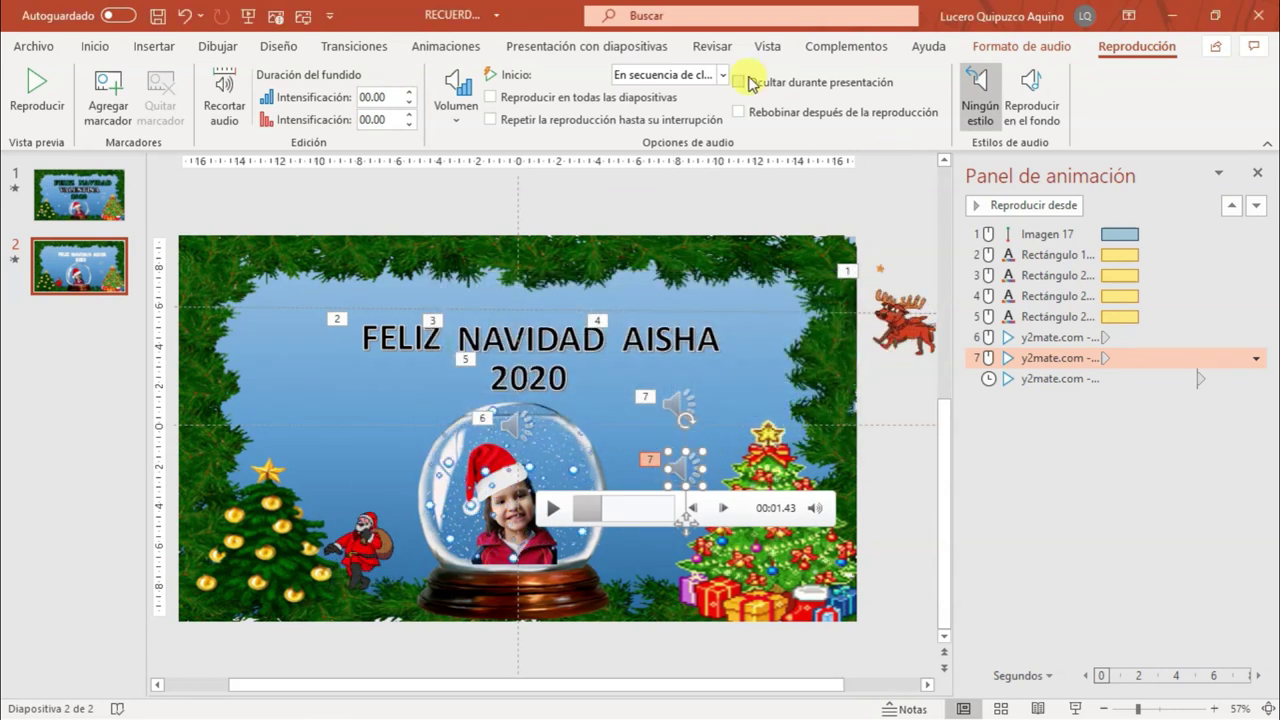
Set JO JO JO FELIZ NAVIDAD to start automatically, hide during show, play across all slides, and loop
left_click(700, 75)
left_click(680, 118)
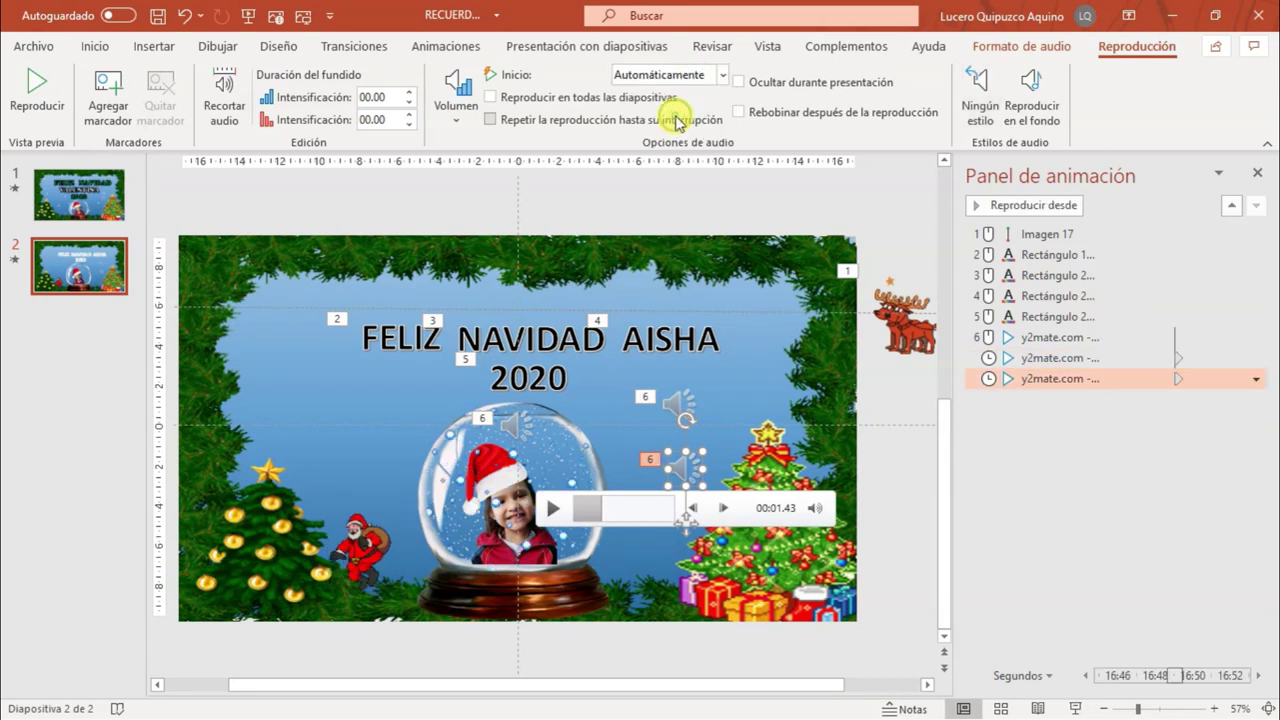
left_click(752, 84)
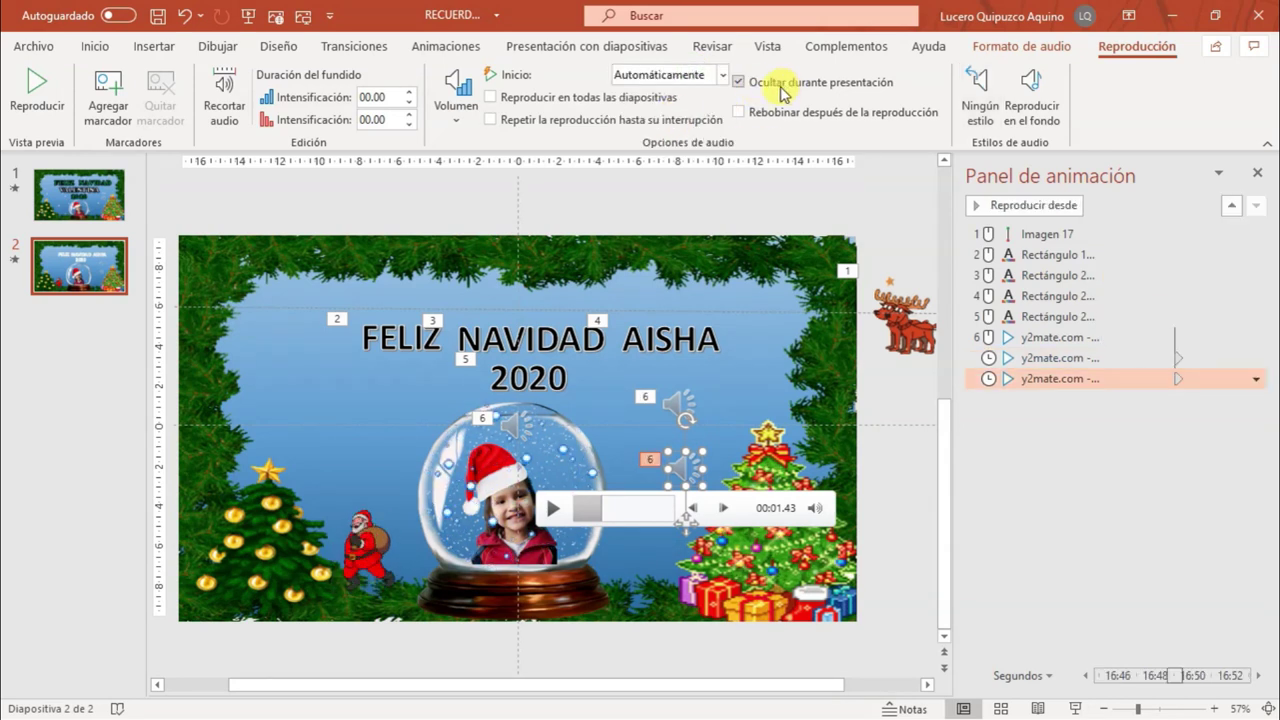
left_click(560, 96)
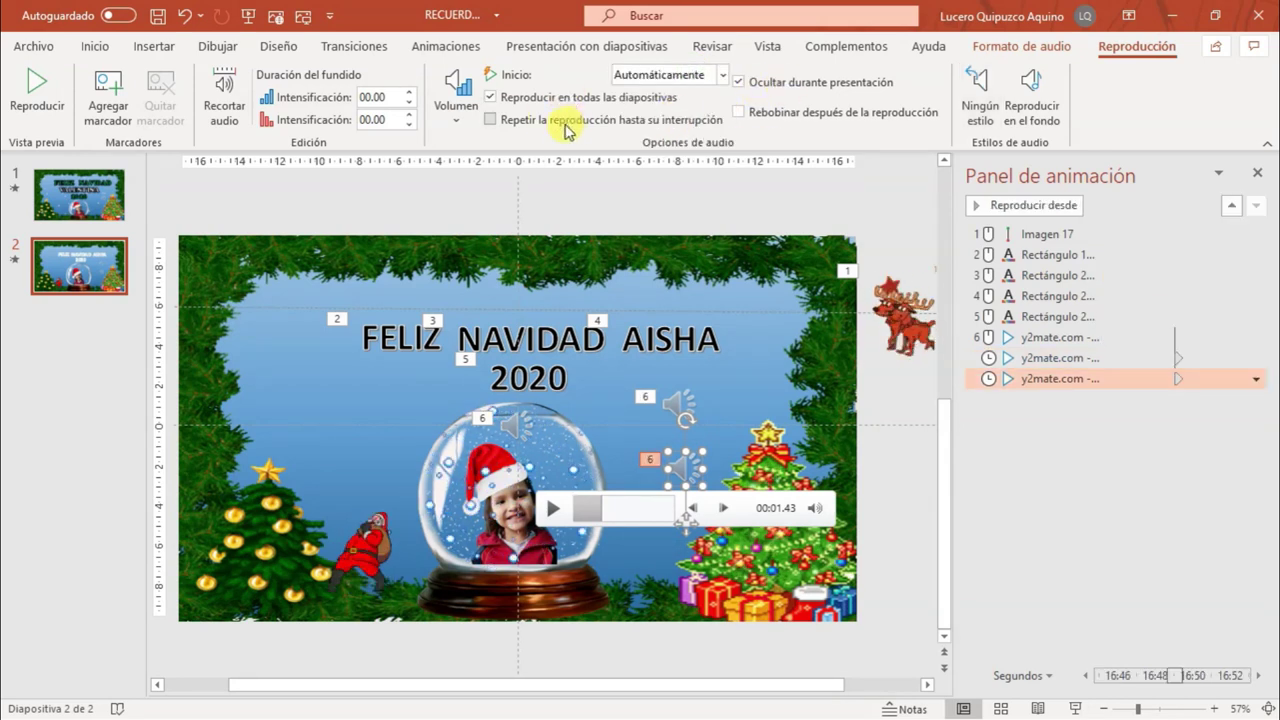
left_click(564, 124)
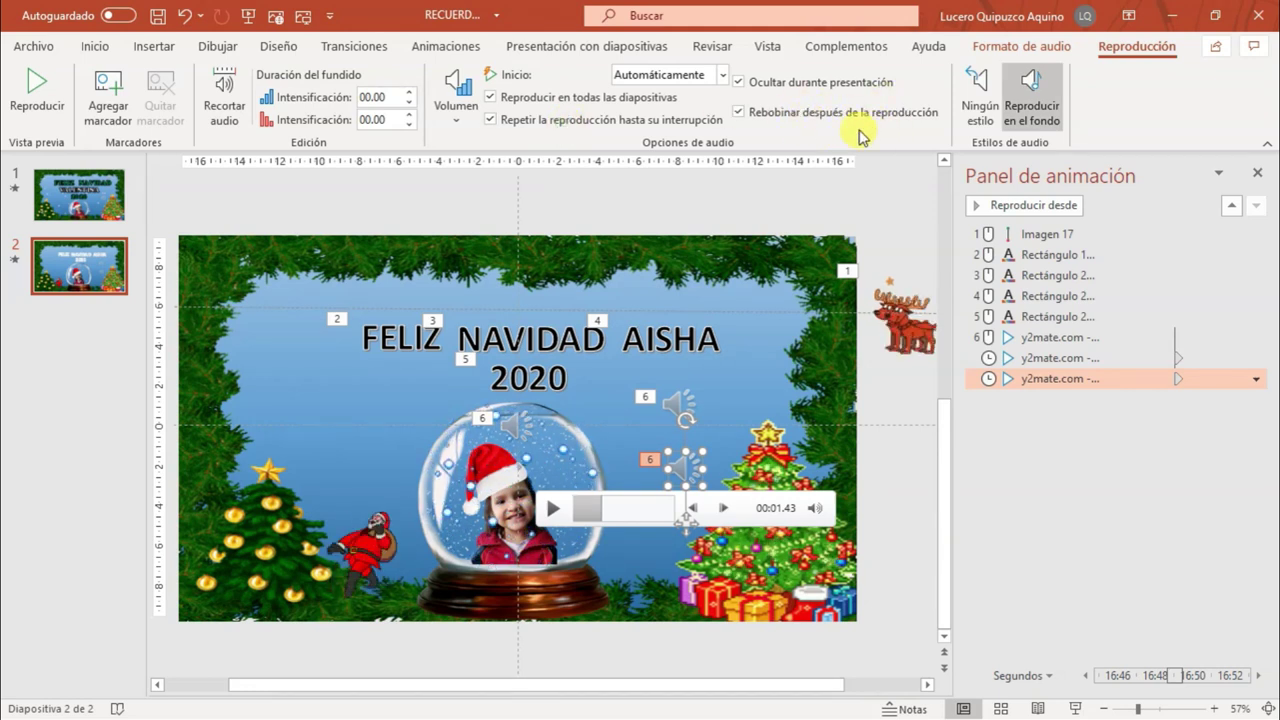
Preview the Christmas music and trim its start to 01:21.680
left_click(515, 424)
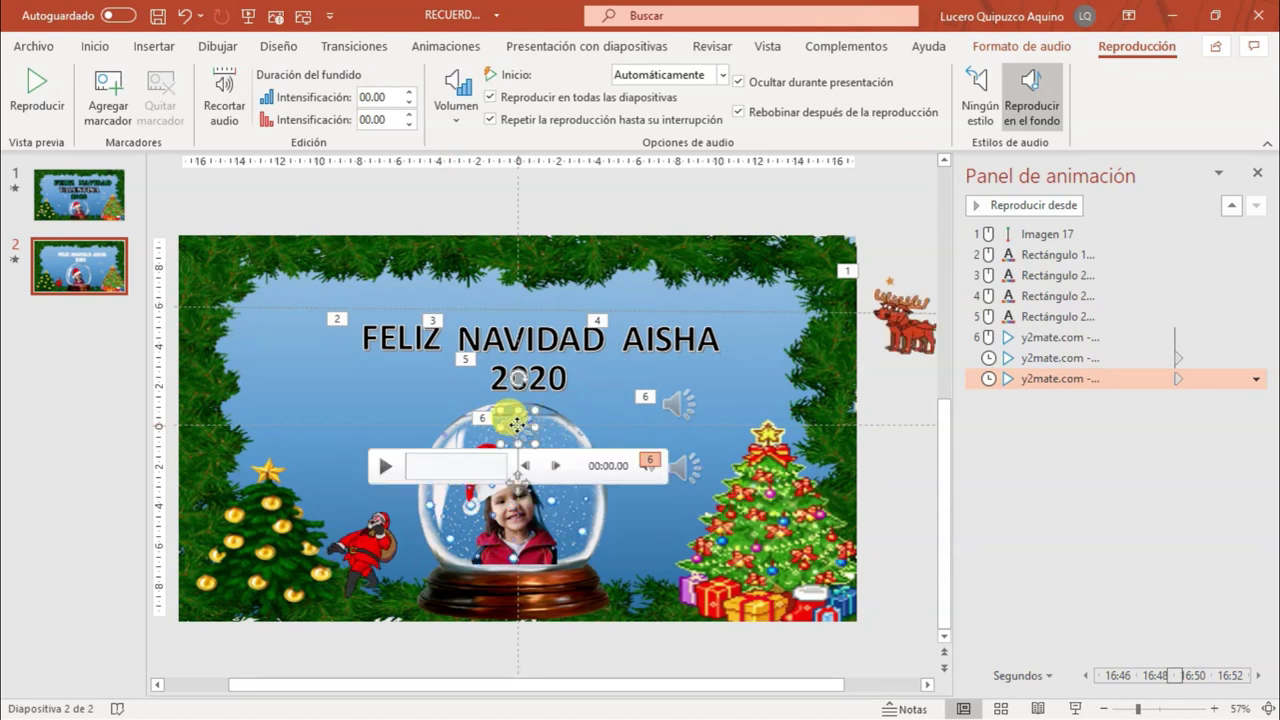
left_click(515, 424)
left_click(385, 466)
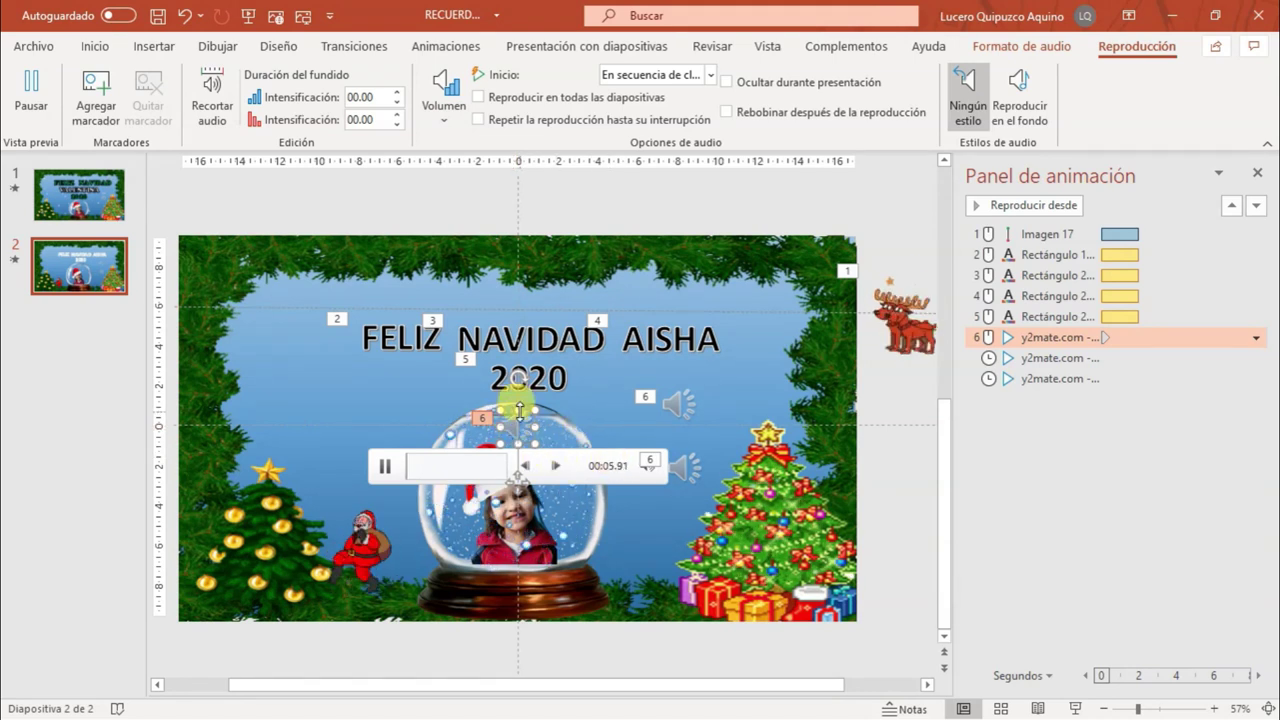
left_click(212, 105)
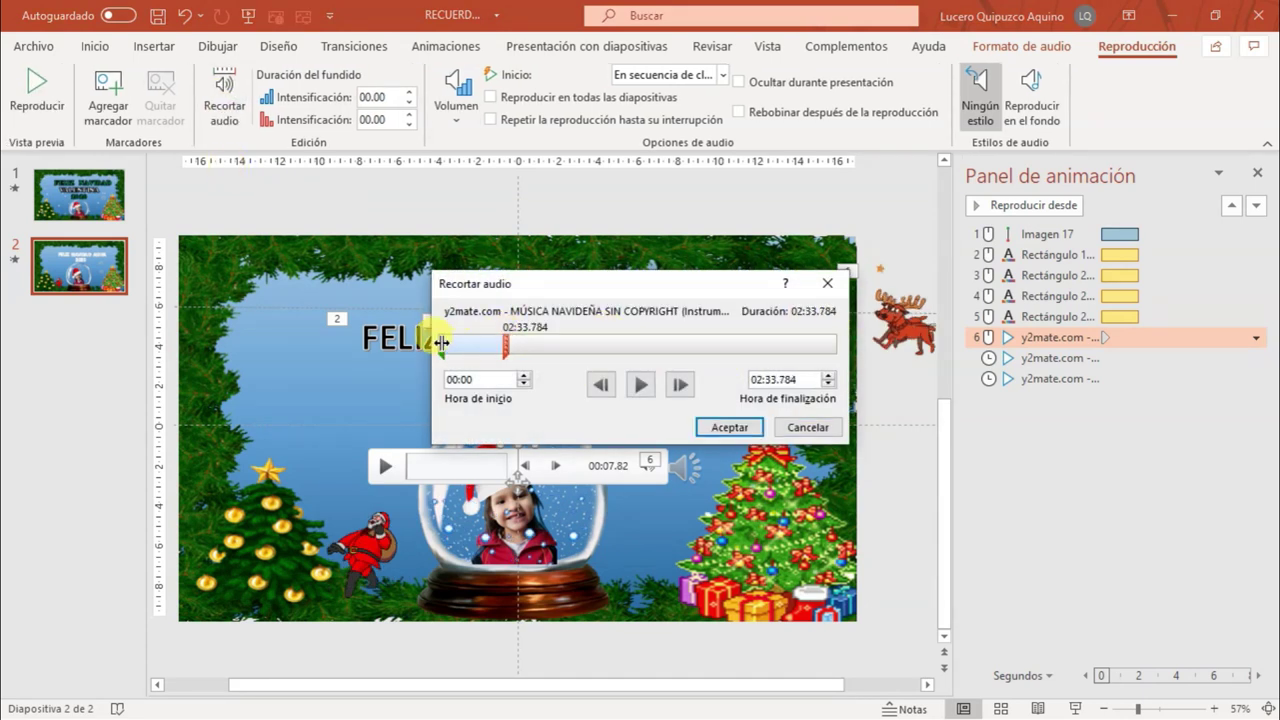
left_click_drag(464, 342, 471, 342)
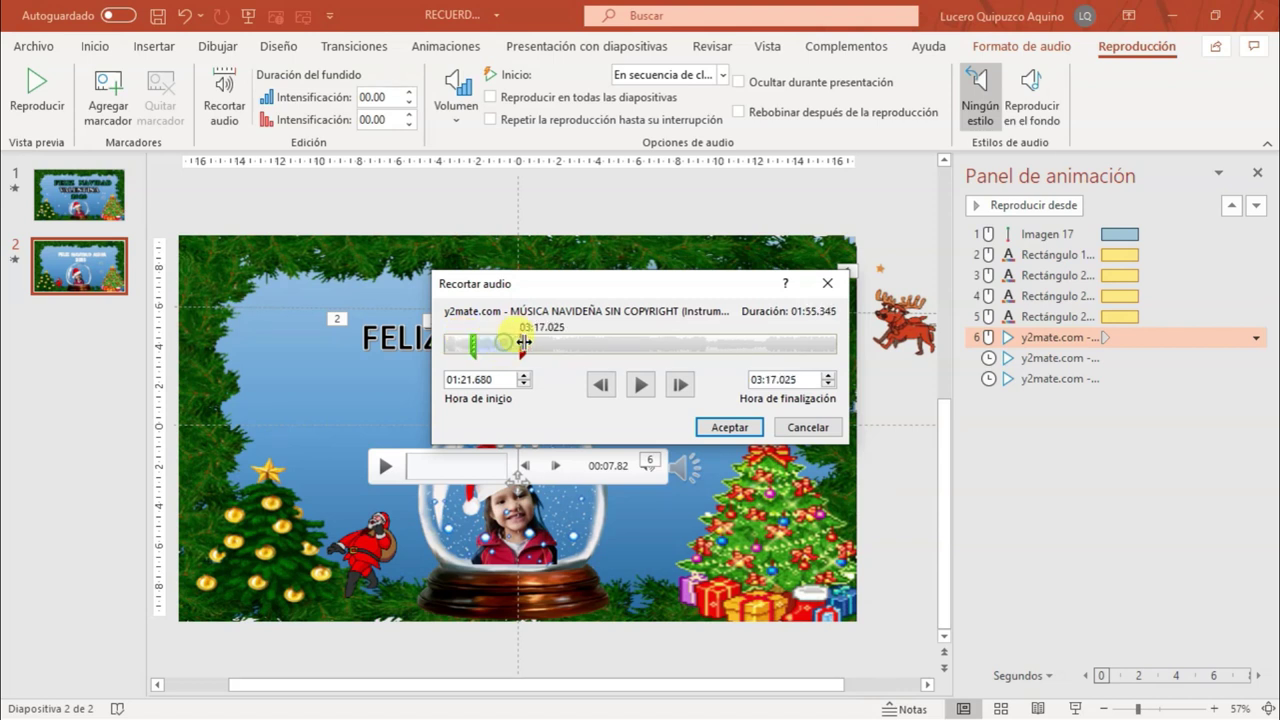
left_click(728, 428)
Set the music to play across all slides, hide, loop, rewind, and start automatically
left_click(590, 97)
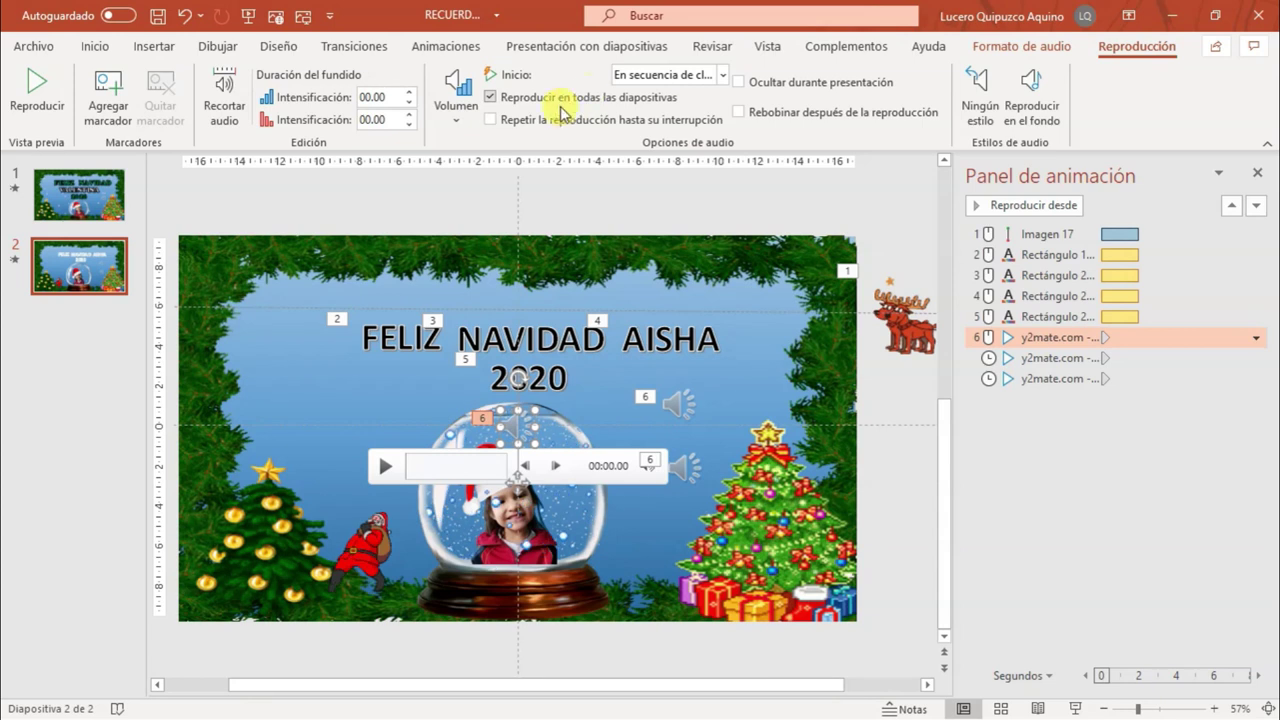
left_click(740, 82)
left_click(740, 112)
left_click(723, 75)
left_click(692, 122)
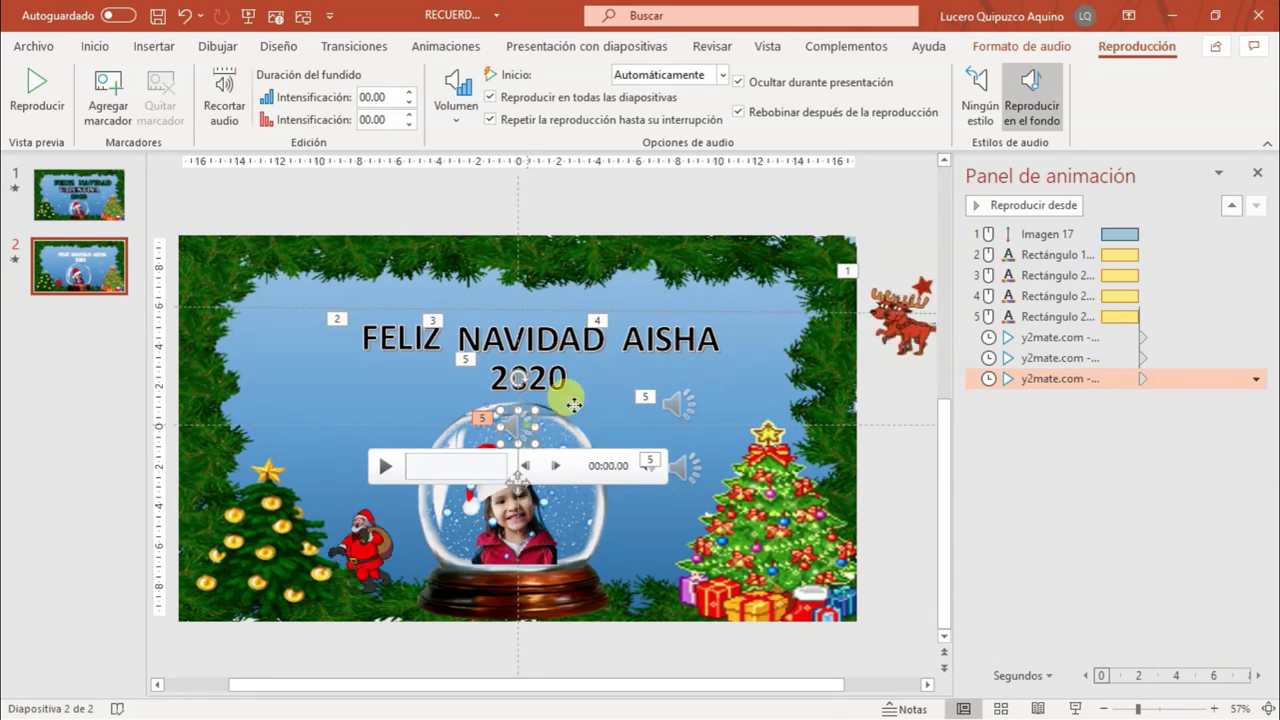
Drag both speaker icons out of the snow globe to beside AISHA and the right tree
left_click_drag(516, 412, 760, 337)
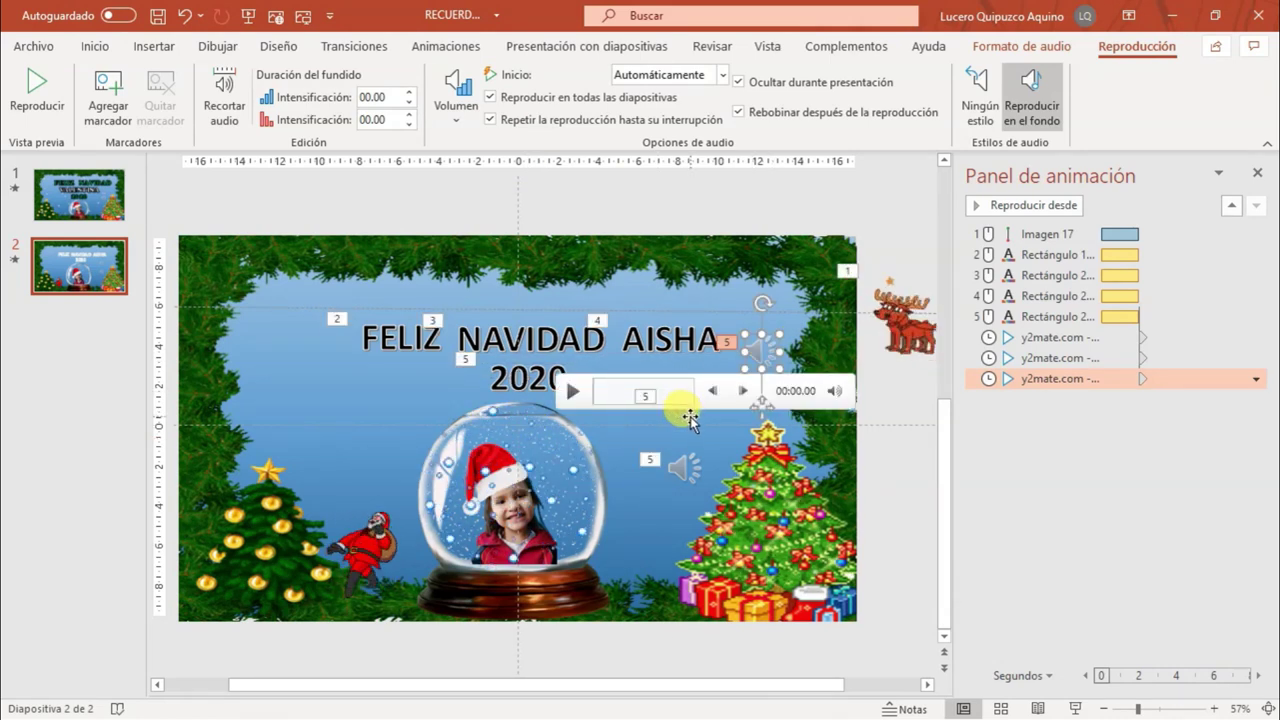
left_click_drag(685, 467, 705, 415)
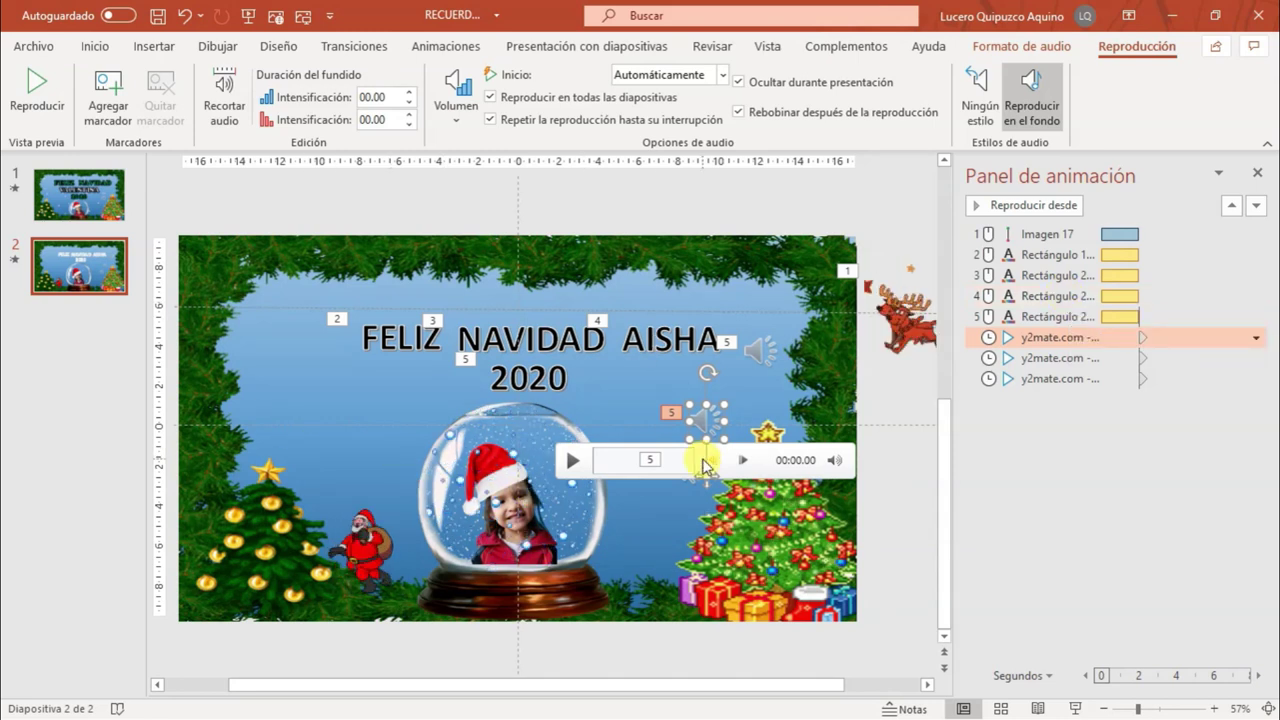
Set Imagen 17 and the first text rectangle animation to start with the previous animation
left_click(1257, 233)
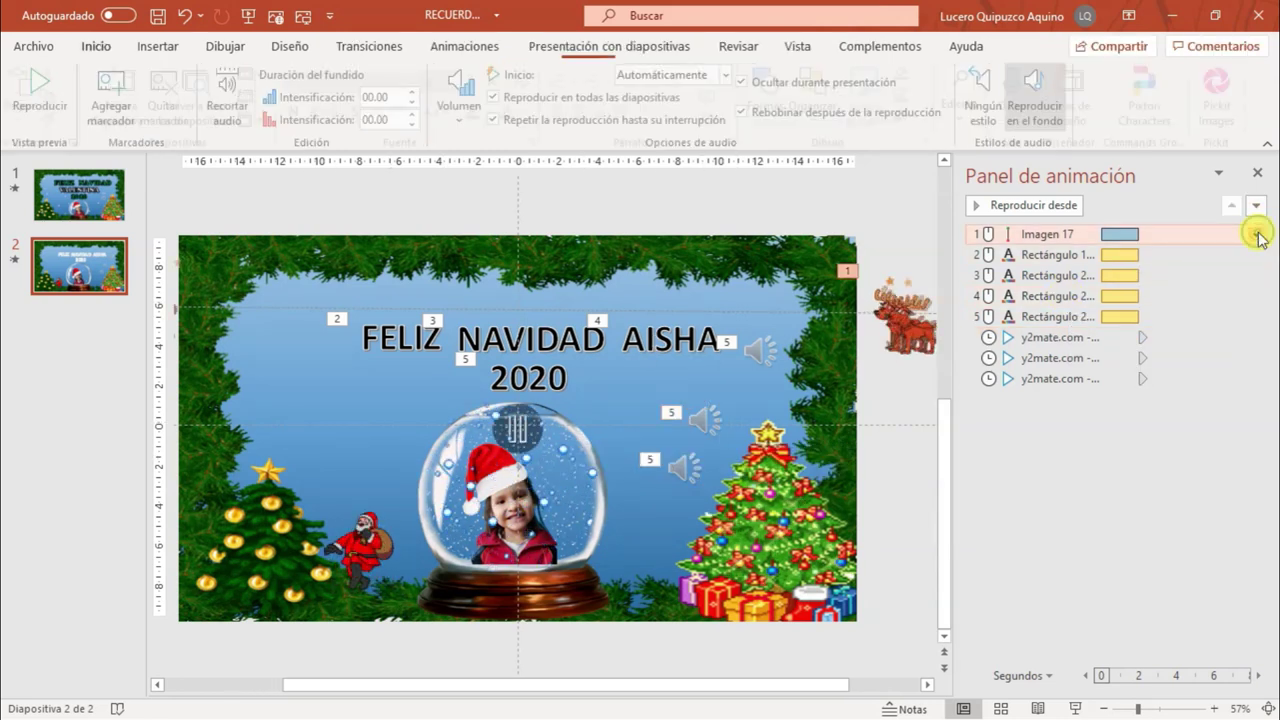
left_click(1256, 235)
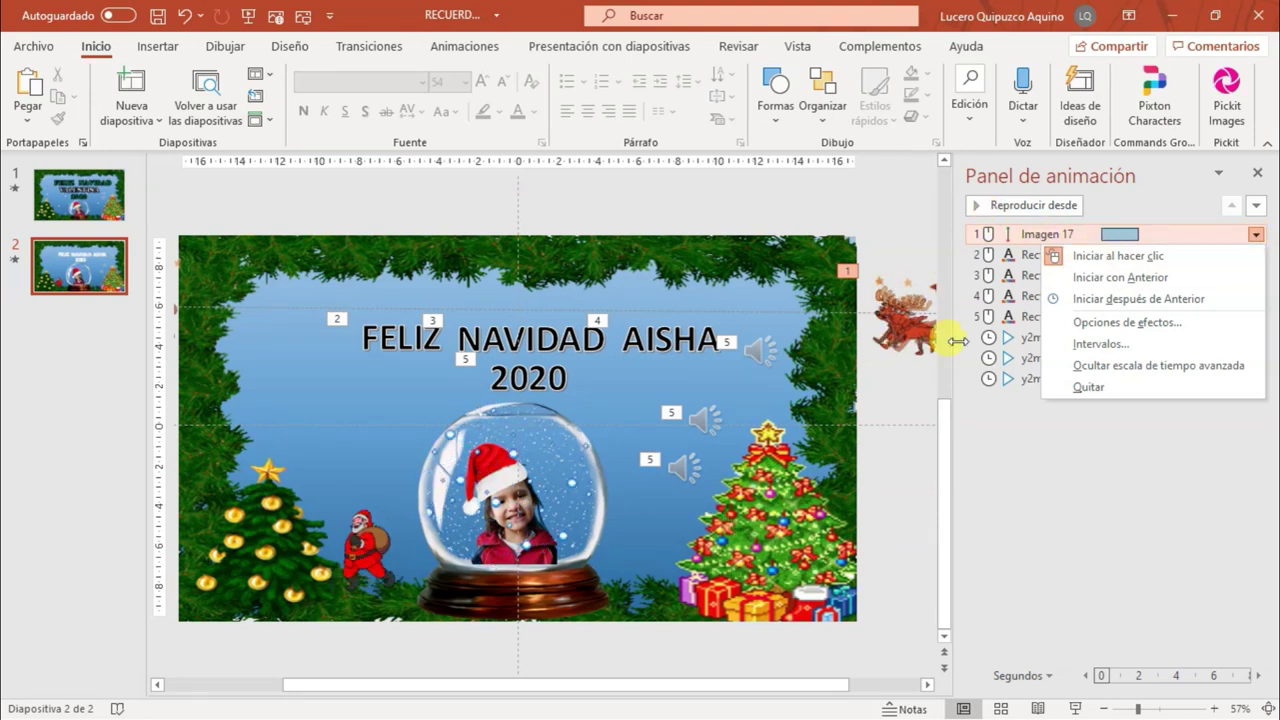
left_click(1163, 279)
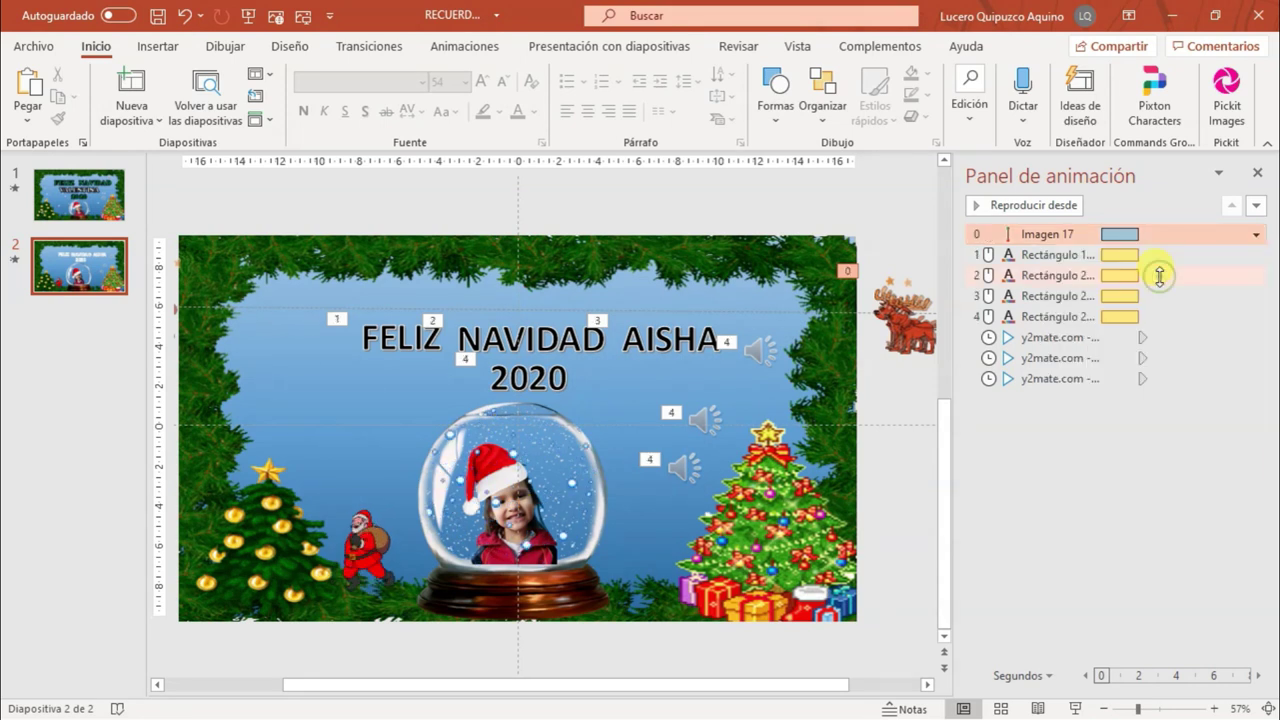
left_click(1098, 255)
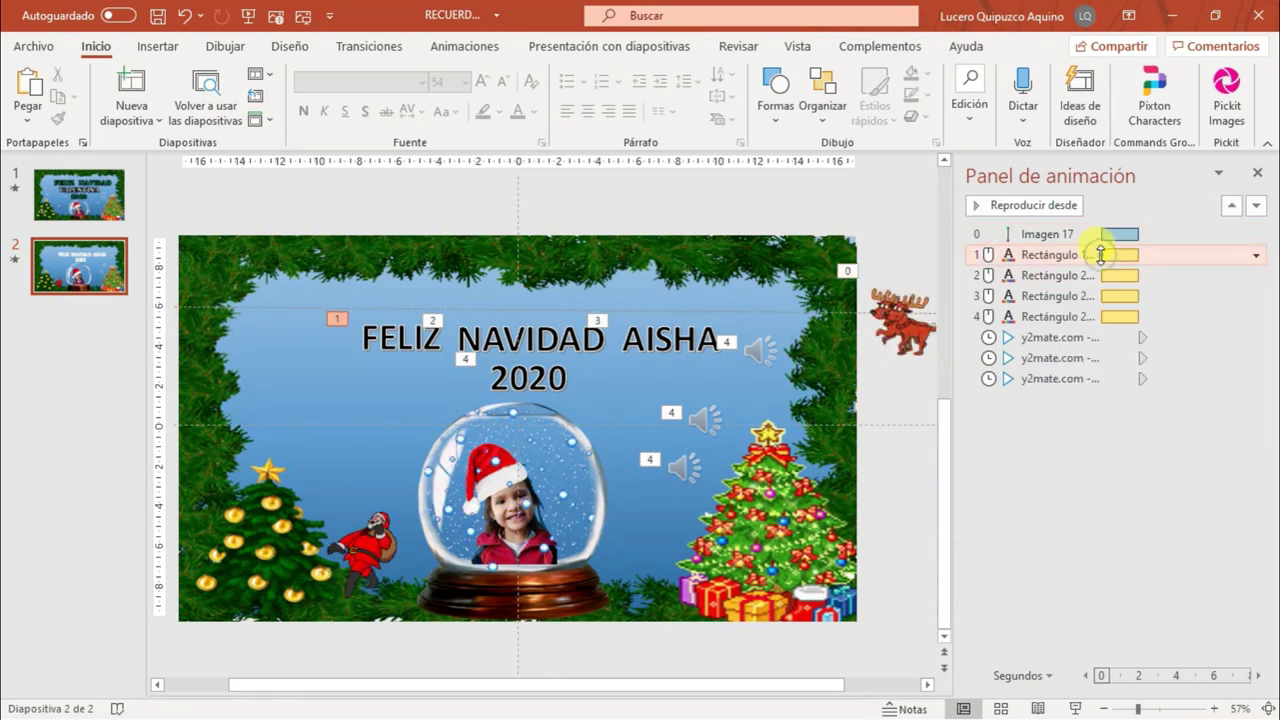
left_click(1256, 255)
left_click(1073, 319)
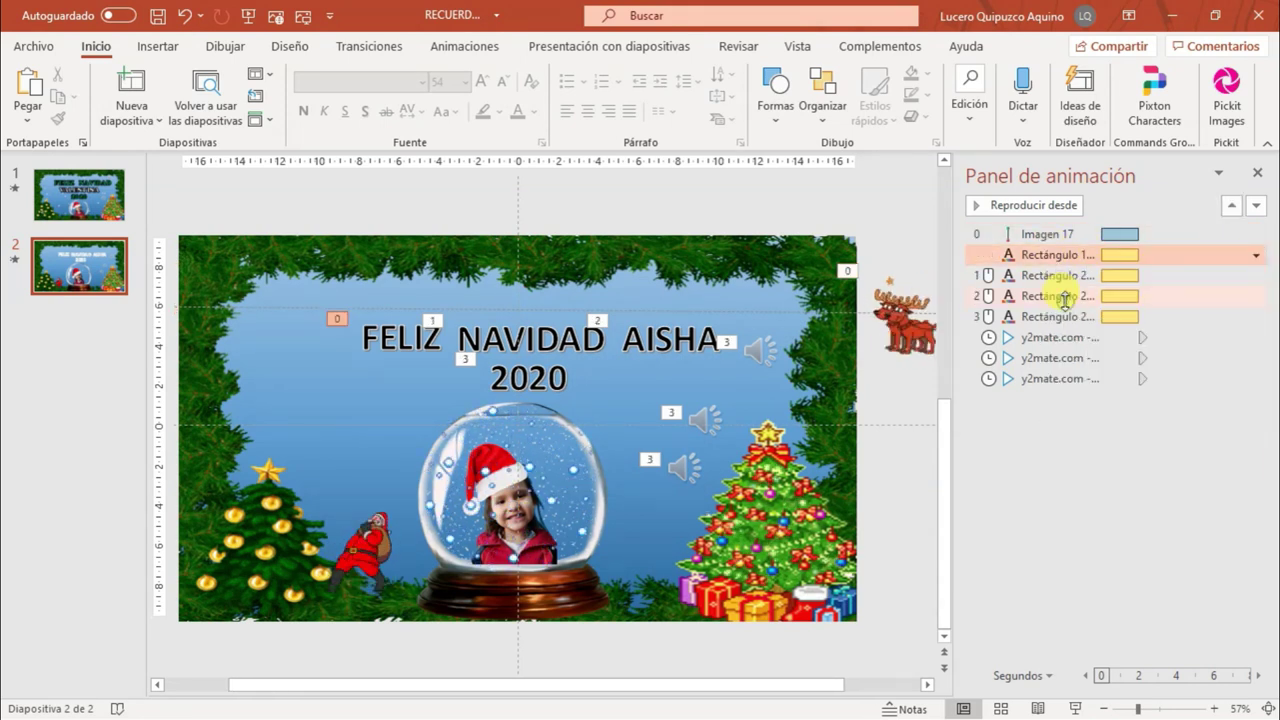
Make the second, third and last text rectangle animations start with the previous one
left_click(1196, 272)
left_click(1256, 279)
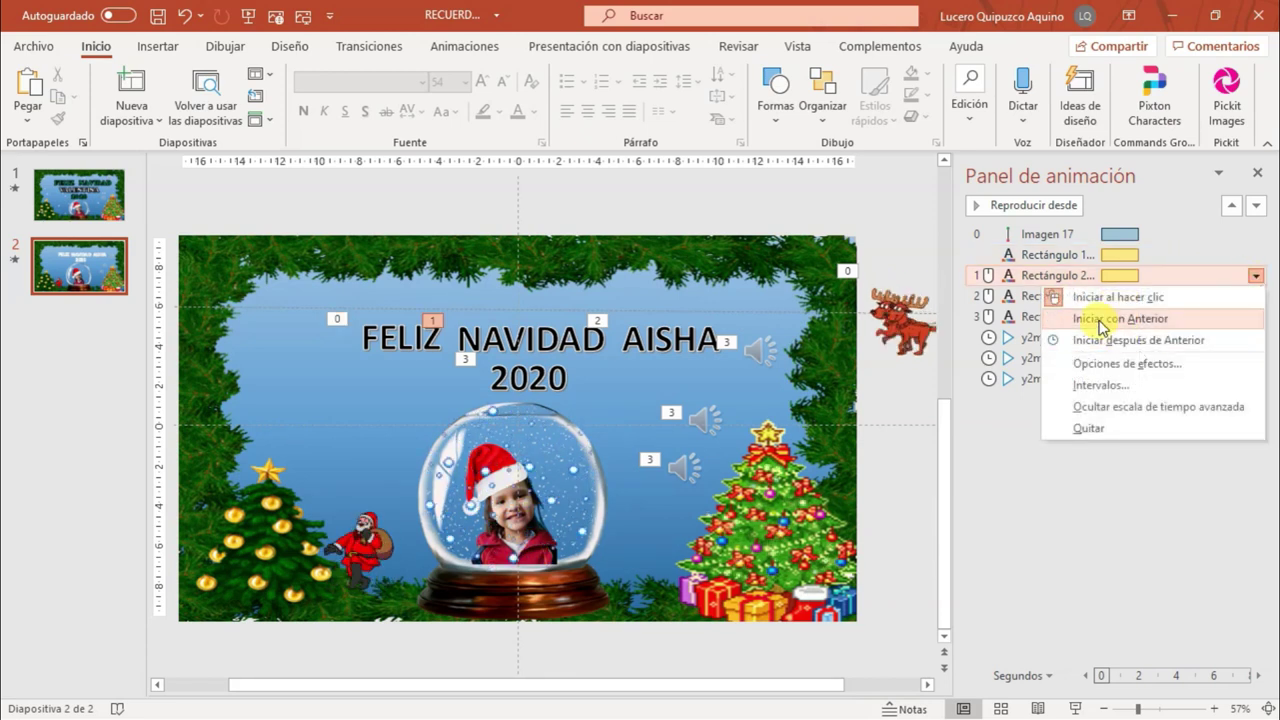
left_click(1085, 318)
left_click(1158, 297)
left_click(1253, 300)
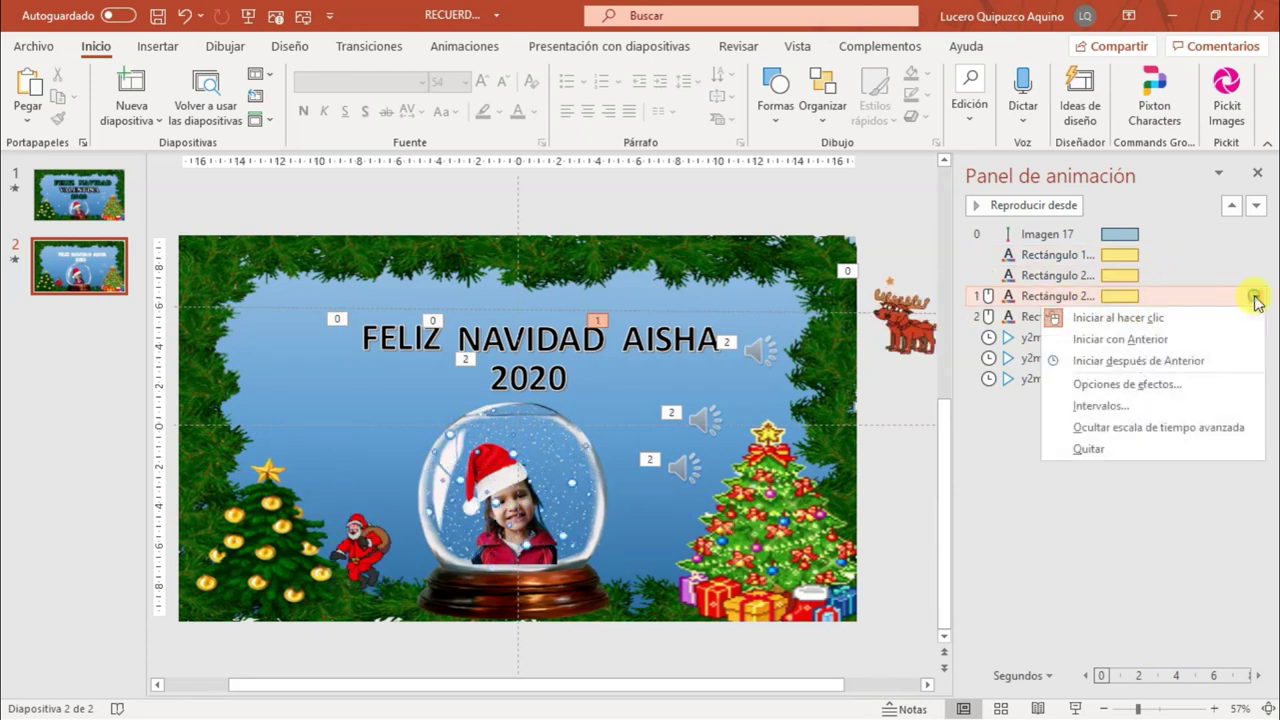
left_click(1157, 338)
left_click(1214, 320)
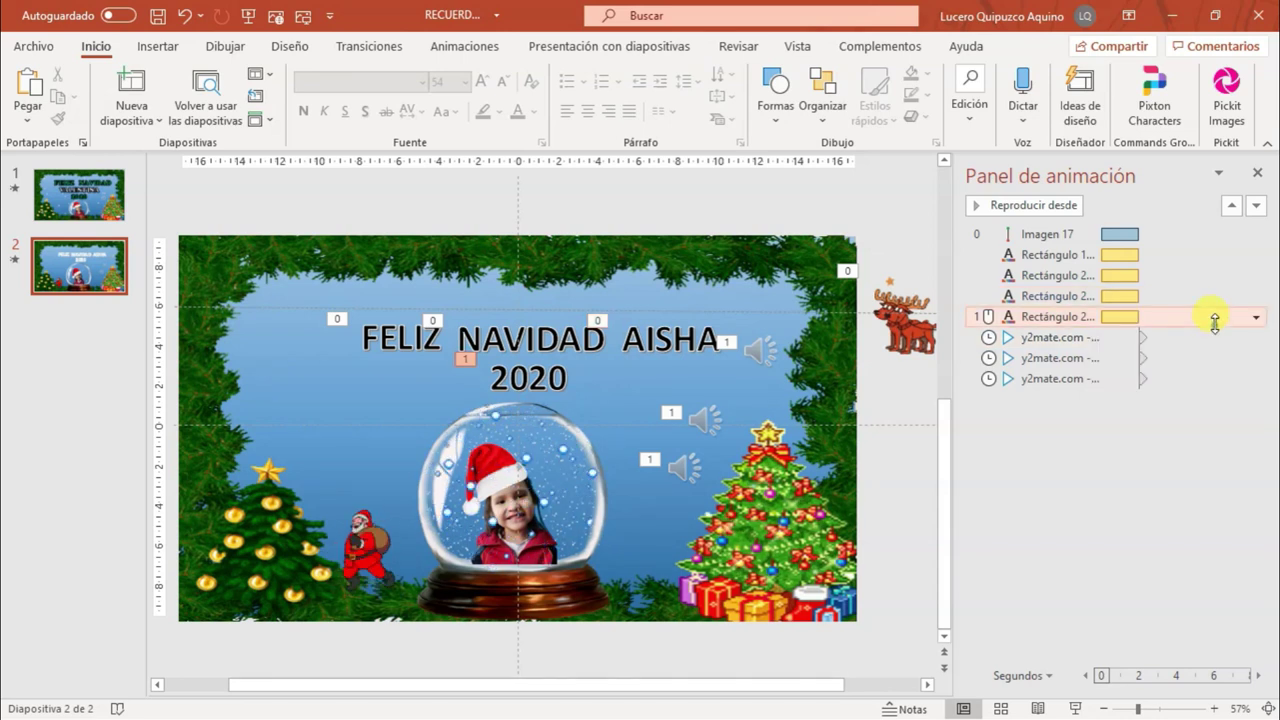
left_click(1255, 318)
left_click(1143, 357)
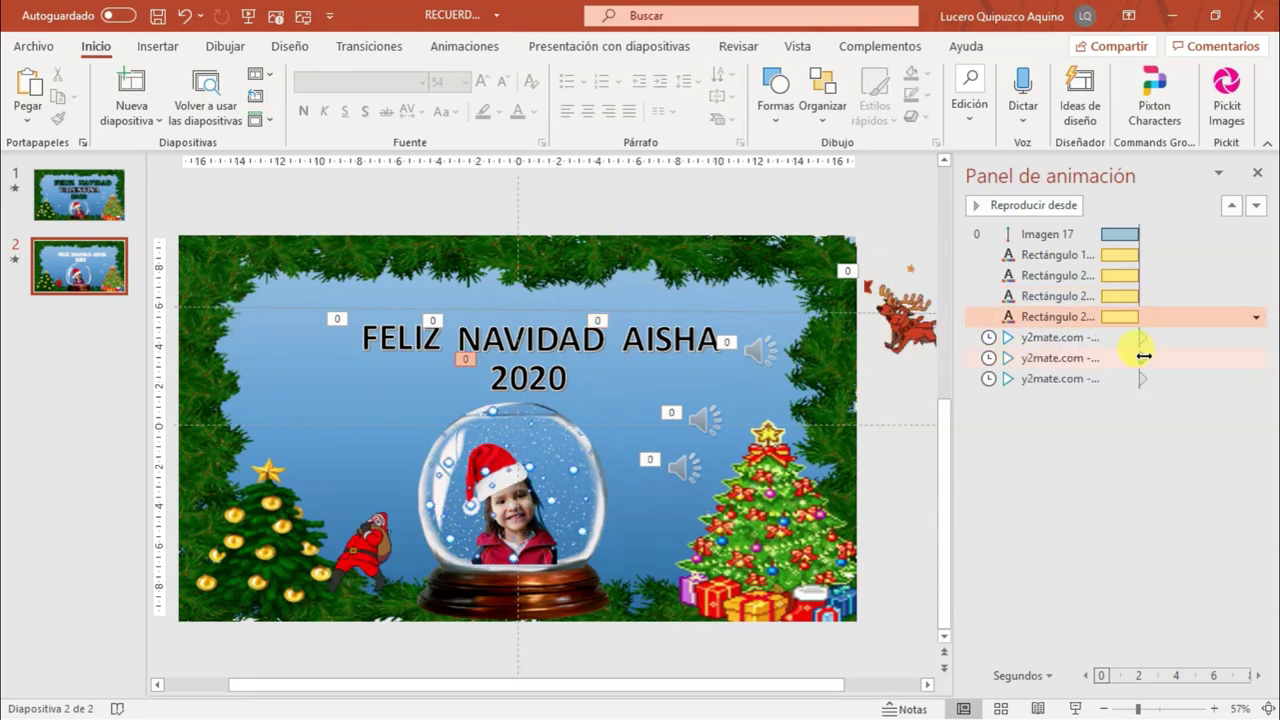
Set all three y2mate audio clips to Iniciar con anterior
left_click(1251, 334)
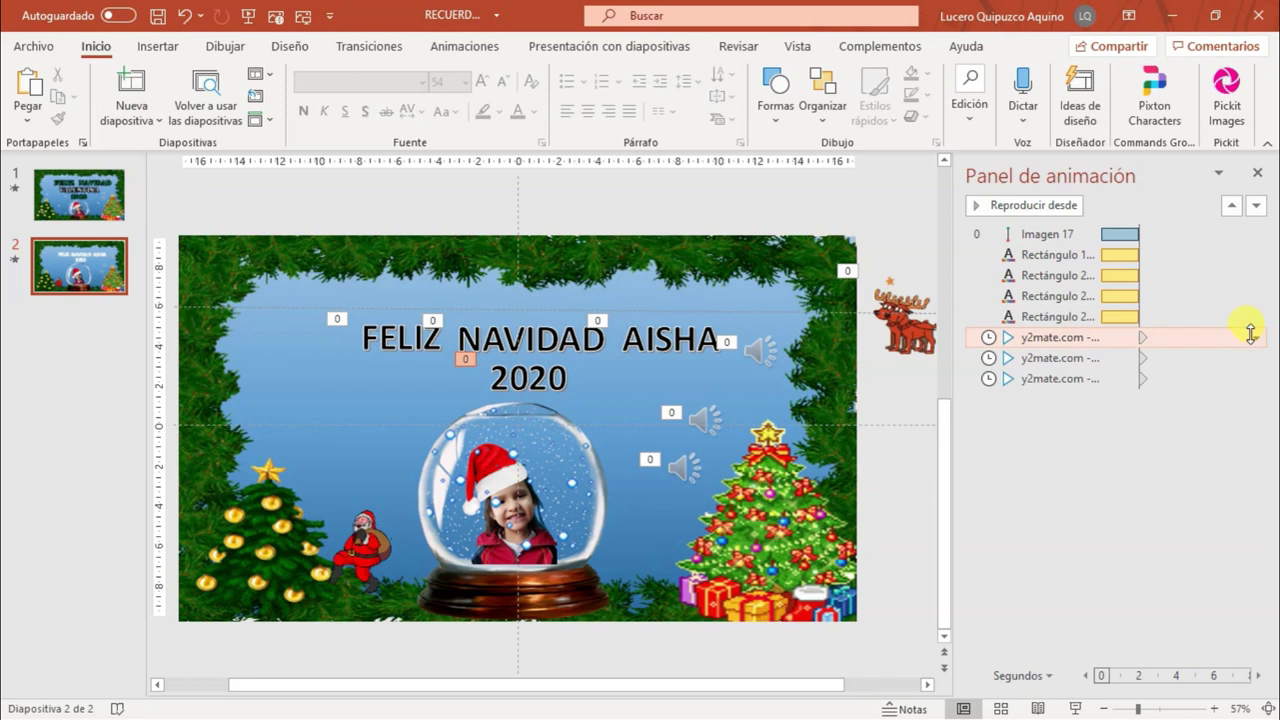
left_click(1257, 341)
left_click(1094, 374)
left_click(1170, 358)
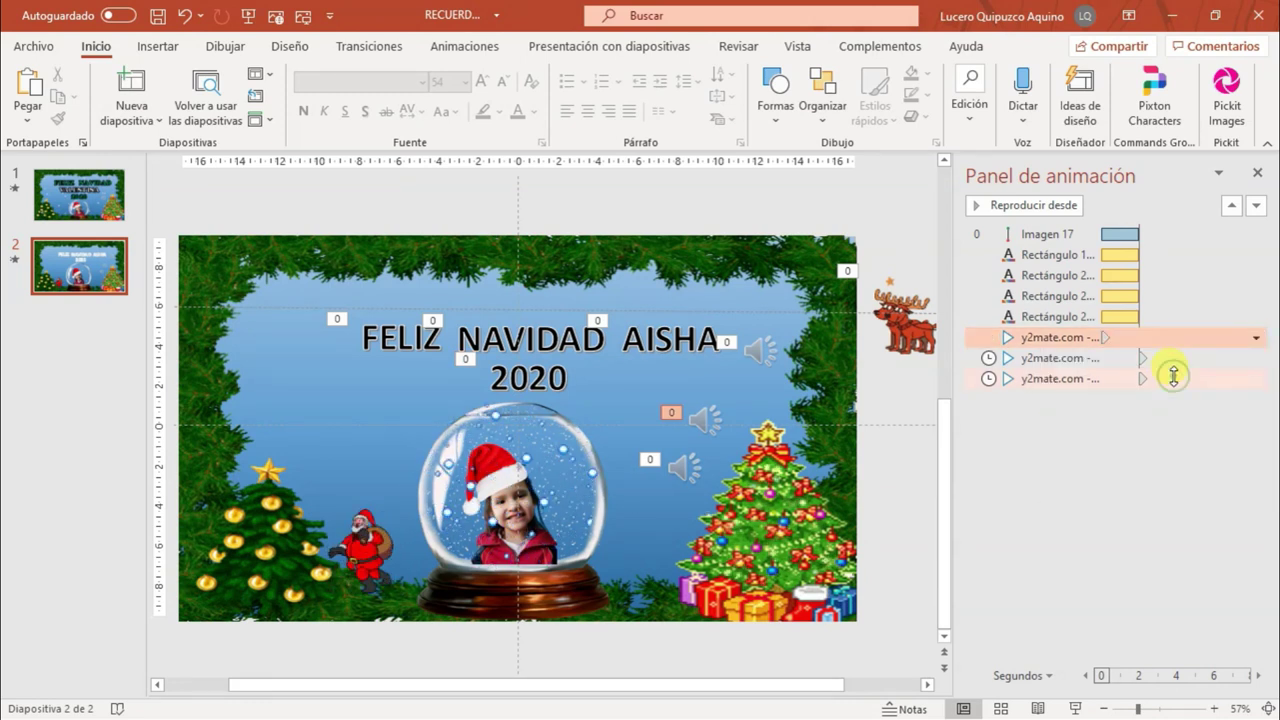
left_click(1257, 362)
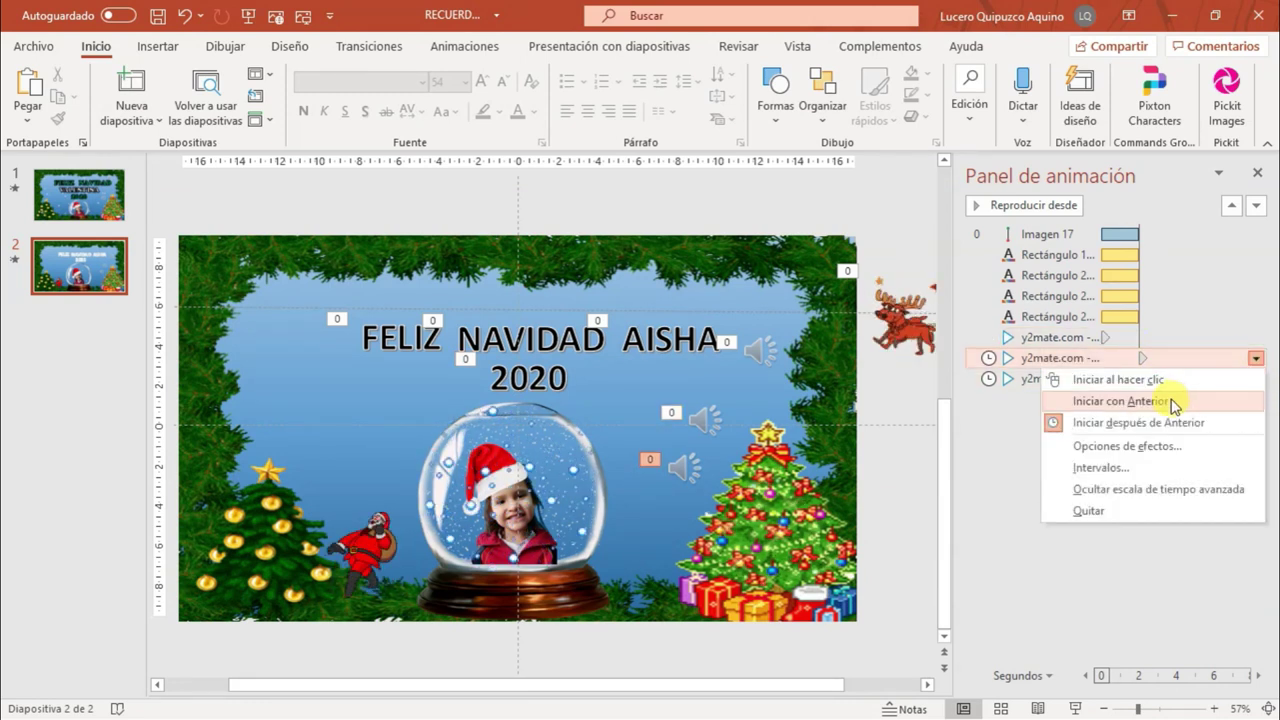
left_click(1094, 402)
left_click(1142, 377)
left_click(1256, 377)
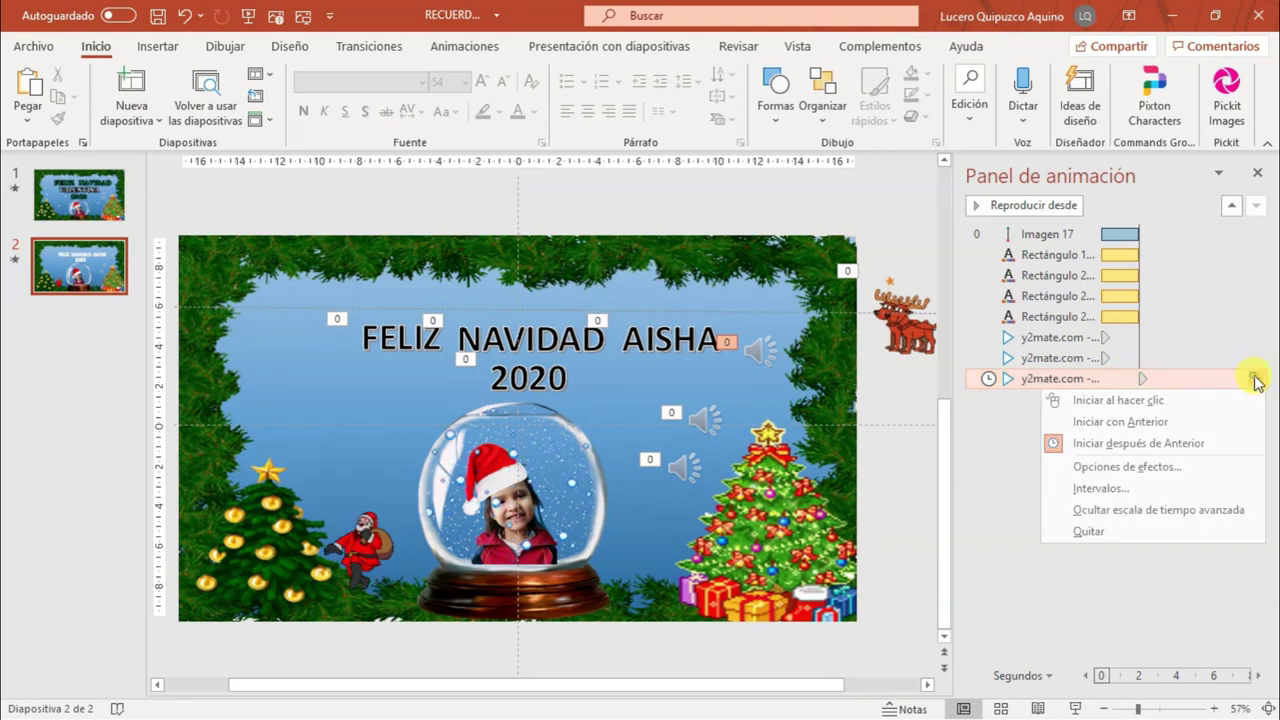
left_click(1166, 426)
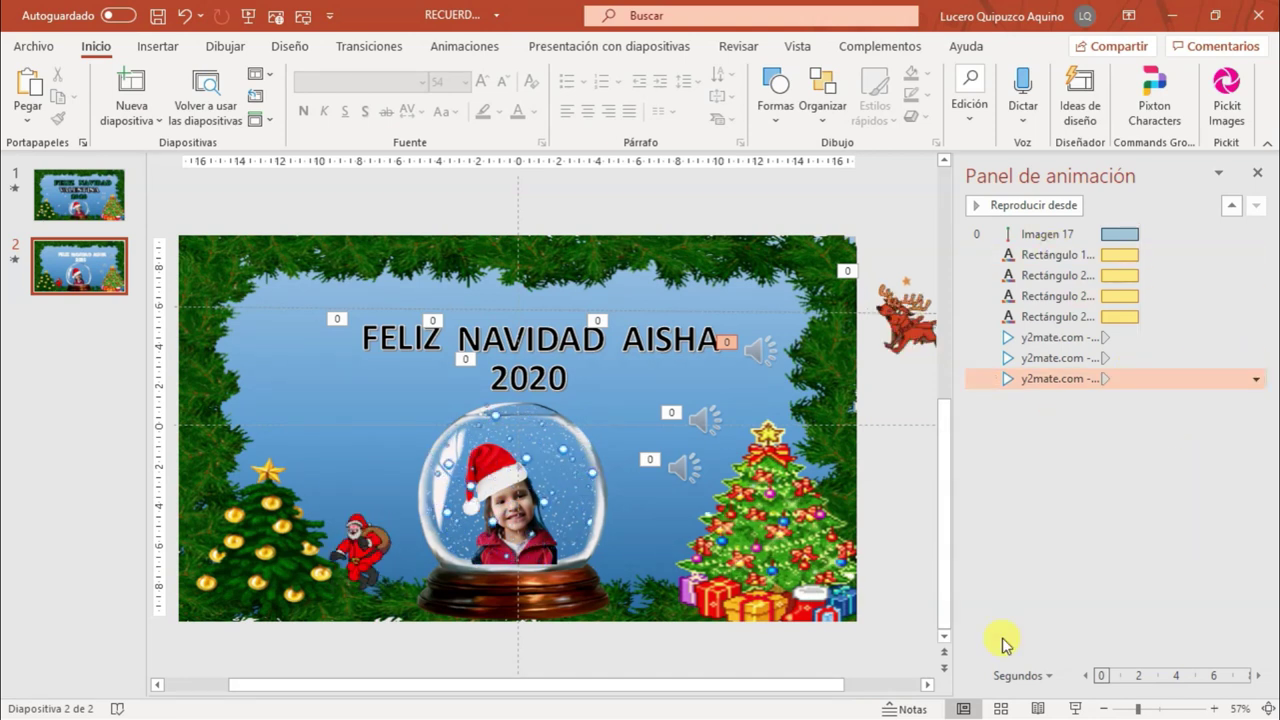
left_click(1077, 710)
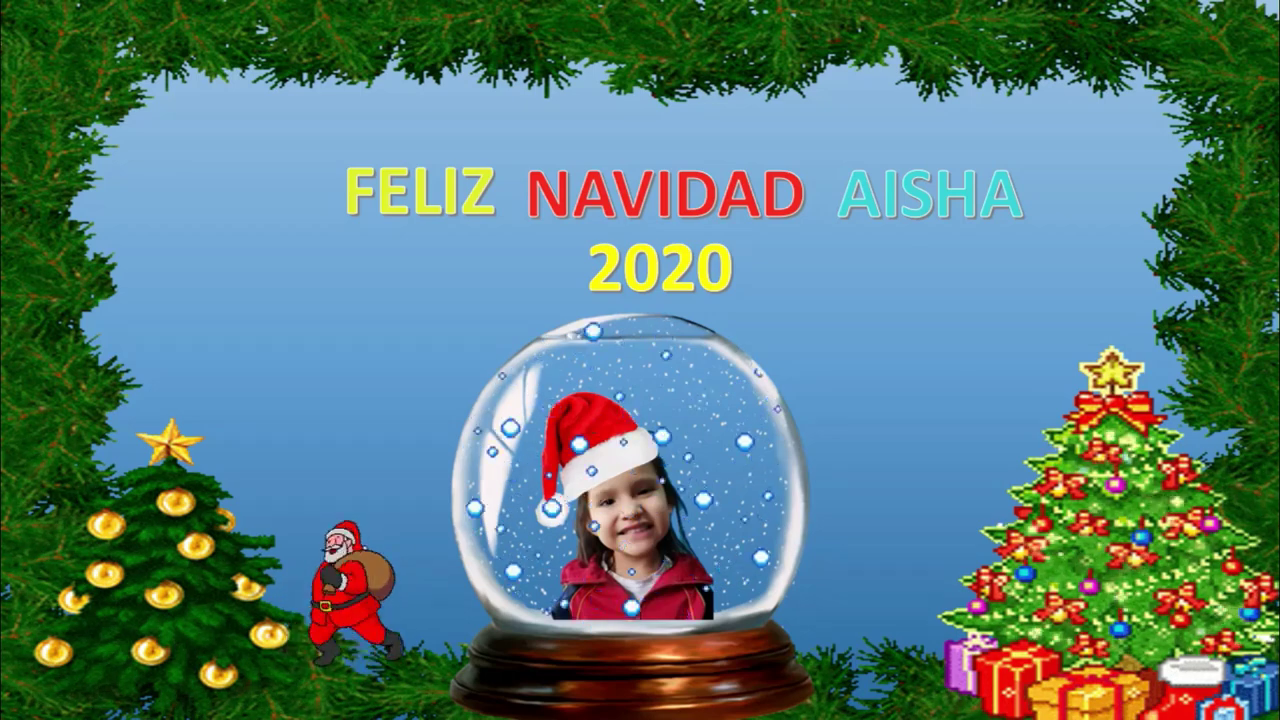
key("Escape")
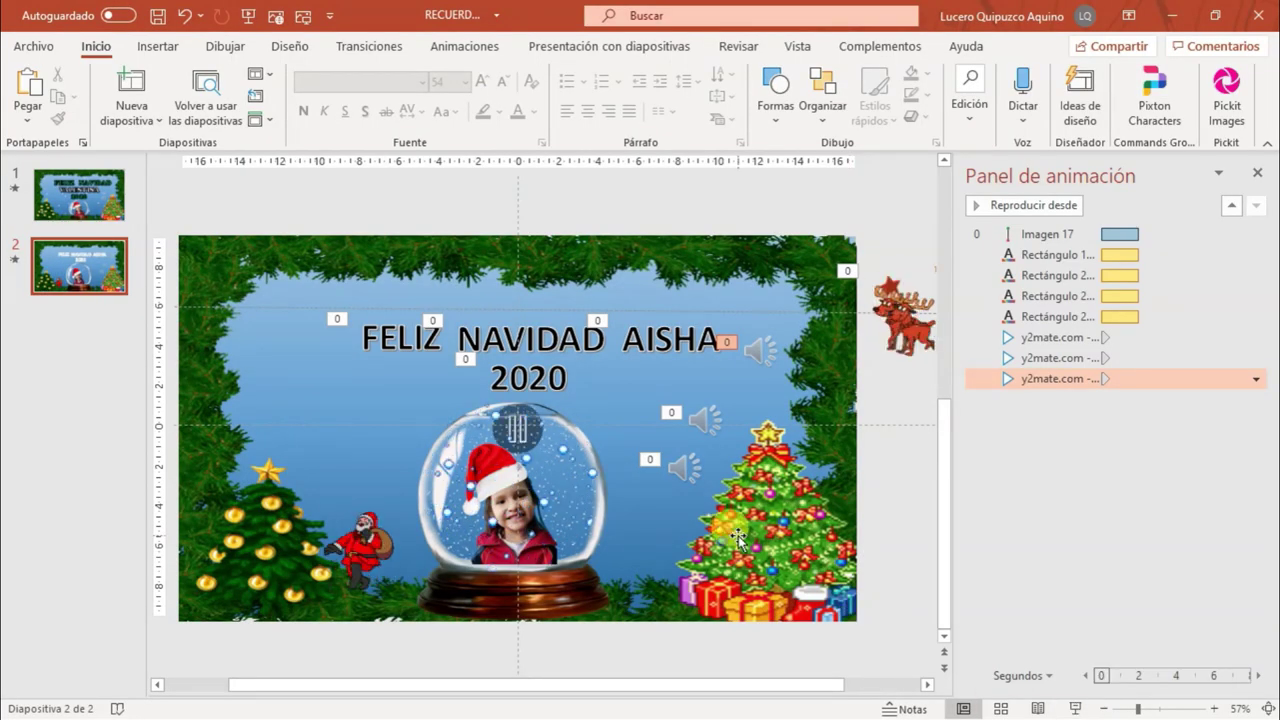
Set the reindeer Imagen 17 animation's duration to 20 seconds in its timing settings
left_click(912, 334)
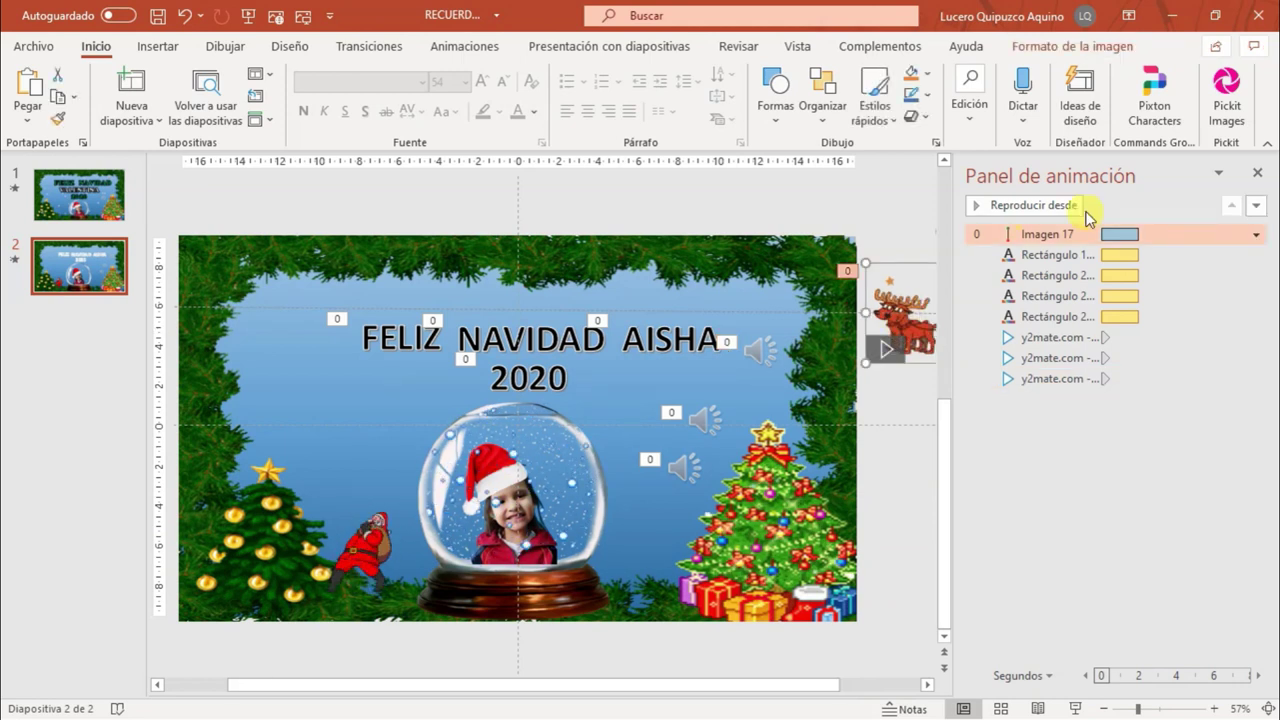
double_click(1058, 236)
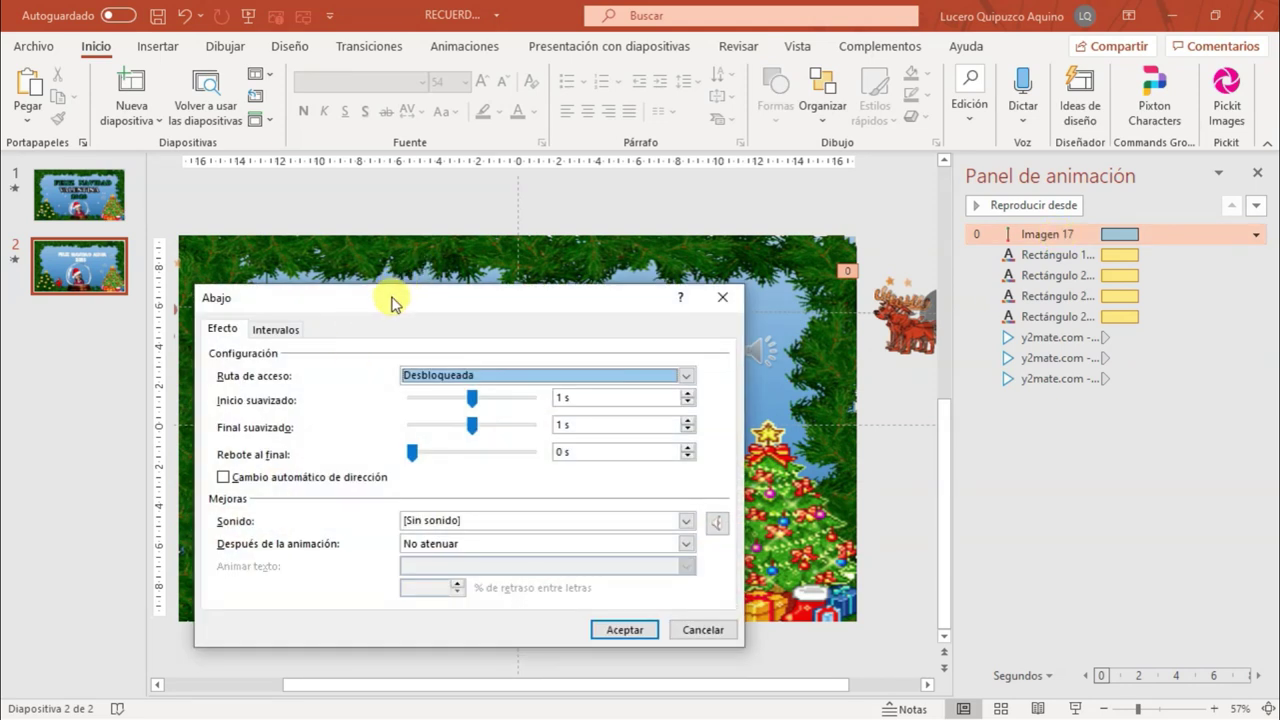
left_click_drag(391, 303, 466, 237)
left_click(340, 270)
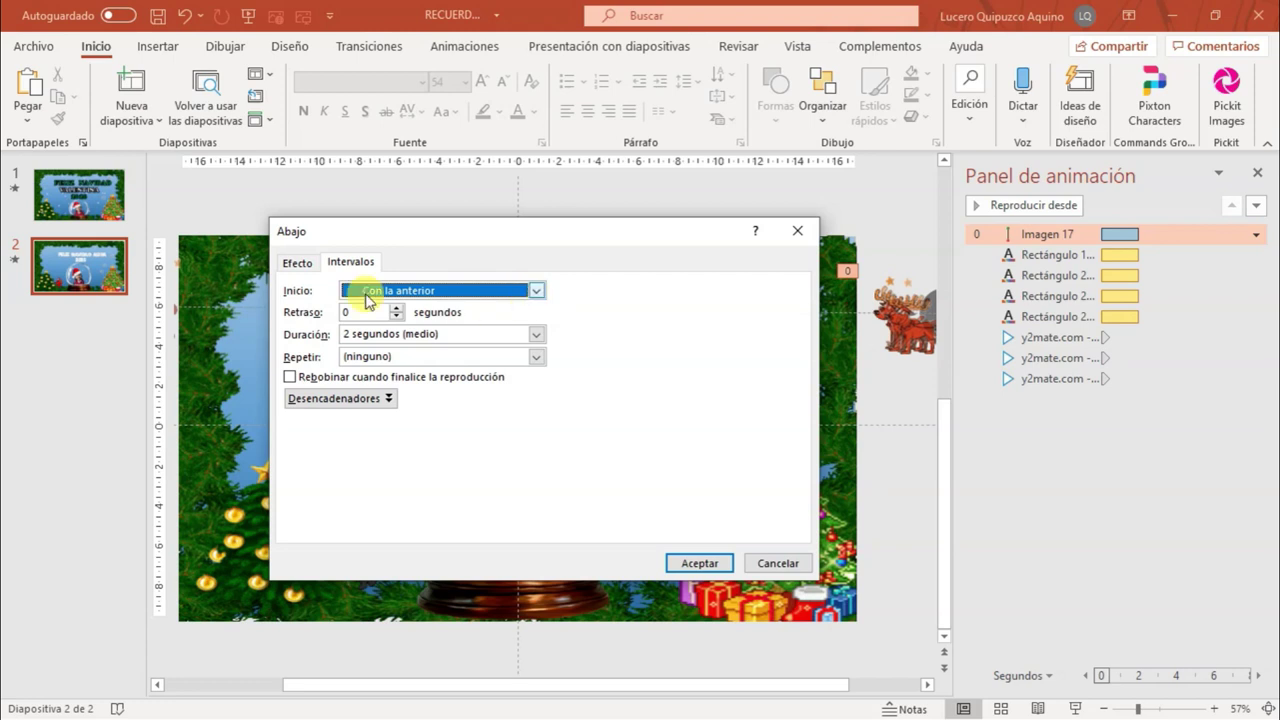
left_click(537, 336)
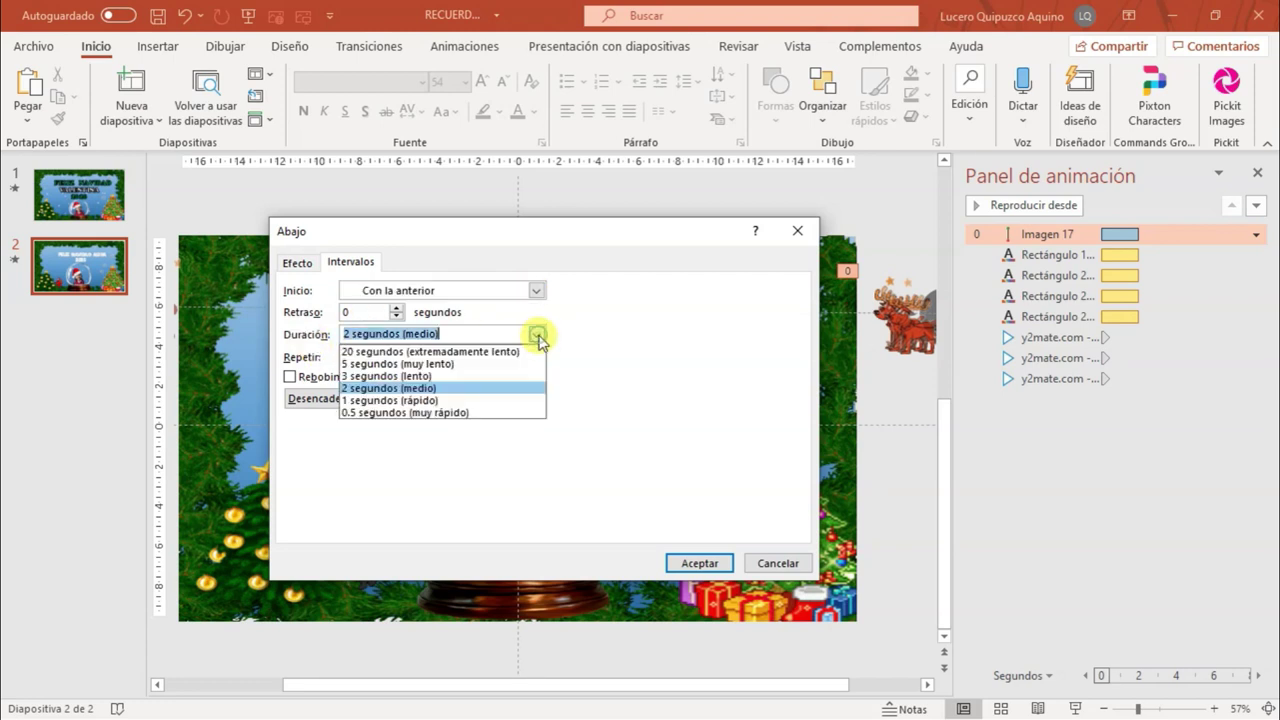
left_click(463, 365)
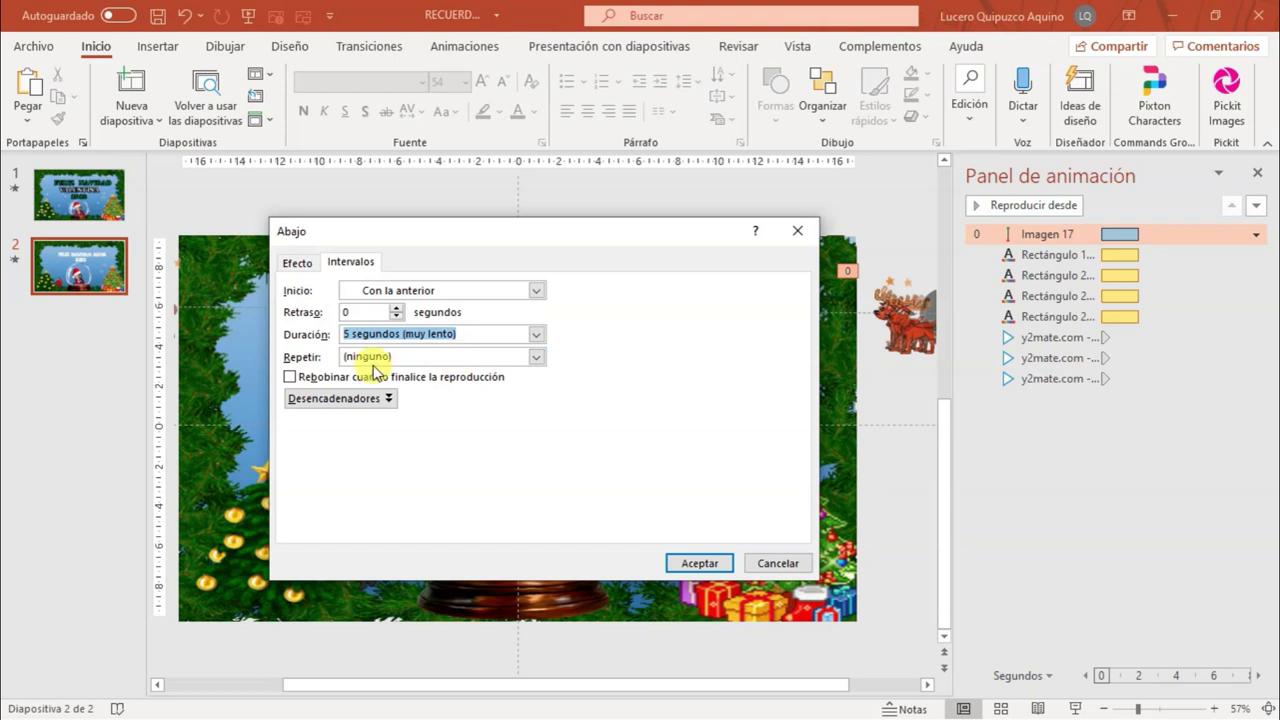
left_click(537, 338)
left_click(485, 349)
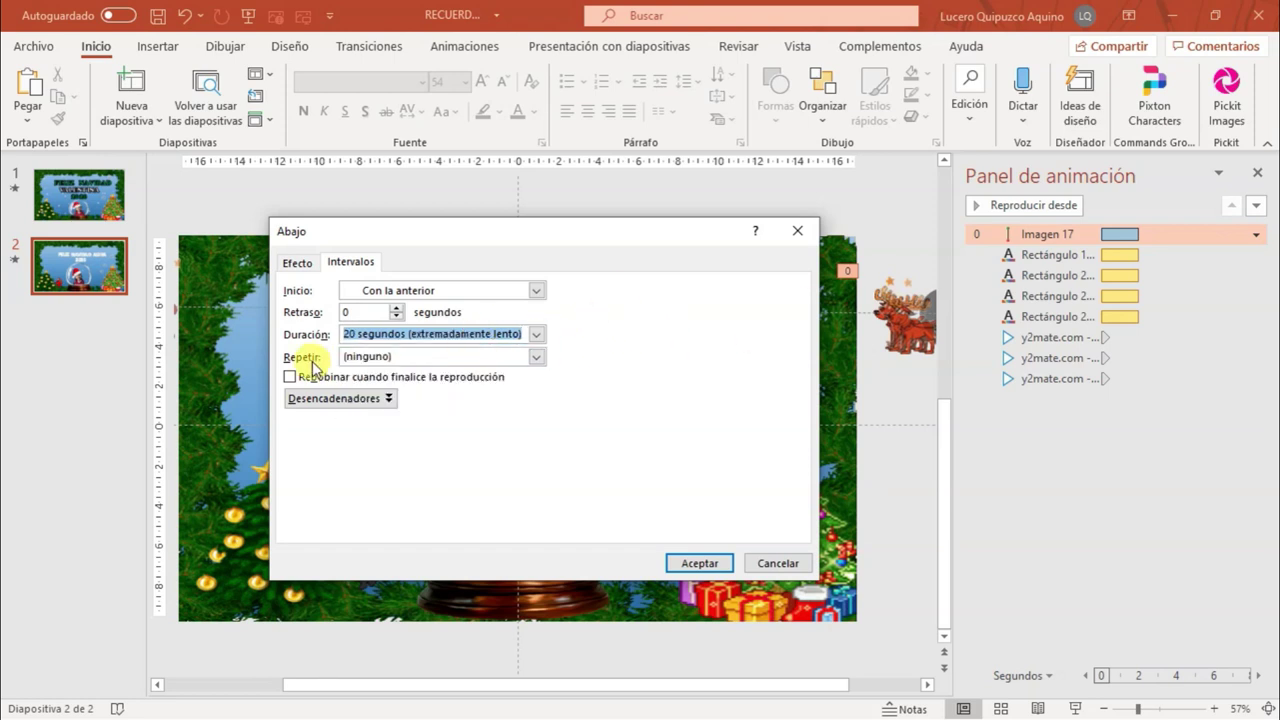
Make it repeat until the end of the slide, confirm, and preview the slideshow
left_click(530, 360)
left_click(535, 360)
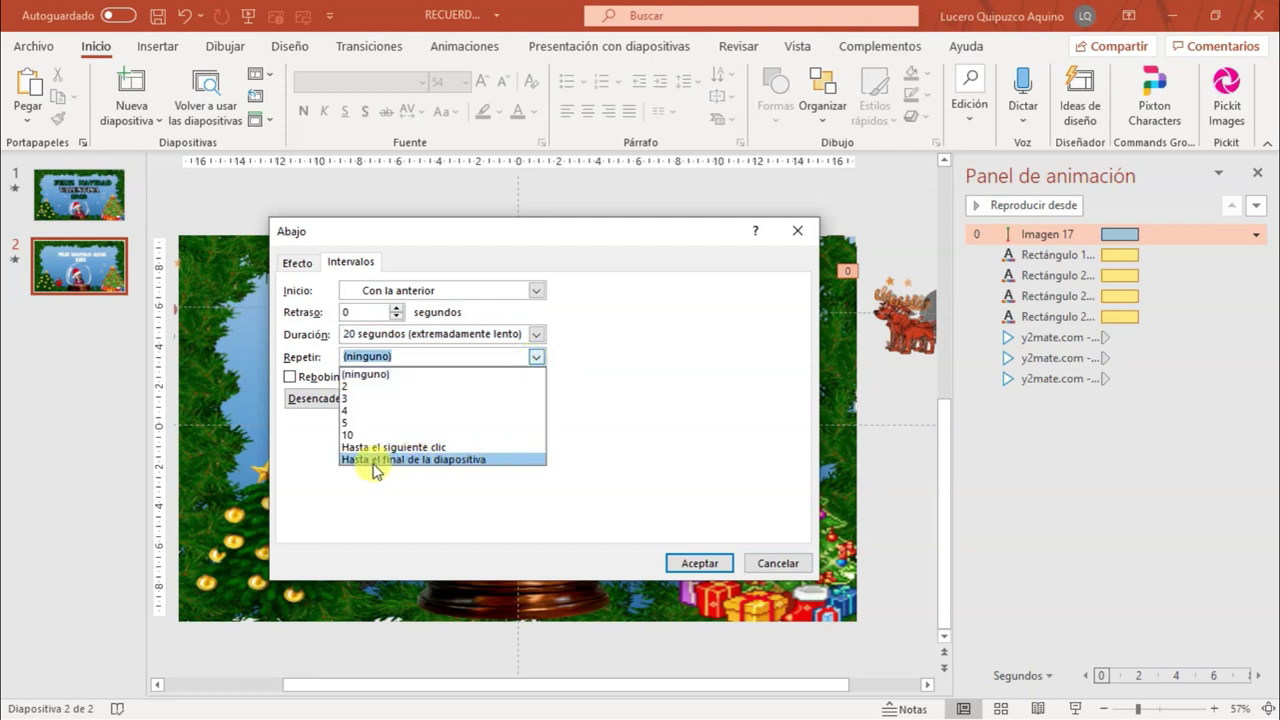
left_click(441, 462)
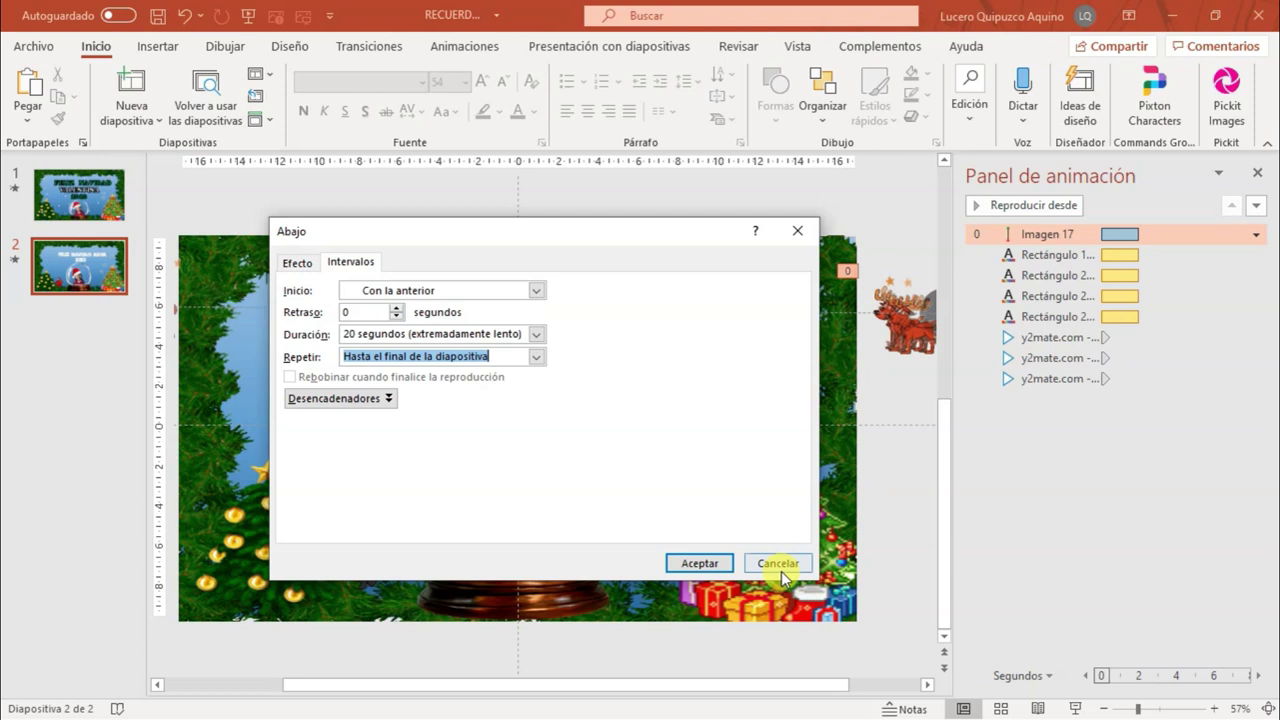
left_click(703, 563)
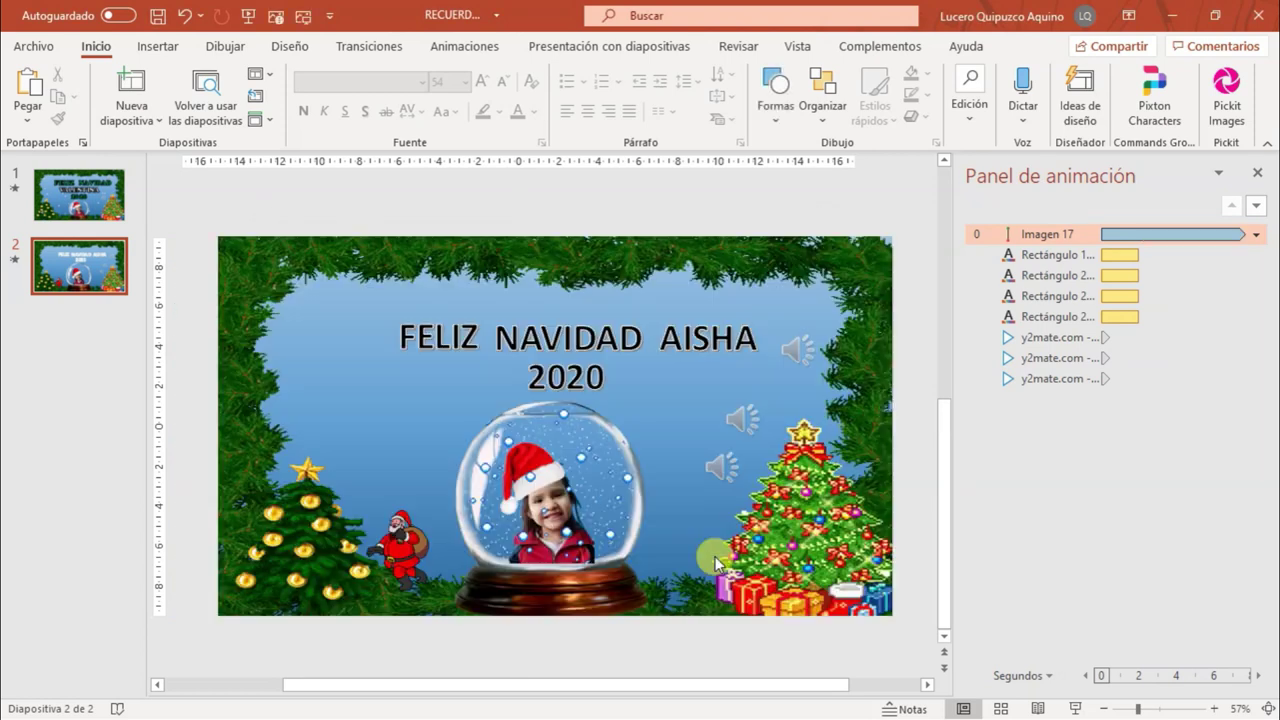
left_click(1075, 708)
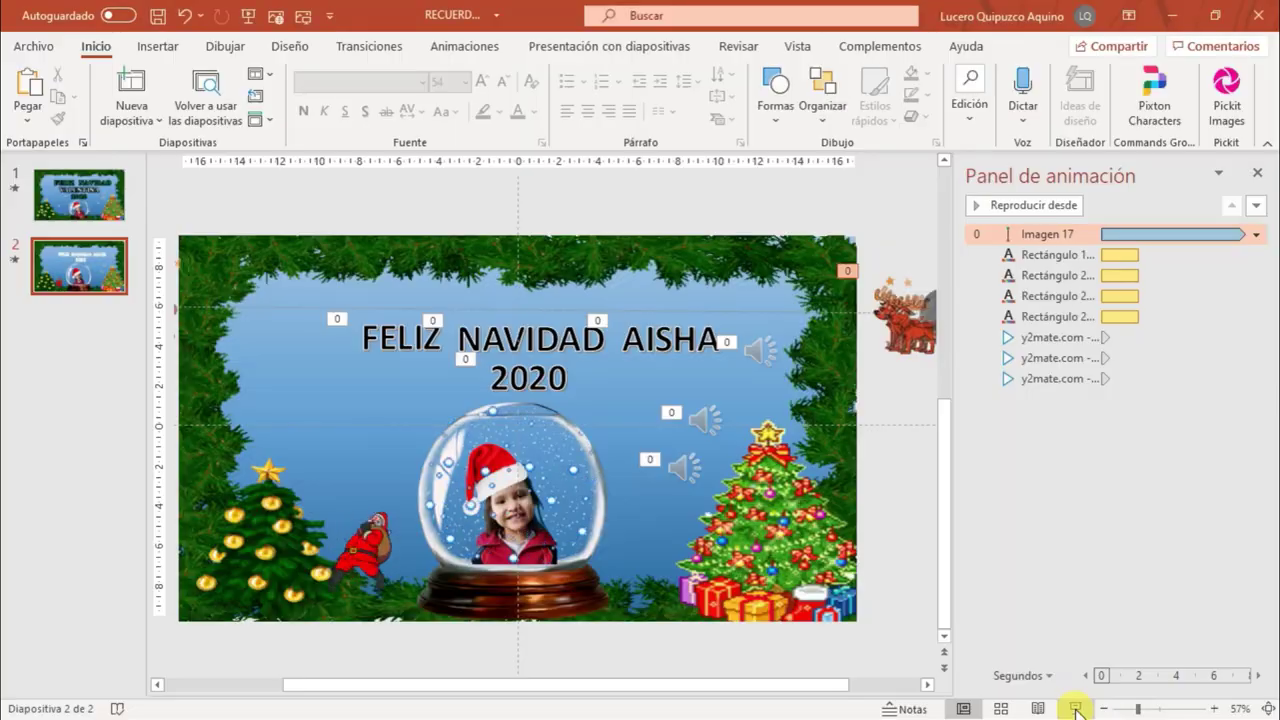
left_click(1075, 708)
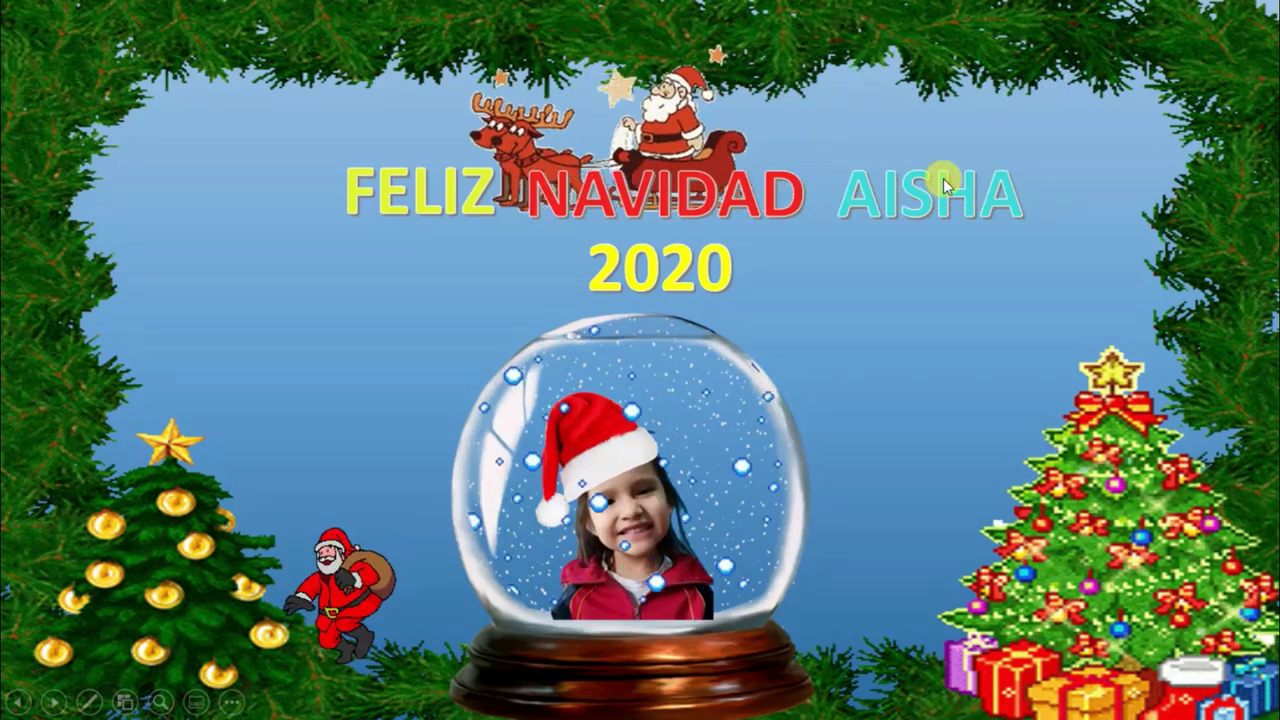
key("Escape")
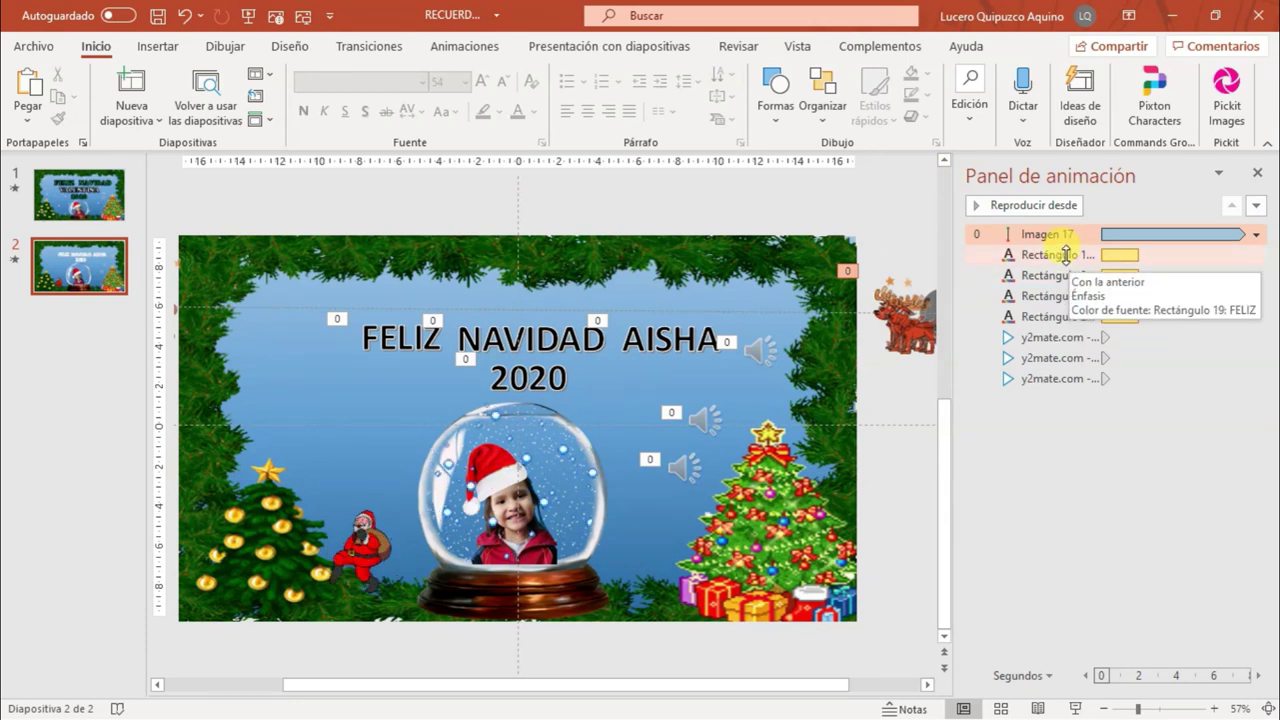
Set the FELIZ text colour animation and the next one to repeat until the end of the slide
left_click(1255, 256)
left_click(1256, 256)
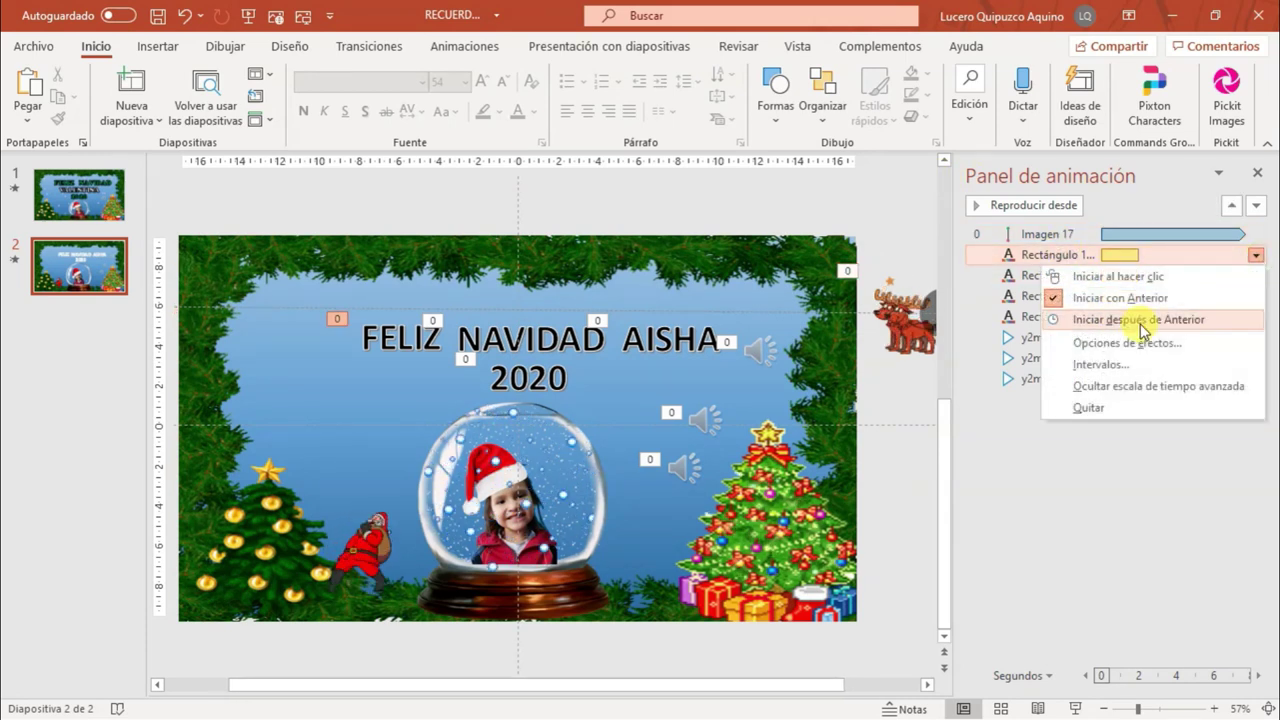
left_click(1100, 365)
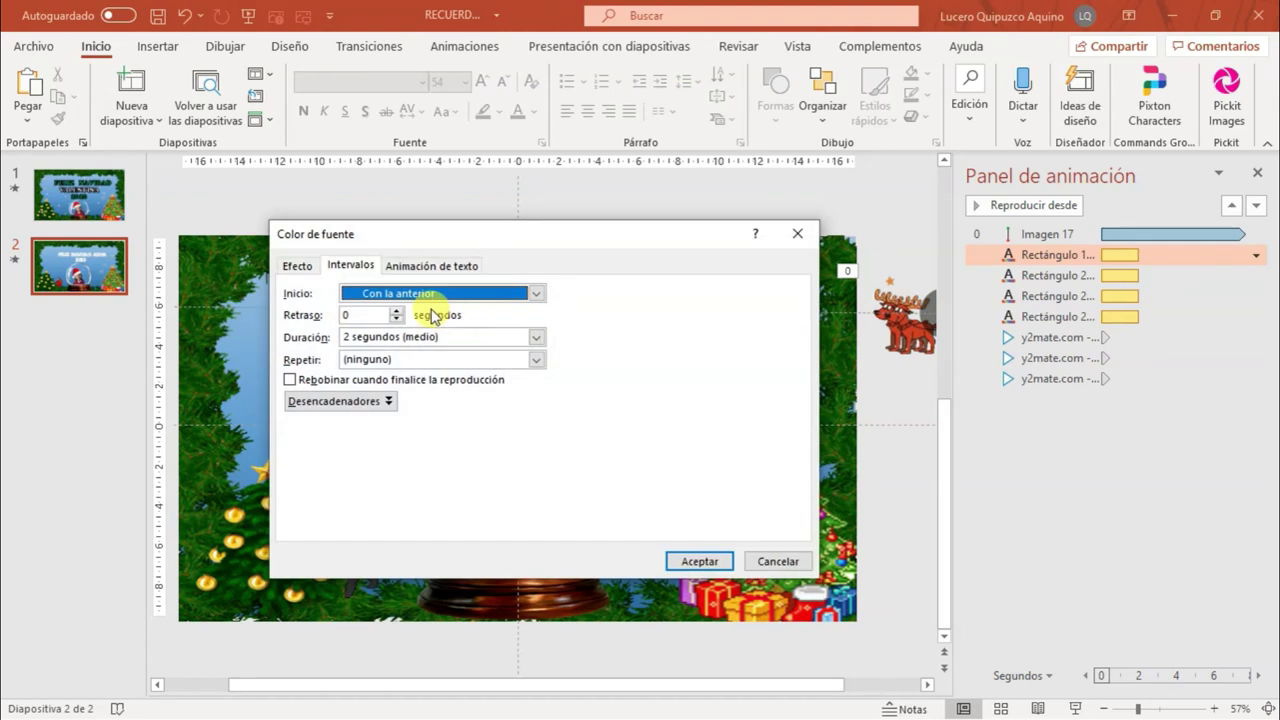
left_click(482, 358)
left_click(536, 359)
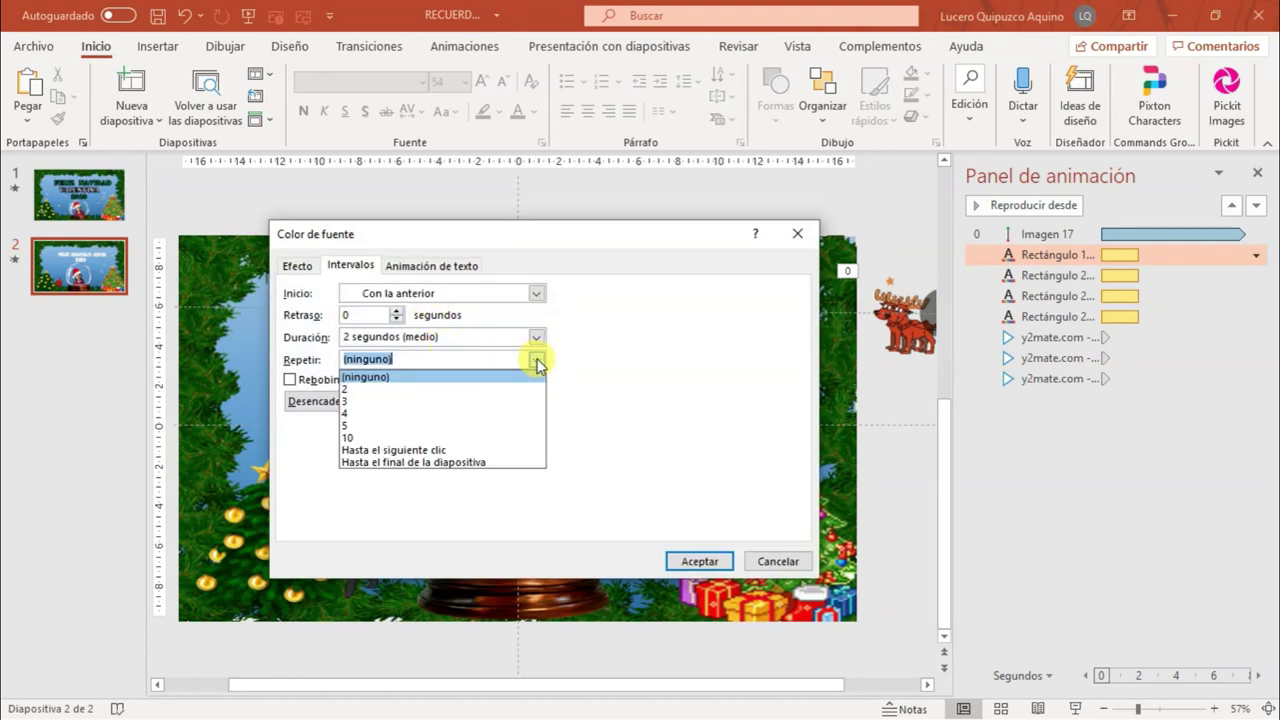
left_click(440, 460)
left_click(687, 550)
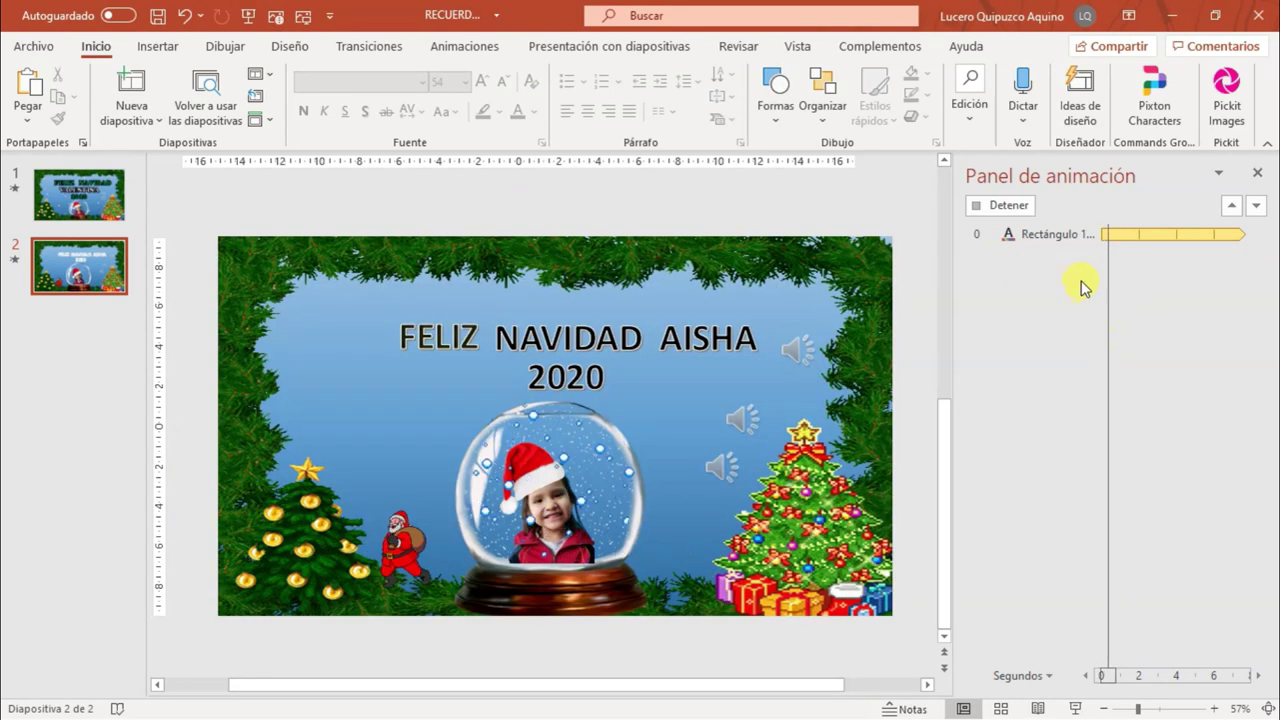
left_click(1087, 277)
left_click(1255, 276)
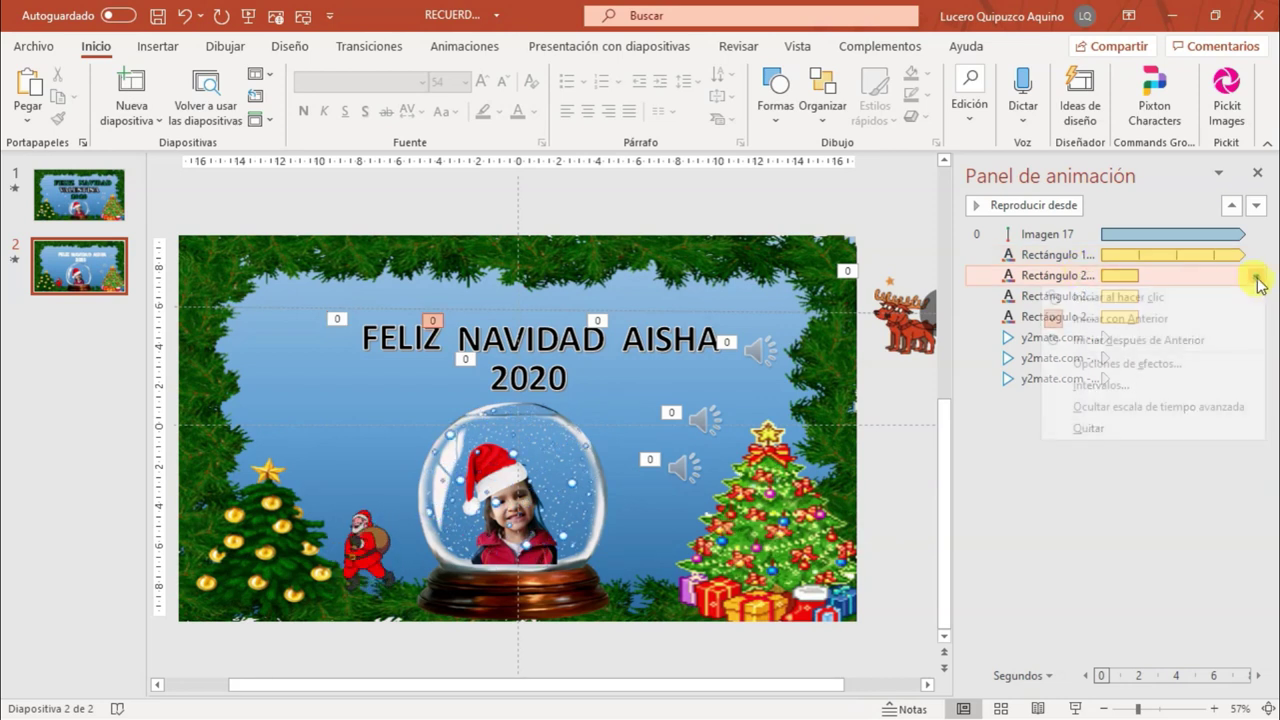
left_click(1096, 386)
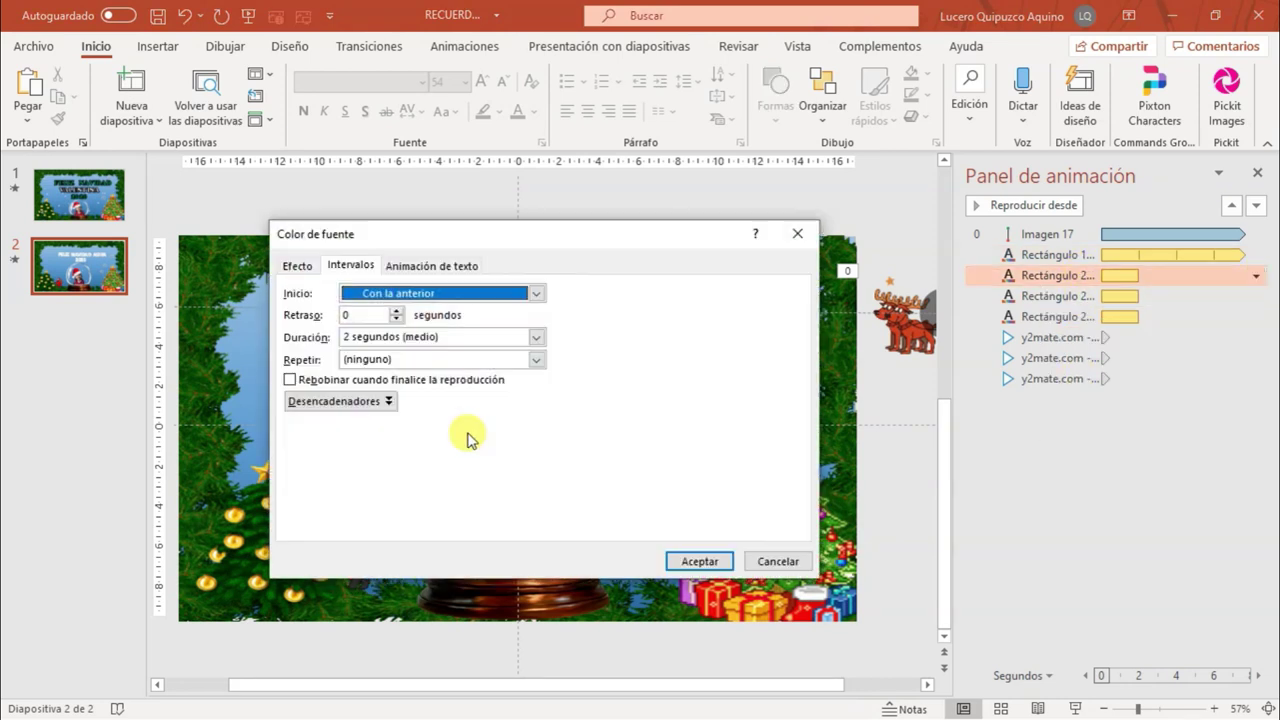
left_click(538, 360)
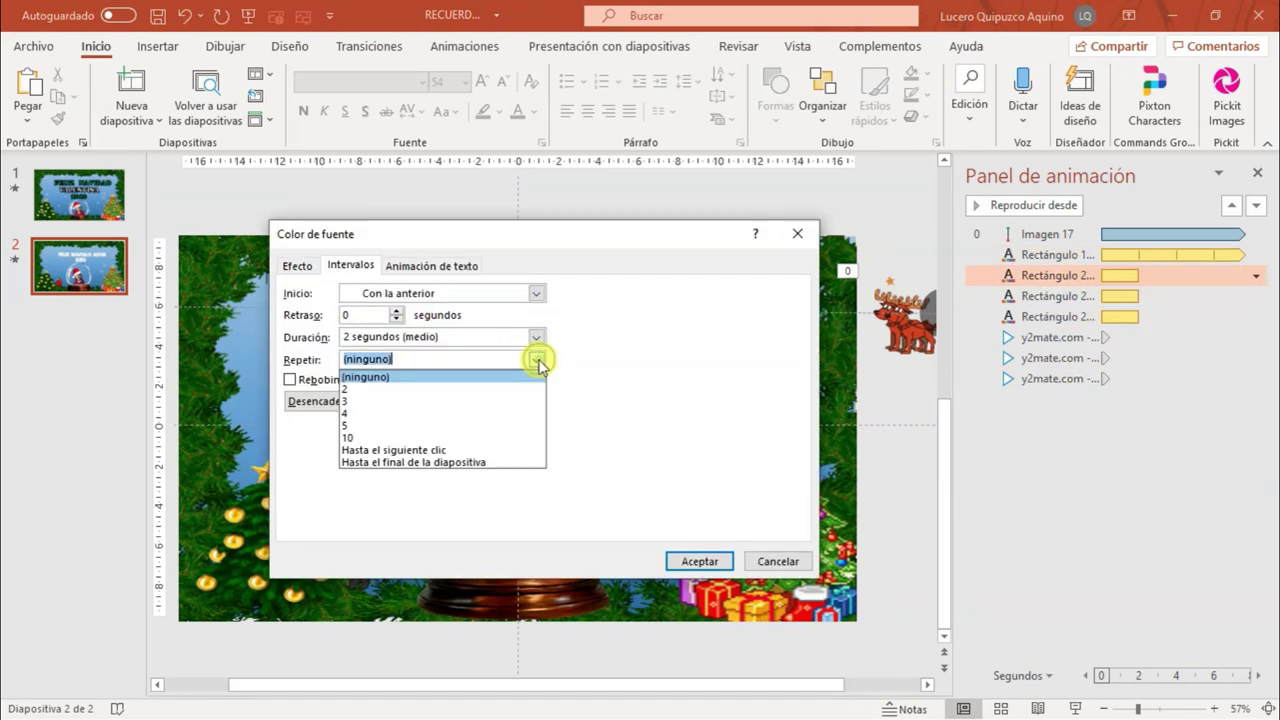
left_click(455, 462)
left_click(716, 566)
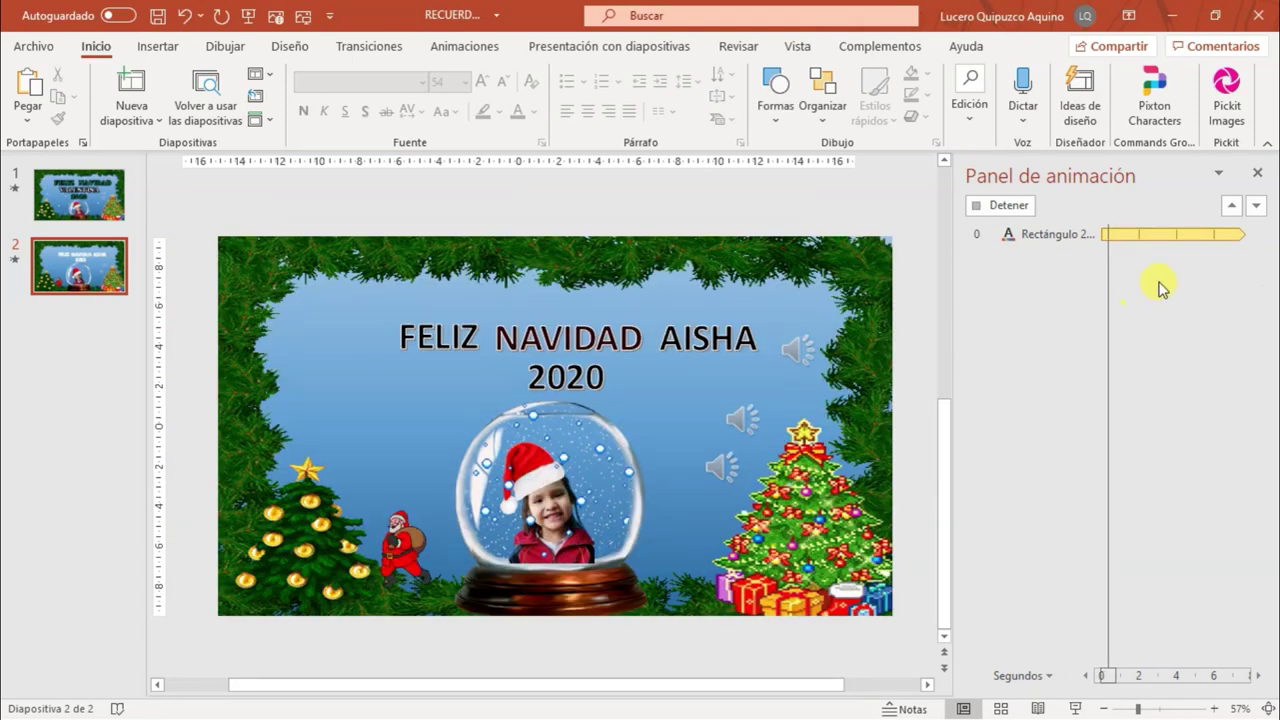
Make the last two text colour animations also repeat until the end of the slide
left_click(1157, 298)
left_click(1255, 297)
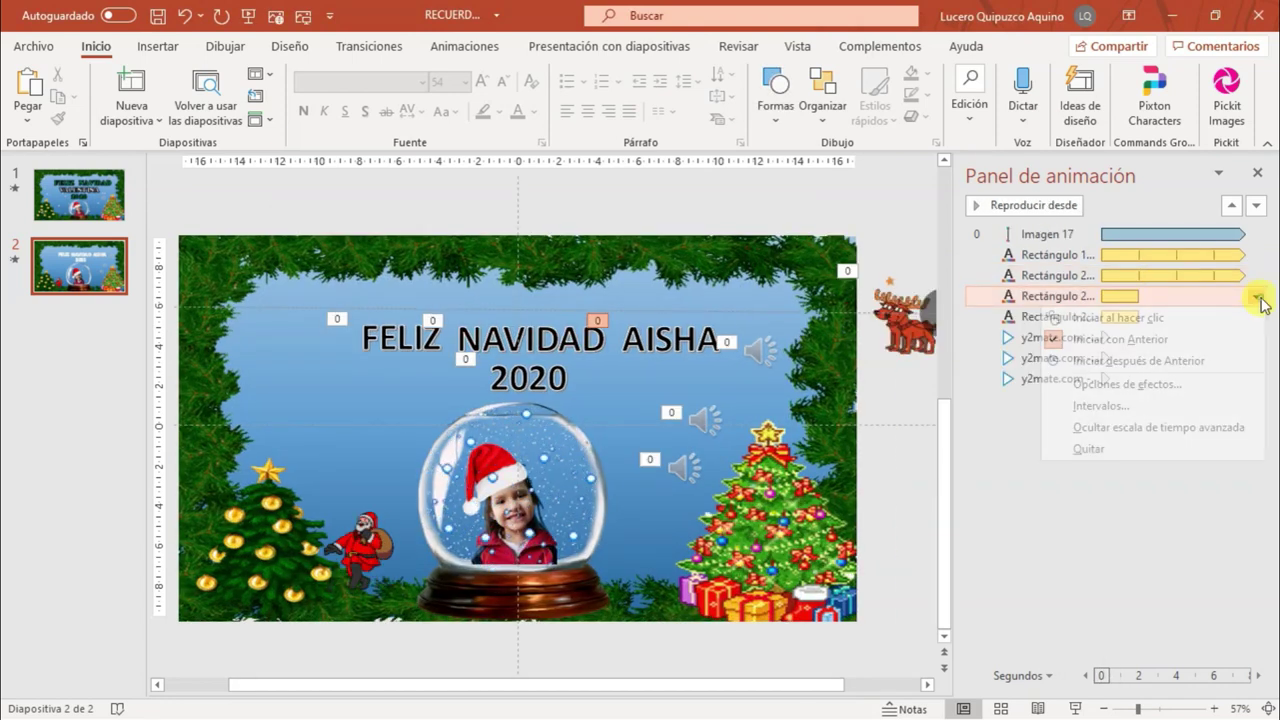
left_click(1100, 406)
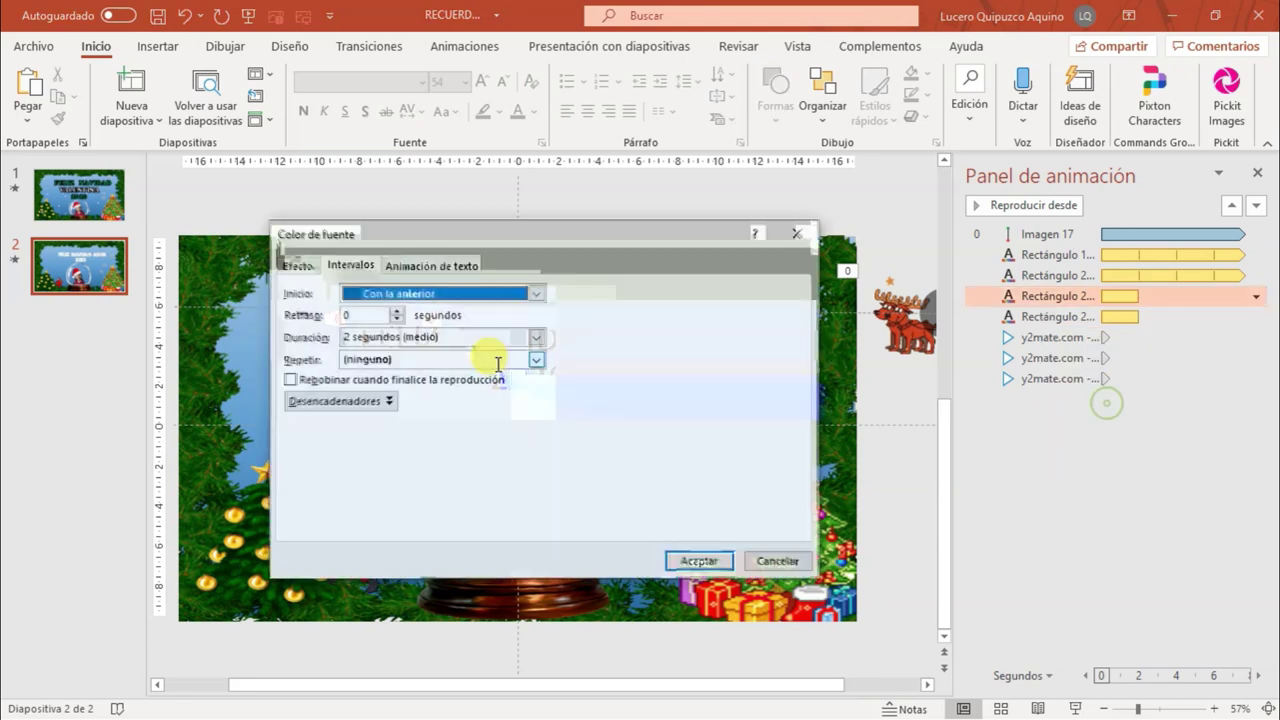
left_click(537, 356)
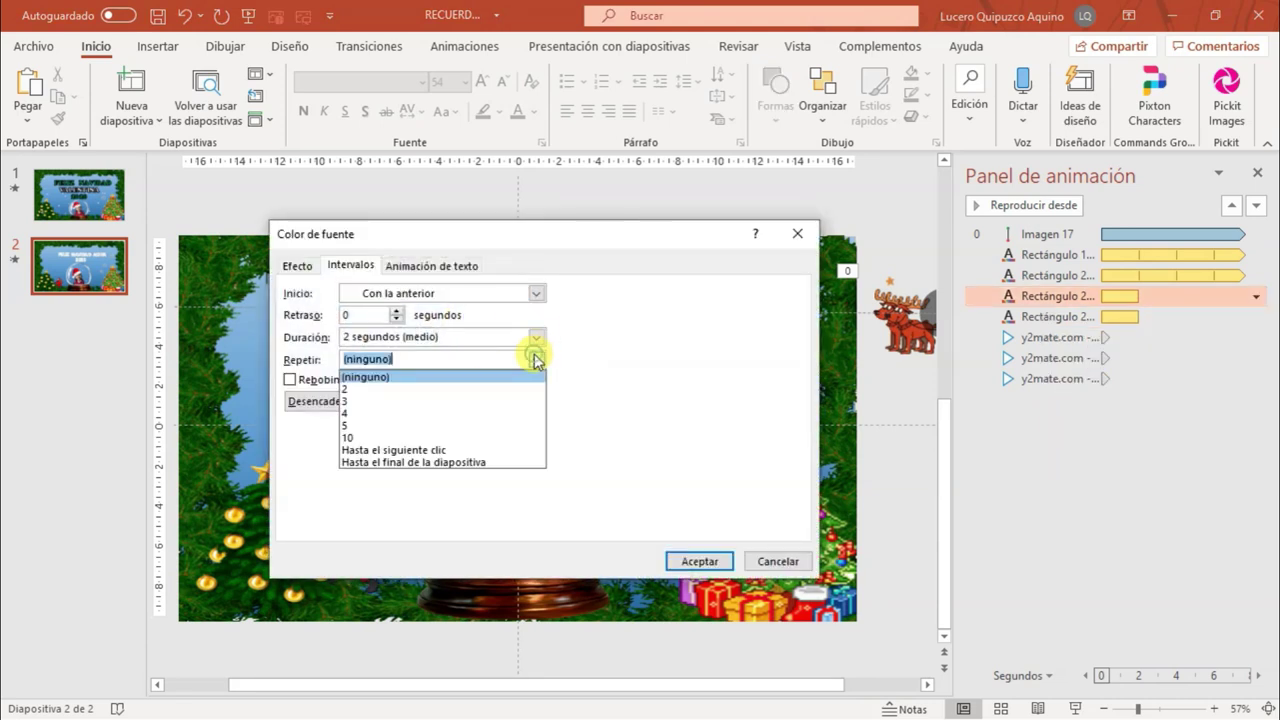
left_click(491, 460)
left_click(697, 561)
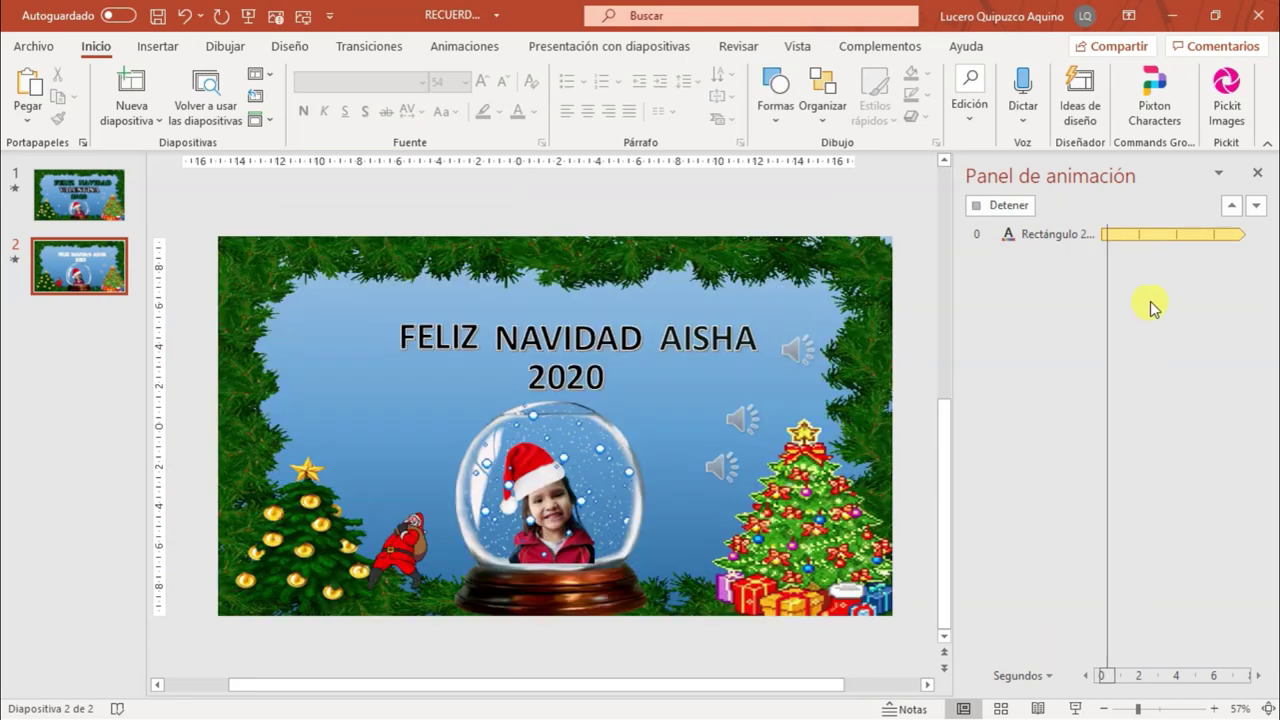
left_click(1256, 320)
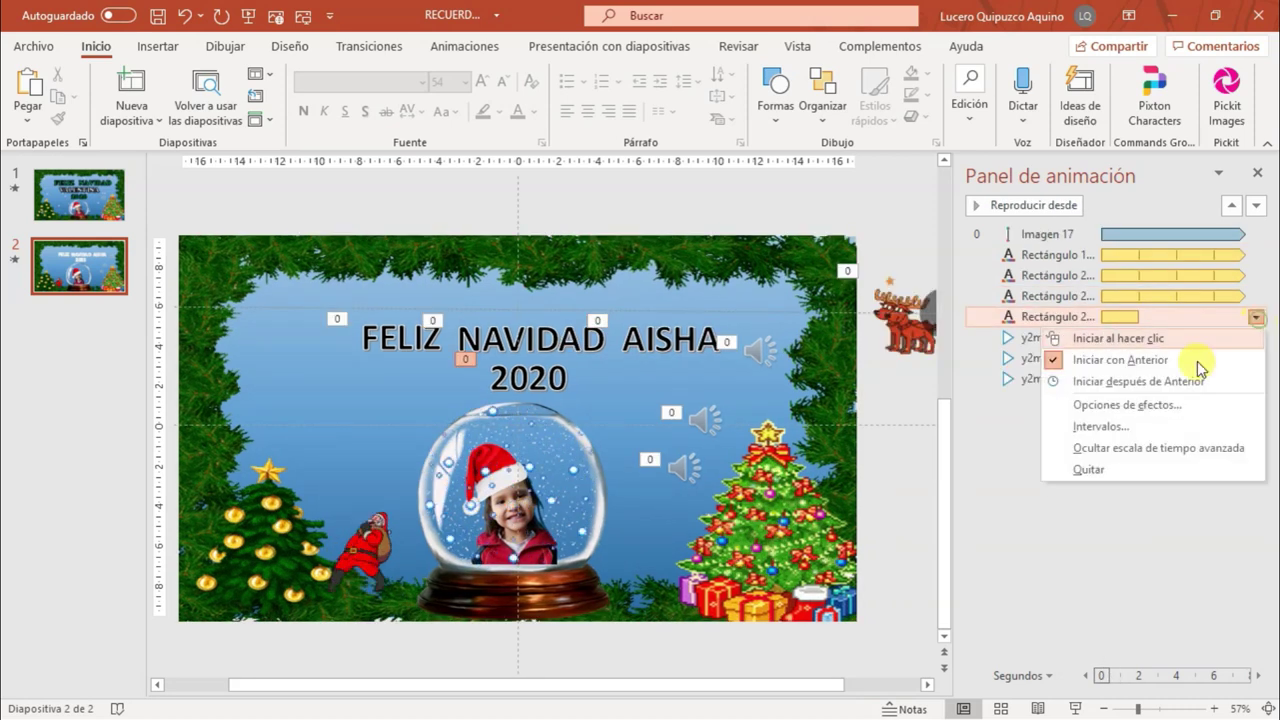
left_click(1115, 424)
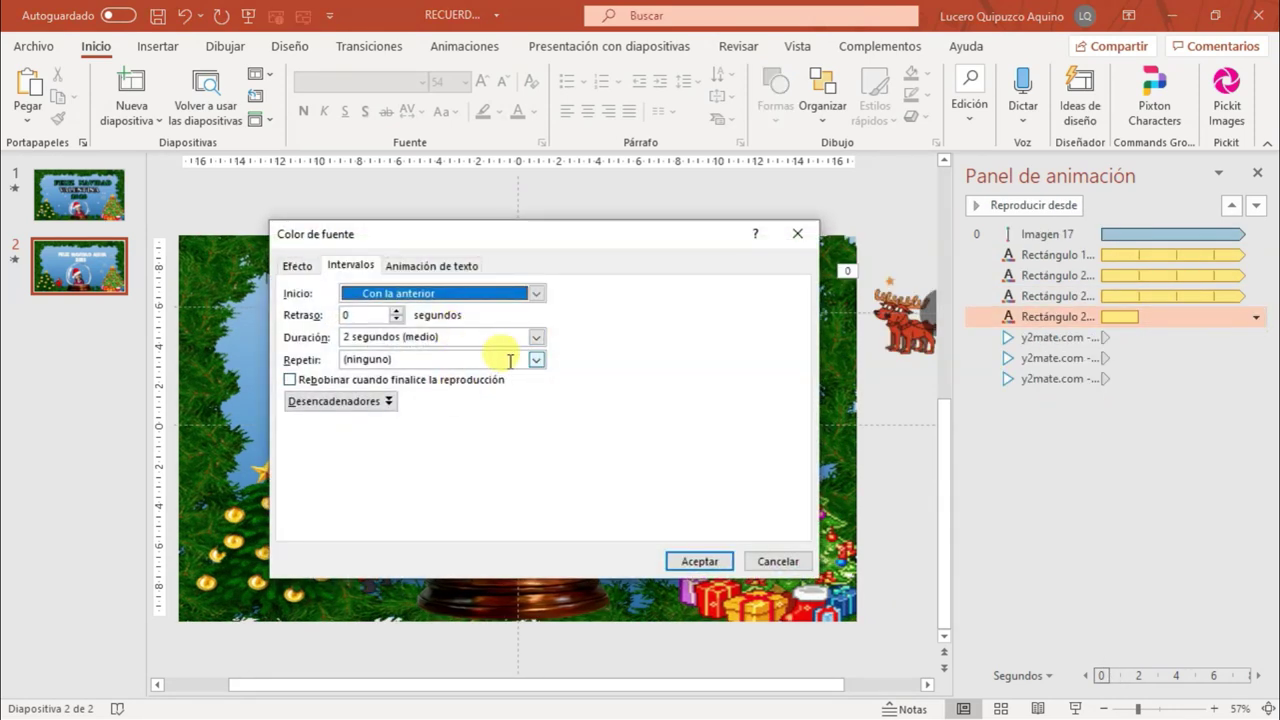
left_click(537, 362)
left_click(455, 463)
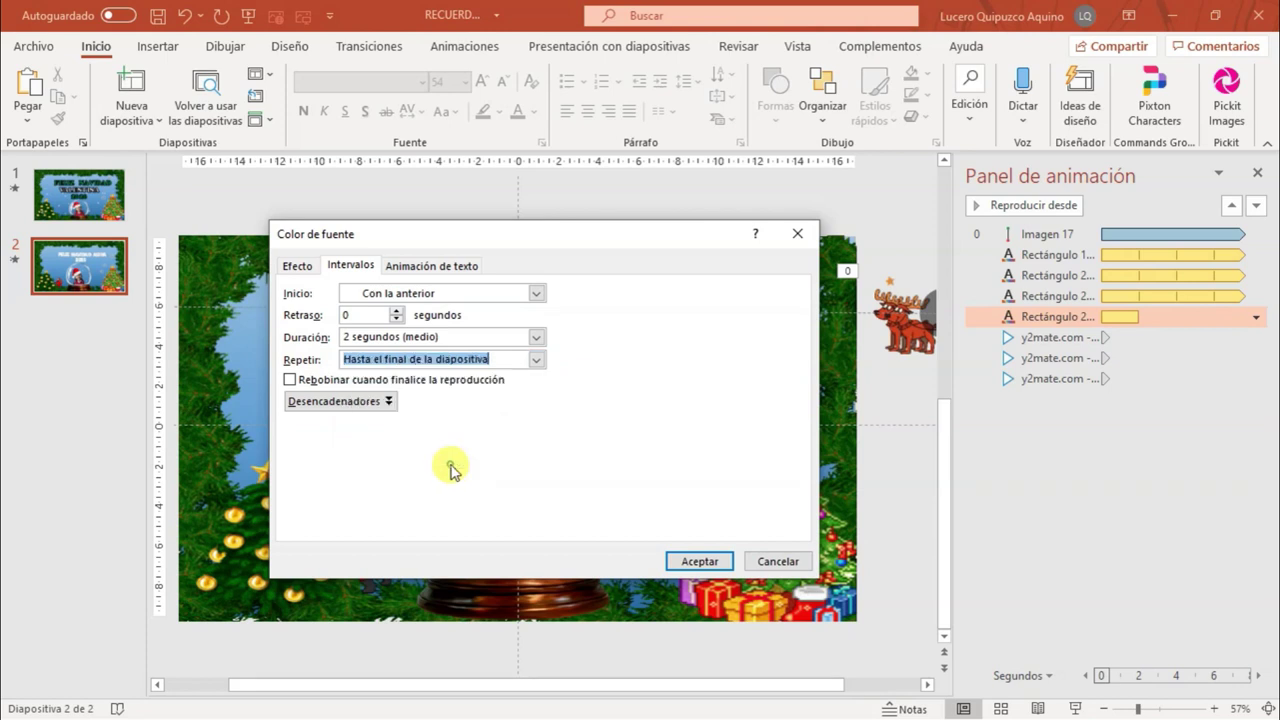
left_click(697, 561)
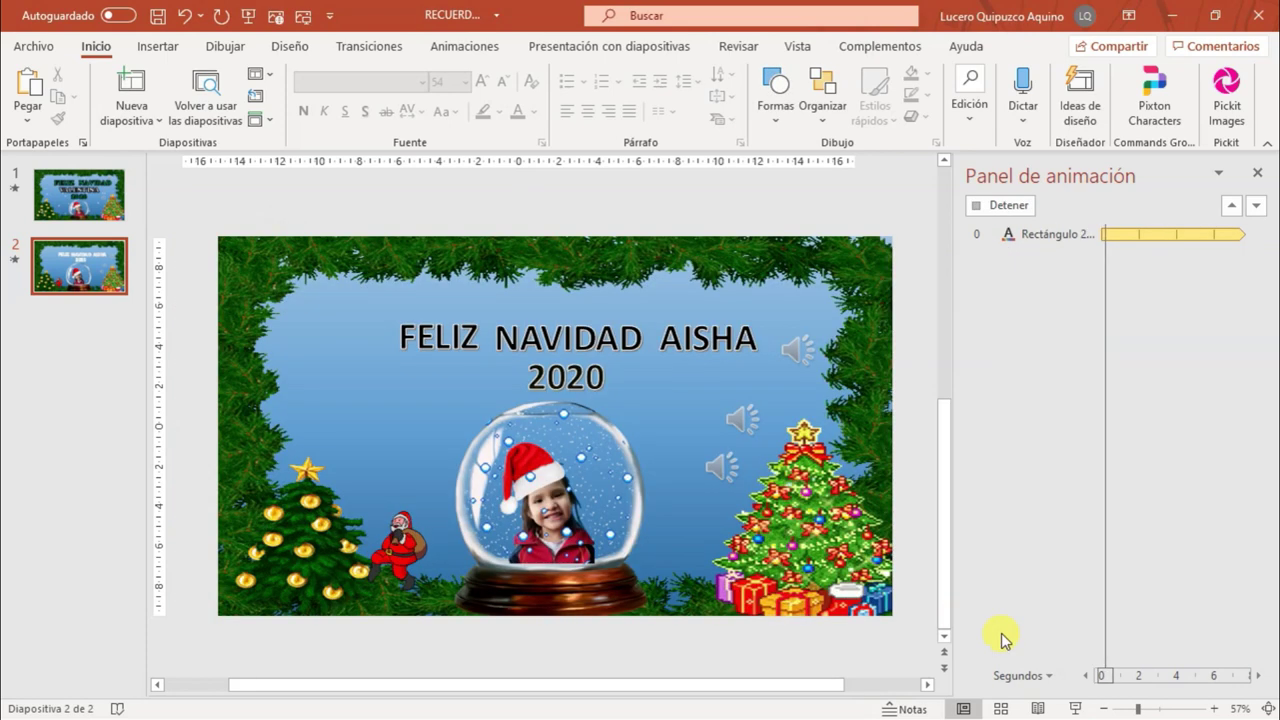
left_click(1075, 709)
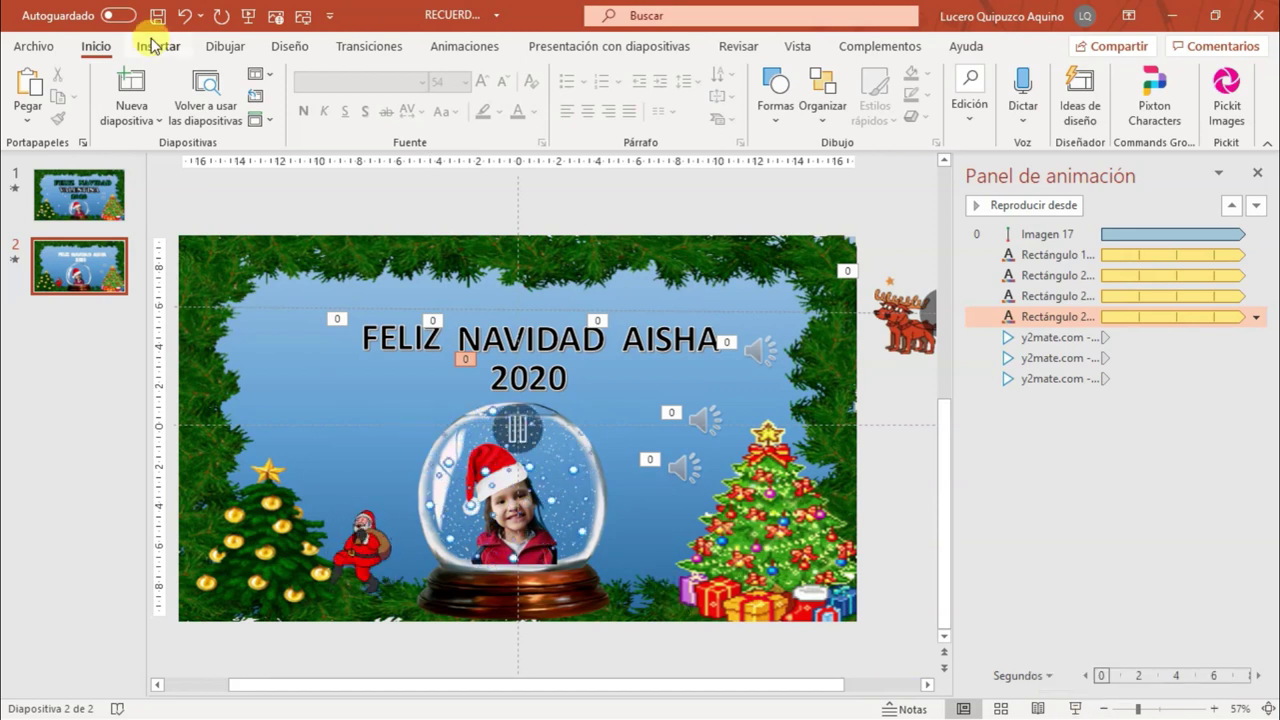
left_click(33, 46)
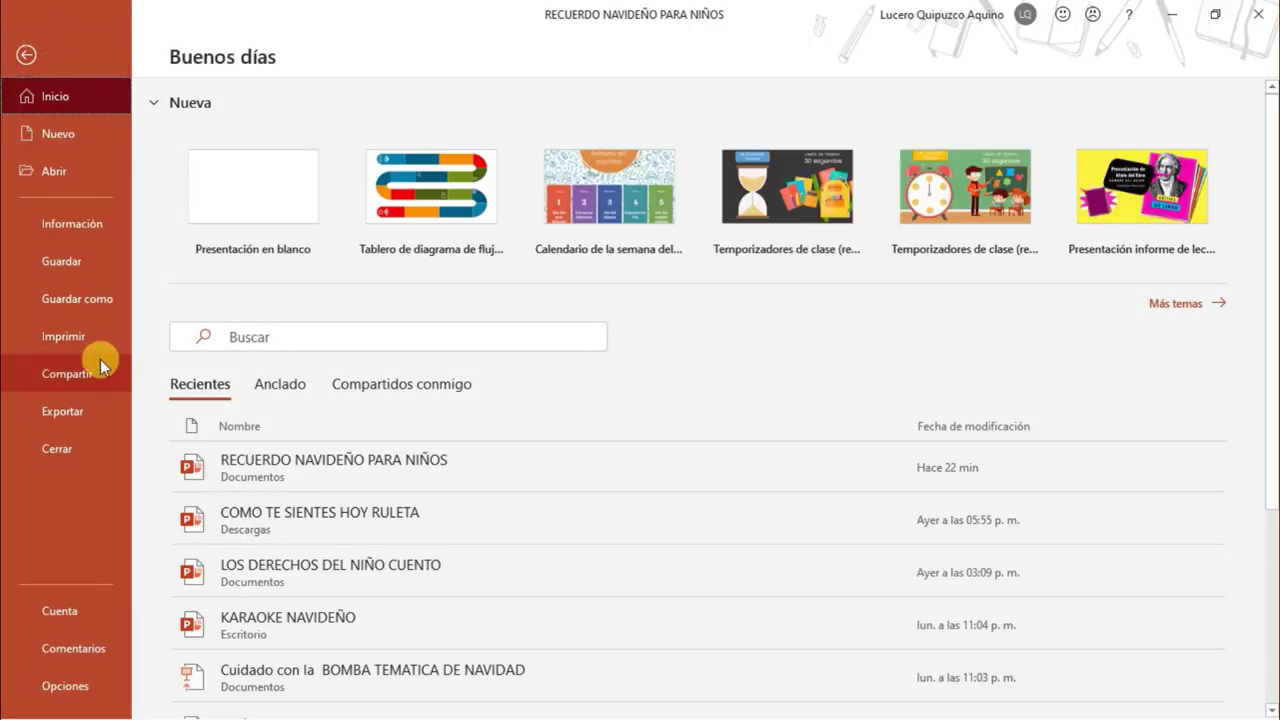
left_click(90, 407)
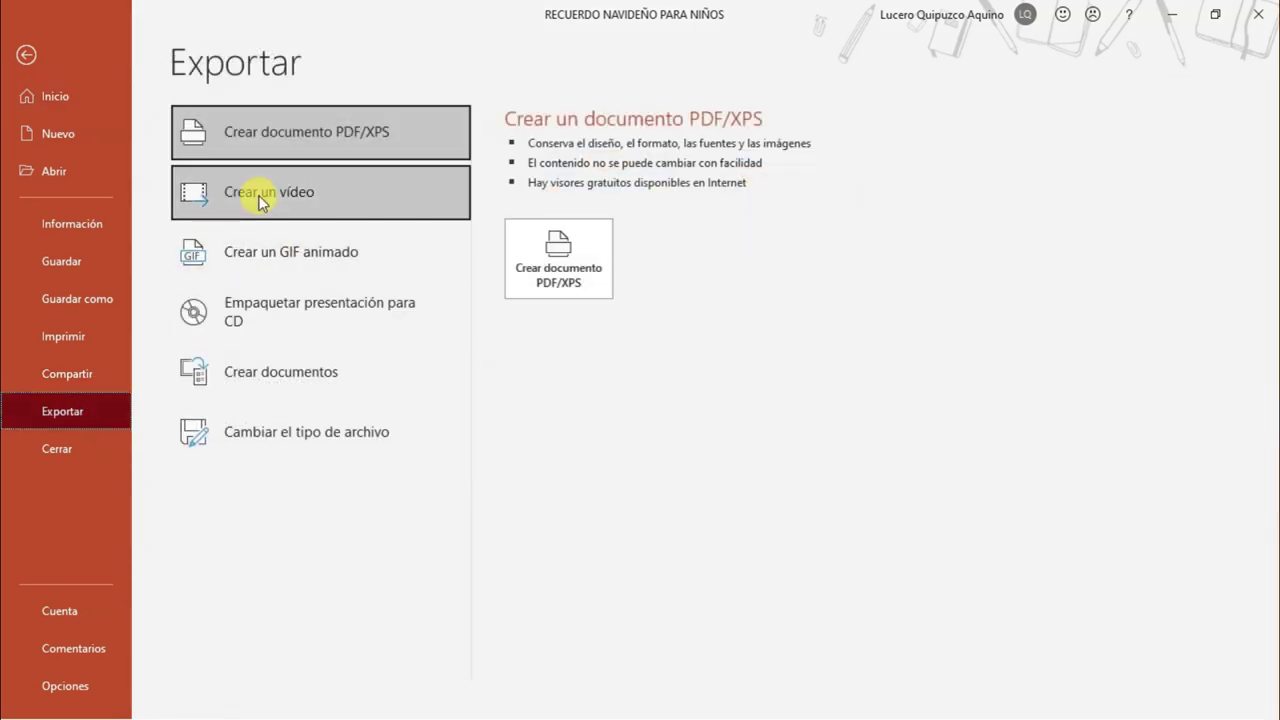
left_click(258, 193)
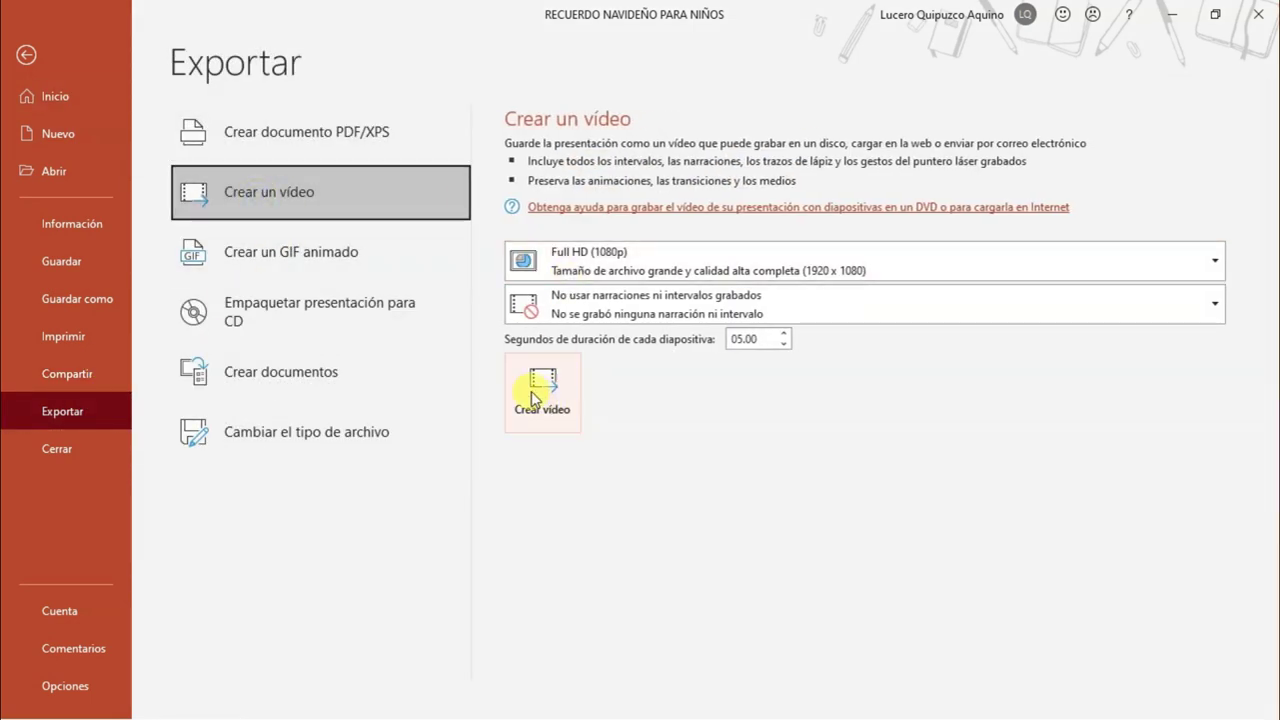
left_click(575, 255)
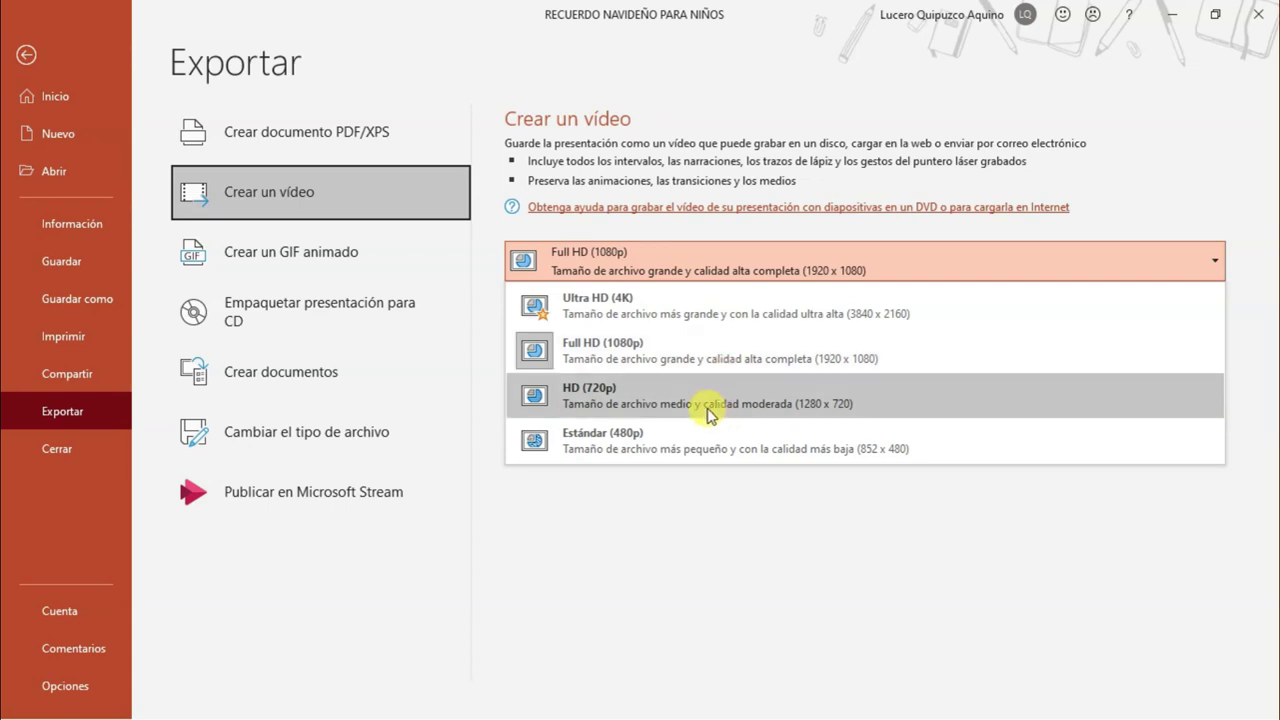
left_click(665, 545)
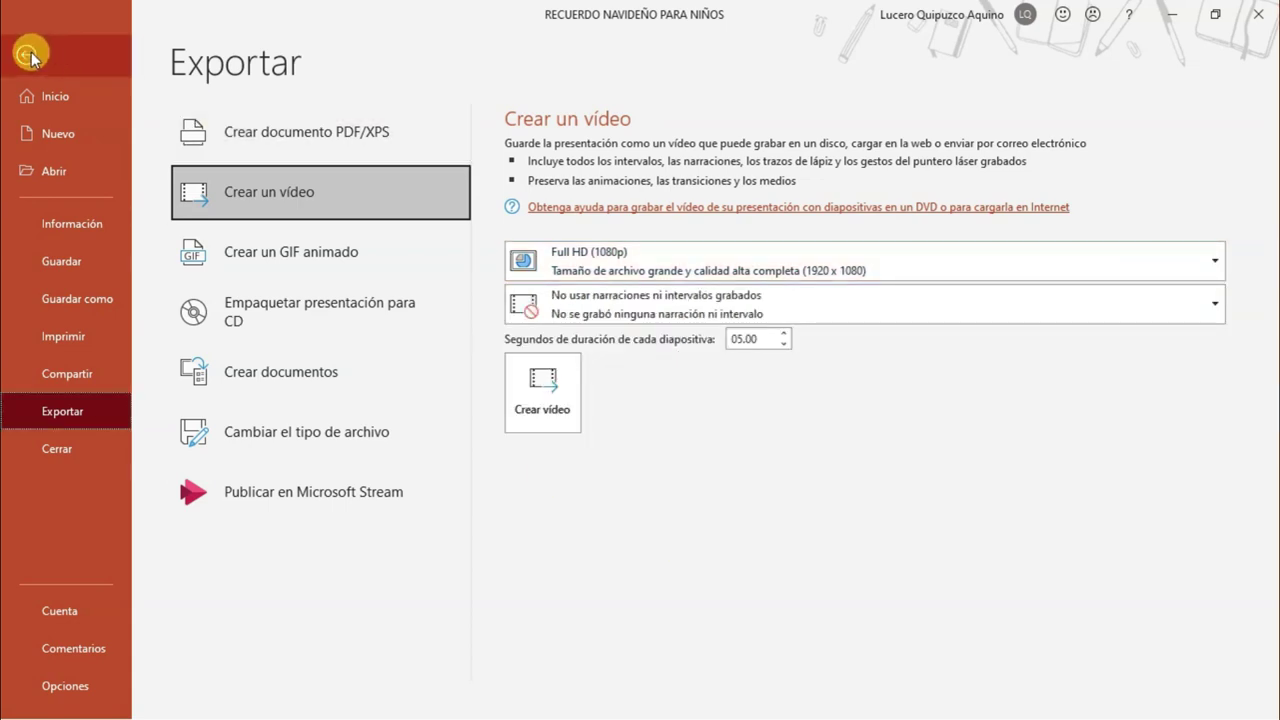
left_click(26, 55)
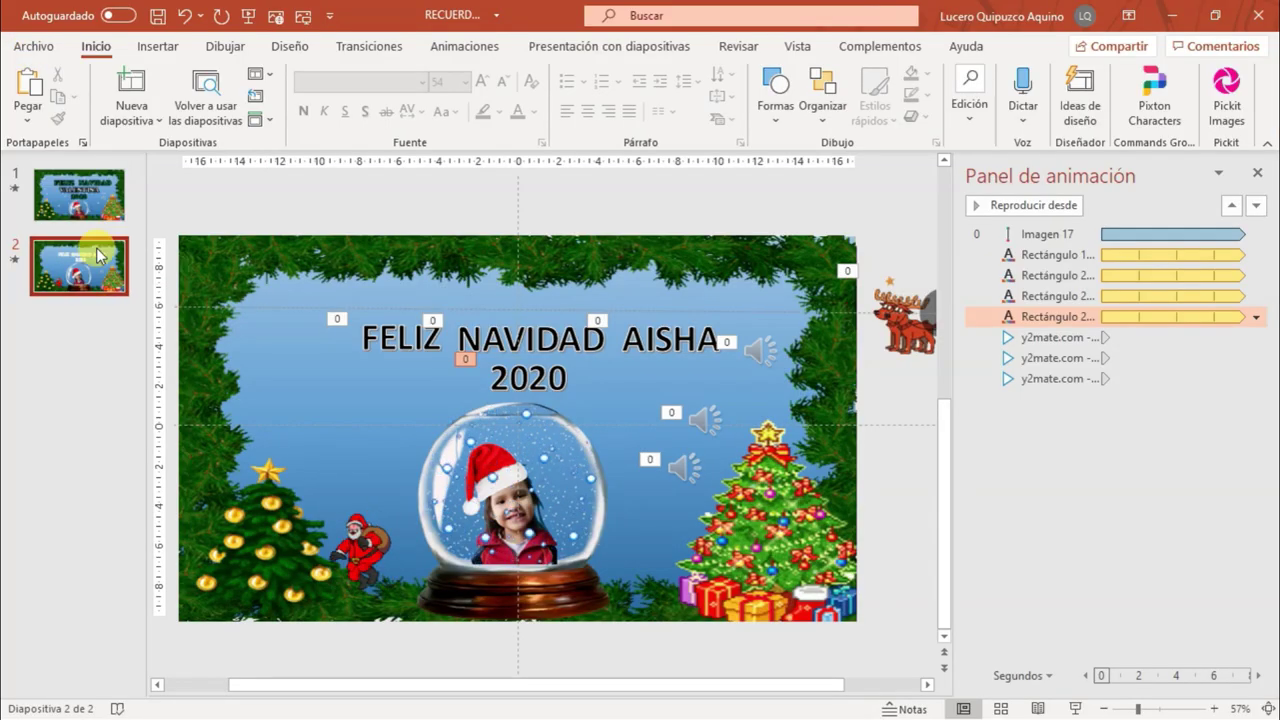
Minimize PowerPoint and play the RECUERDO NAVIDEÑO PARA NIÑOS video from Documentos
left_click(1172, 14)
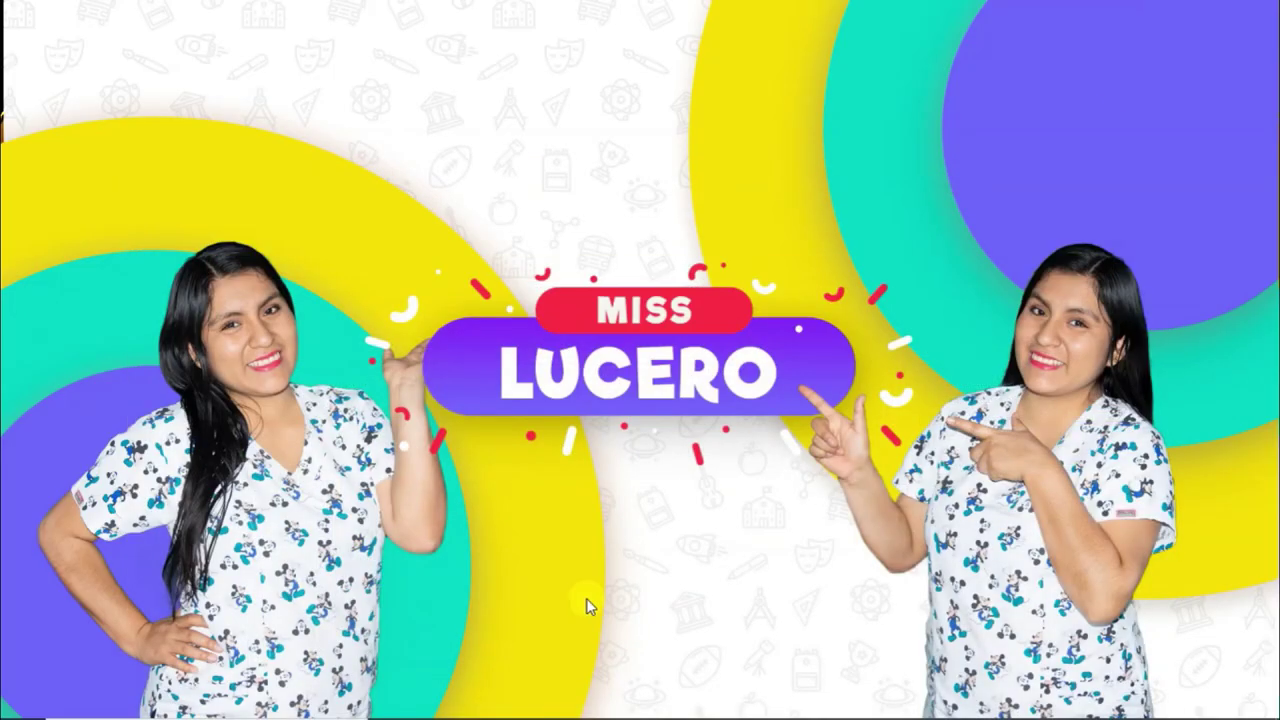
mouse_move(703, 693)
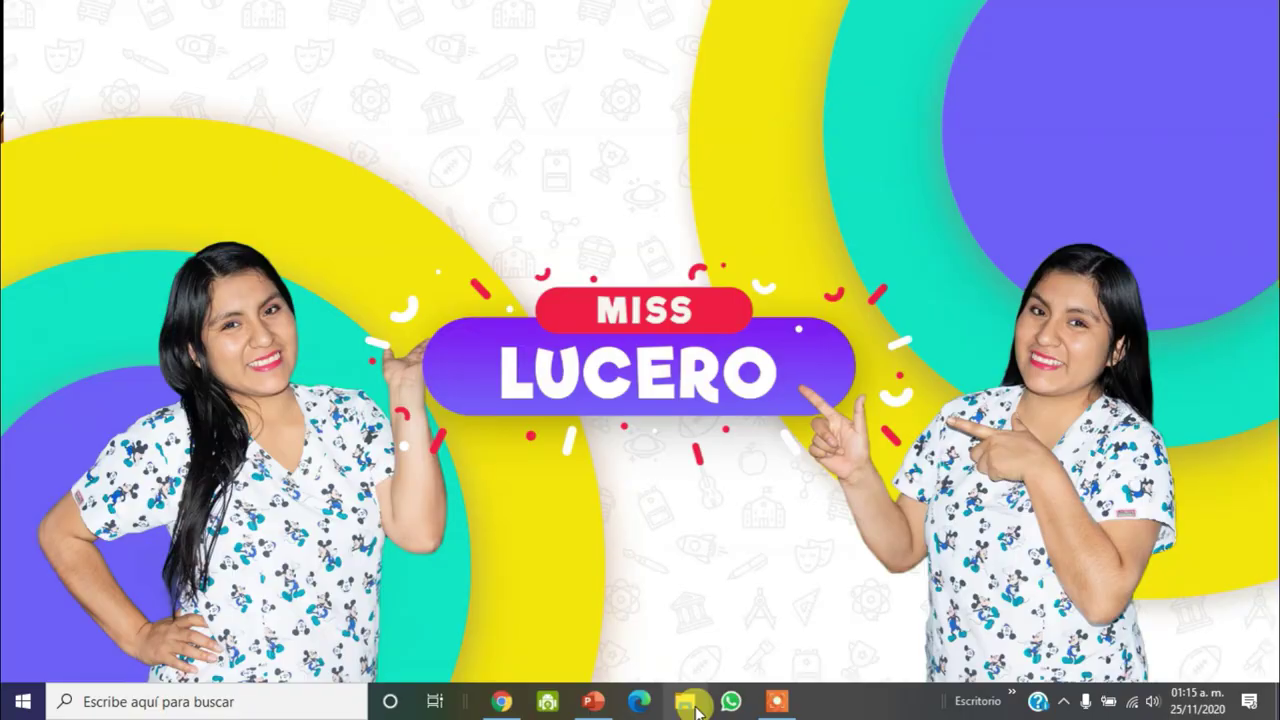
left_click(689, 703)
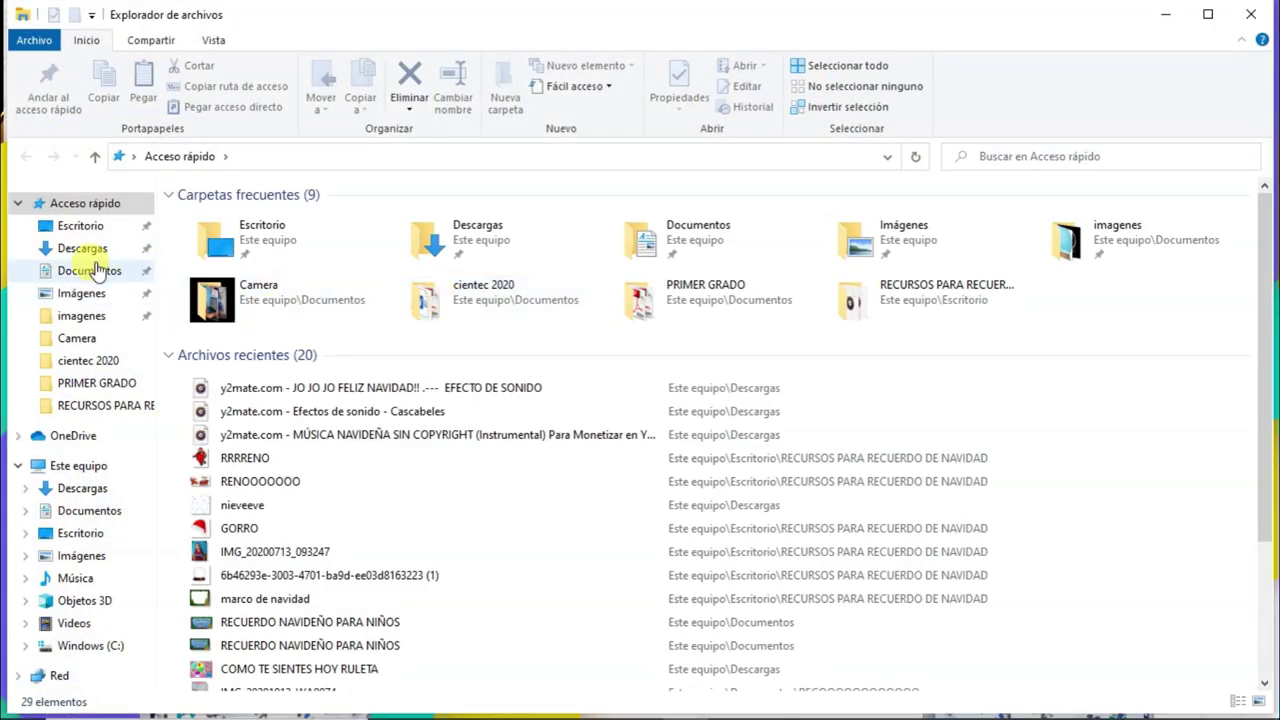
left_click(97, 270)
left_click(540, 428)
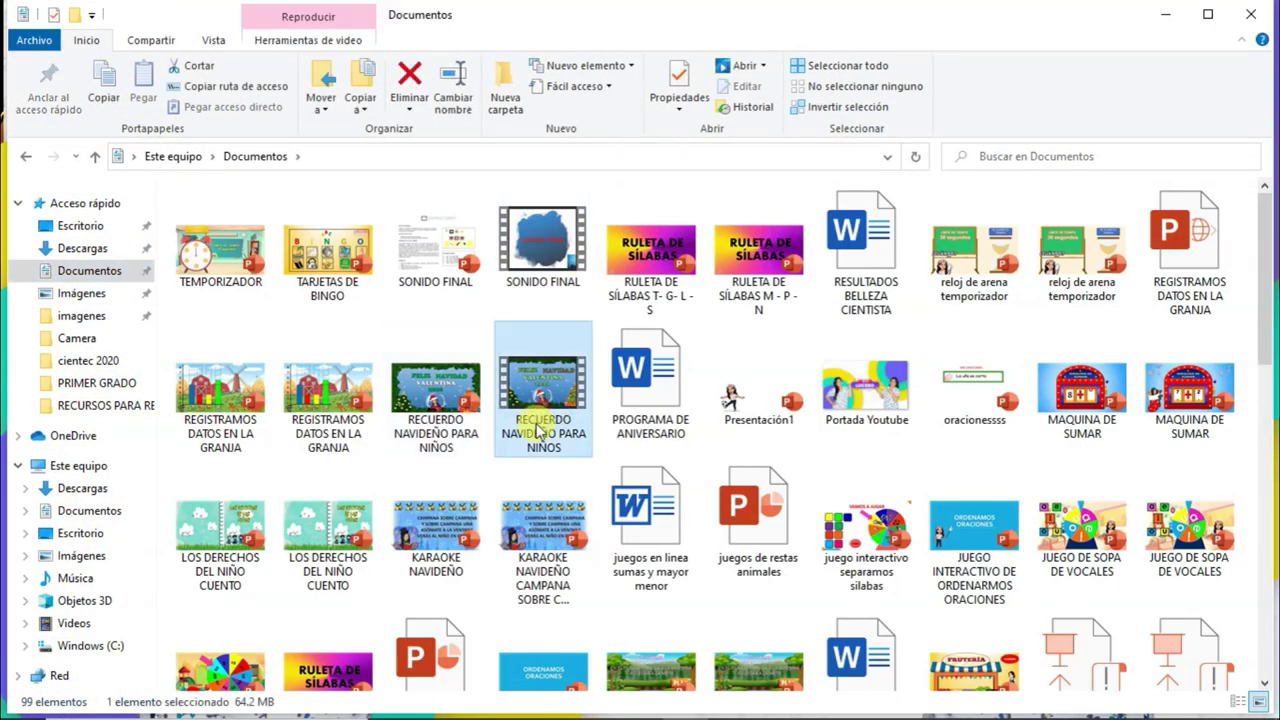
double_click(531, 393)
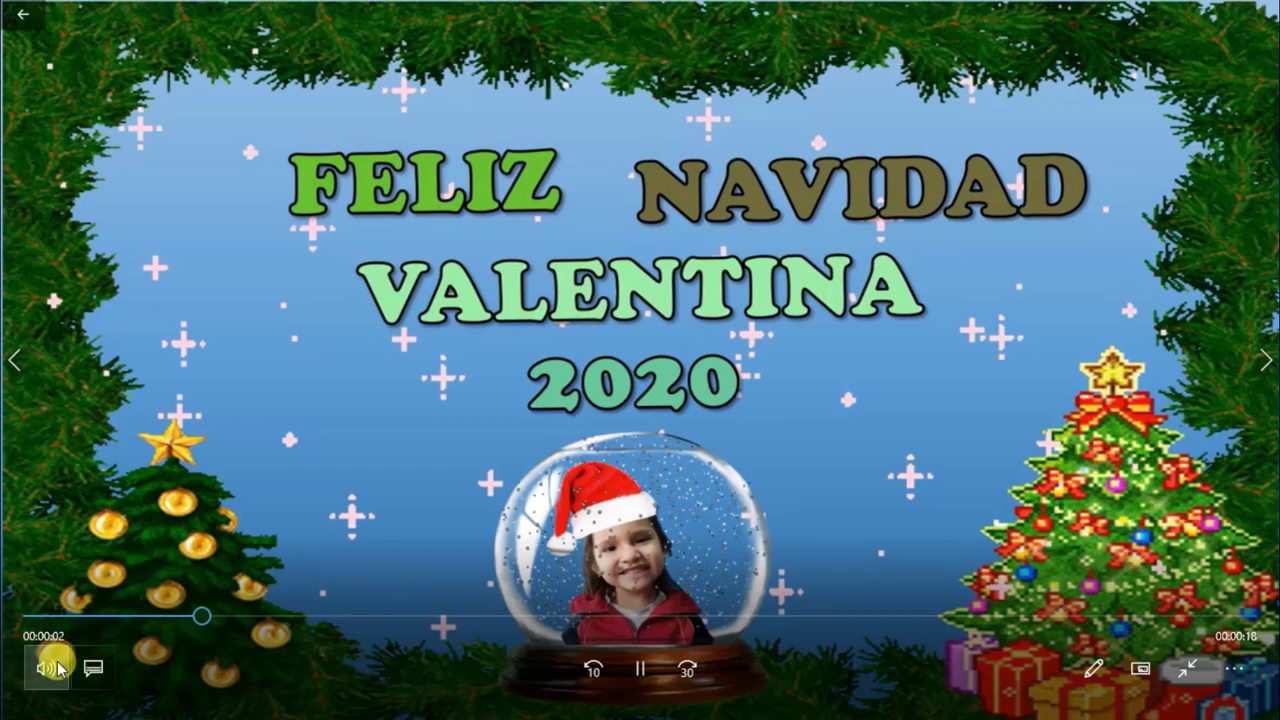
Turn the player volume down to 32, pause the Christmas card video, and close Movies & TV
left_click(48, 666)
left_click(125, 607)
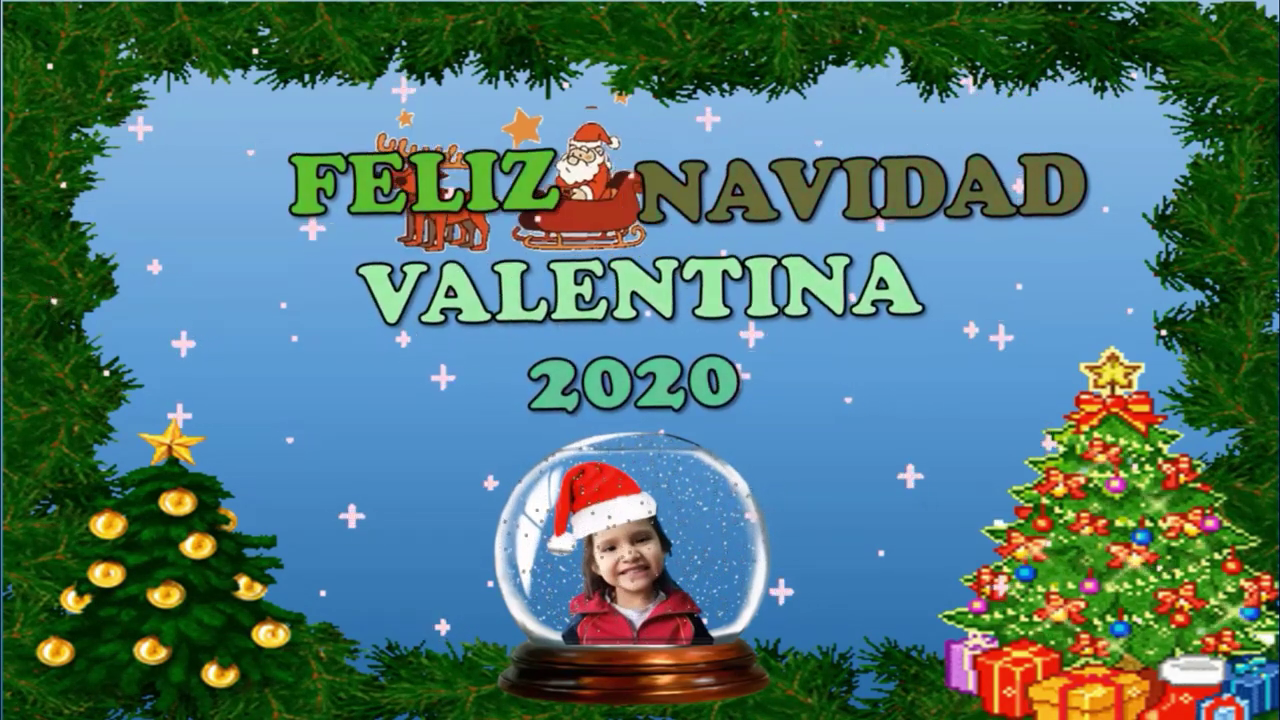
mouse_move(928, 310)
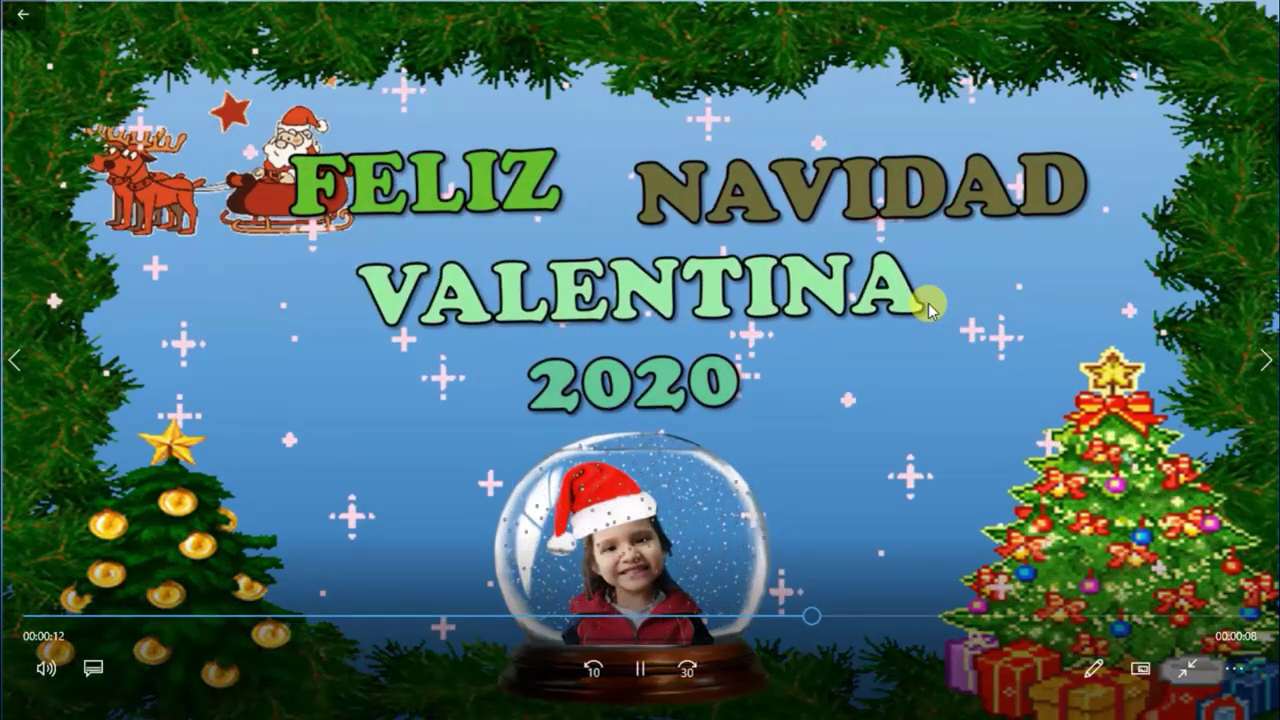
left_click(662, 672)
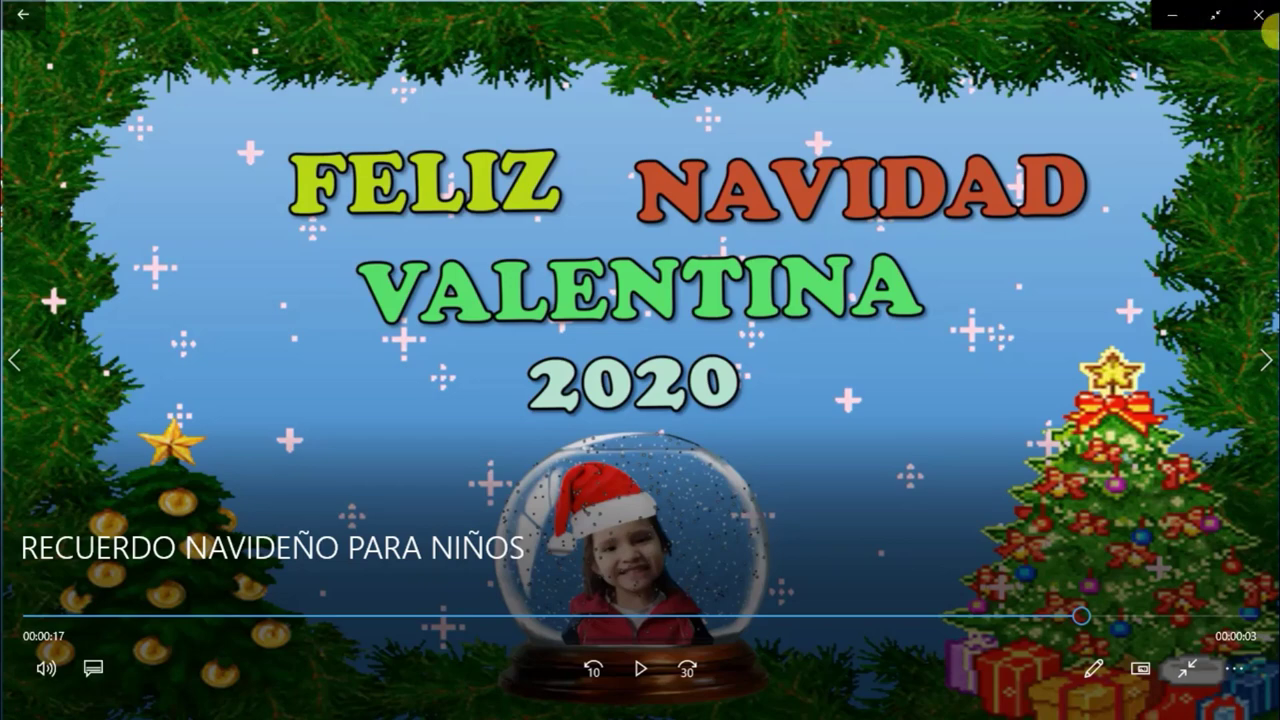
left_click(1252, 18)
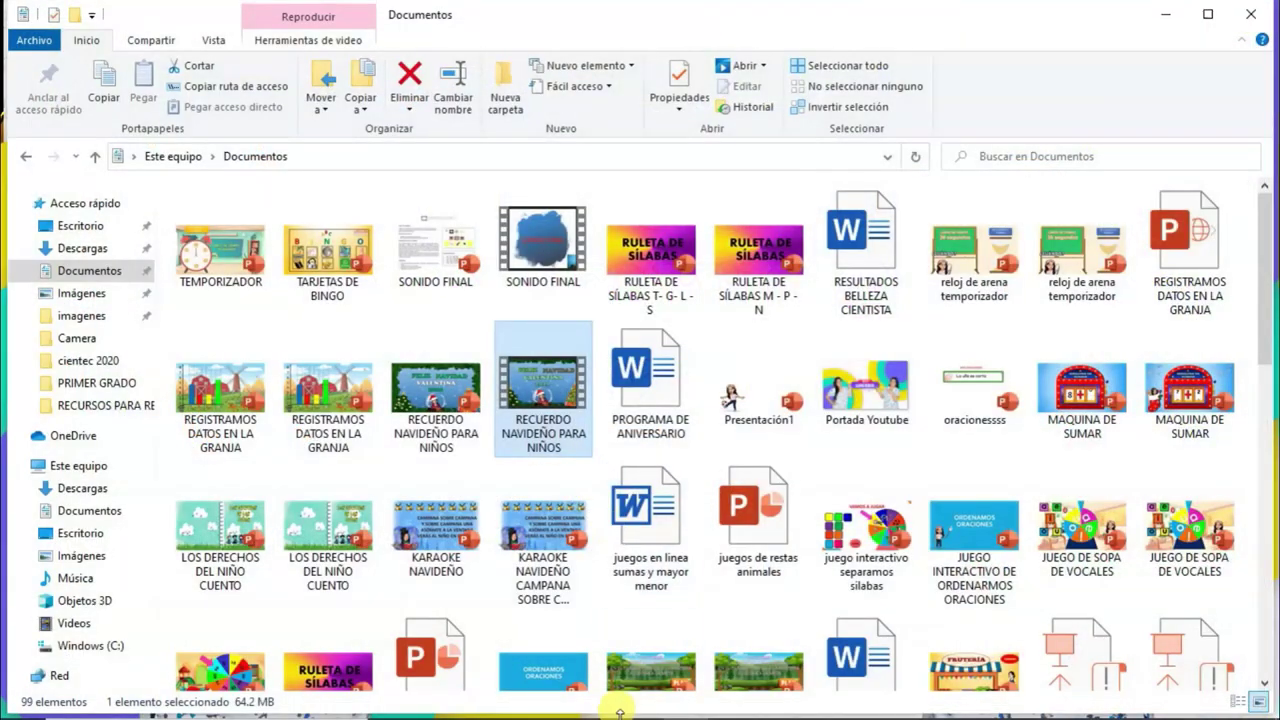
Restore the PowerPoint card window, then minimize it to reveal the desktop
left_click(1170, 14)
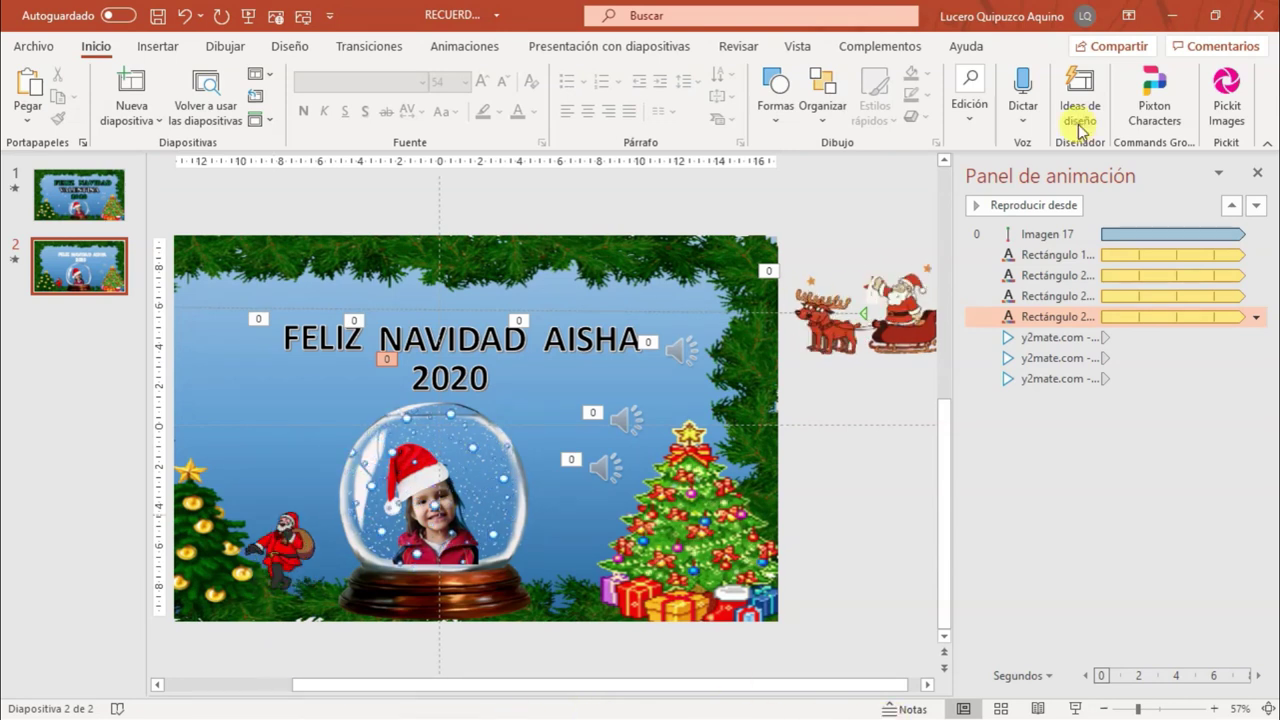
left_click(1172, 15)
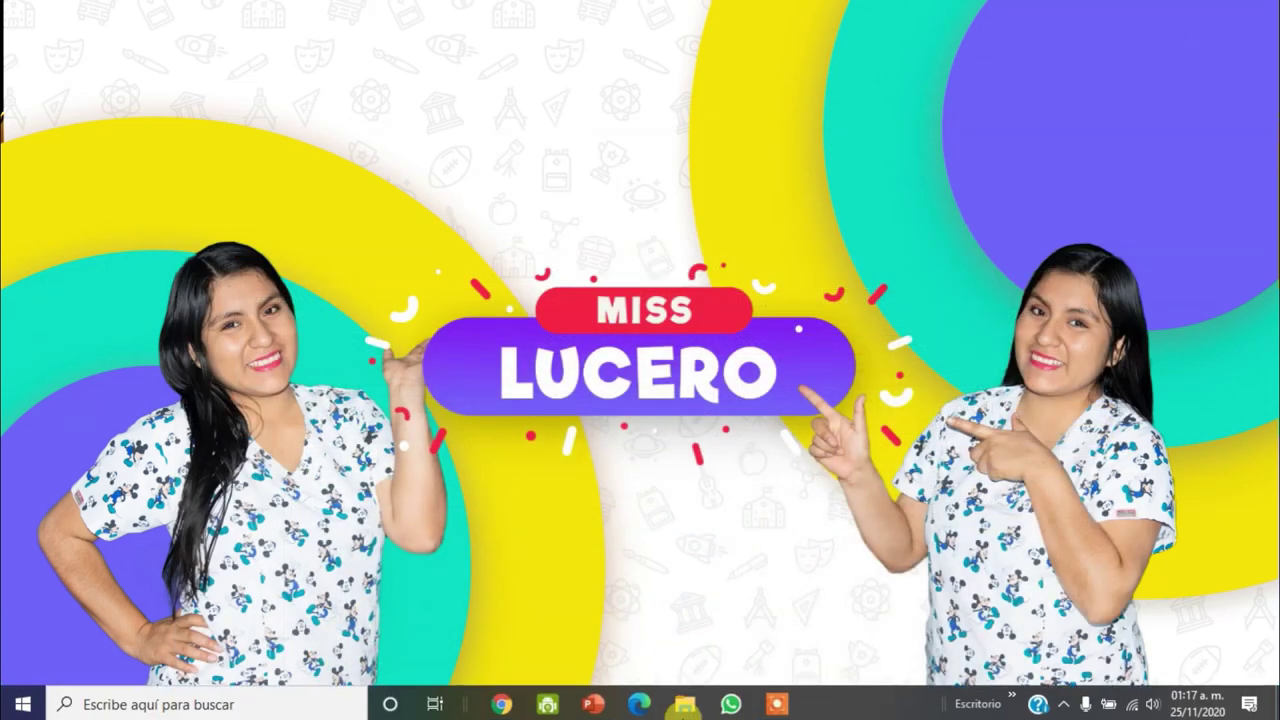
Show the RECURSOS PARA RECUERDO DE NAVIDAD folder in a maximized File Explorer window
left_click(681, 703)
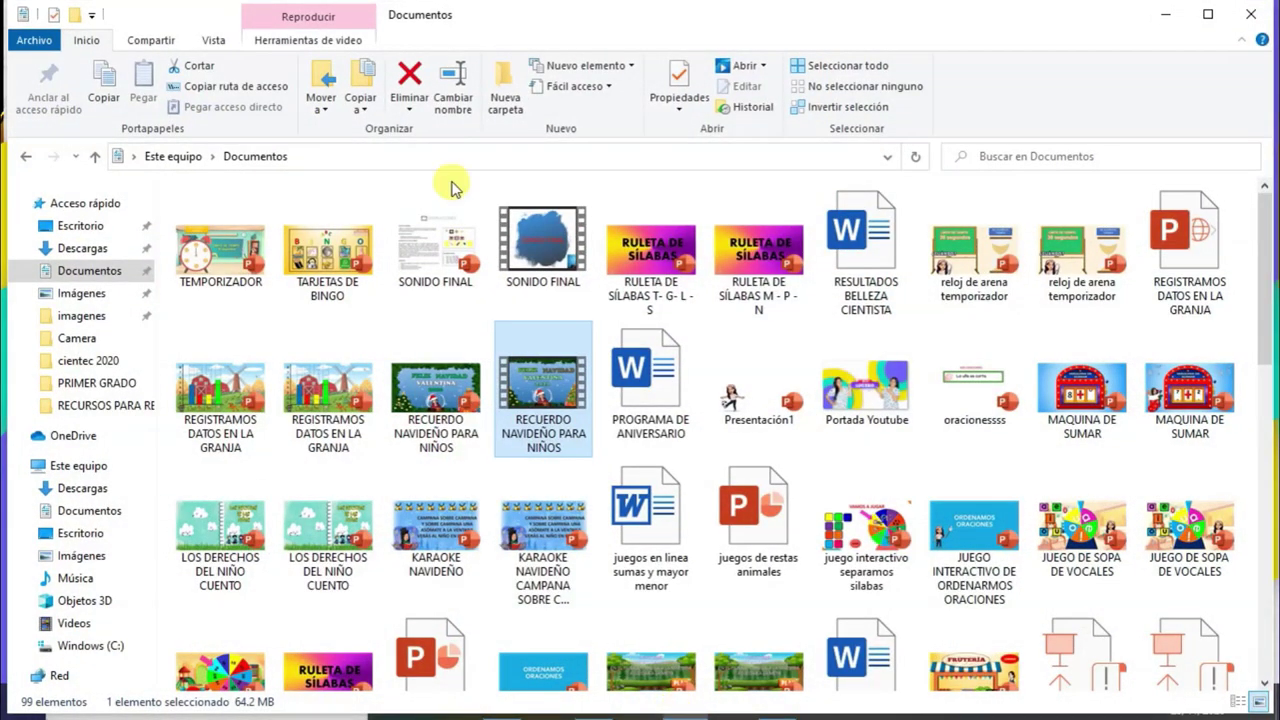
left_click(118, 404)
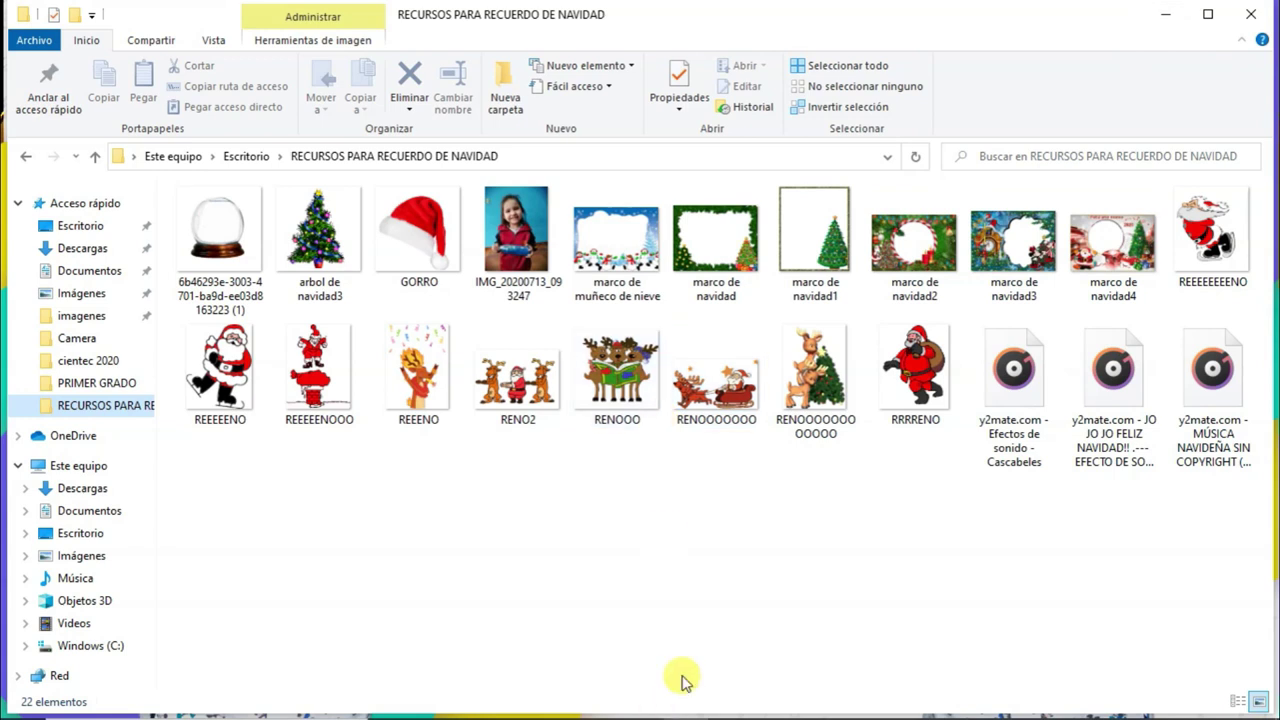
left_click(1208, 26)
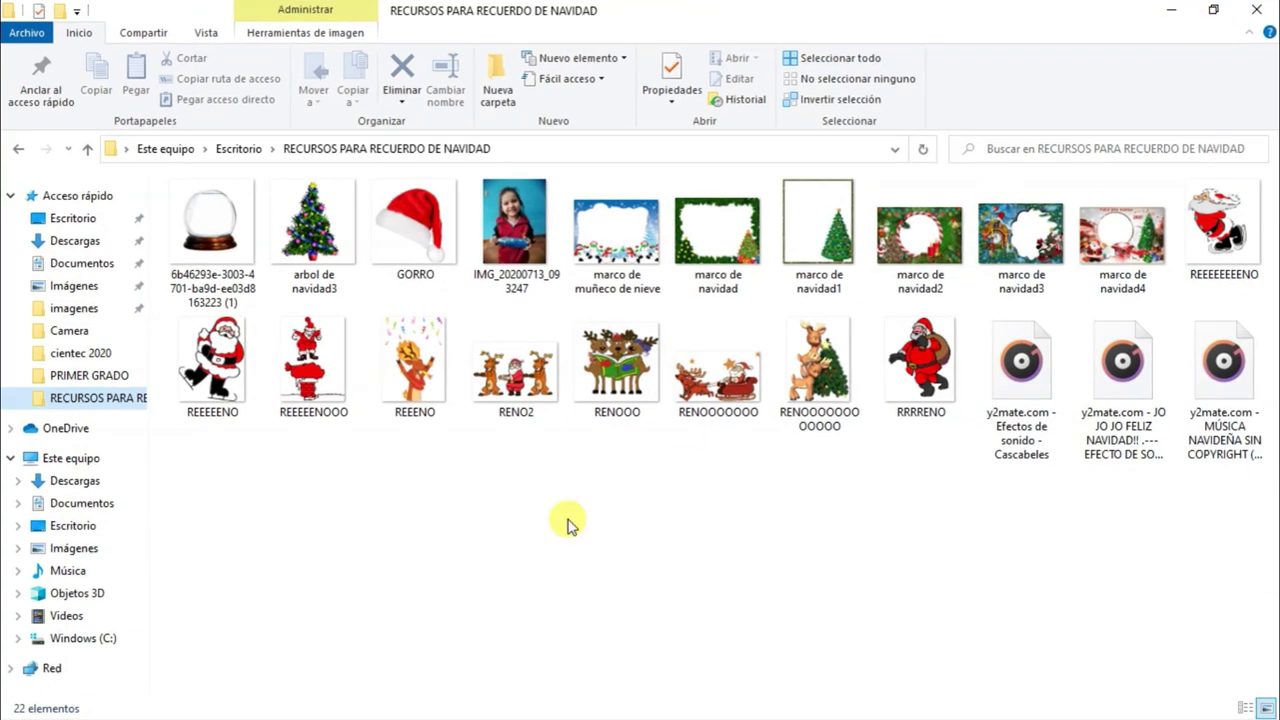